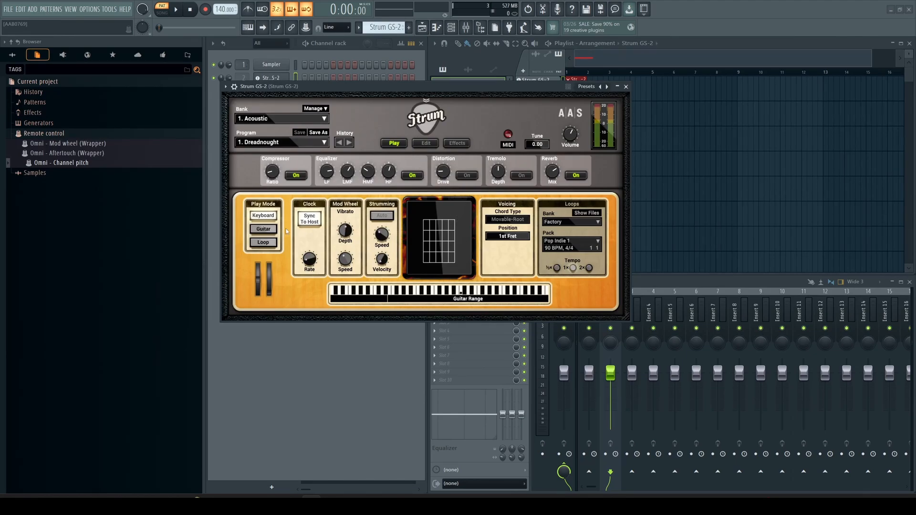
- Switch Strum GS-2 to Guitar play mode and open its channel's piano roll
click(264, 229)
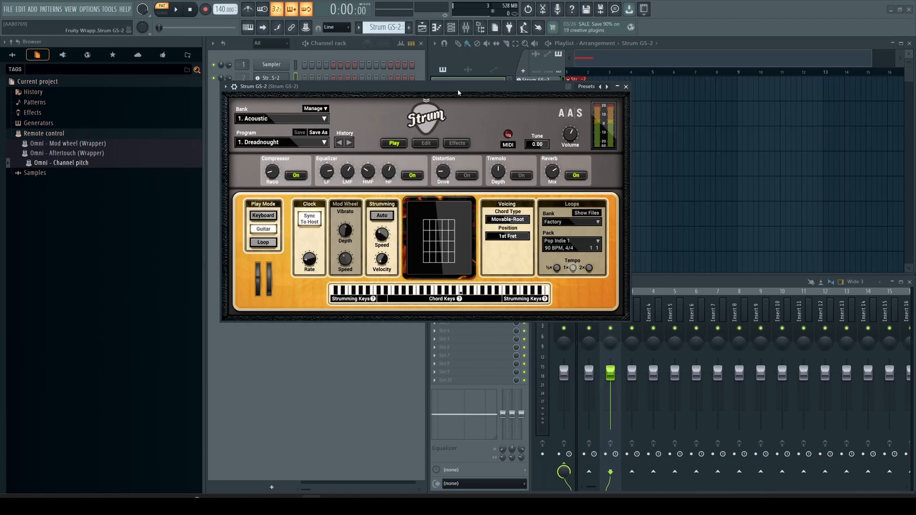
drag(459, 92, 623, 233)
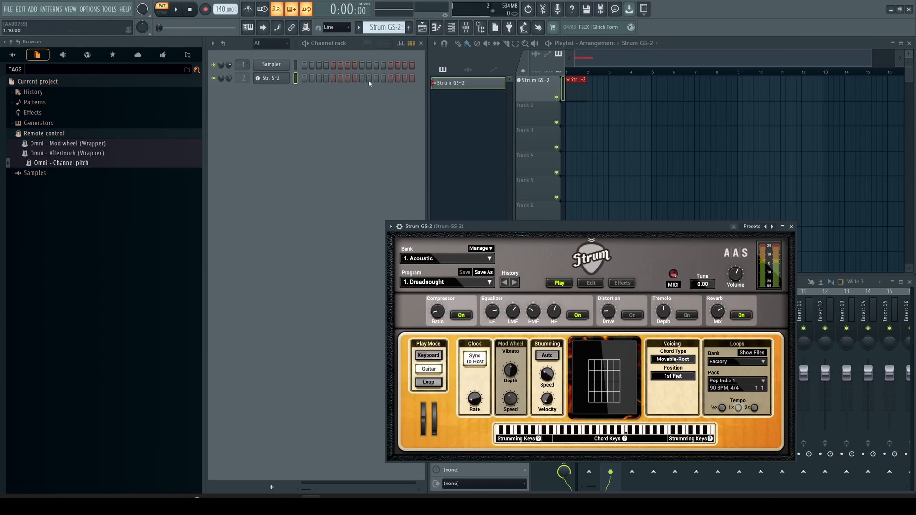
right_click(285, 78)
click(306, 77)
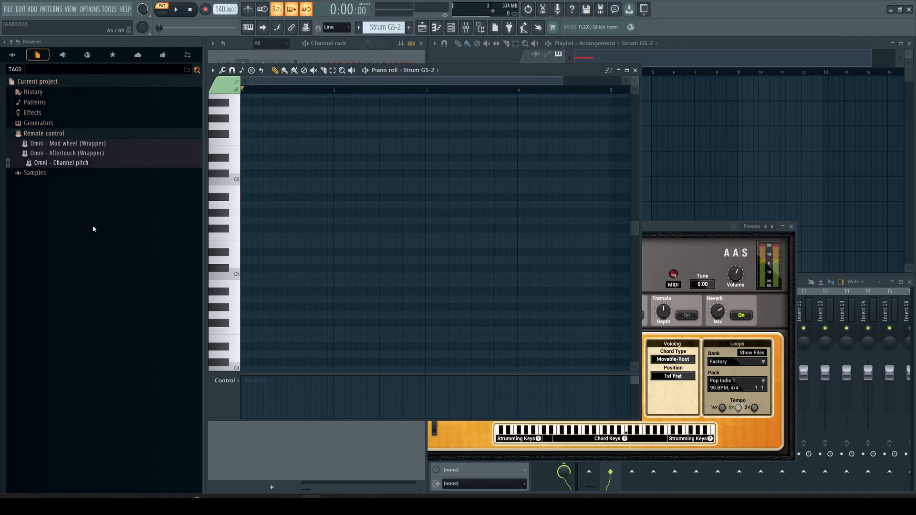
- Draw four consecutive one-bar notes in bars 1 to 4: A4, B4, C#5 and A4
click(245, 303)
drag(252, 301, 332, 302)
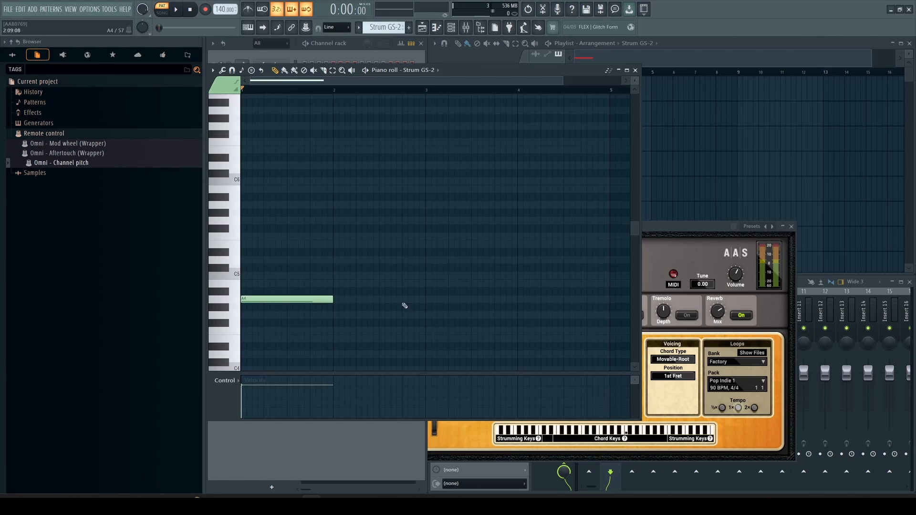
click(702, 223)
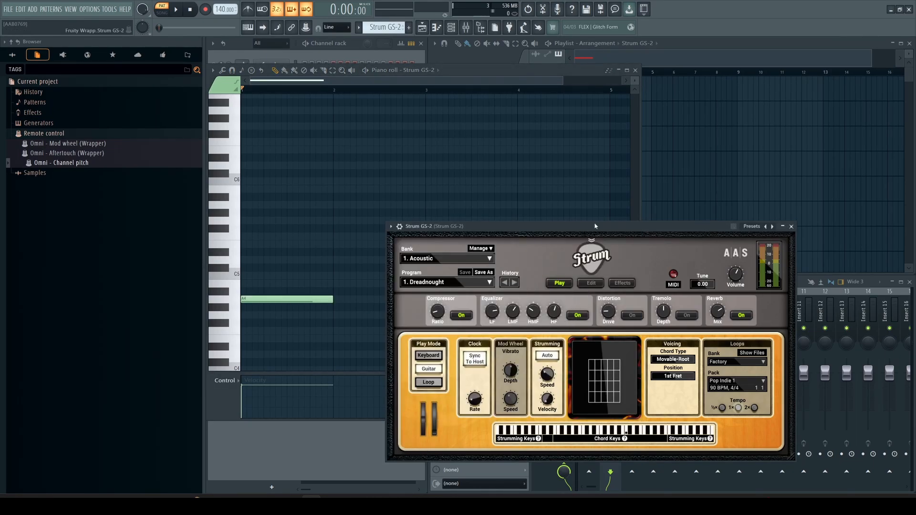
click(488, 72)
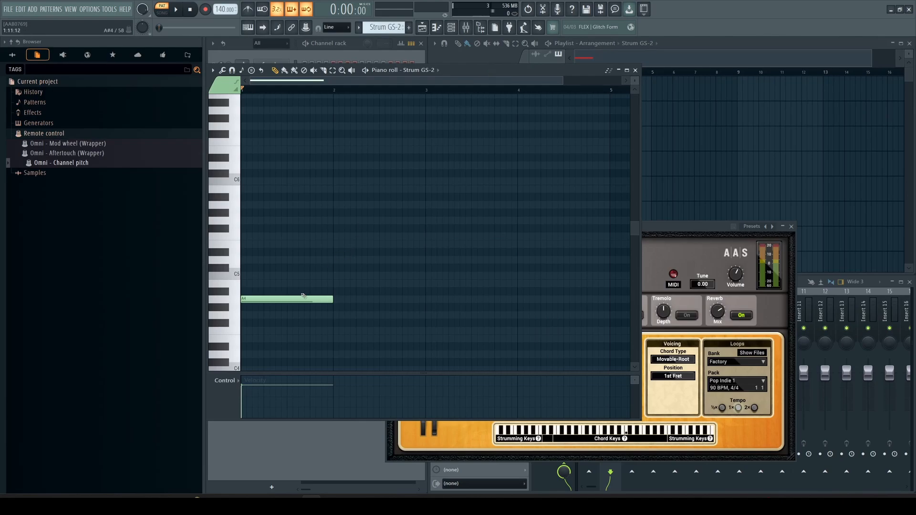
click(335, 283)
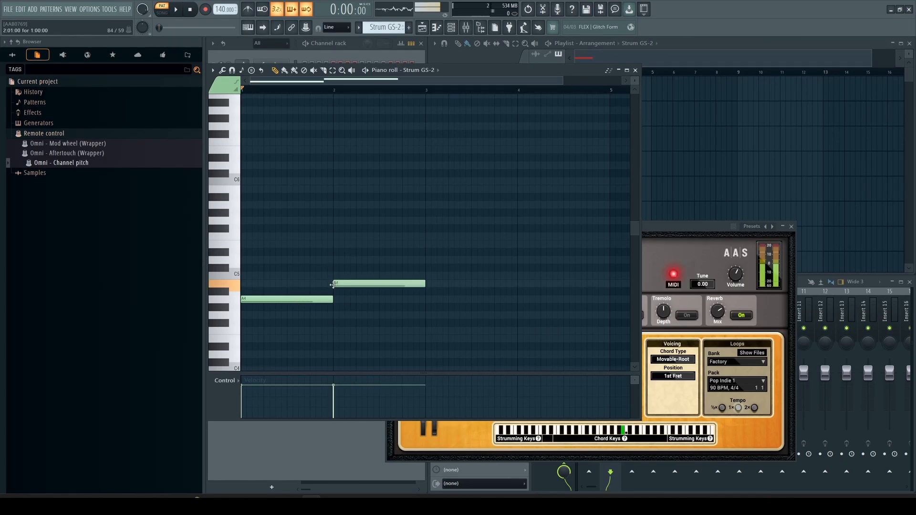
click(429, 268)
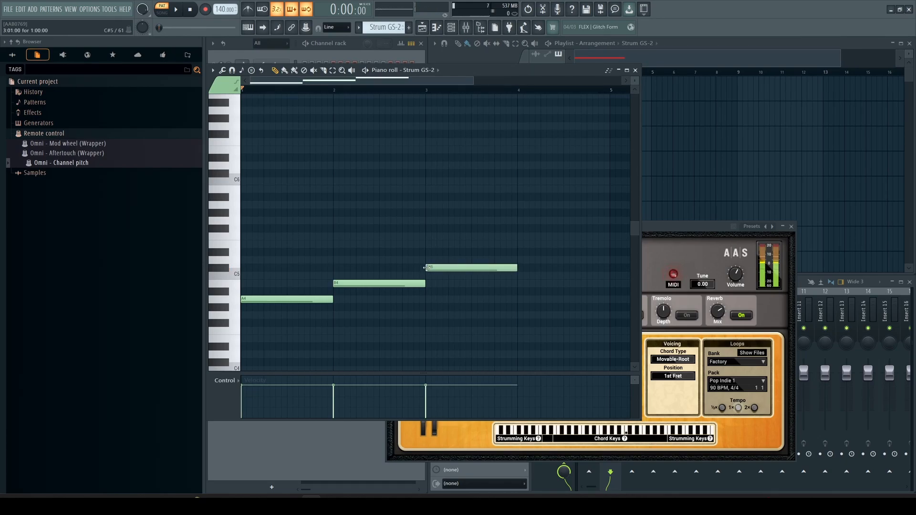
click(520, 300)
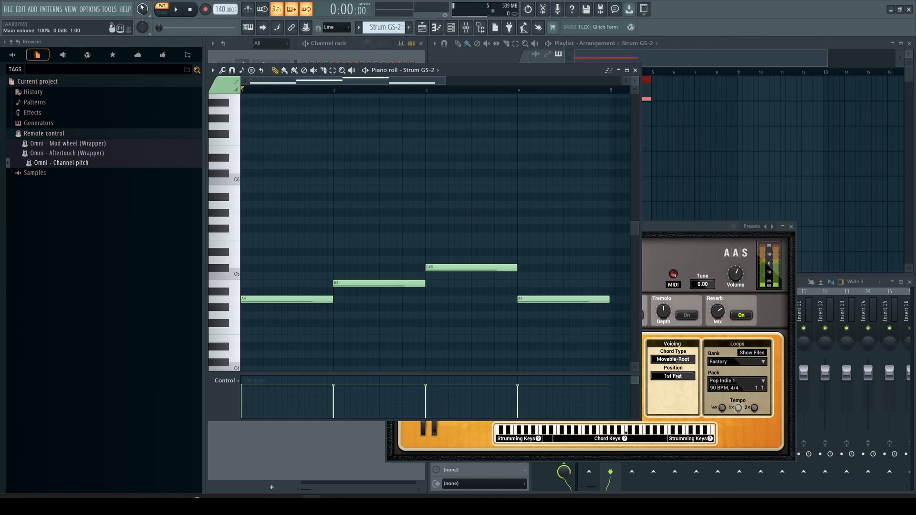
- Play back the four-note progression and add a one-bar A#4 note below the C#5 in bar 3
click(177, 11)
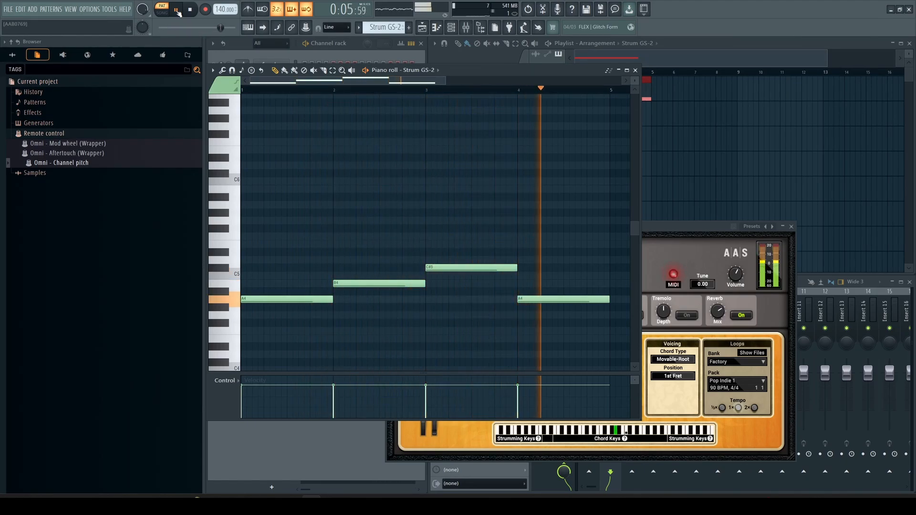
click(178, 11)
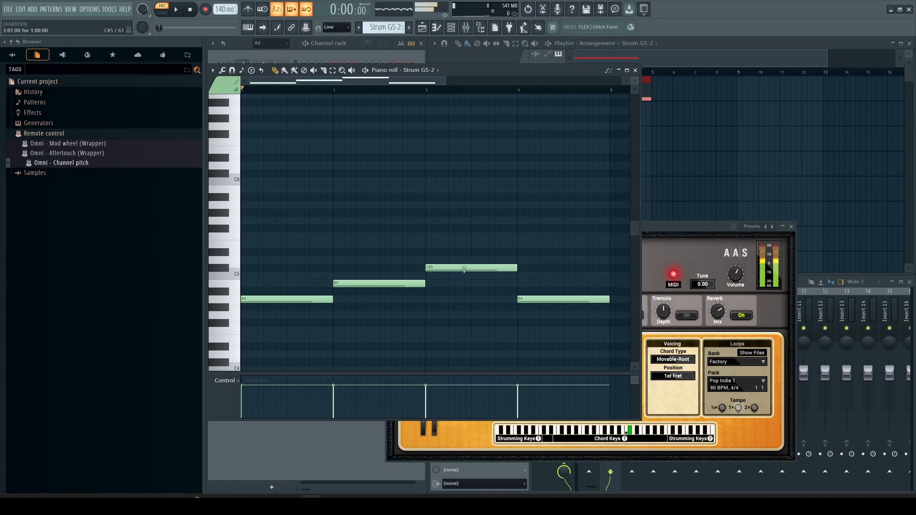
click(430, 291)
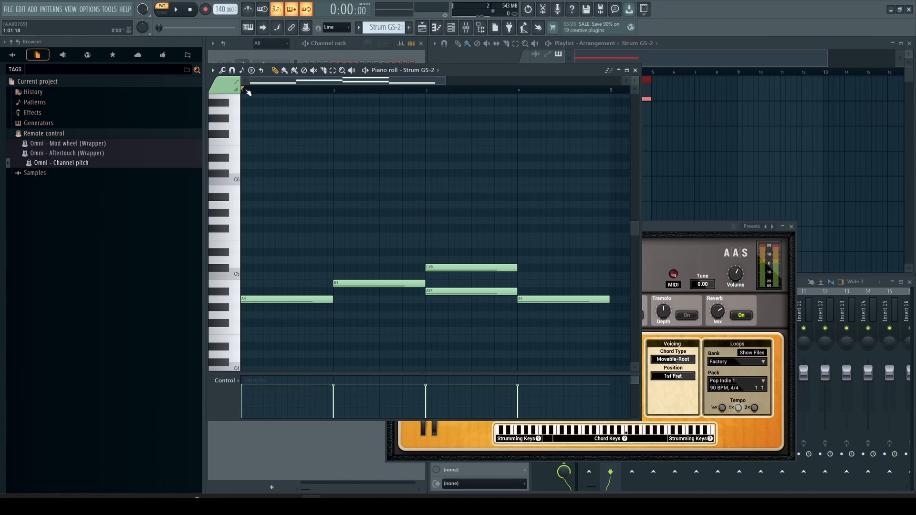
key(alt+shift+t)
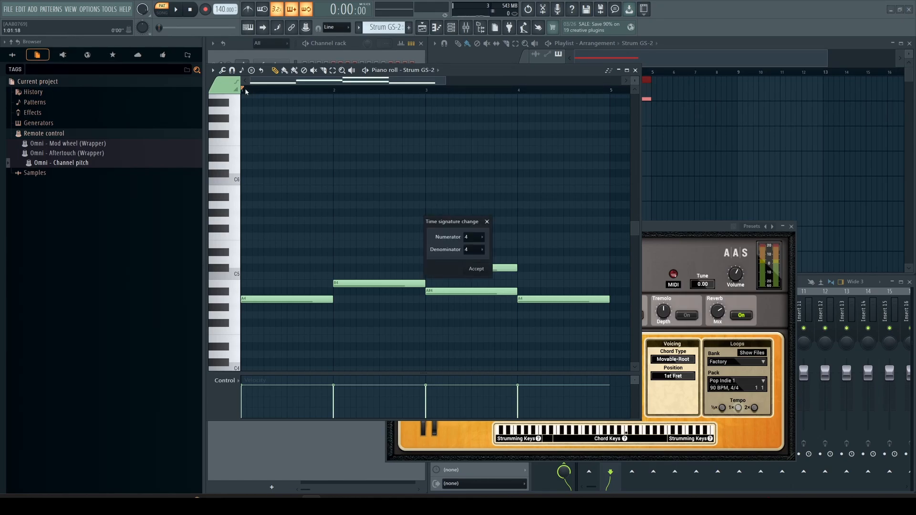
key(Escape)
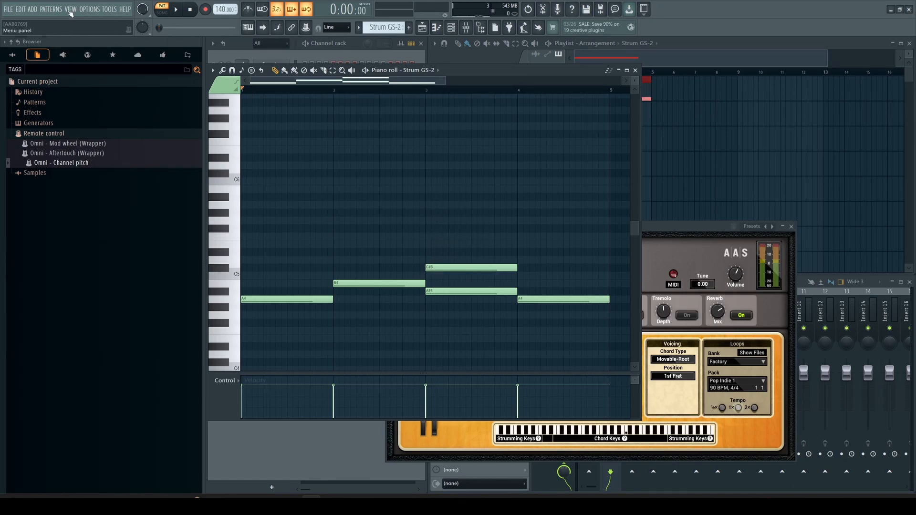
click(51, 9)
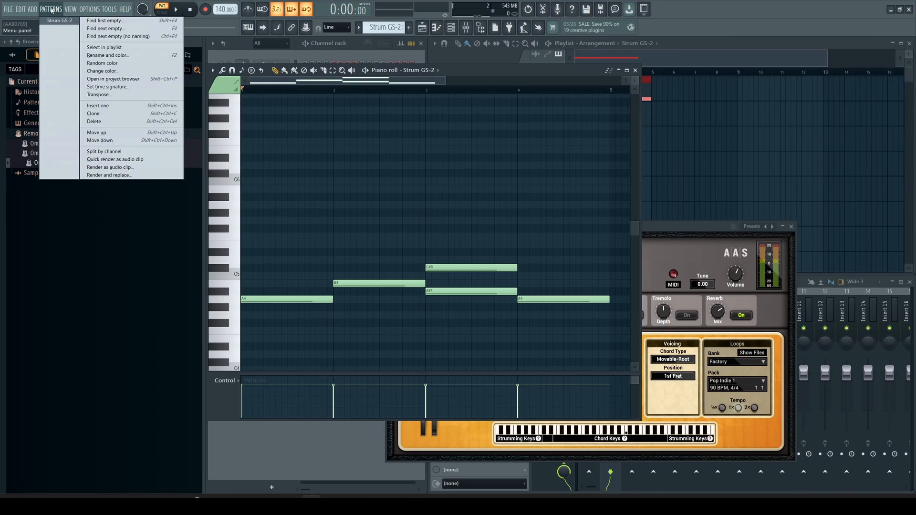
mouse_move(69, 10)
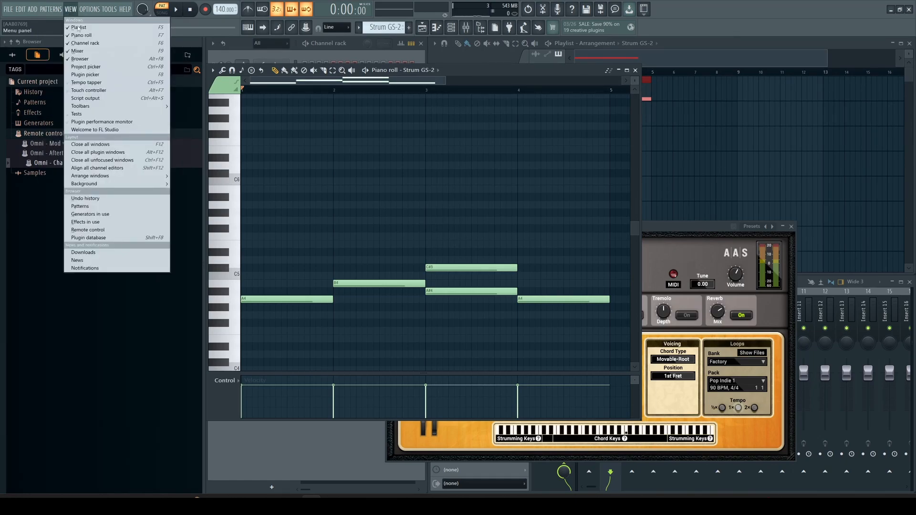
- Add a time marker named "A Maj" at the start of bar 1 in the piano roll
click(213, 71)
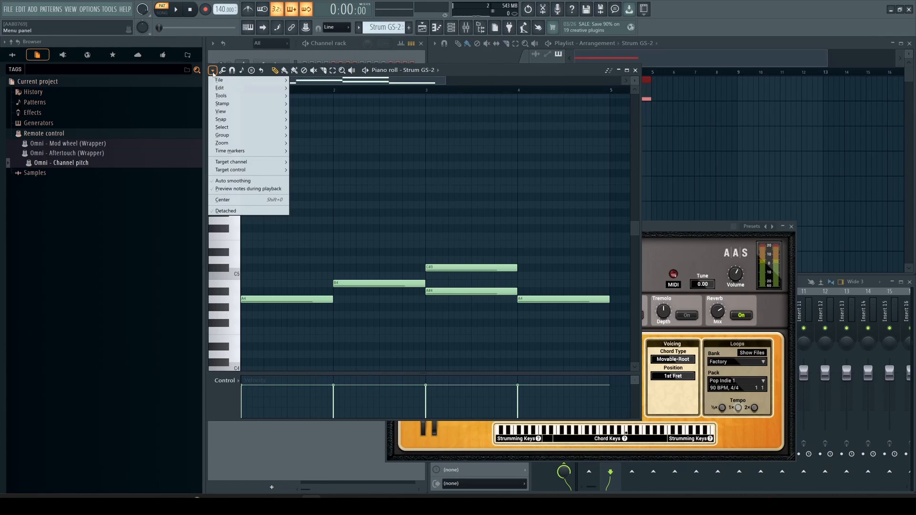
mouse_move(248, 151)
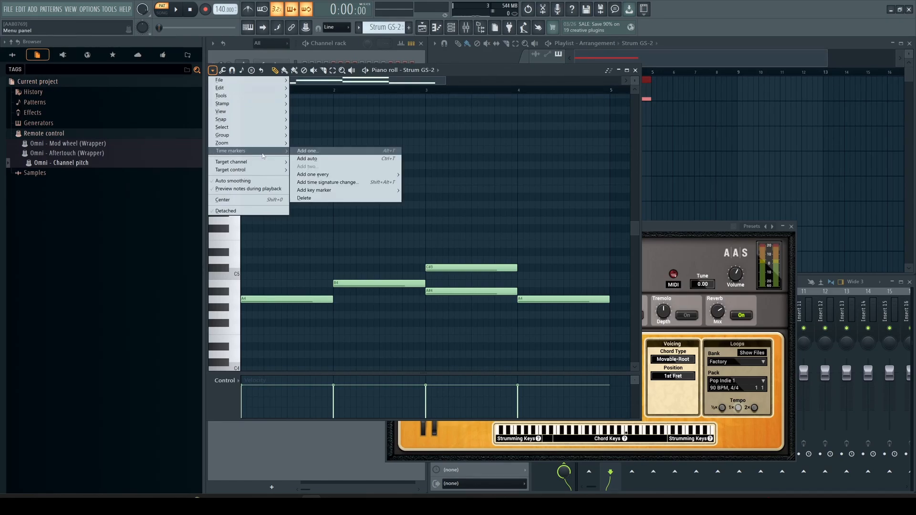
click(315, 151)
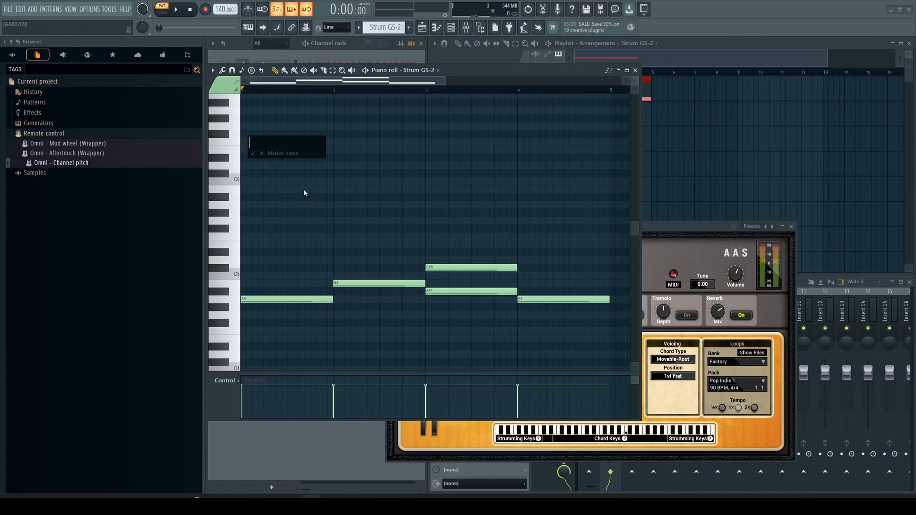
text(A Maj)
key(Return)
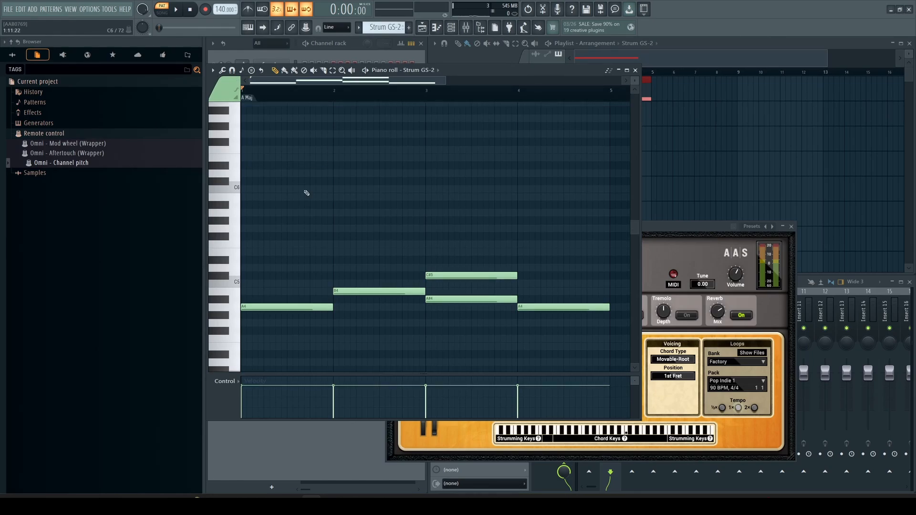
- Add a time marker named "B Maj" at the start of bar 2
right_click(334, 97)
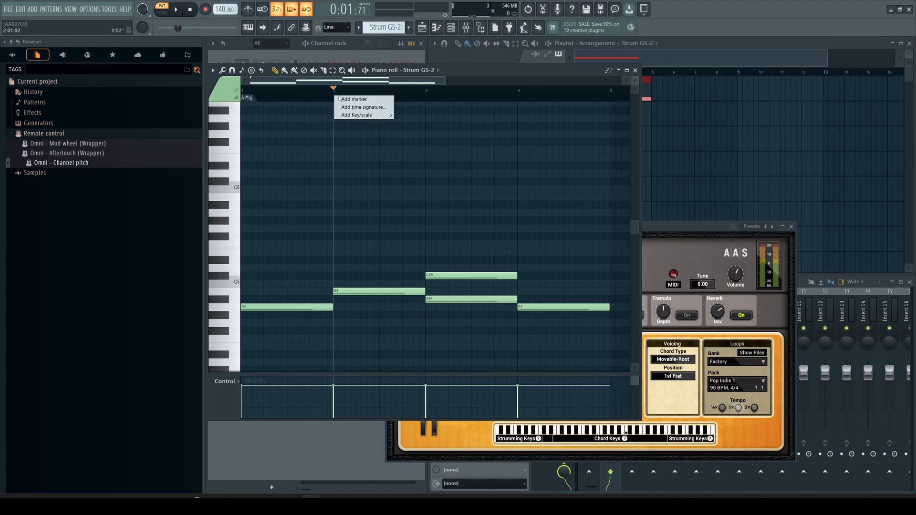
click(342, 99)
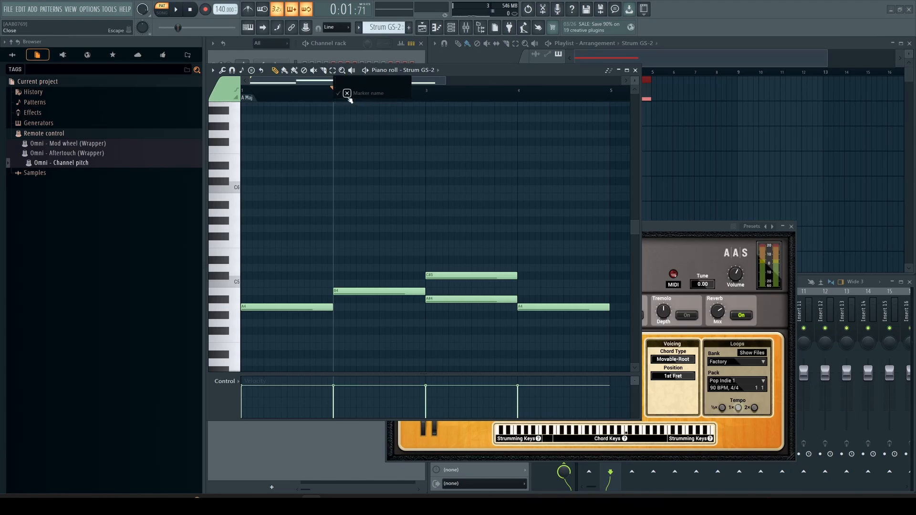
text(B Maj)
key(Return)
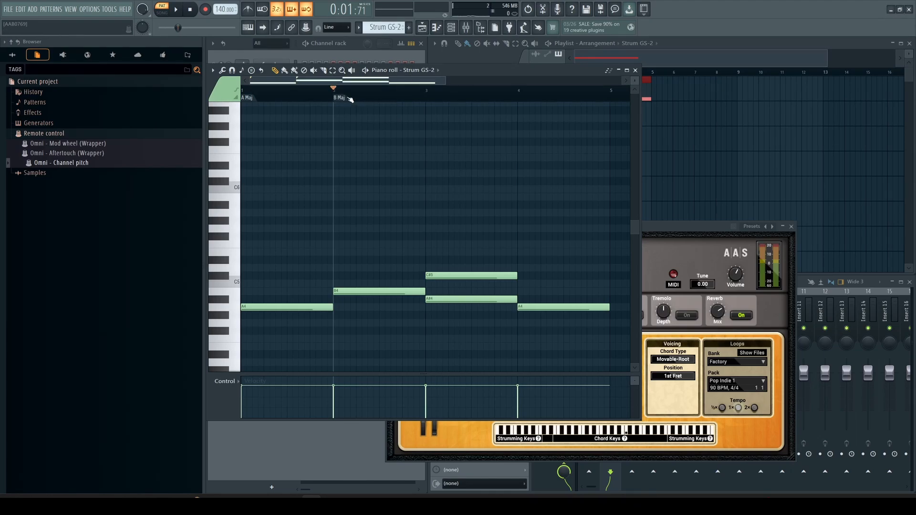
- Add a time marker named "C# Min" at the start of bar 3
right_click(426, 98)
click(442, 101)
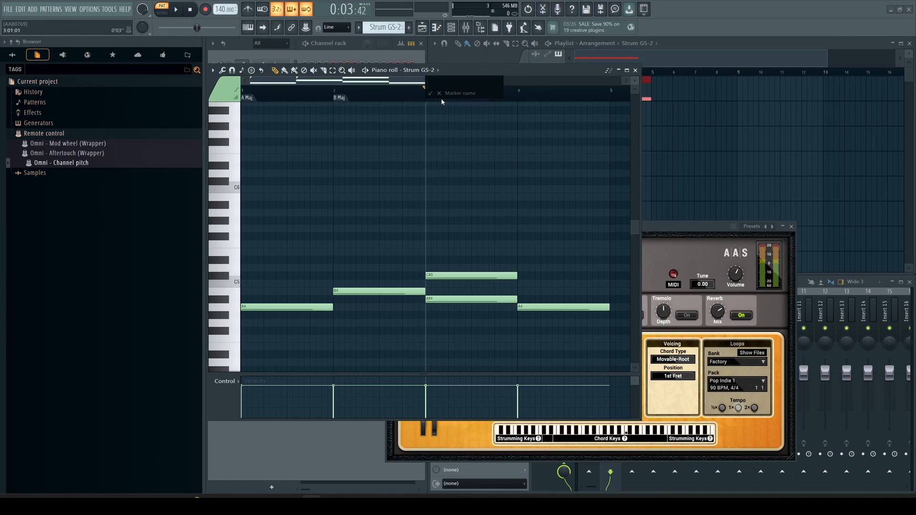
text(C# Min)
key(Return)
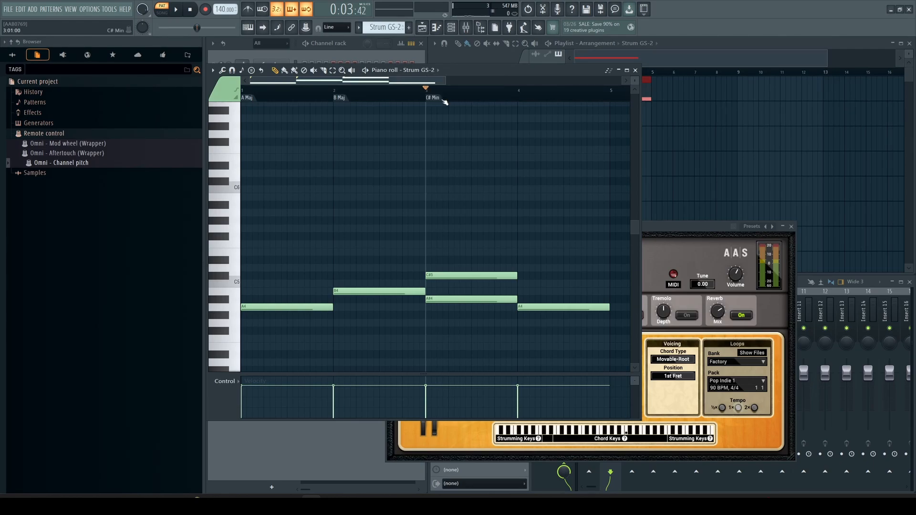
- Add a time marker named "A Maj" at the start of bar 4
click(521, 98)
right_click(521, 99)
click(545, 100)
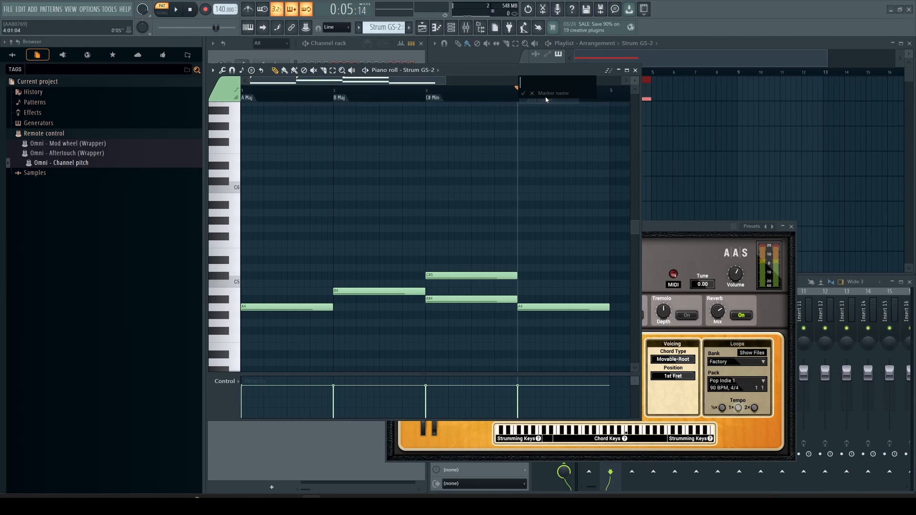
text(A Maj)
key(Return)
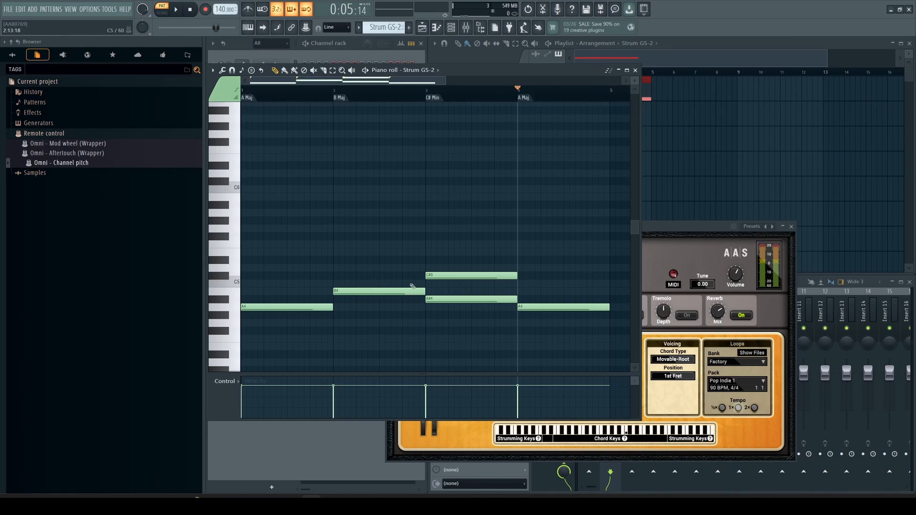
- Play the pattern from bar 1 to hear the labelled chord progression
click(237, 92)
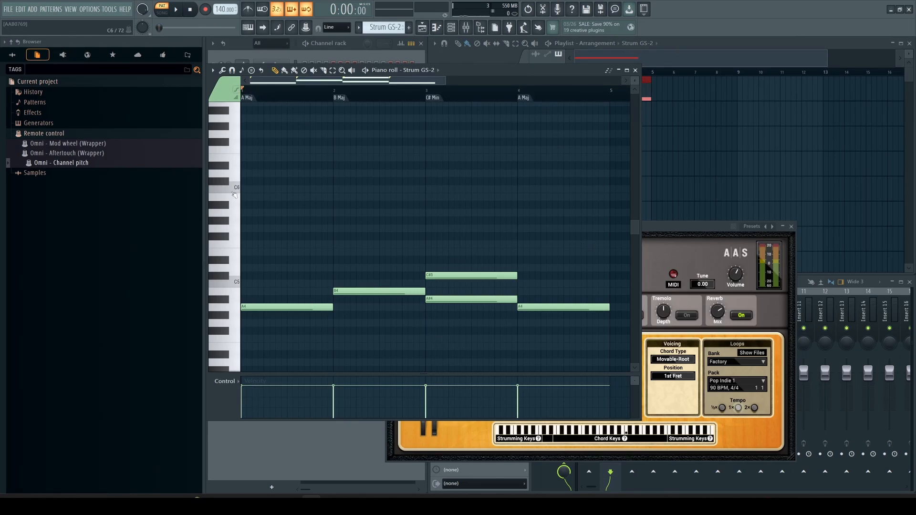
key(space)
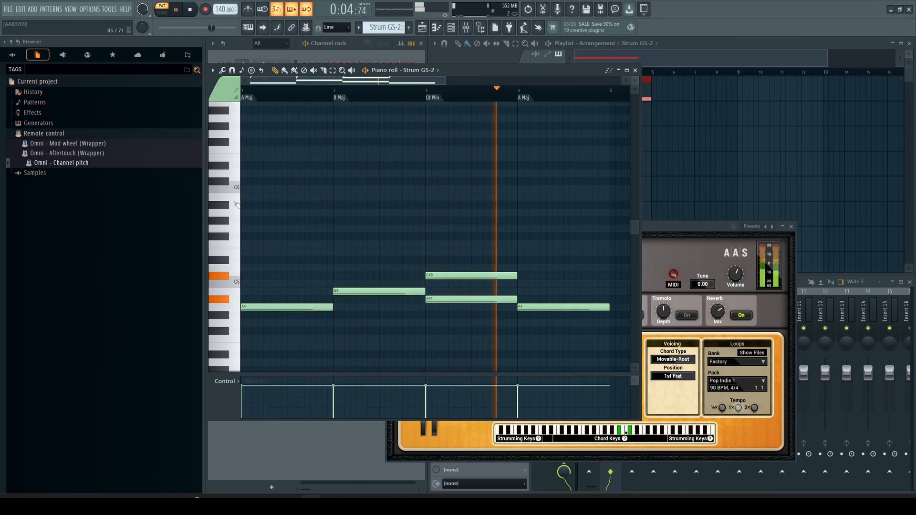
key(space)
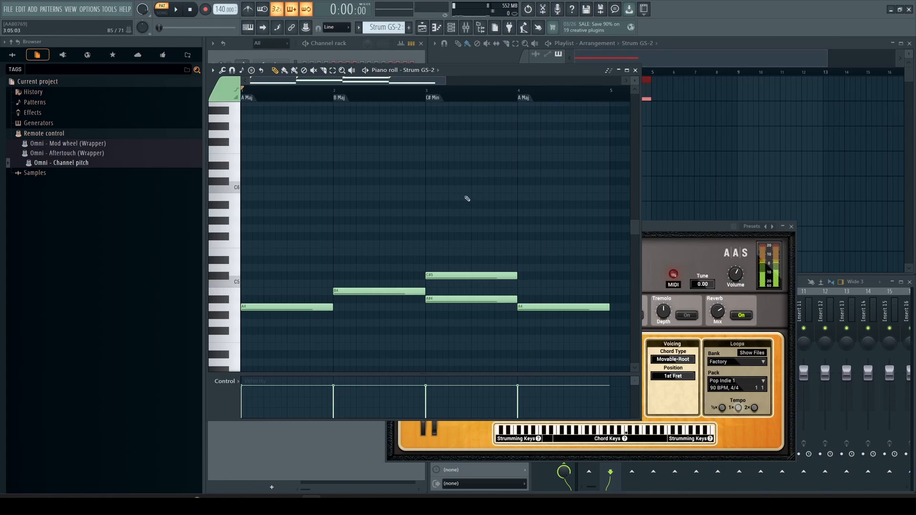
- Play the pattern with the metronome turned on and the project tempo set to 103 BPM
click(246, 11)
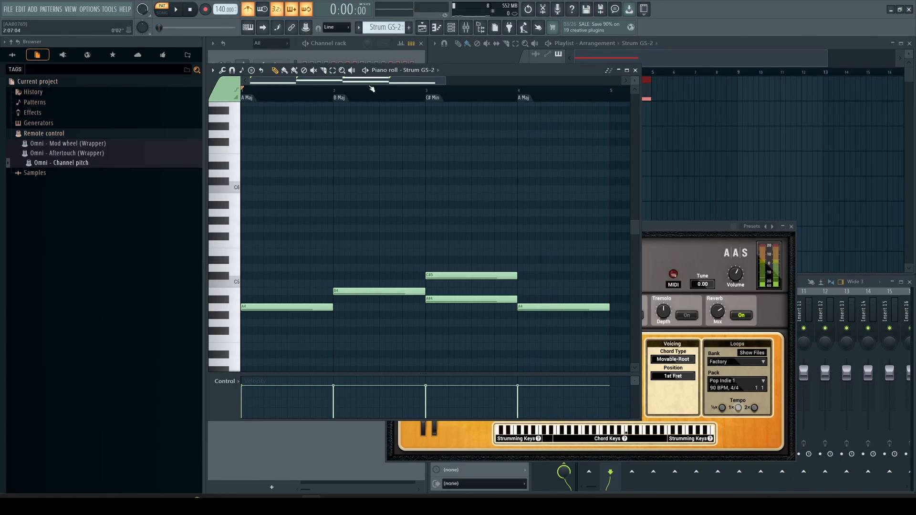
key(space)
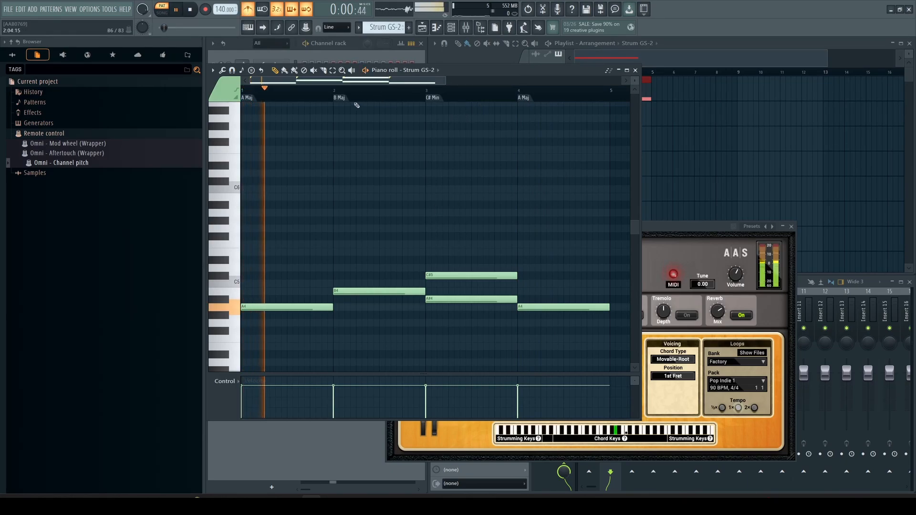
key(space)
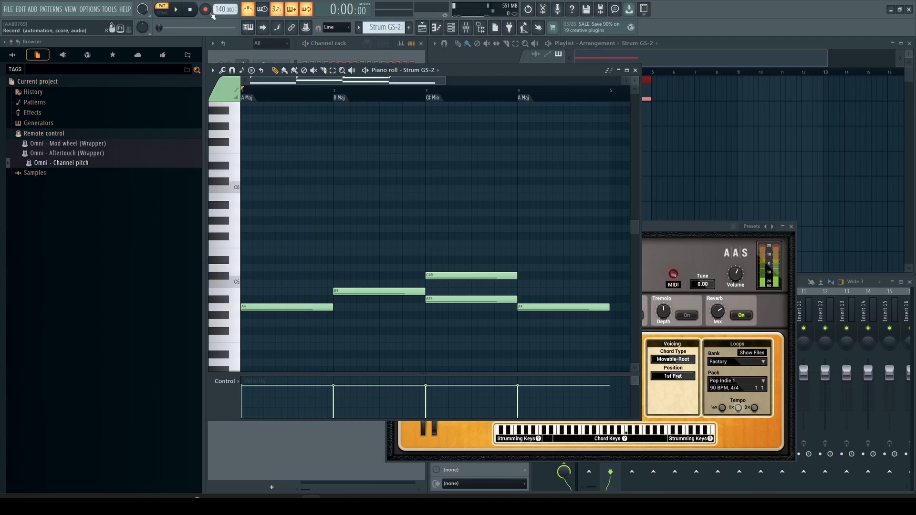
drag(221, 9, 221, 22)
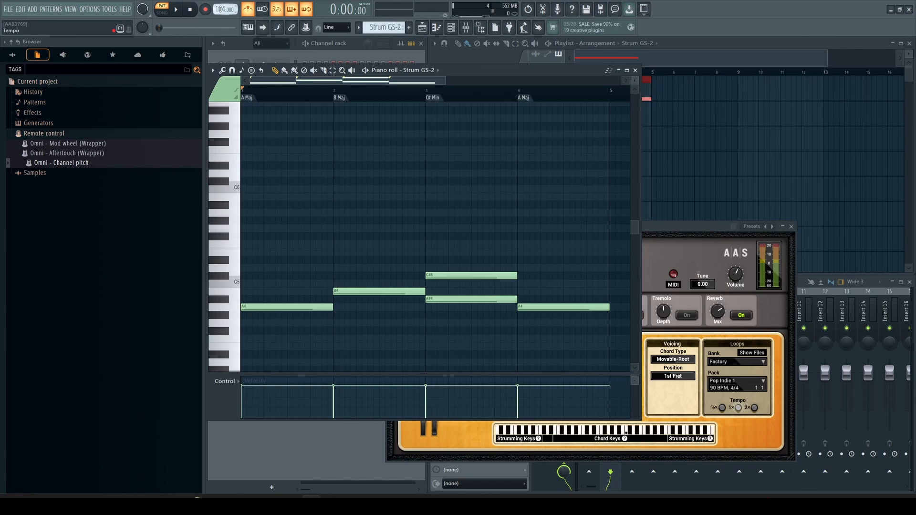
key(space)
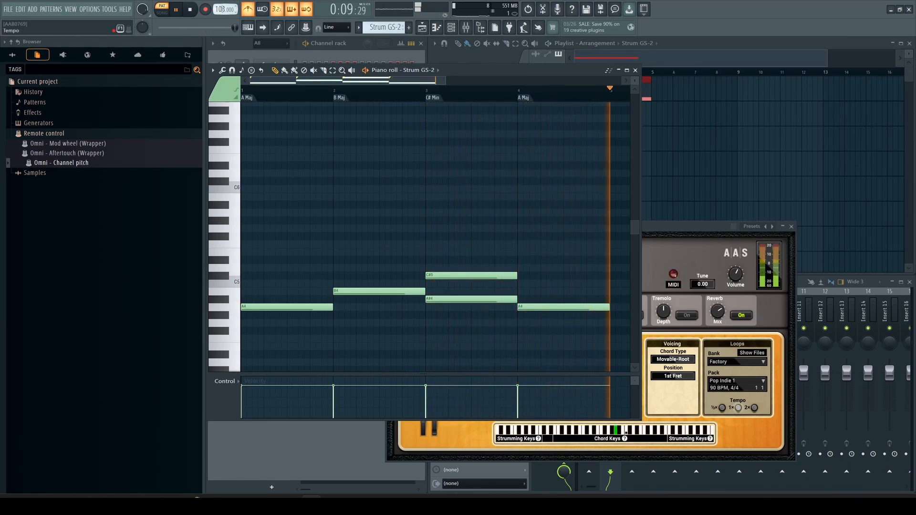
- Stop playback and review the labelled chord notes in the Strum GS-2 piano roll, closing it when done
key(space)
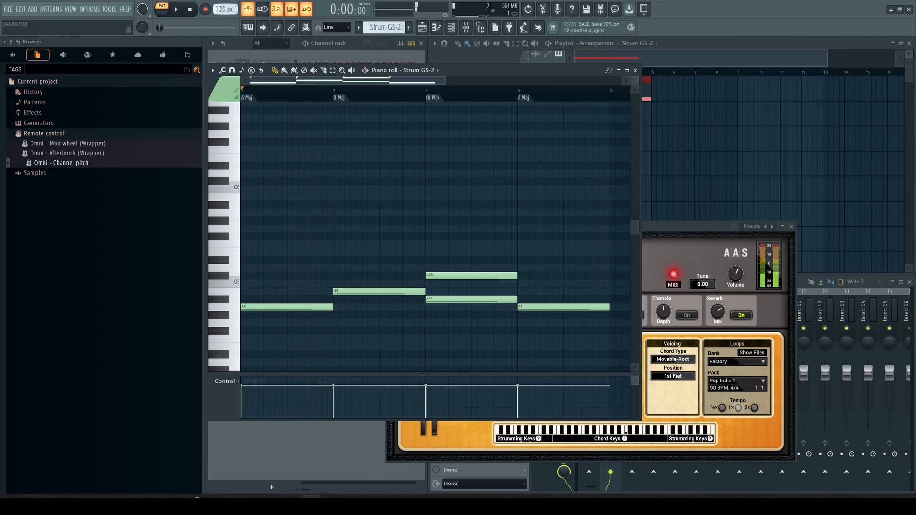
click(636, 71)
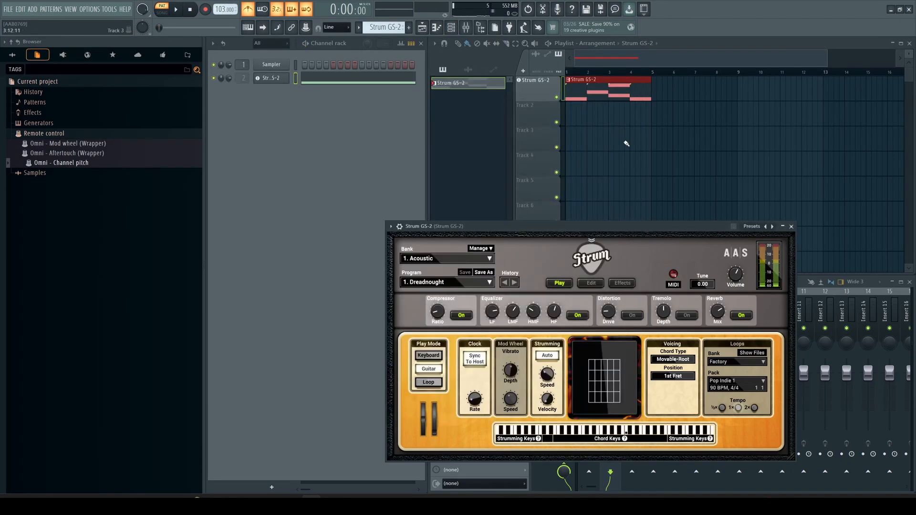
double_click(593, 95)
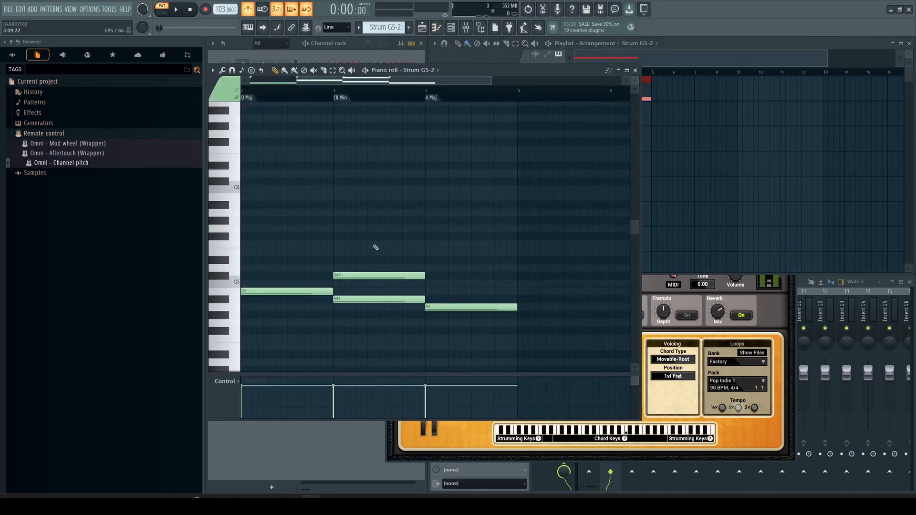
mouse_move(632, 226)
mouse_down()
mouse_move(637, 251)
mouse_move(637, 226)
mouse_up()
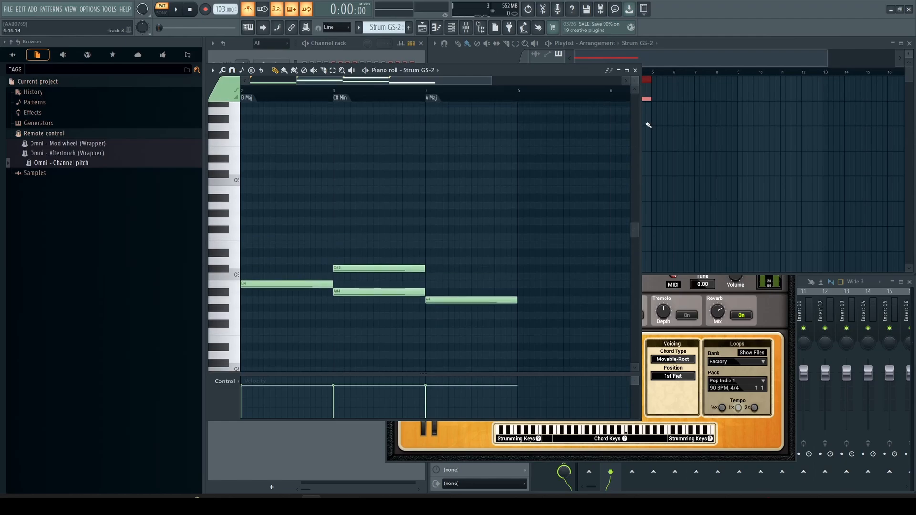
click(635, 70)
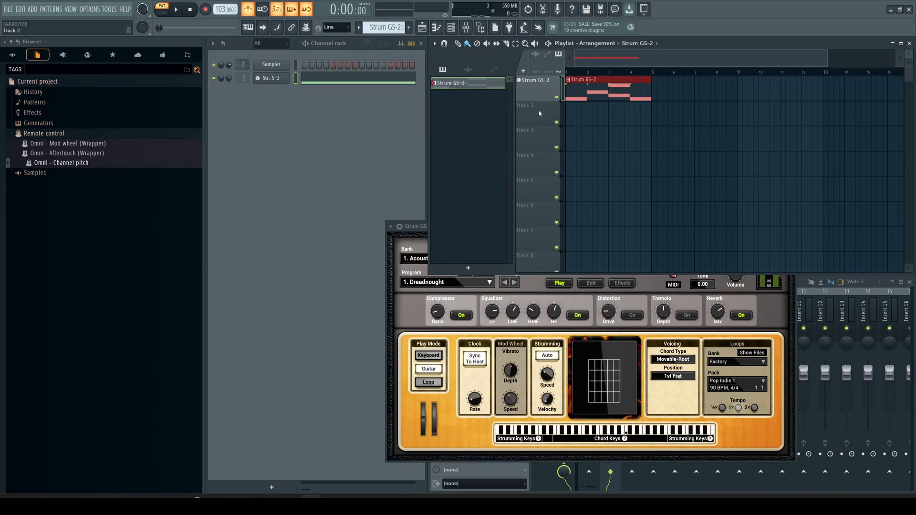
- Add a FLEX instrument track and load the 5String BopBass Fingered preset from the Essential Bass Guitars library
click(523, 72)
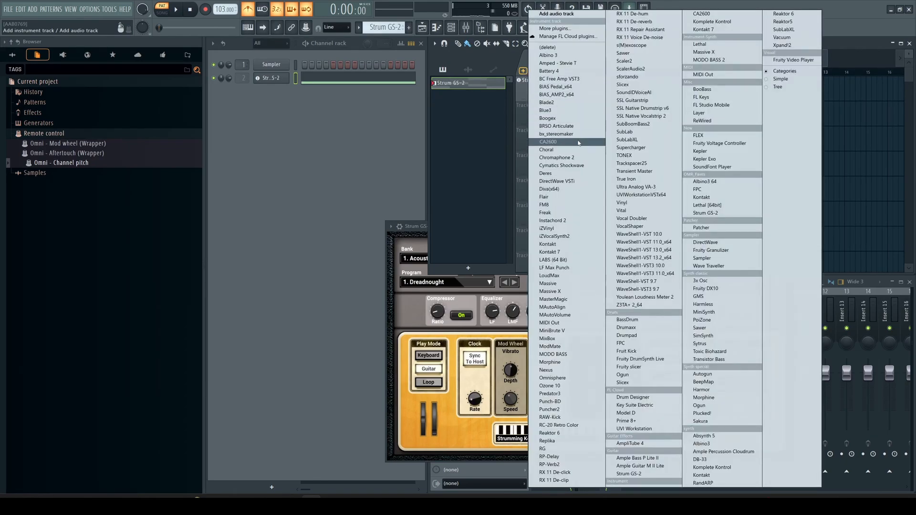
click(718, 137)
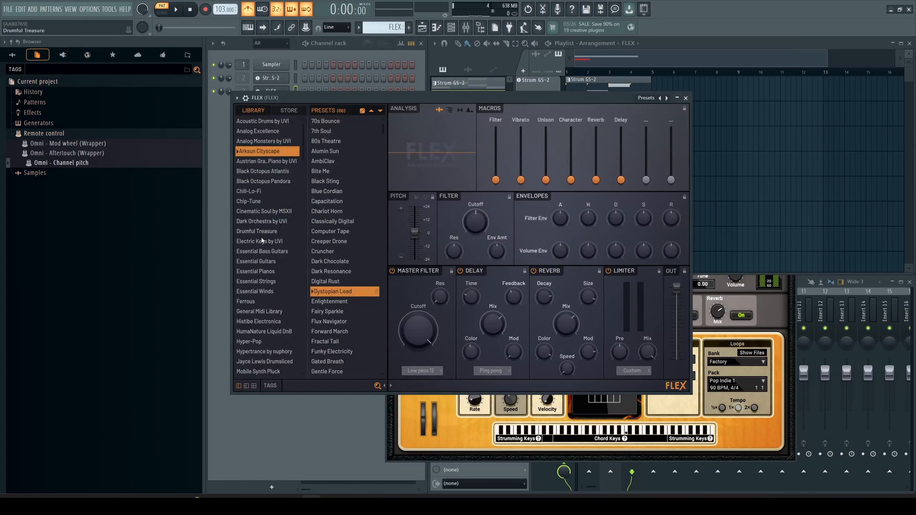
click(258, 251)
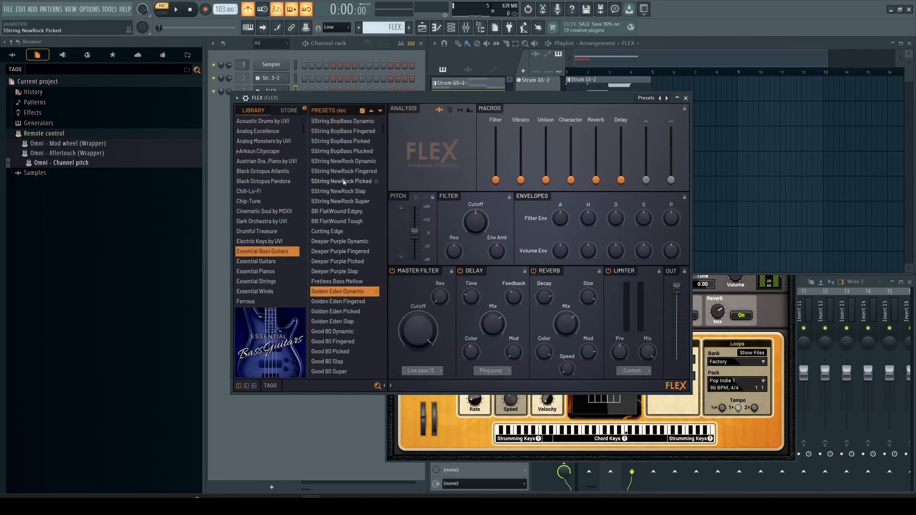
click(339, 131)
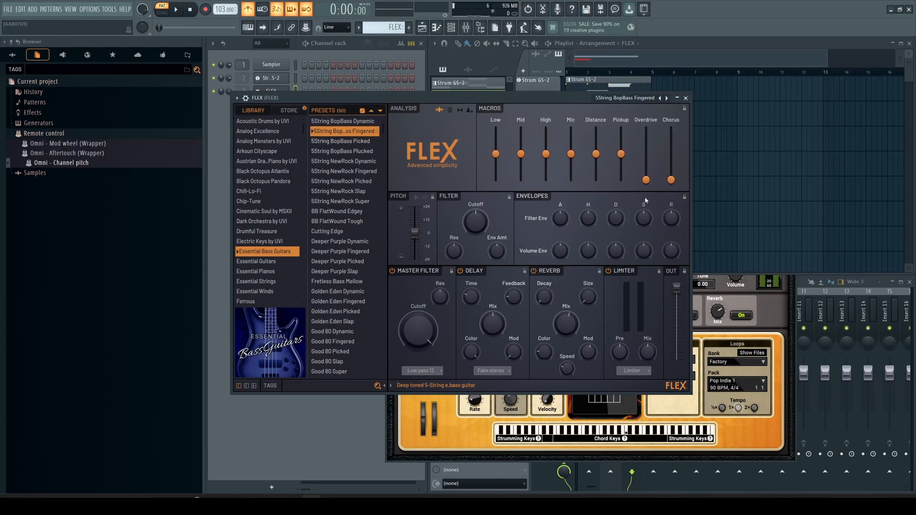
click(685, 99)
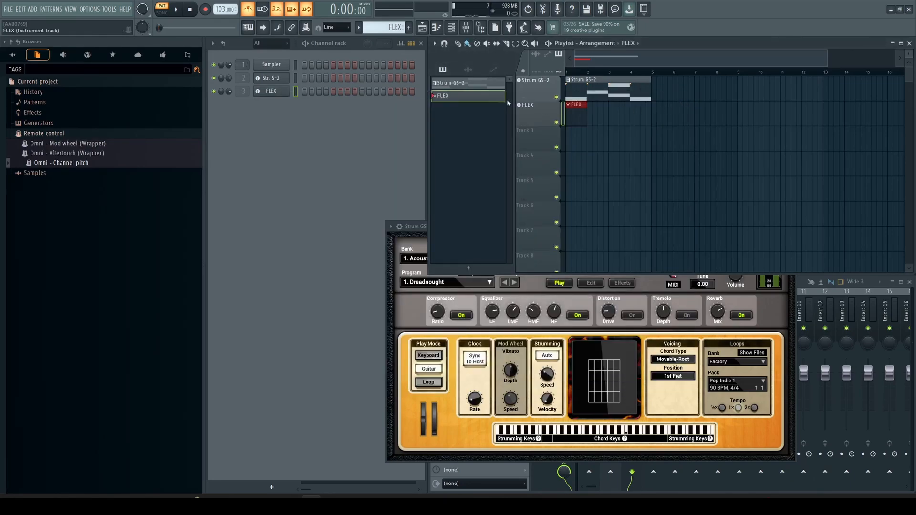
- Open the piano roll of the FLEX channel and audition the A2 and A3 keys for the bass line
right_click(481, 100)
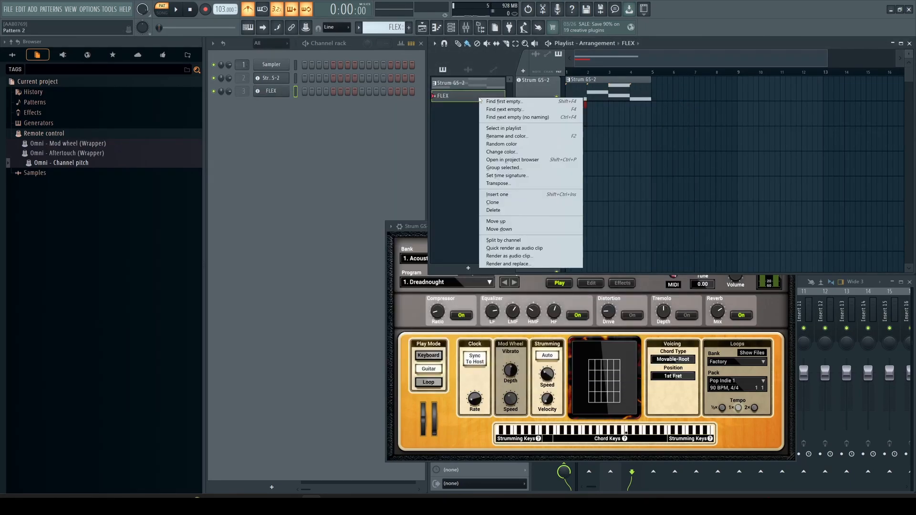
right_click(288, 89)
click(307, 91)
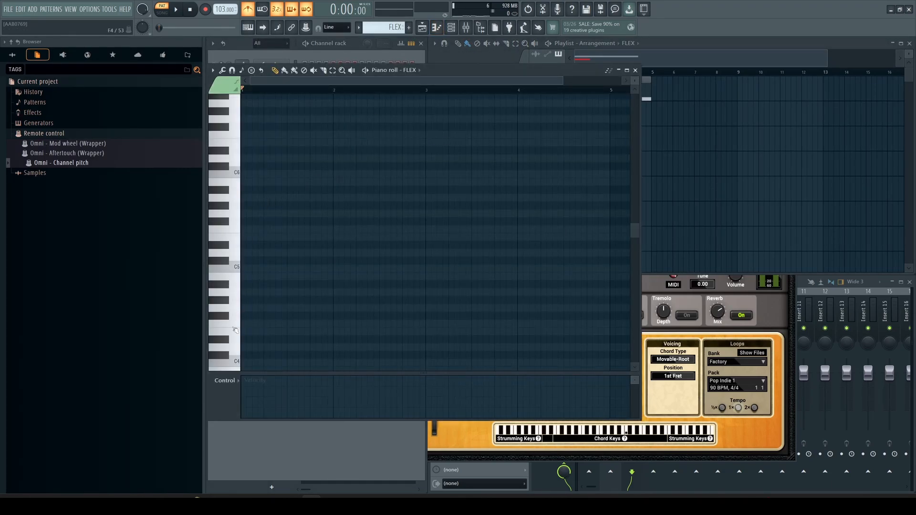
scroll(235, 337, down, 3)
scroll(236, 336, down, 3)
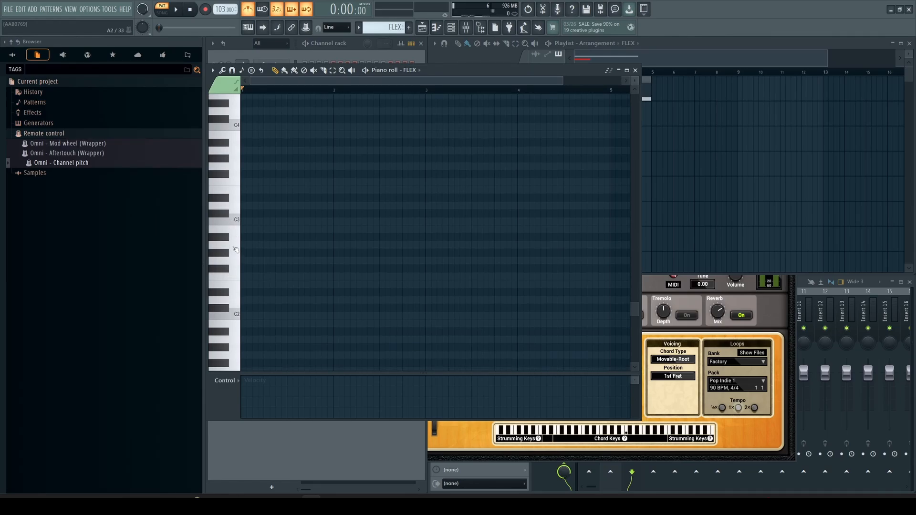
click(236, 248)
scroll(235, 238, up, 2)
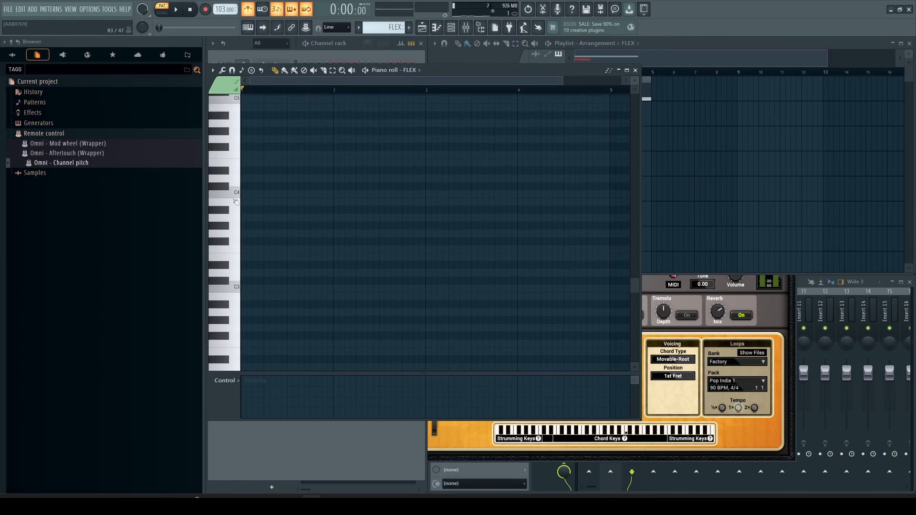
click(235, 224)
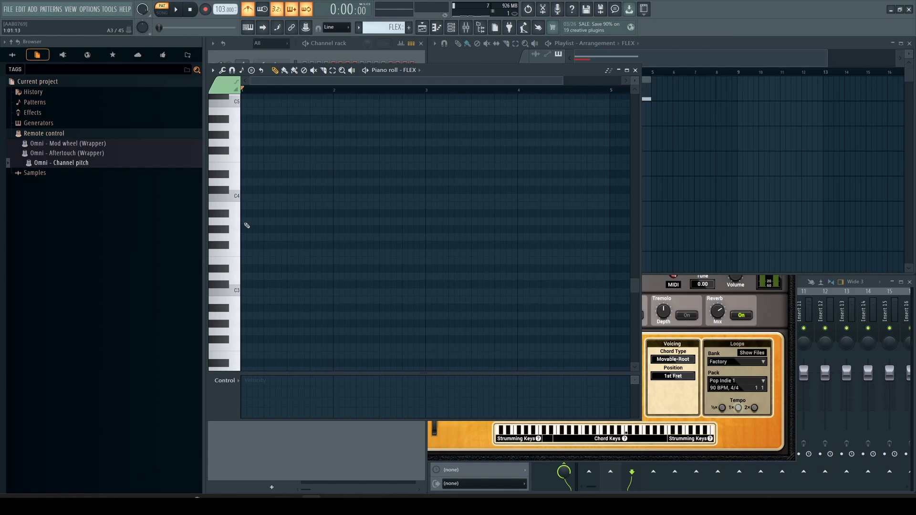
- Draw one-bar bass notes A3, B3, C#4 and A3 in bars 1 to 4 and play the start
click(247, 225)
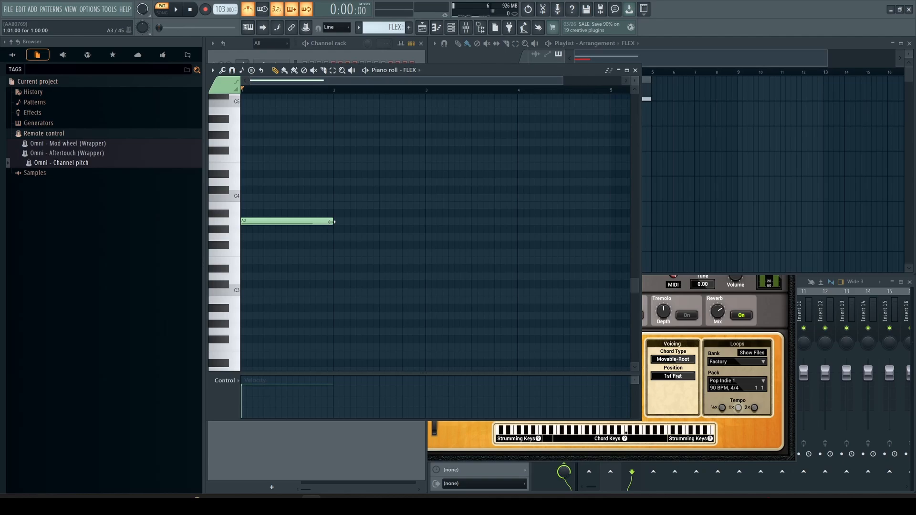
click(337, 206)
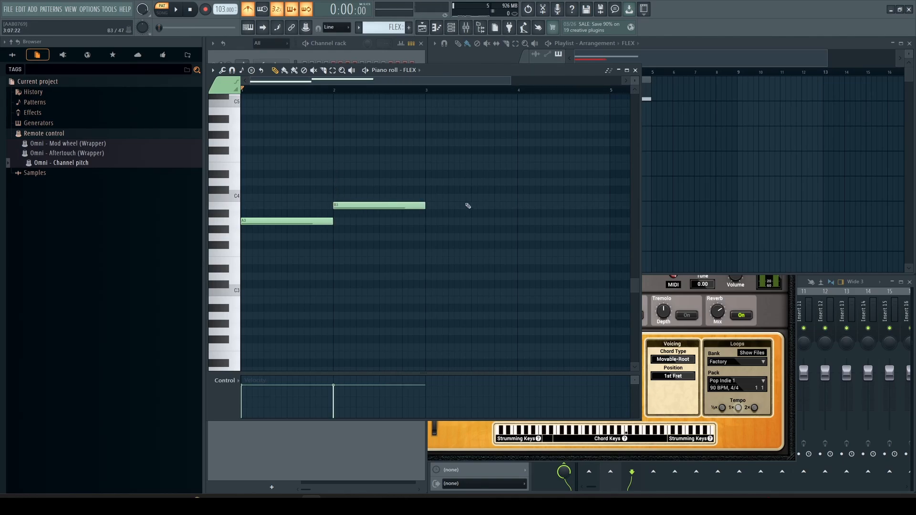
click(430, 192)
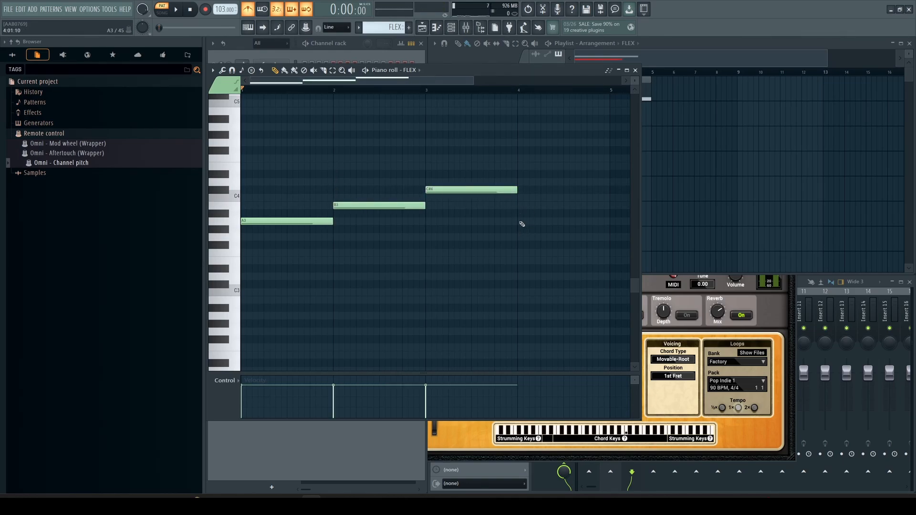
click(521, 222)
key(space)
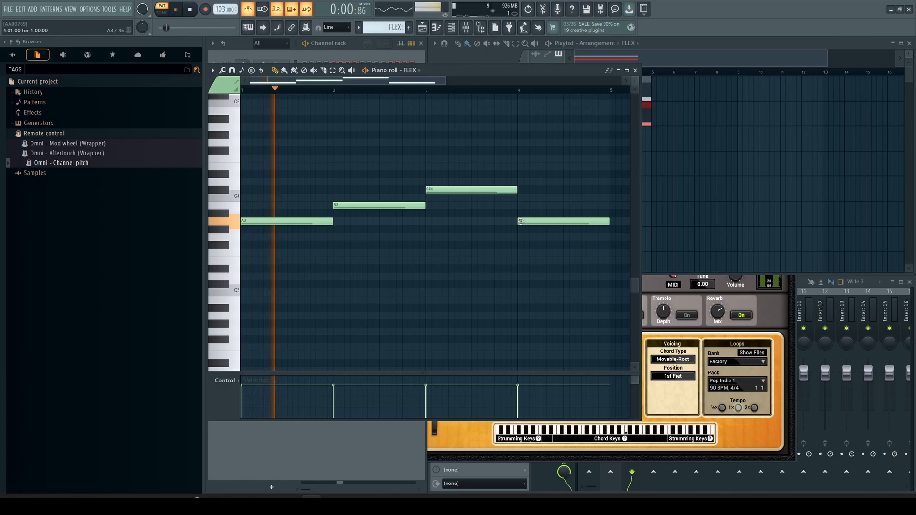
key(space)
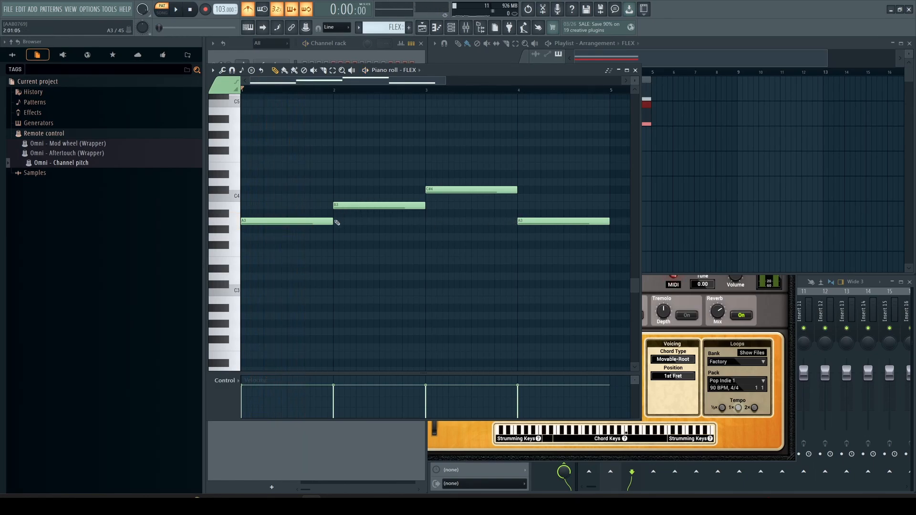
- Shorten the bar 1 A3 note to 12 steps, add a two-step A3 note just before bar 2, and play the result
drag(334, 221, 310, 222)
click(322, 222)
drag(390, 222, 333, 223)
key(space)
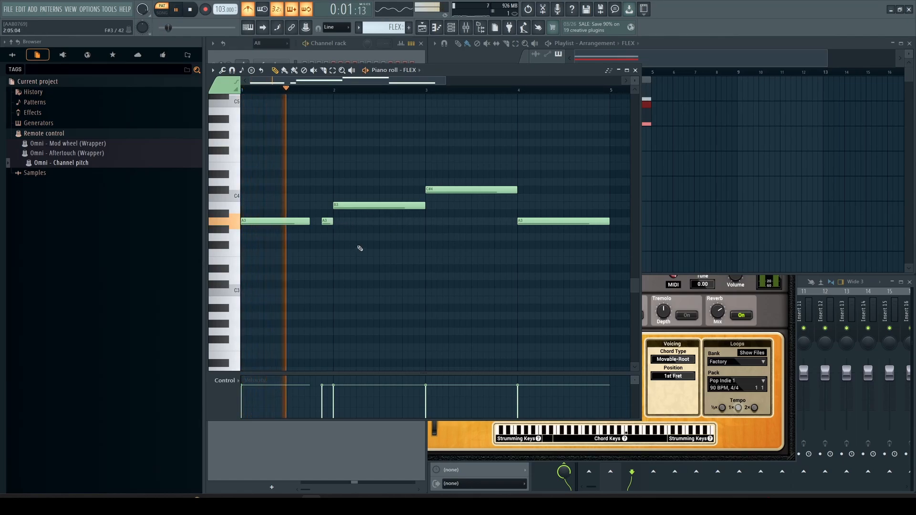
key(space)
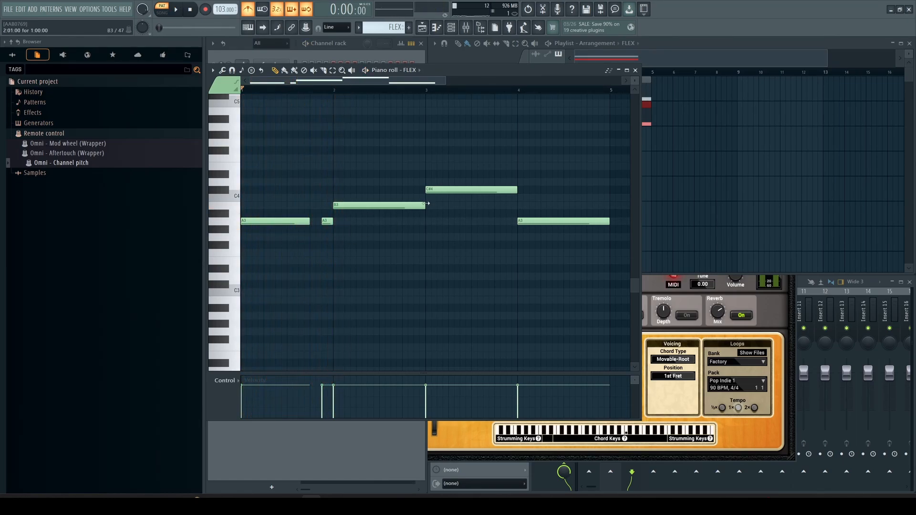
- Shorten the first A3 note in bar 1 to six steps, checking the rhythm by playback
drag(308, 222, 282, 223)
key(space)
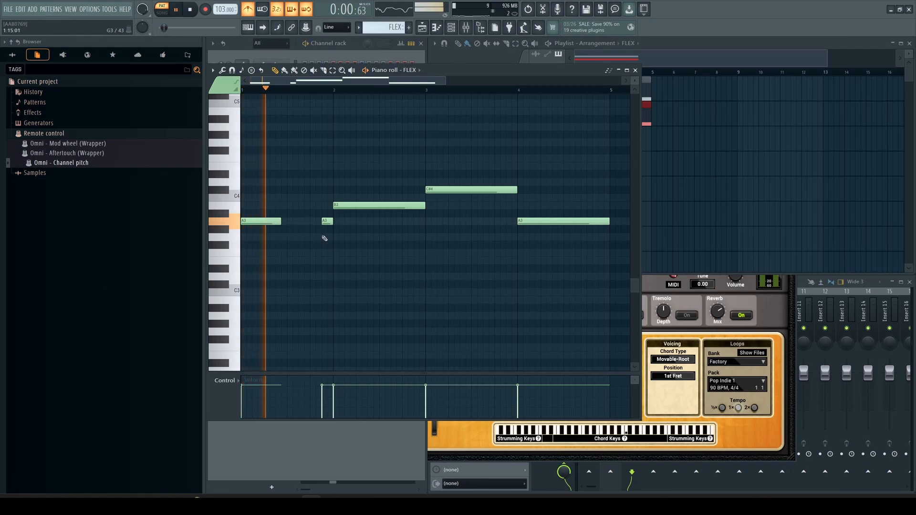
drag(281, 222, 275, 223)
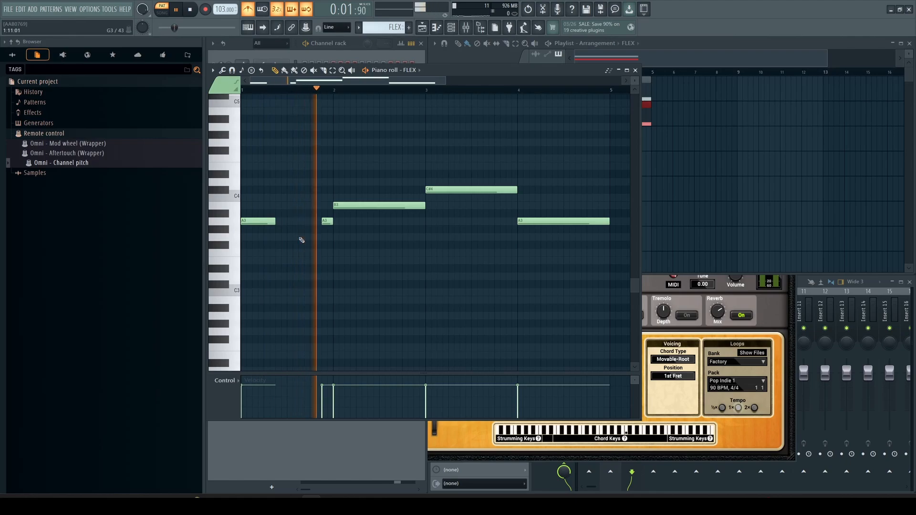
key(space)
- Shorten the long B3, C#4 and A3 notes in bars 2, 3 and 4 to six steps each
drag(425, 206, 365, 206)
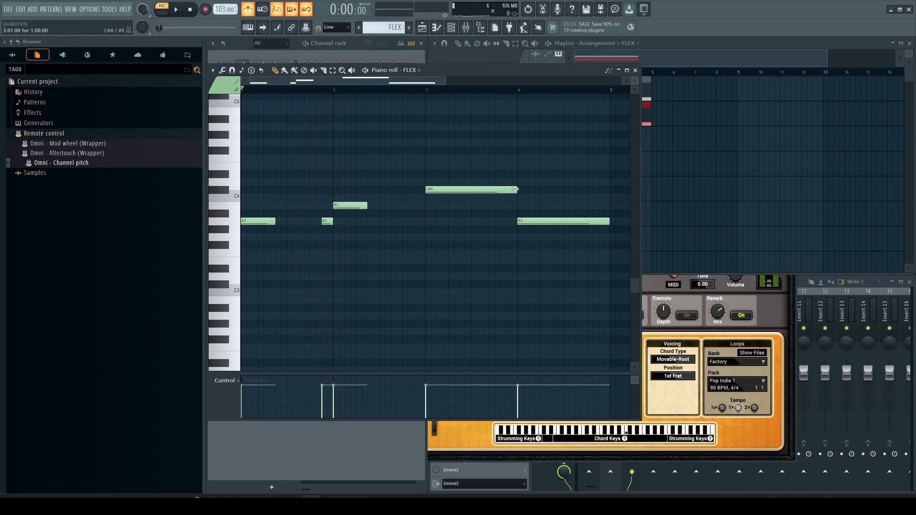
drag(515, 189, 458, 193)
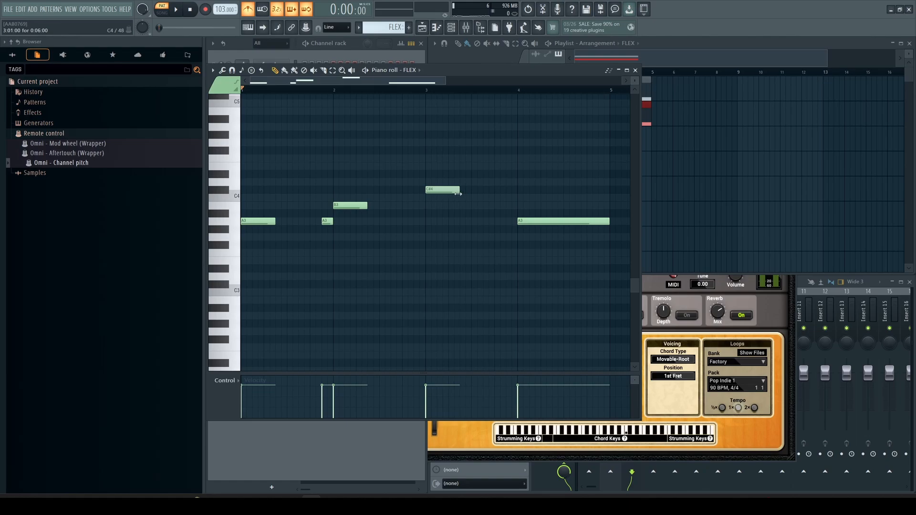
drag(609, 220, 549, 221)
- Add two-step B3, C#4 and A3 notes at the ends of bars 2, 3 and 4, and play the bass pattern
click(328, 222)
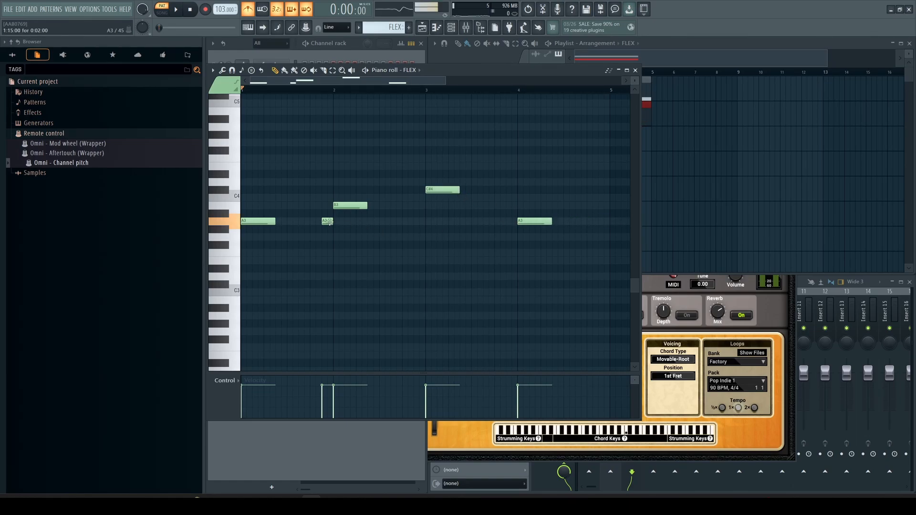
click(415, 206)
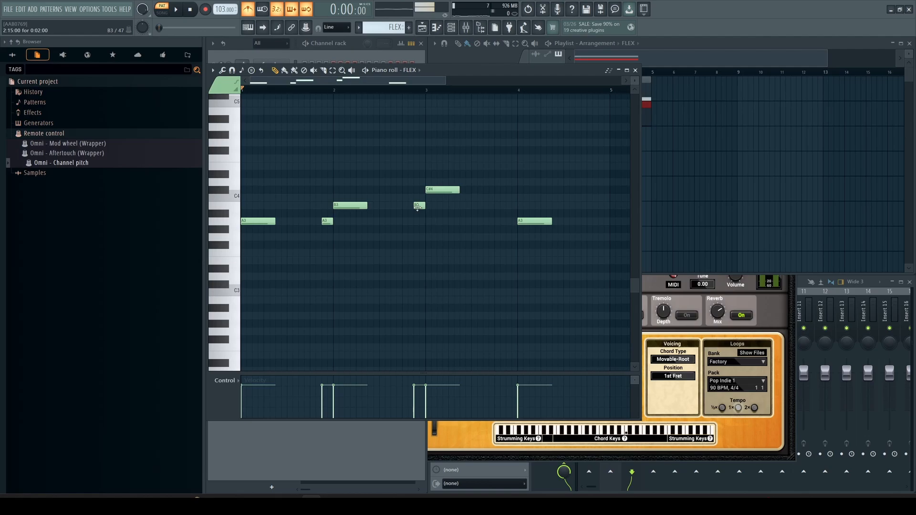
click(507, 190)
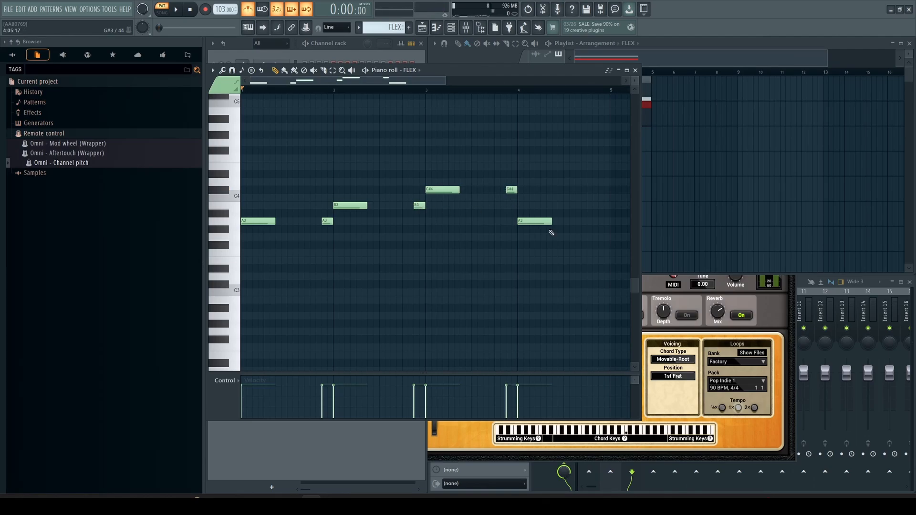
click(600, 221)
key(space)
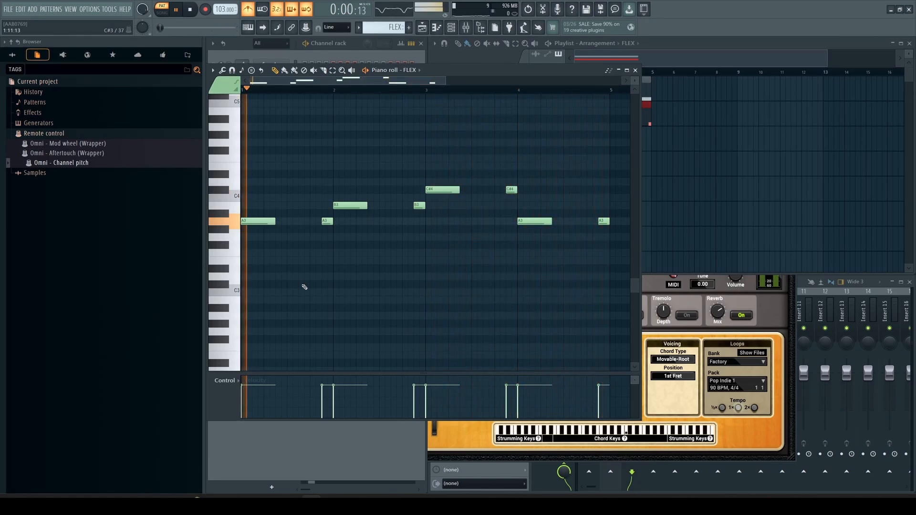
key(space)
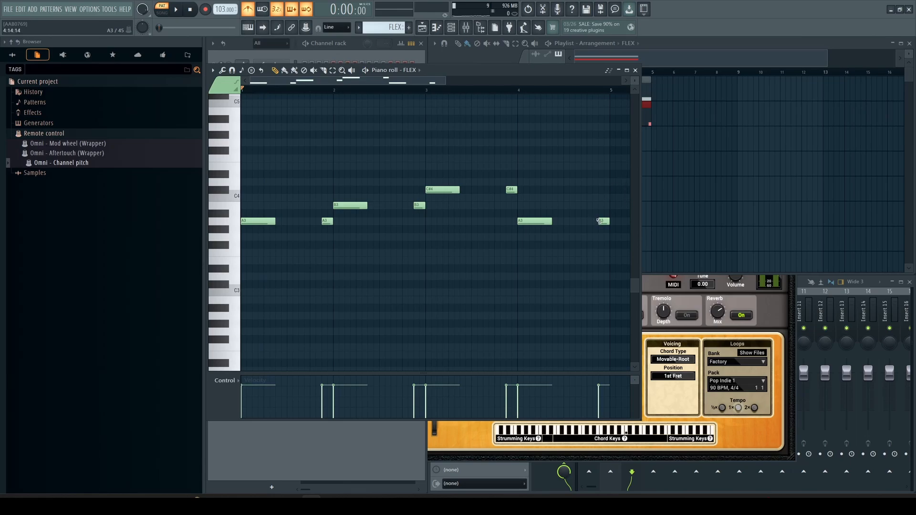
- Close the FLEX piano roll and play the arrangement in Song mode to hear guitar and bass together
scroll(608, 172, up, 1)
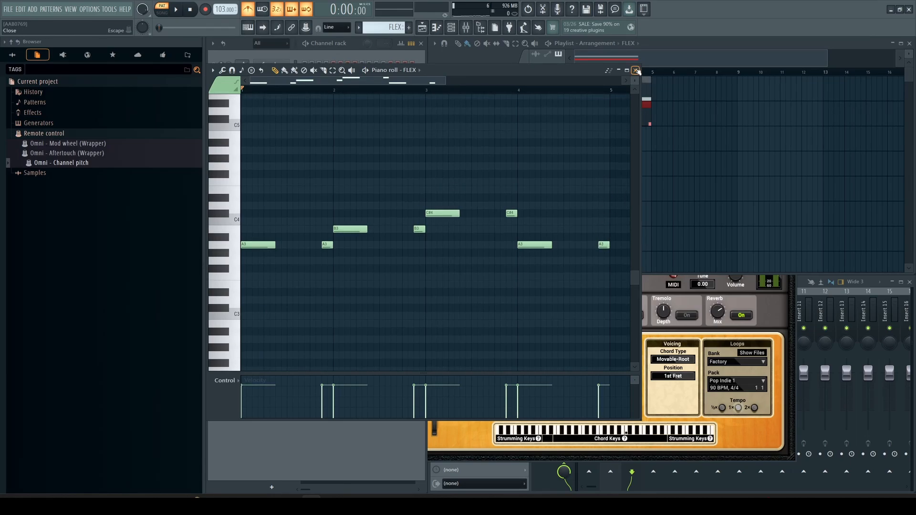
click(636, 70)
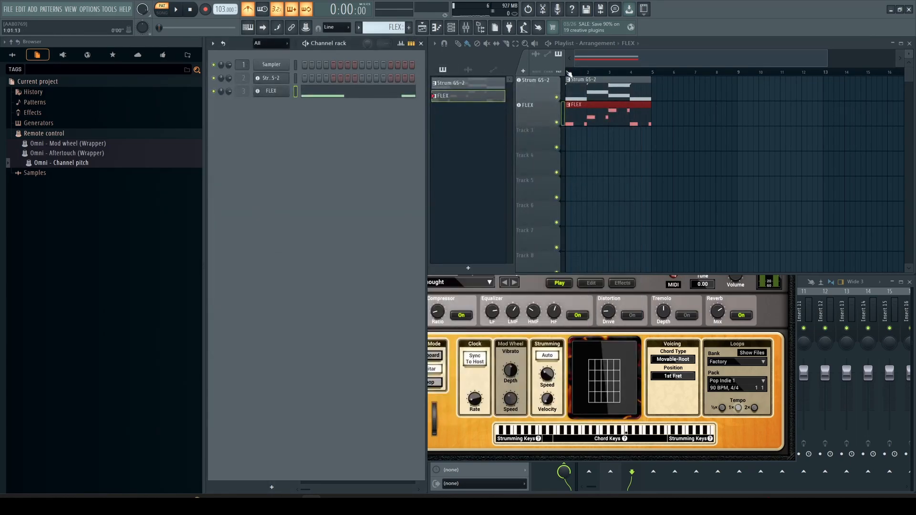
key(l)
key(space)
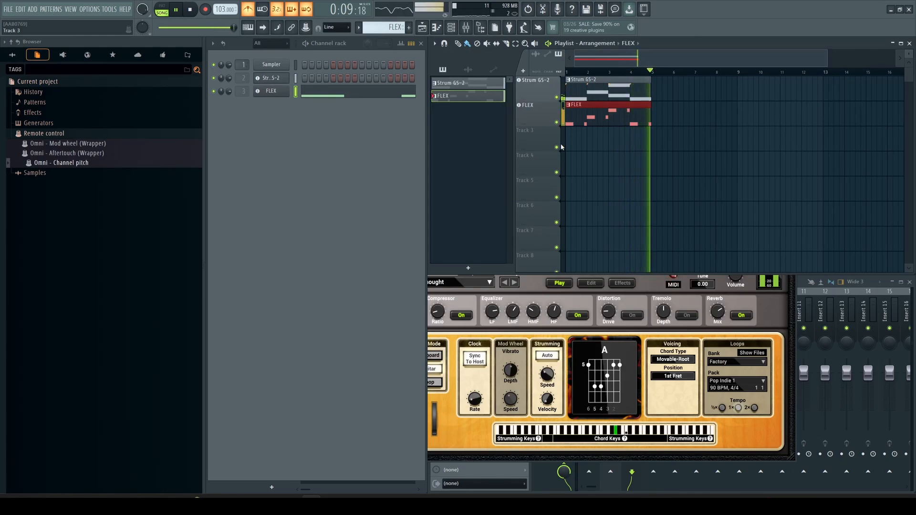
key(space)
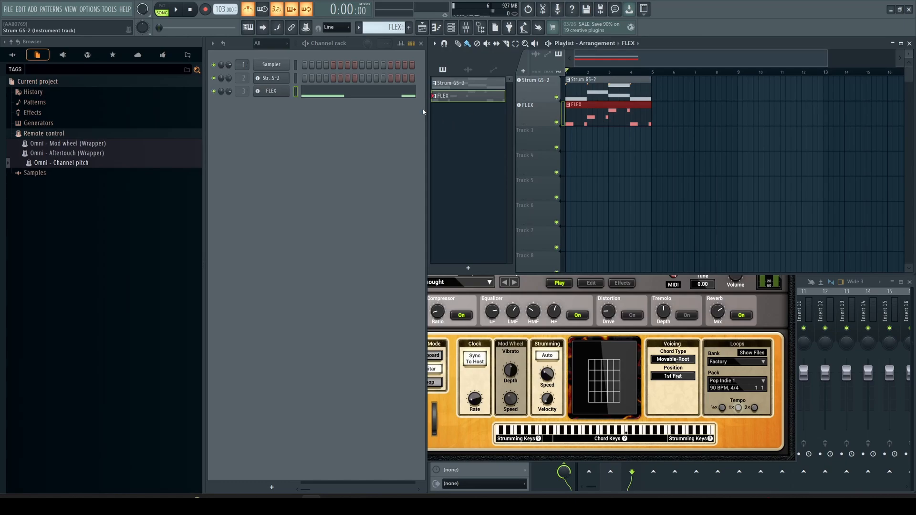
- Rename the FLEX pattern and its playlist instrument track as Bass
middle_click(468, 96)
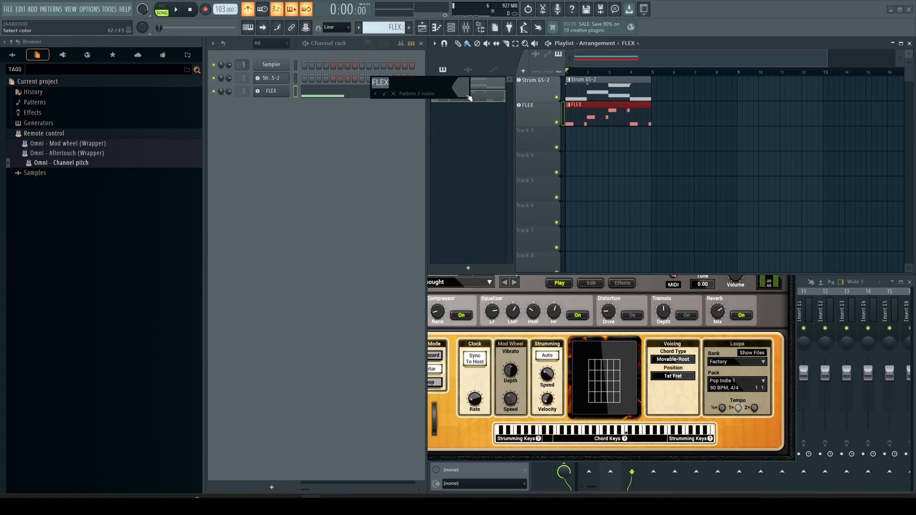
text(Bass)
key(Return)
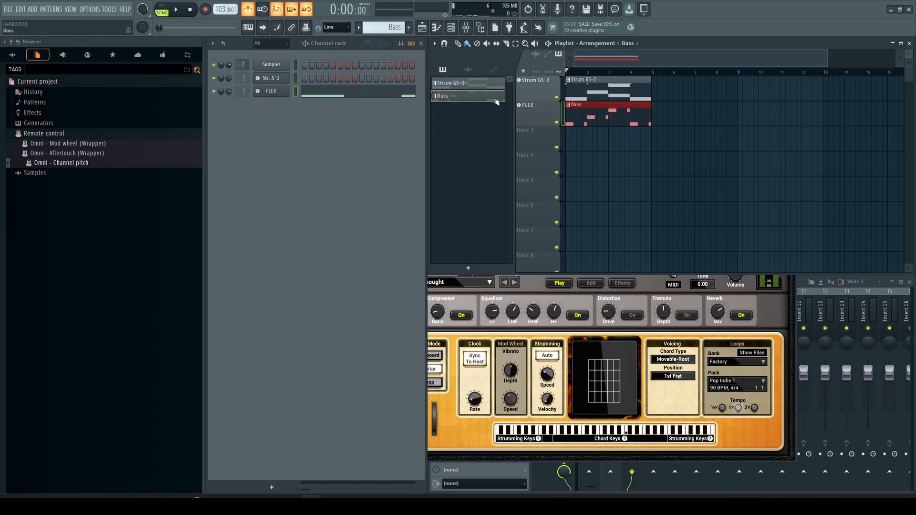
double_click(535, 106)
text(Bass)
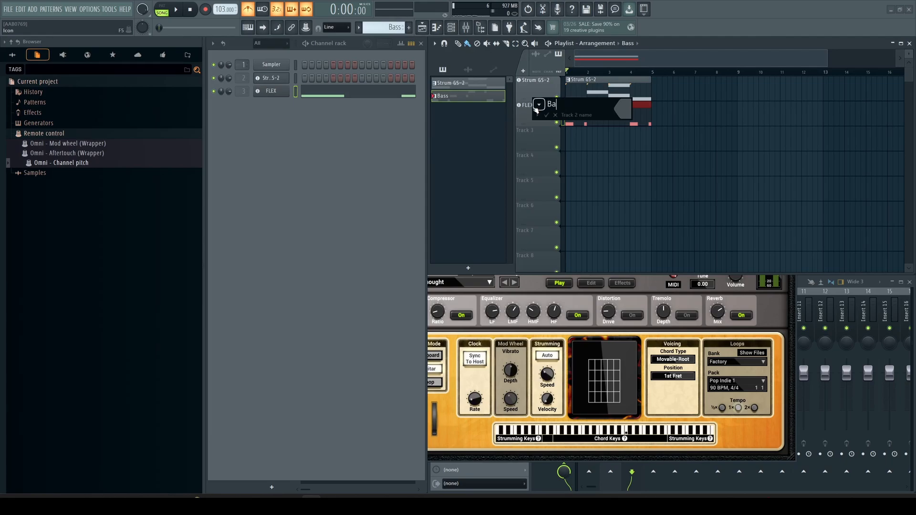
key(Return)
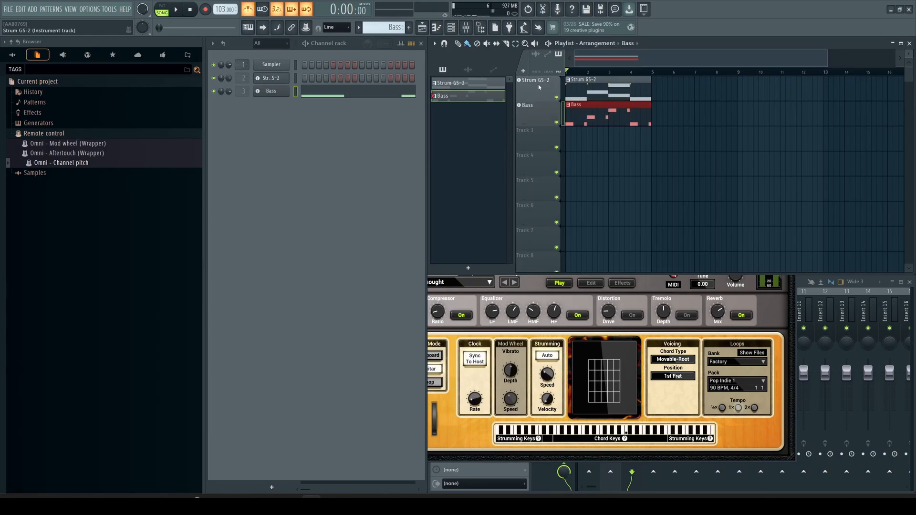
- Open the Strum GS-2 clip's notes and add one-step C6 strum notes on steps 1 and 9 of bars 1 and 2, checking by playback
double_click(592, 89)
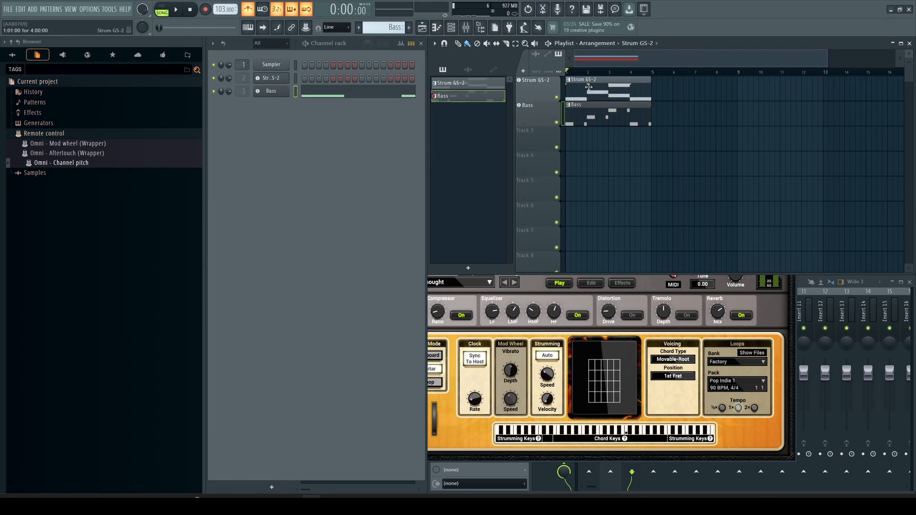
scroll(474, 224, up, 6)
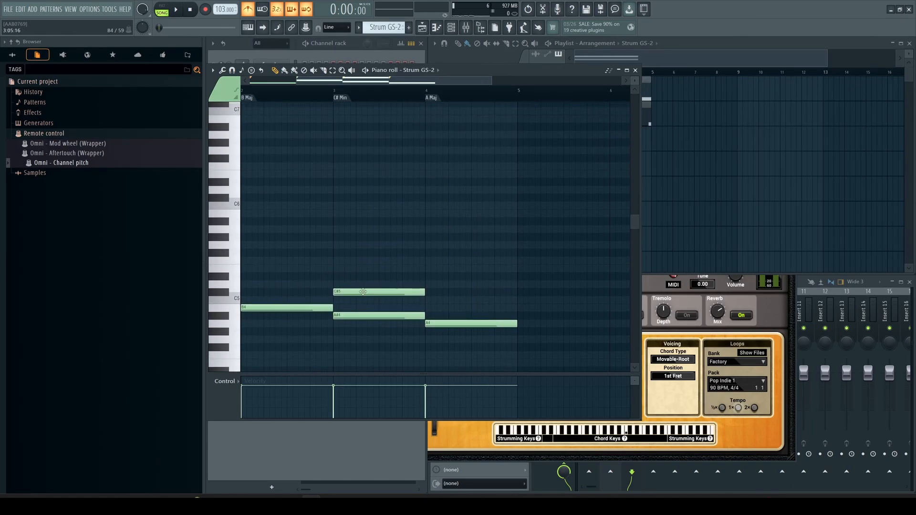
scroll(300, 131, left, 3)
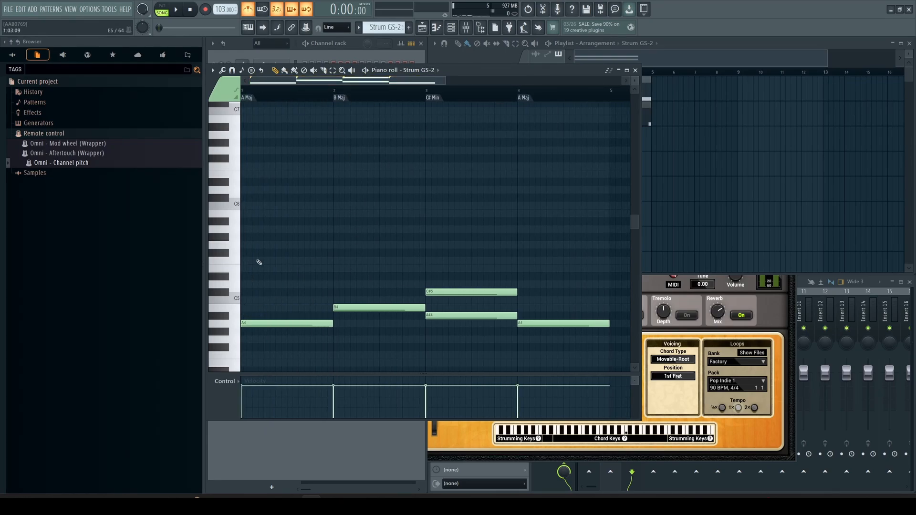
click(246, 205)
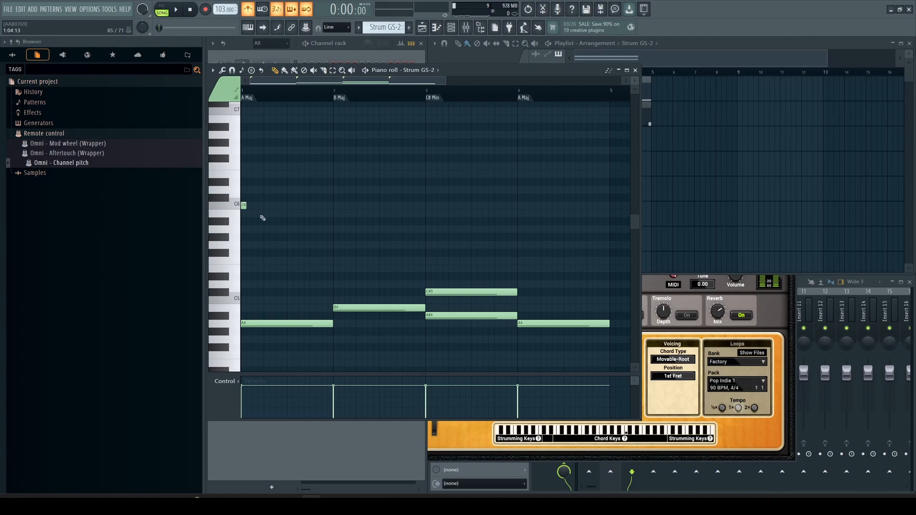
click(289, 206)
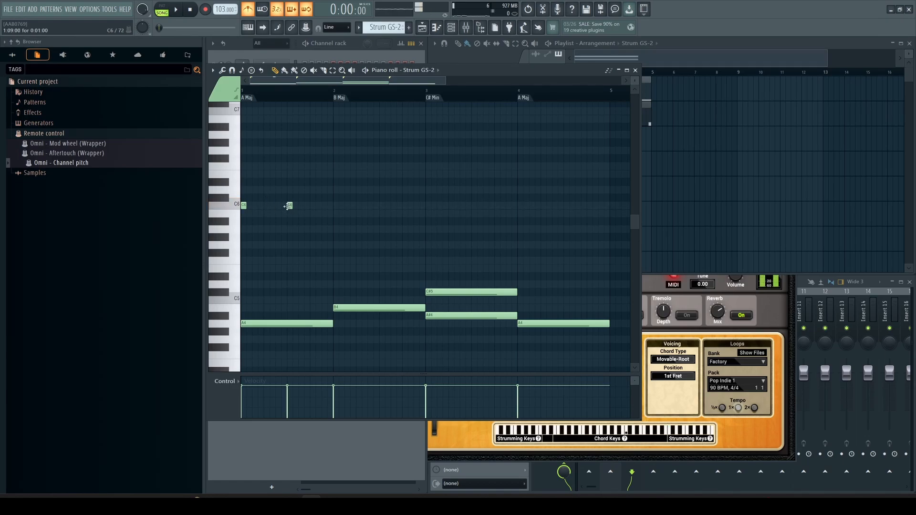
click(337, 206)
click(383, 206)
key(space)
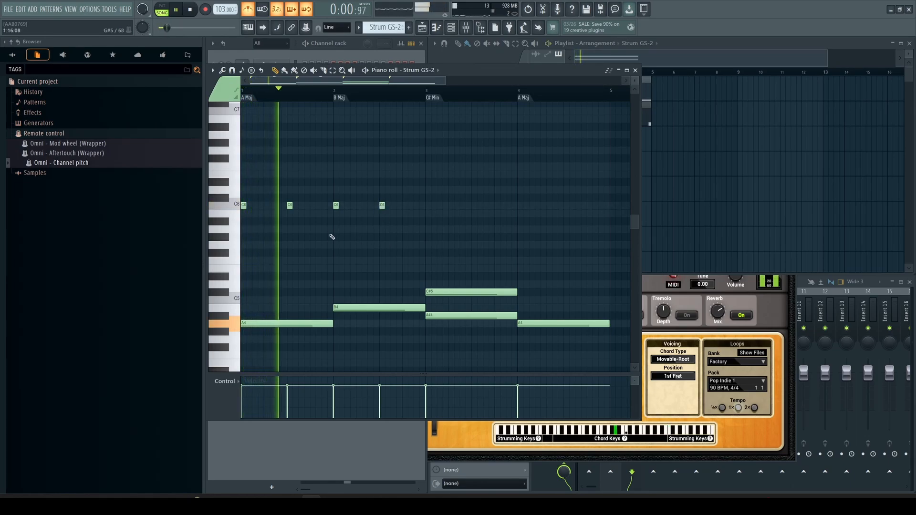
key(space)
key(space)
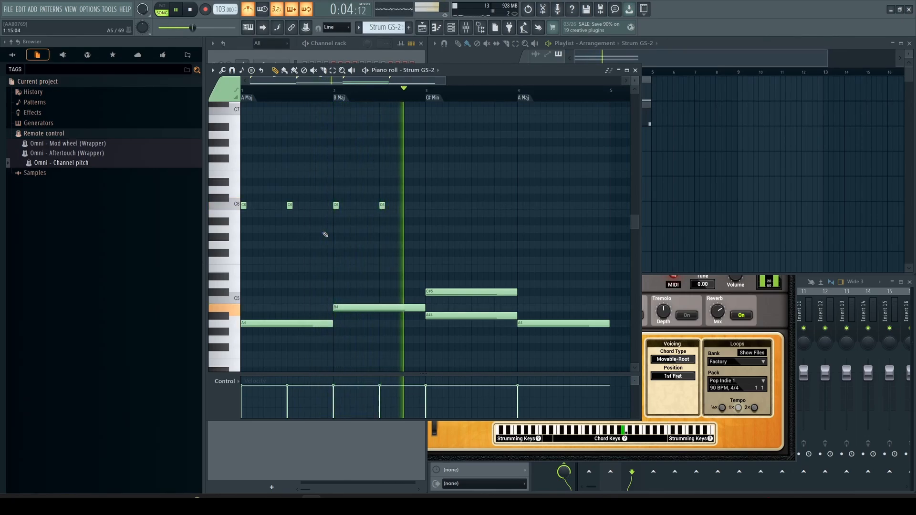
key(space)
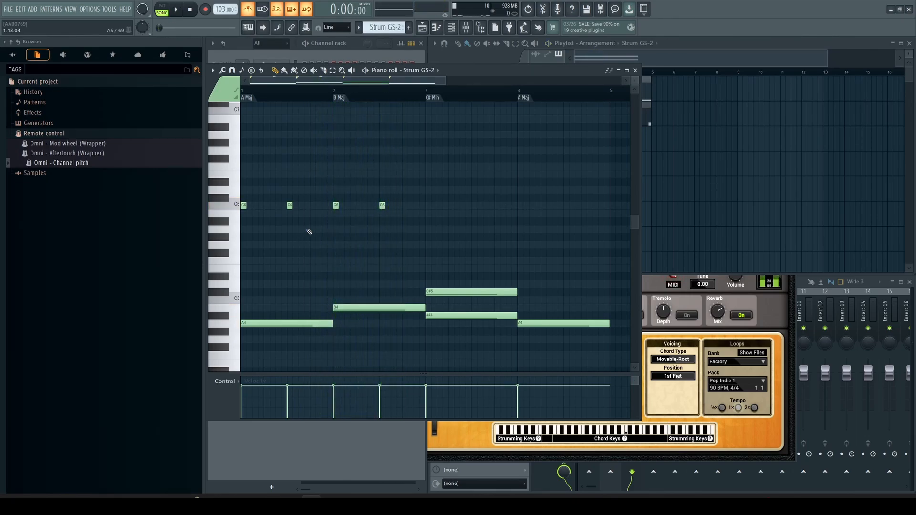
- Move the second C6 strum note in bar 1 to step 5 and play the rhythm
drag(290, 206, 267, 205)
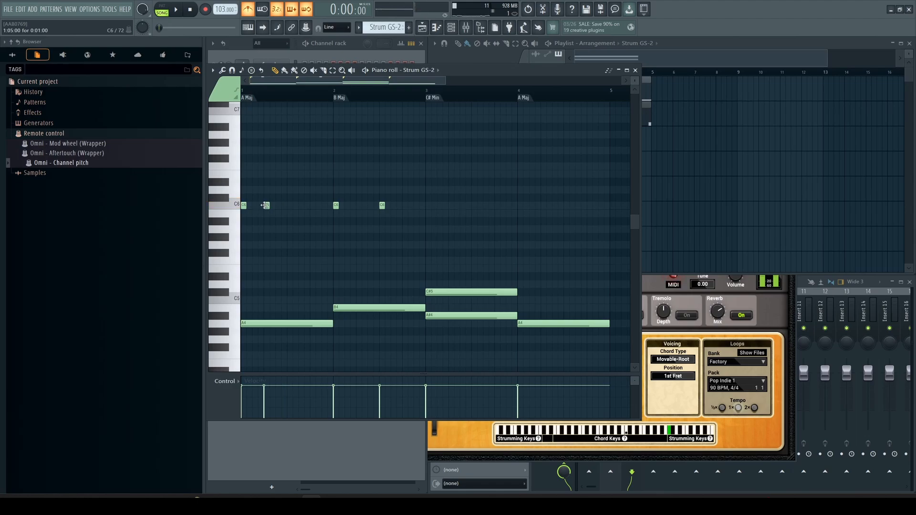
key(space)
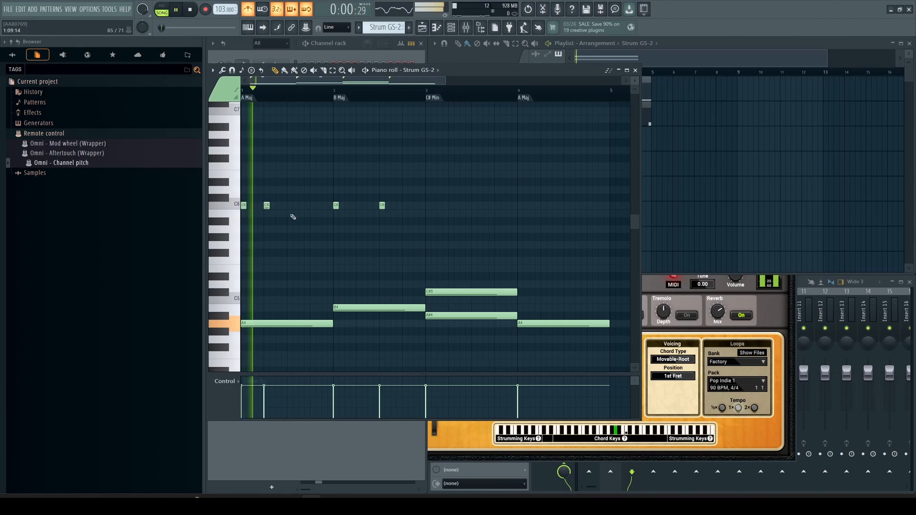
key(space)
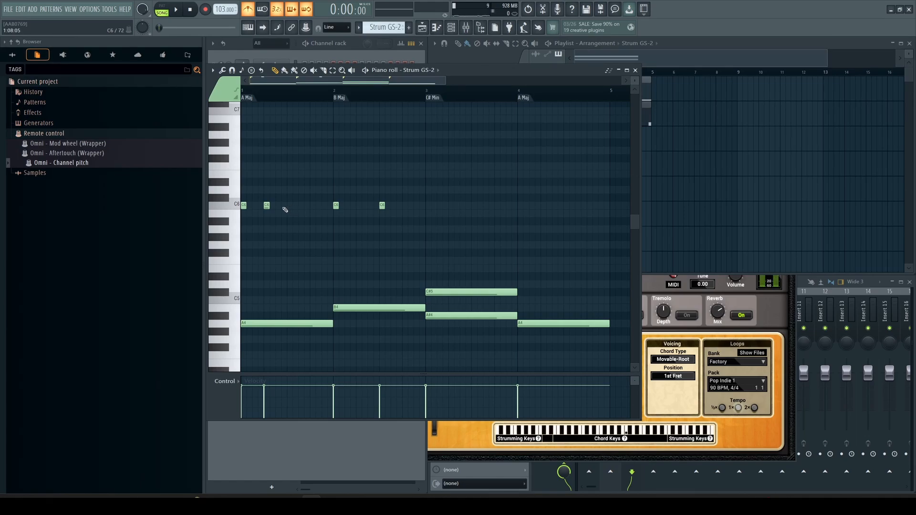
- Add one-step C6 strum notes on steps 8, 11 and 13 and a D6 note on step 10 of bar 1, checking by playback
click(285, 207)
click(294, 190)
click(302, 206)
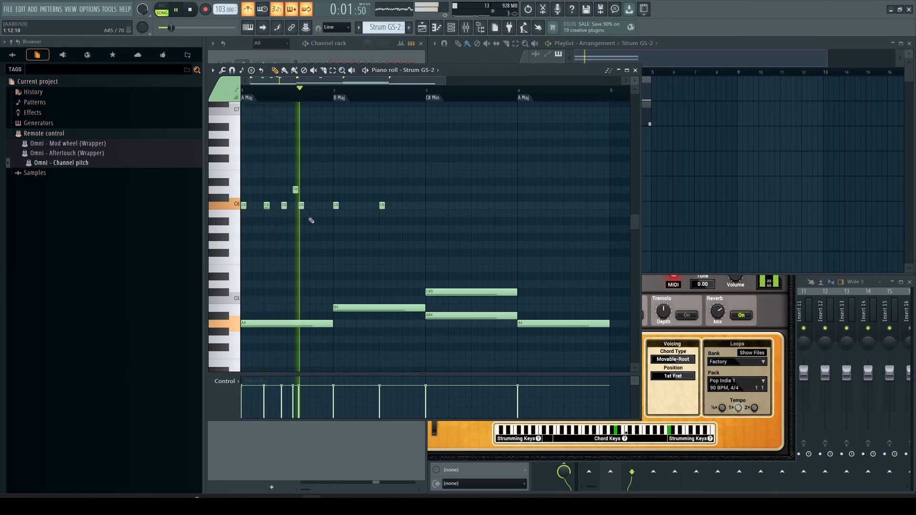
key(space)
key(space)
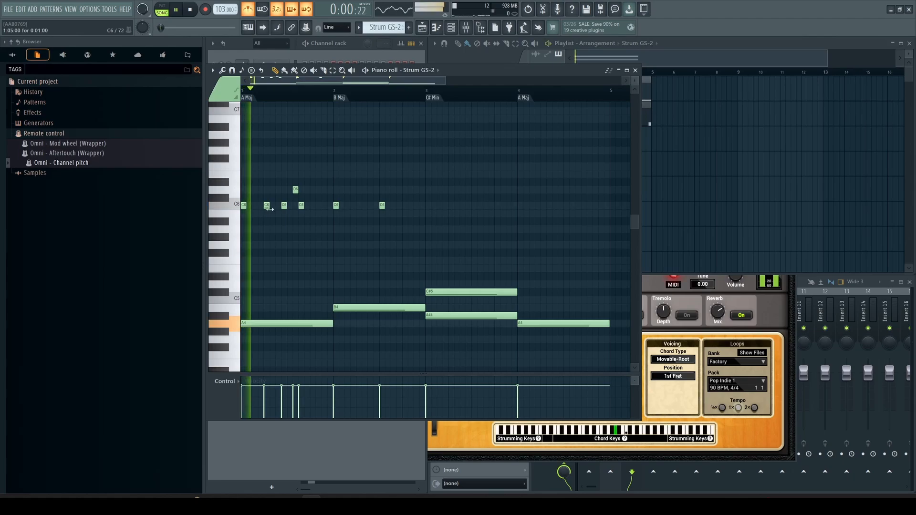
key(space)
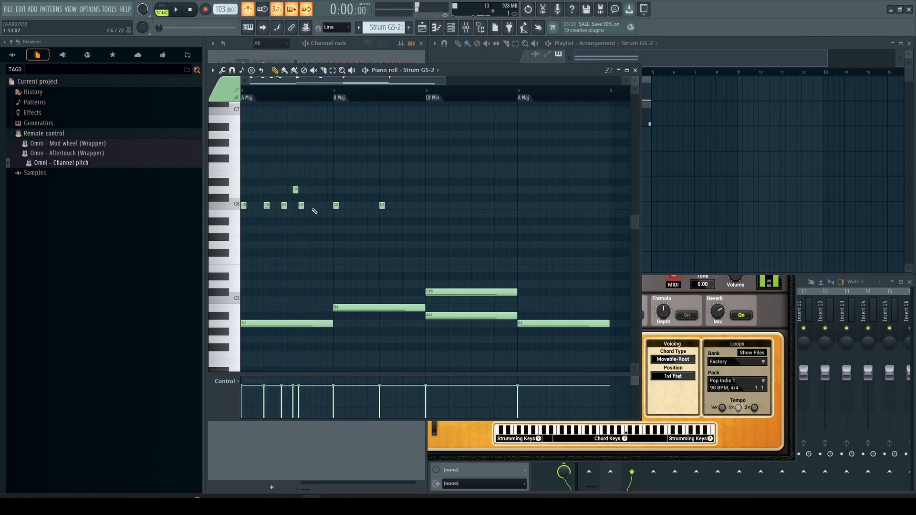
click(312, 205)
key(space)
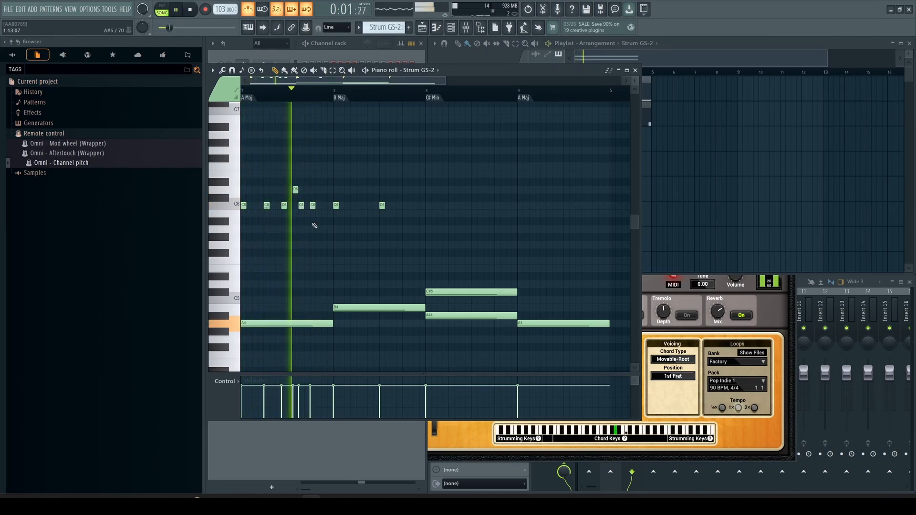
key(space)
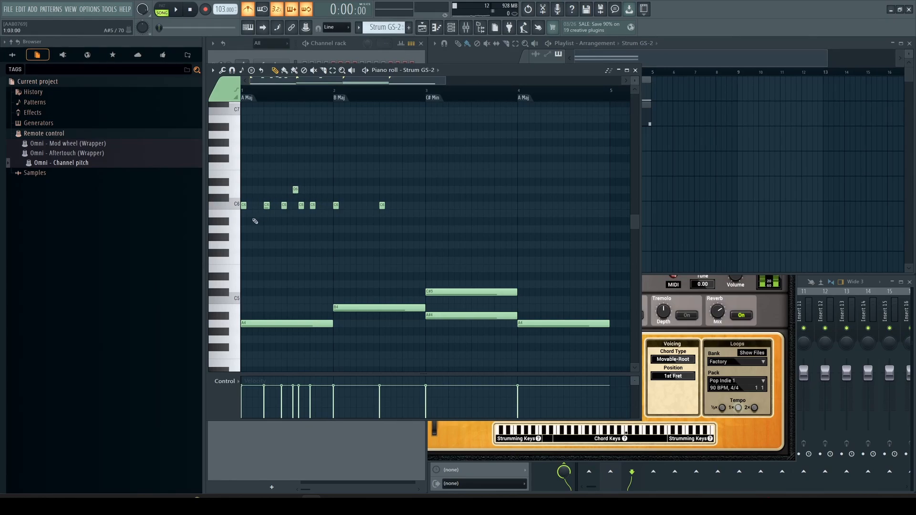
key(space)
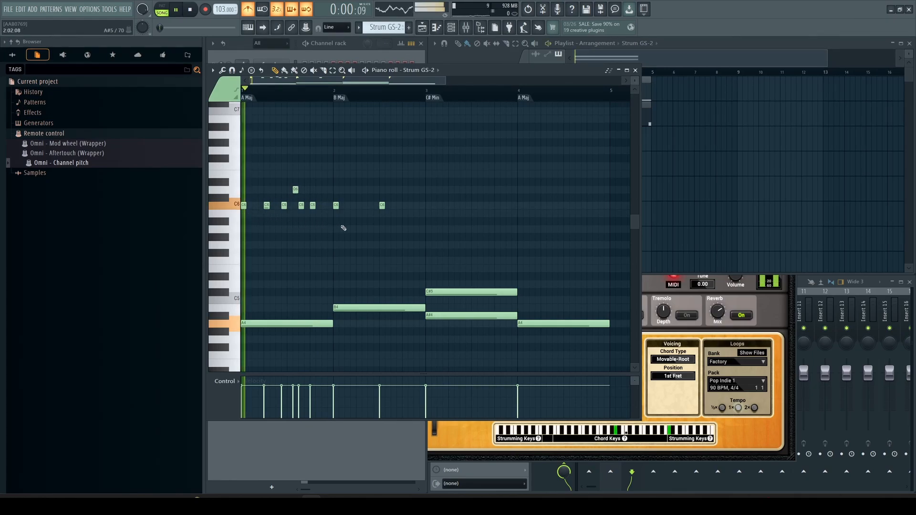
key(space)
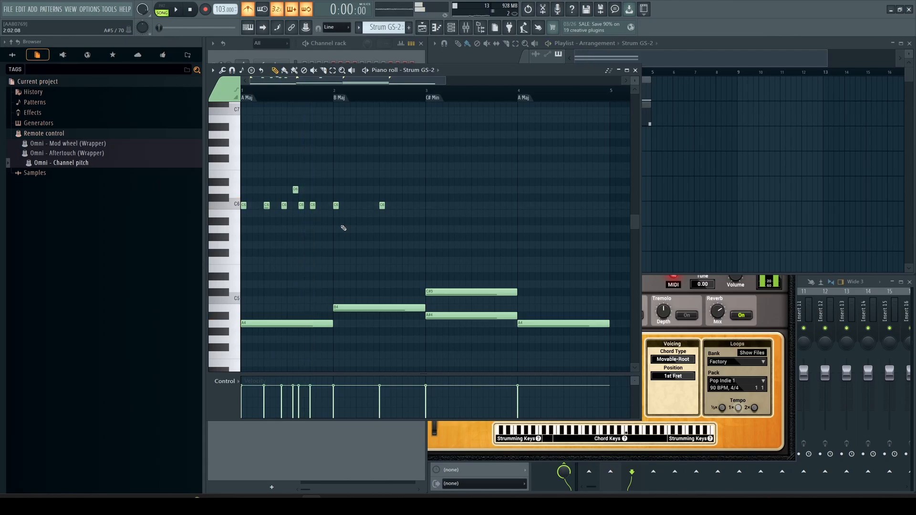
- Delete the two C6 notes in bar 2 and duplicate bar 1's strum pattern to the starts of bars 2, 3 and 4
right_click(335, 205)
right_click(382, 205)
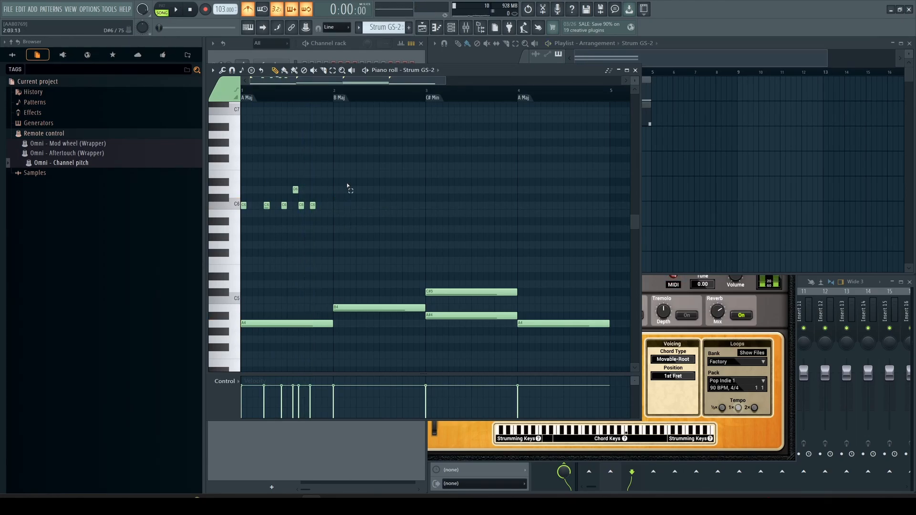
drag(348, 186, 241, 225)
key(ctrl+b)
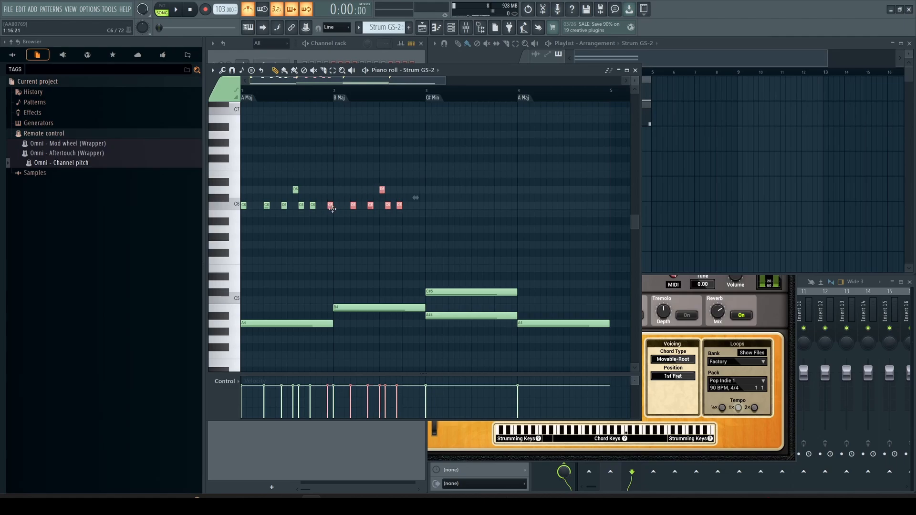
drag(332, 208, 337, 208)
key(ctrl+b)
drag(421, 208, 429, 207)
key(ctrl+b)
drag(509, 206, 520, 204)
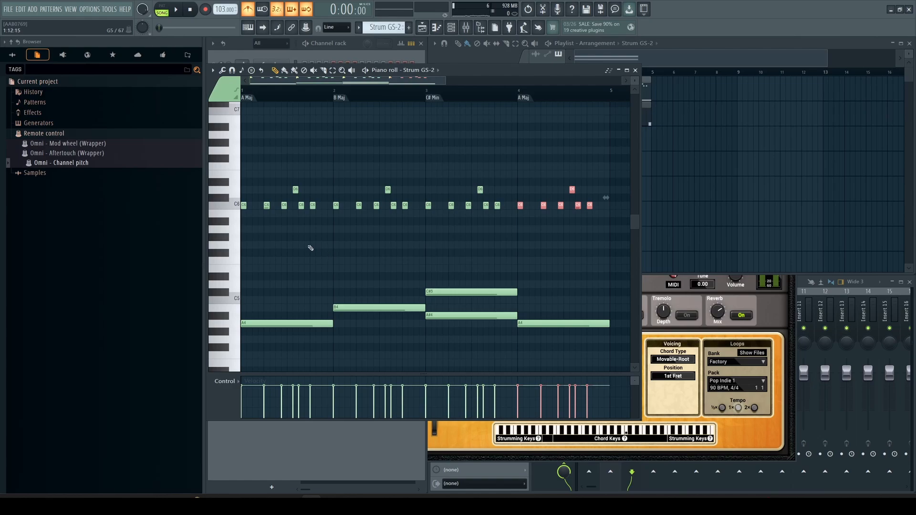
- Select all C6 strum notes, play the four-bar strumming pattern and clear the selection
ctrl+click(226, 207)
key(space)
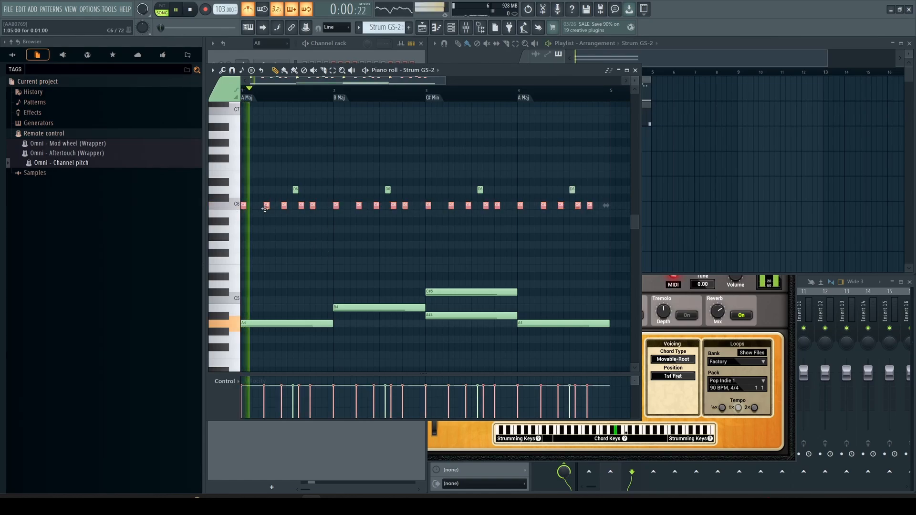
click(249, 190)
right_click(250, 190)
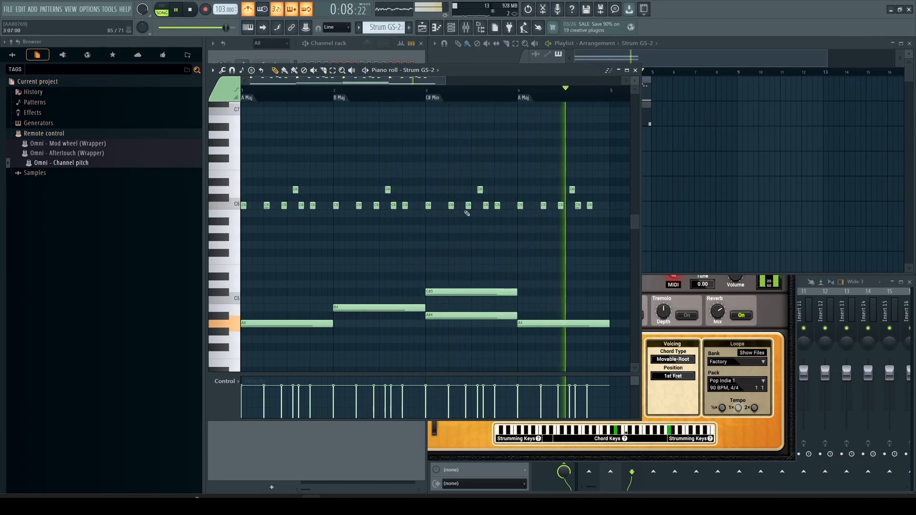
key(space)
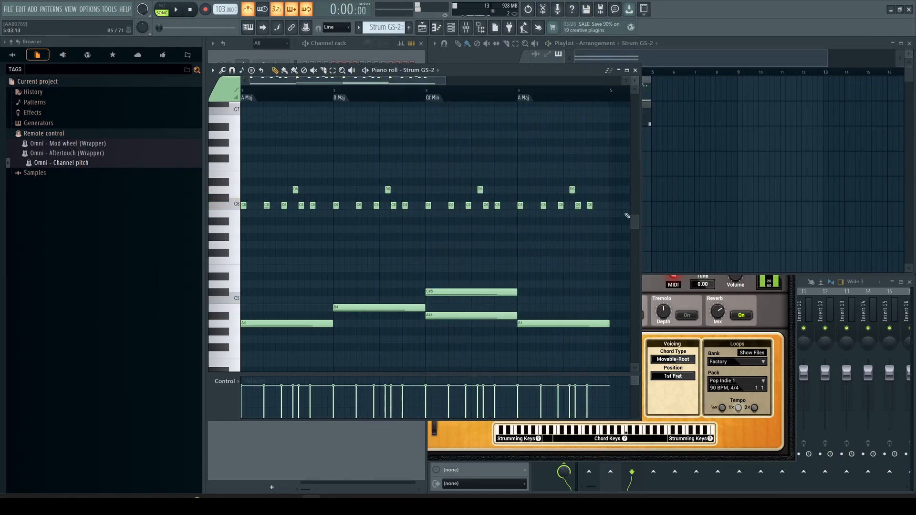
- Add one-step D6 strum notes on step 16 of bars 4 and 2, checking the bar 4 ending by playback
click(600, 190)
click(521, 92)
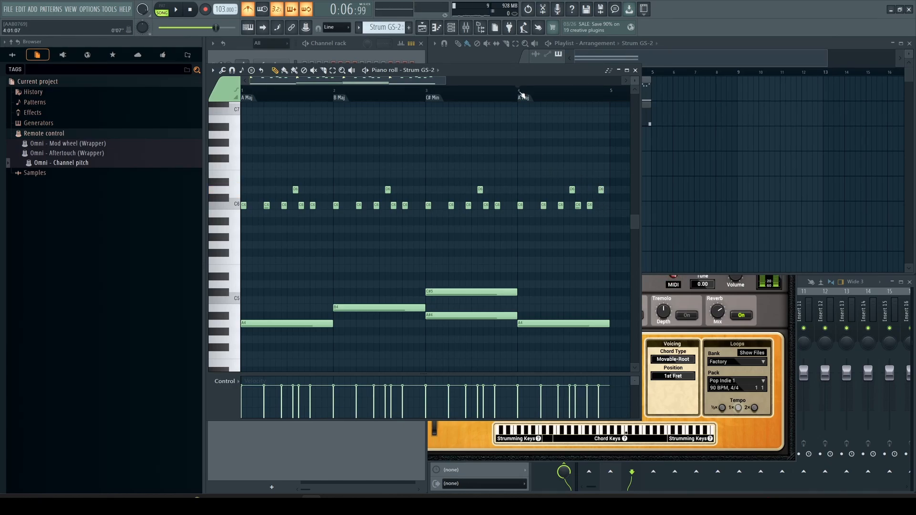
key(space)
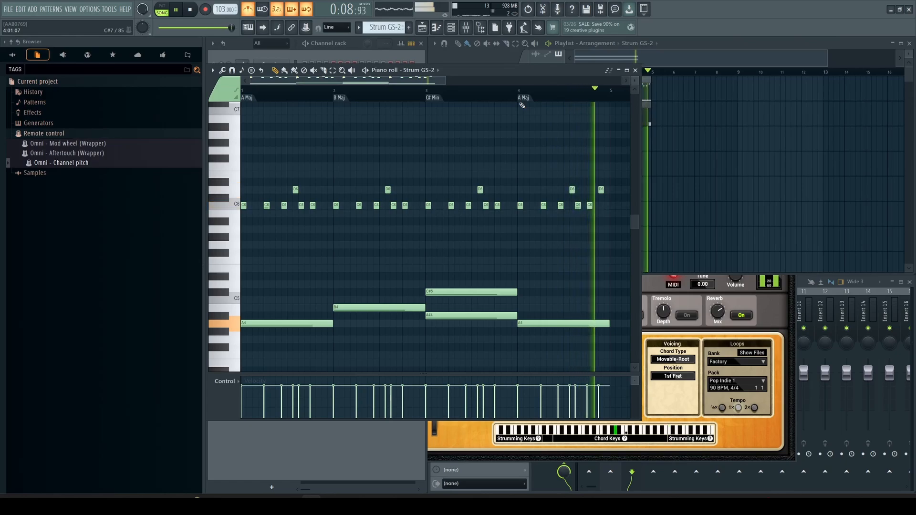
key(space)
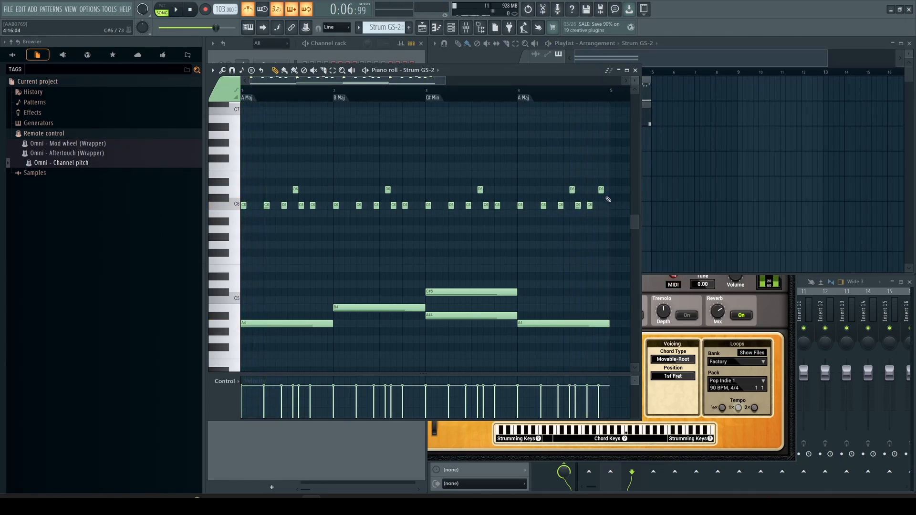
drag(599, 189, 606, 189)
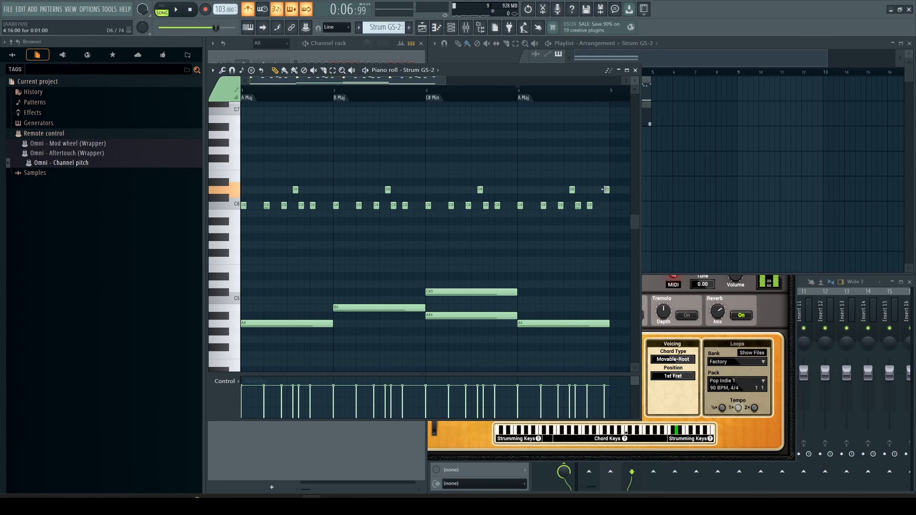
key(space)
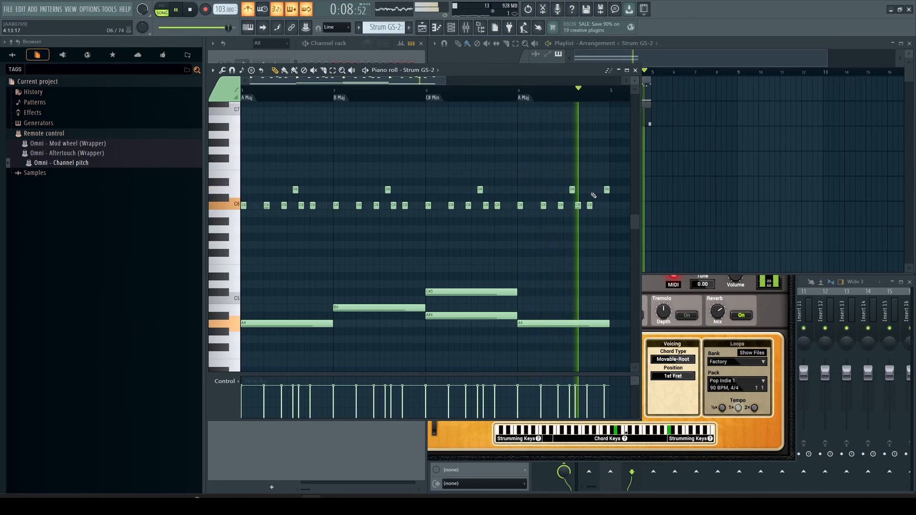
key(space)
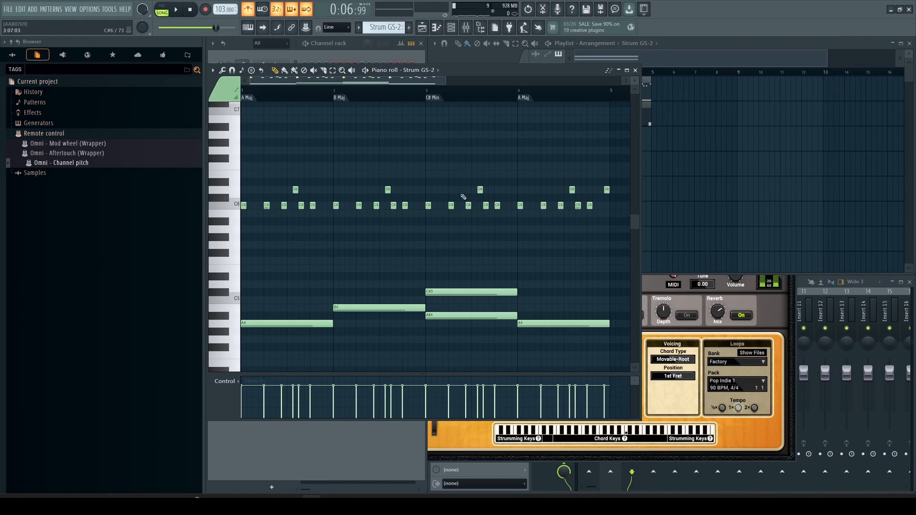
double_click(422, 190)
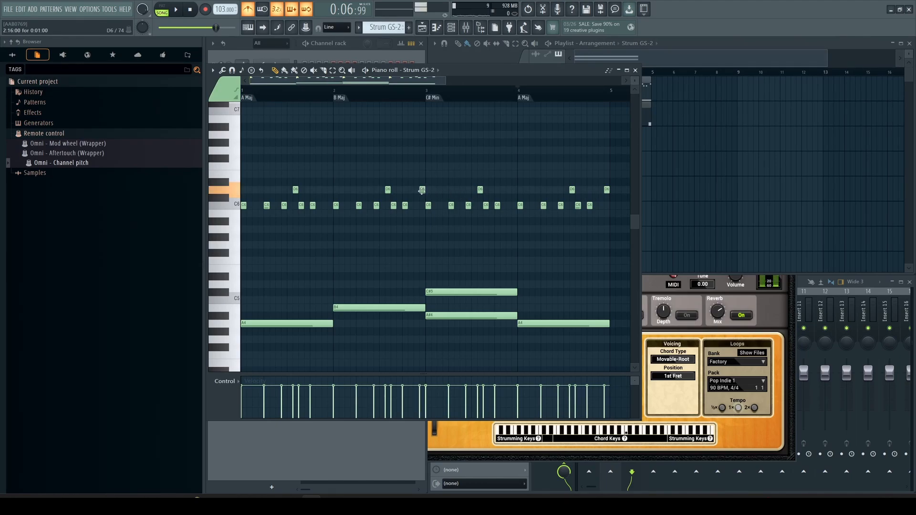
- Play the four-bar strumming pattern from the start and listen to the bar 4 ending
click(519, 187)
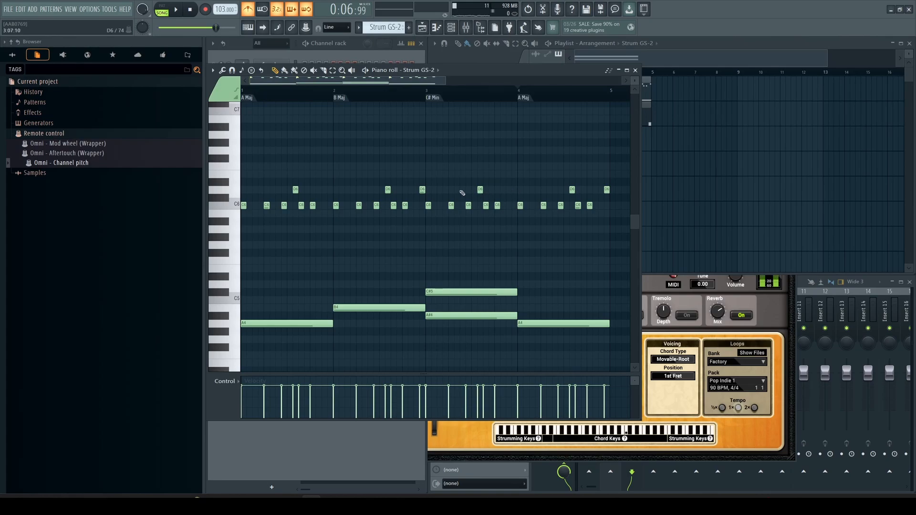
click(247, 94)
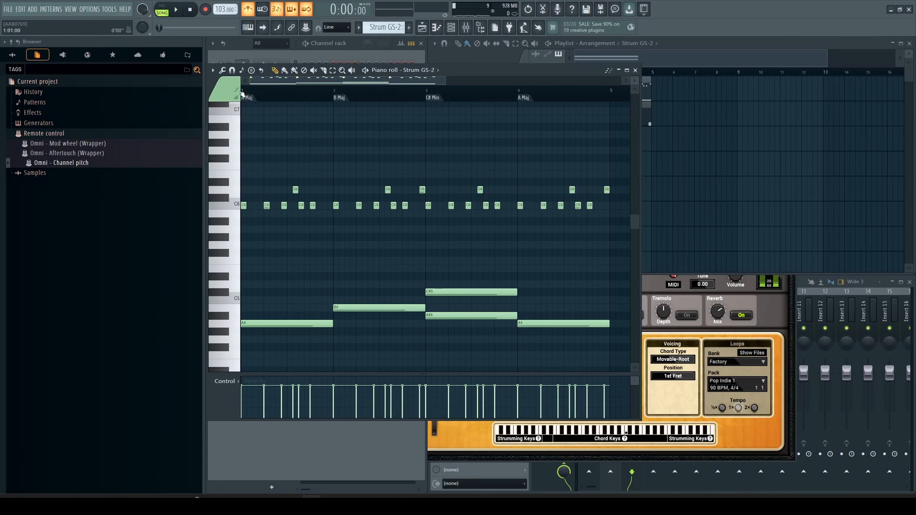
key(space)
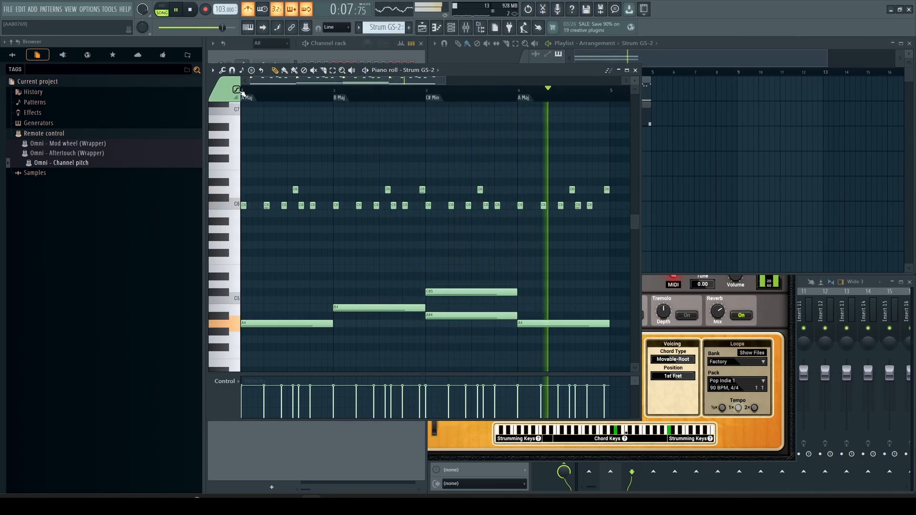
key(space)
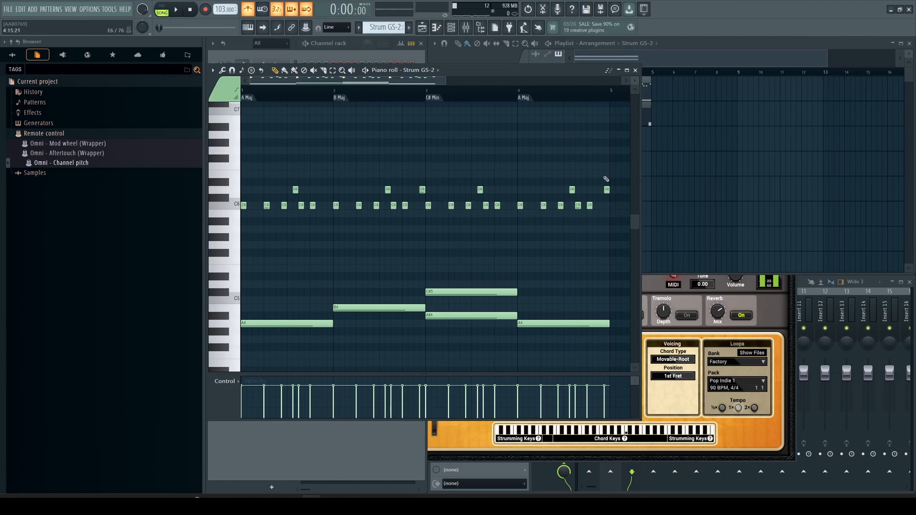
- Move bar 4's last D6 strum to step 14, add one-step C6 on step 15 and D6 on step 16, and check by playback
drag(607, 189, 595, 189)
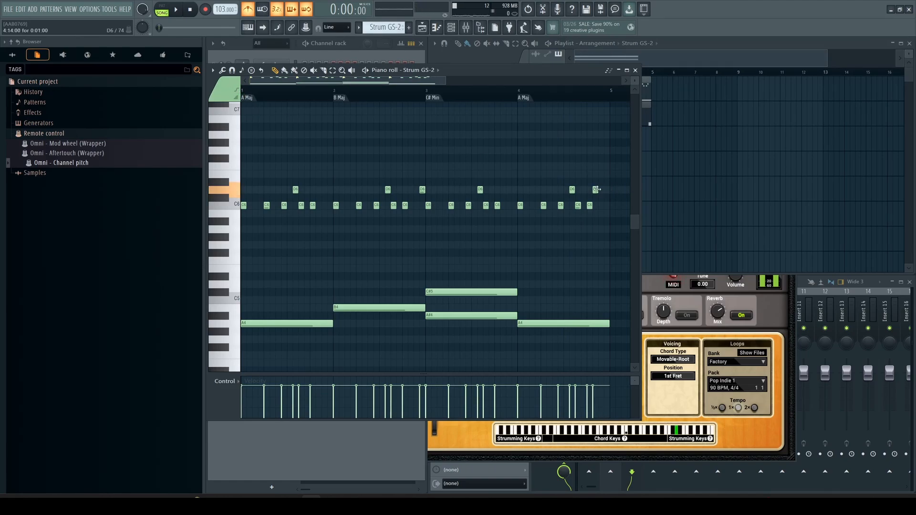
click(601, 206)
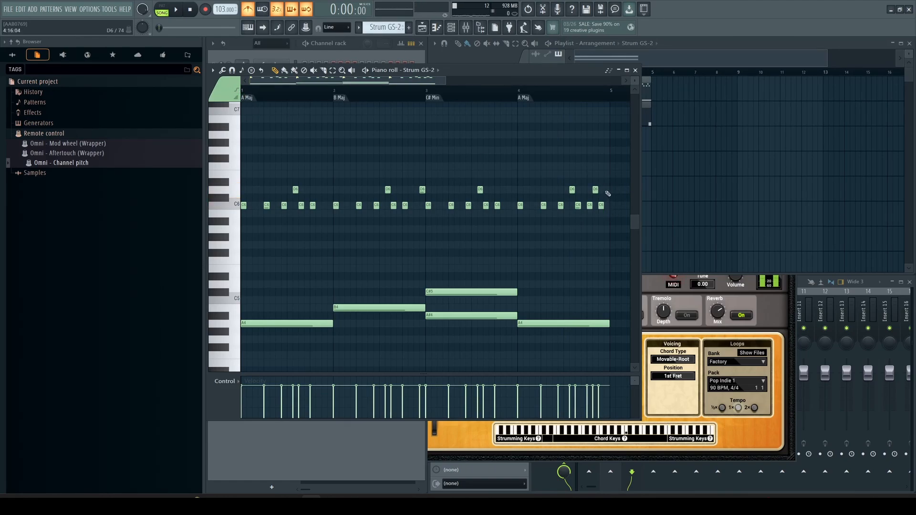
click(607, 190)
key(space)
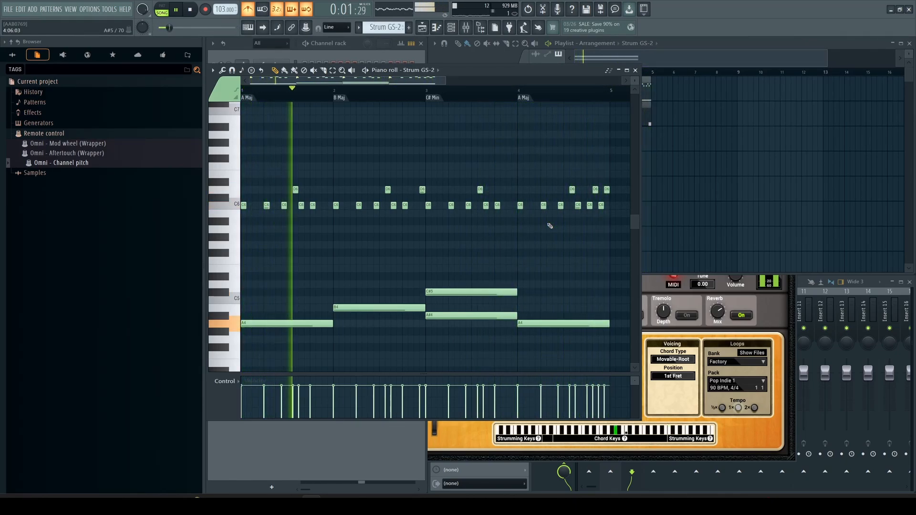
key(space)
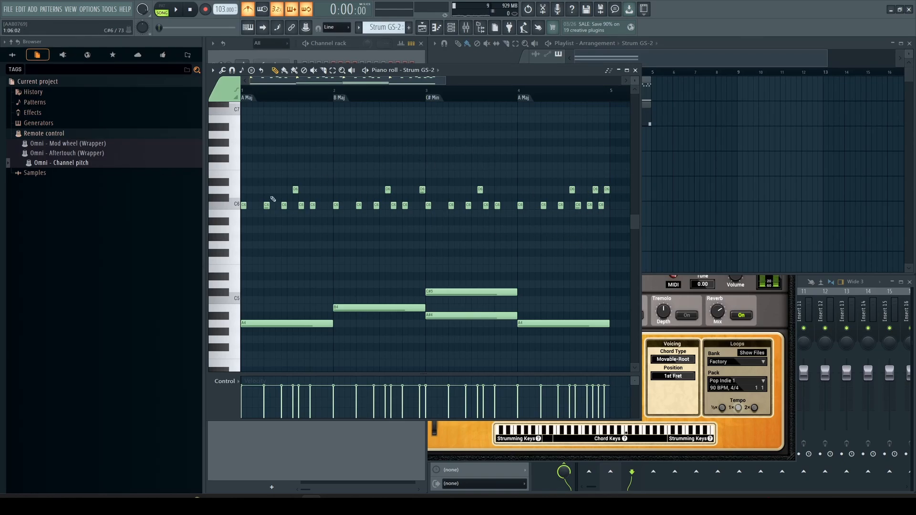
- Add an FPC instrument track with the Real Drums 01 preset and extend its playlist clip to four bars
click(636, 71)
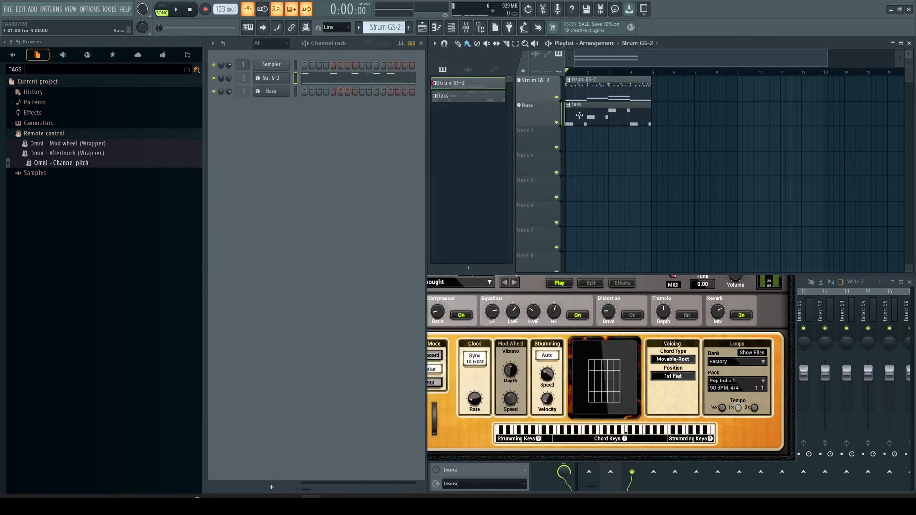
click(523, 71)
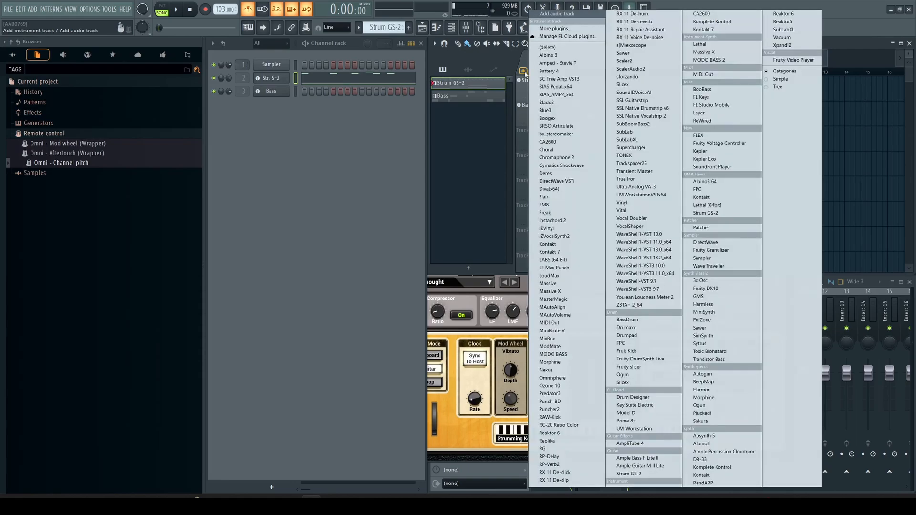
click(711, 197)
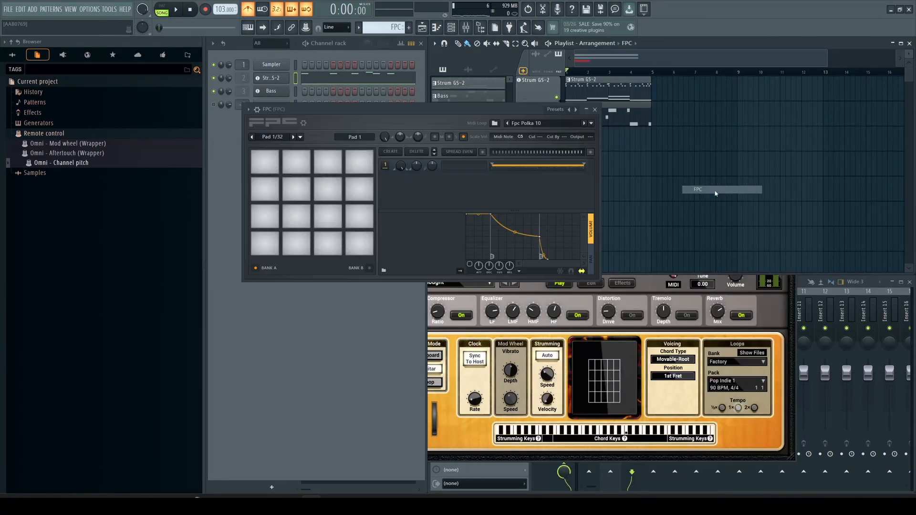
click(565, 124)
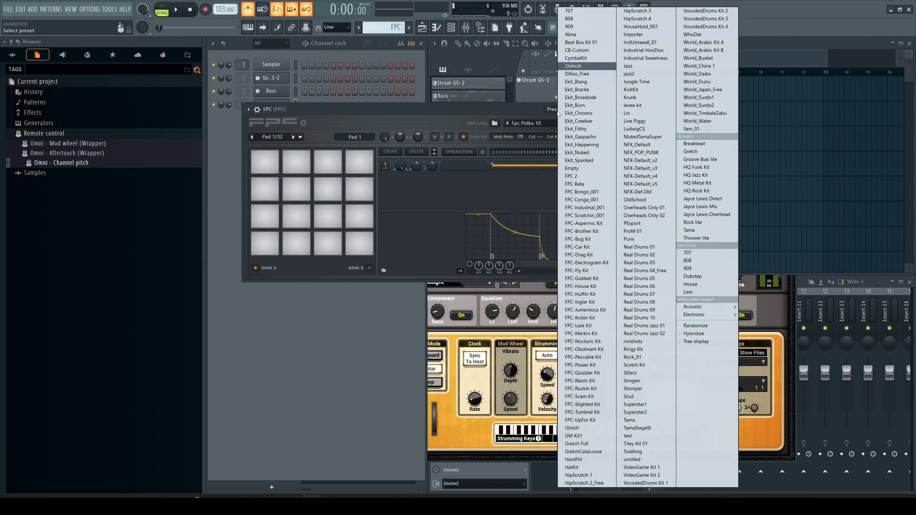
click(648, 248)
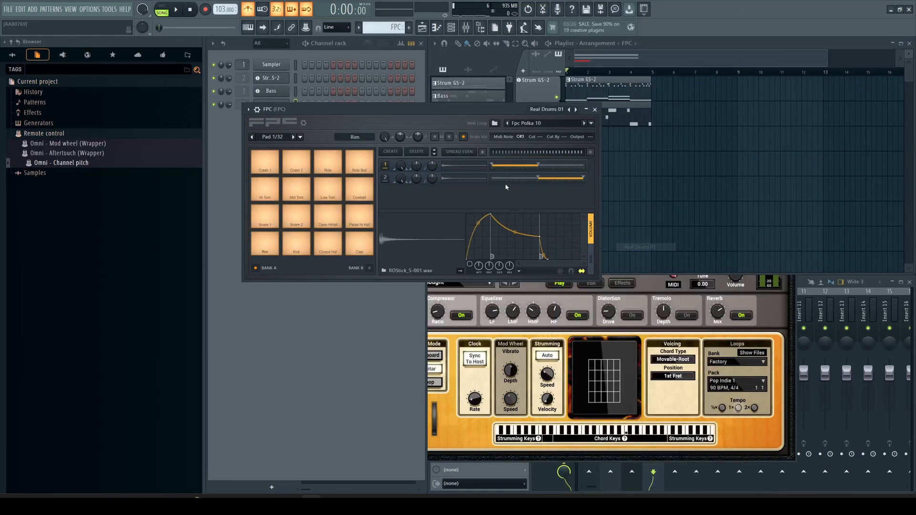
drag(462, 111, 457, 286)
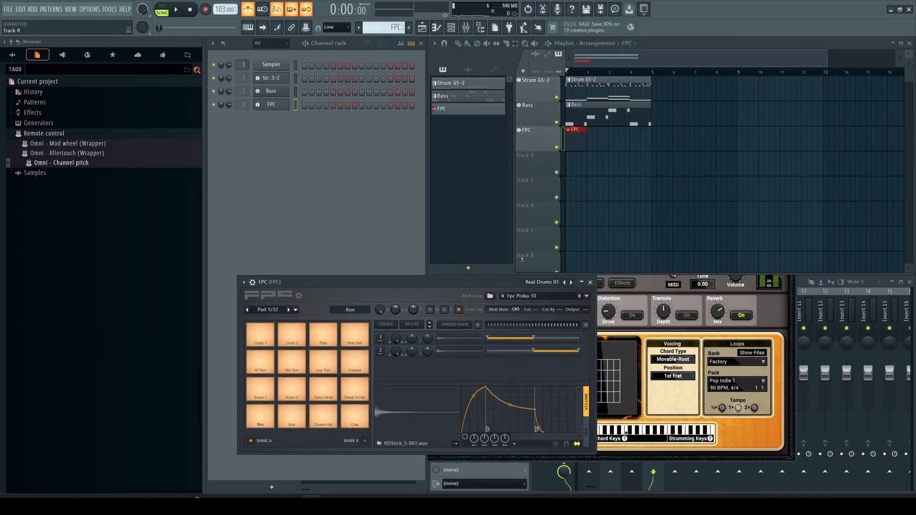
drag(586, 131, 644, 135)
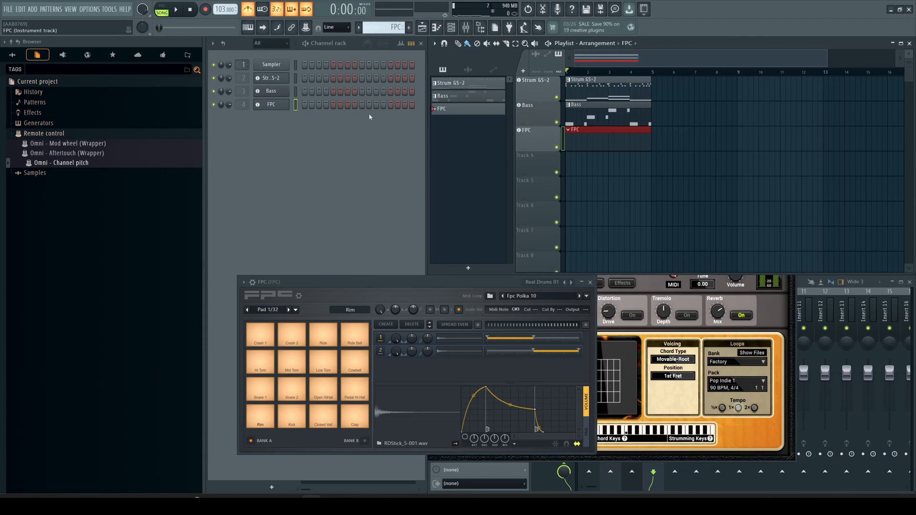
- Open the FPC channel's piano roll and add a one-step kick on the first step of each of the four bars
right_click(272, 106)
click(300, 106)
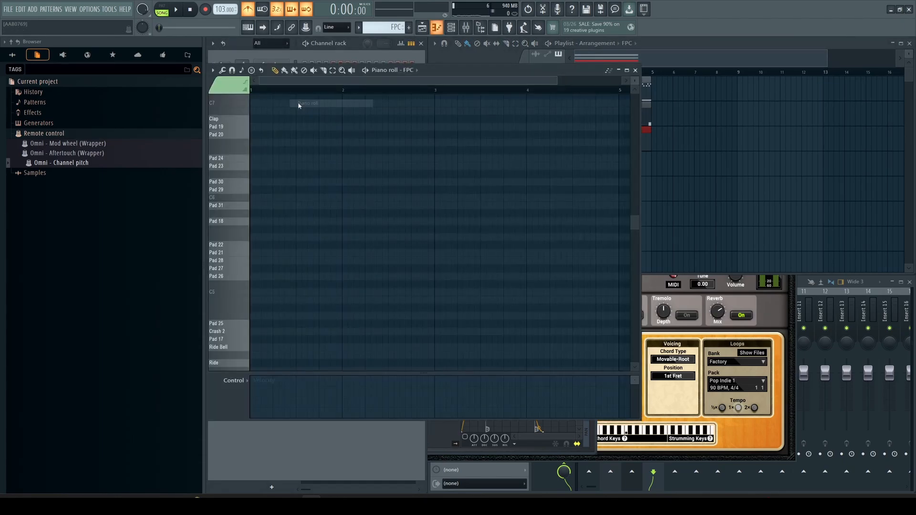
scroll(260, 313, down, 5)
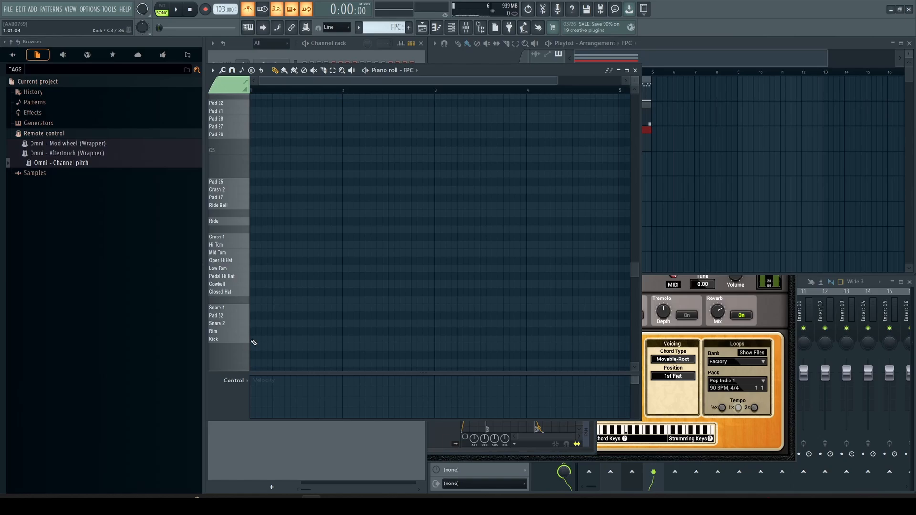
click(253, 340)
click(344, 339)
click(437, 339)
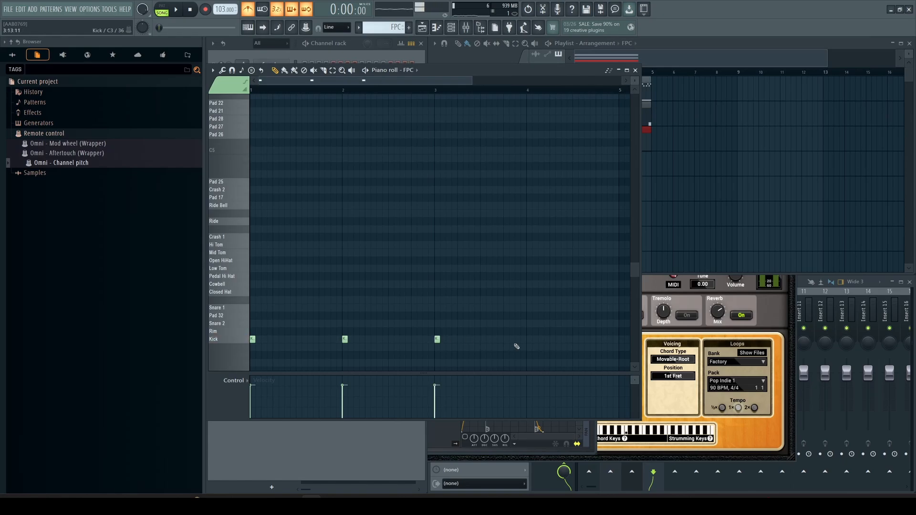
click(530, 340)
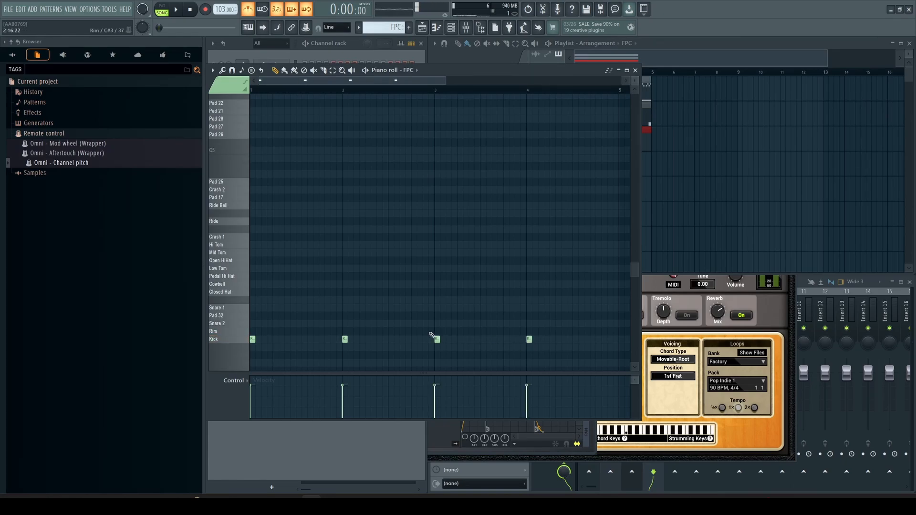
- Add one-step Snare 2 notes on steps 5 and 13 of all four bars, checking the beat by playback
click(230, 324)
click(276, 325)
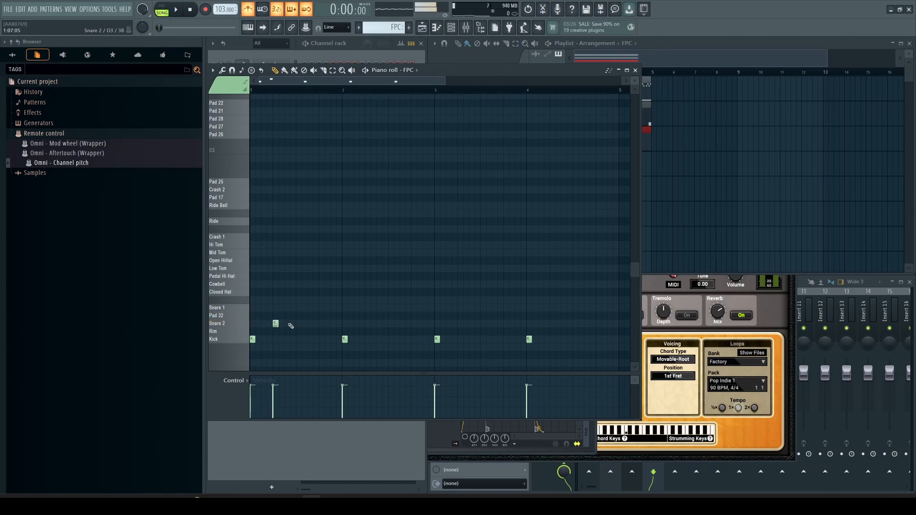
click(321, 324)
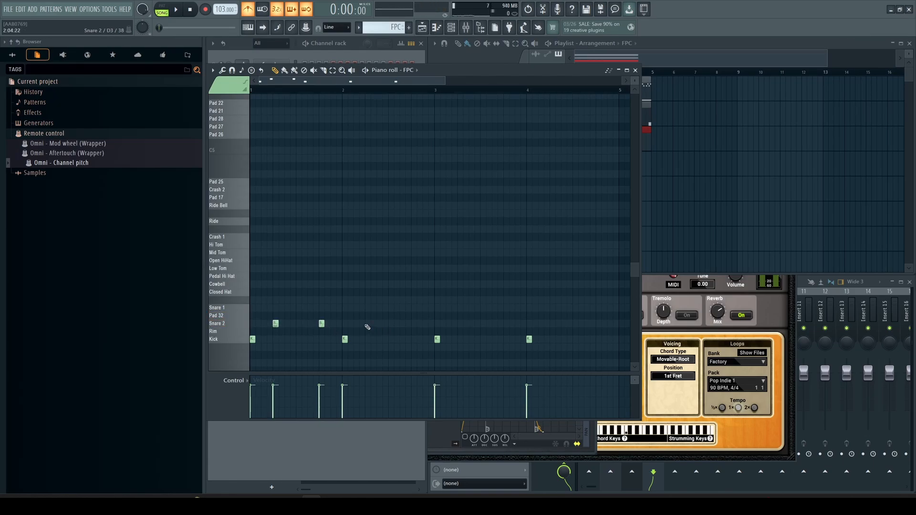
click(367, 324)
click(414, 325)
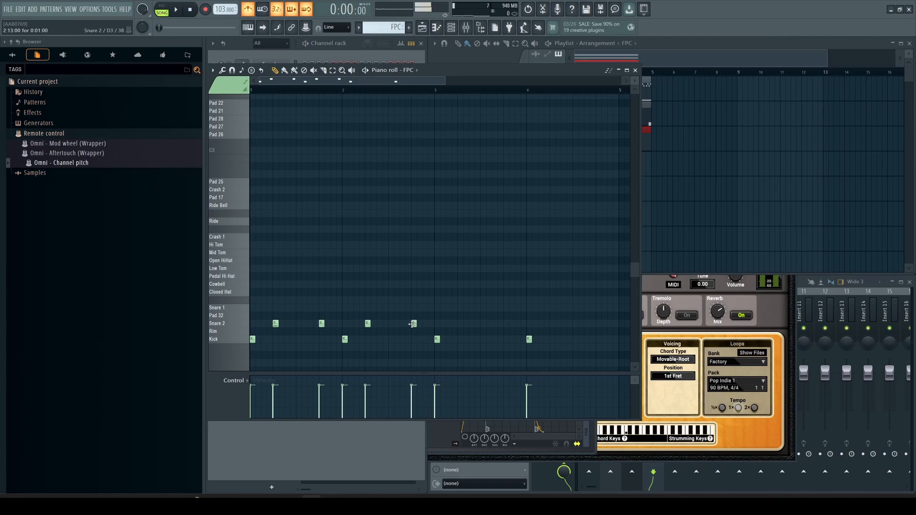
click(458, 324)
click(507, 325)
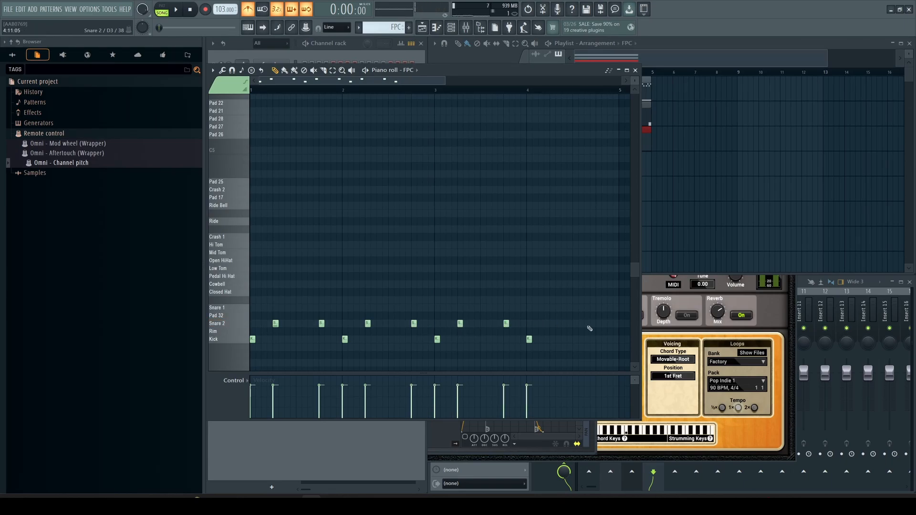
click(553, 324)
click(599, 325)
key(space)
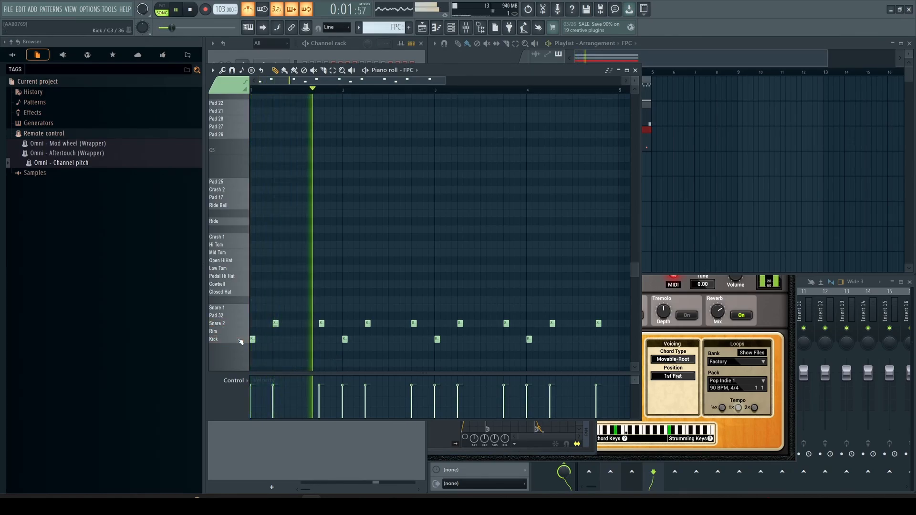
key(space)
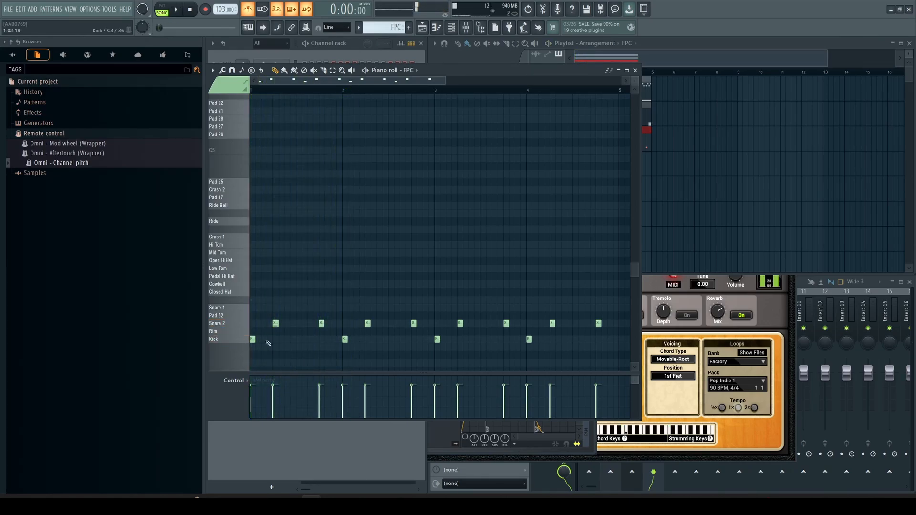
- Add one-step kick notes on steps 9 and 11 of bar 1 and check them by playback
click(299, 339)
click(310, 339)
key(space)
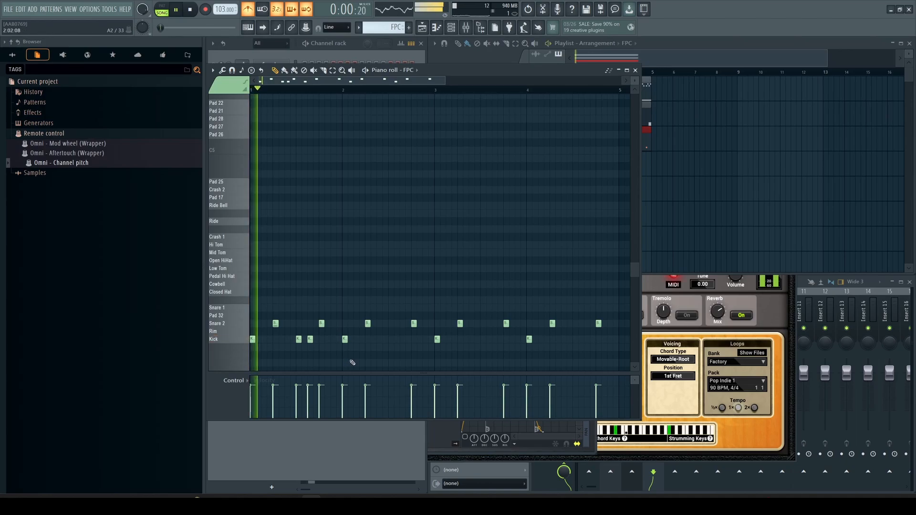
key(space)
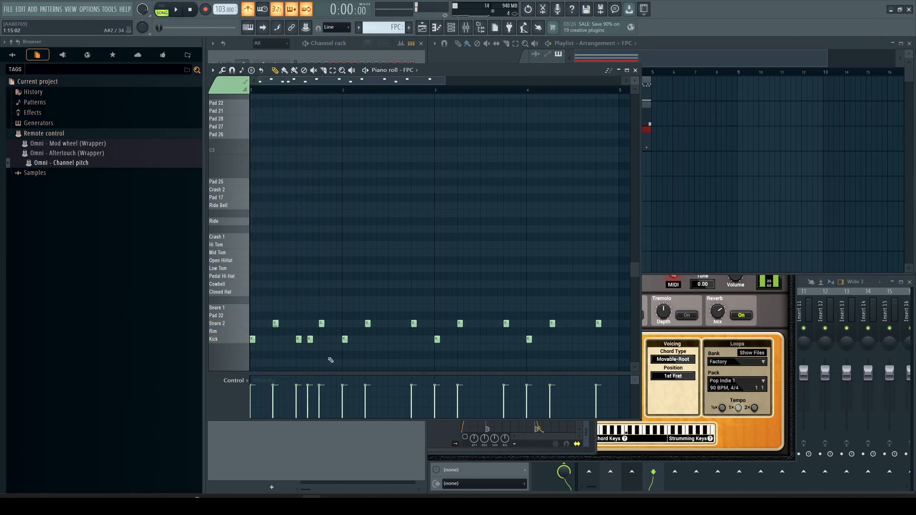
key(space)
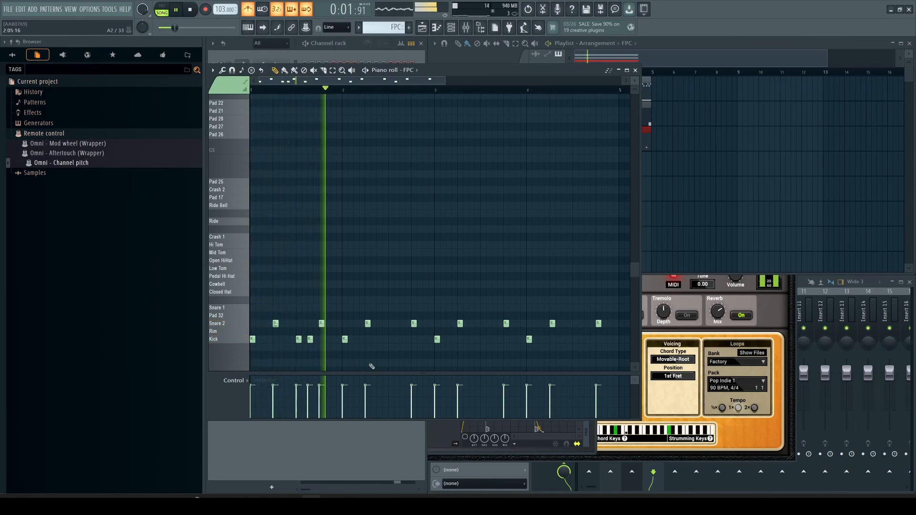
key(space)
- Select all kick notes, scale their velocities up and clear the selection
double_click(234, 339)
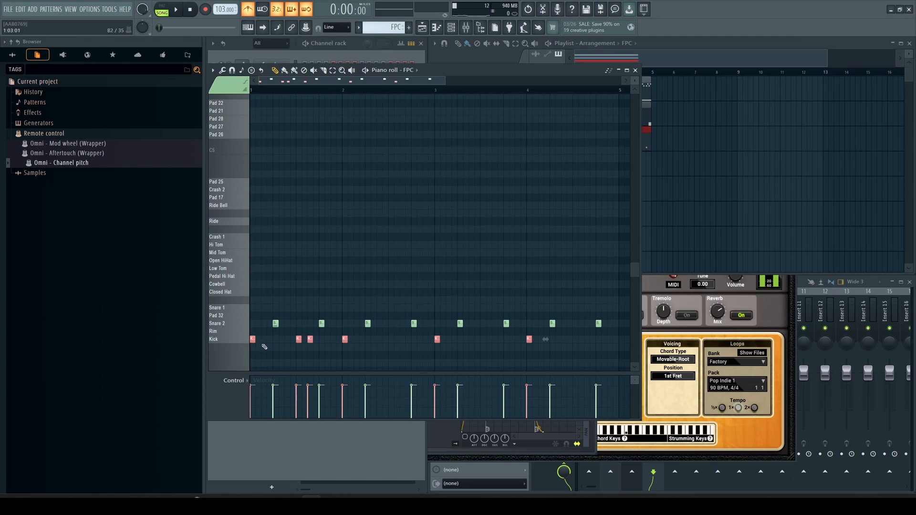
key(alt+s)
drag(456, 241, 458, 229)
click(481, 300)
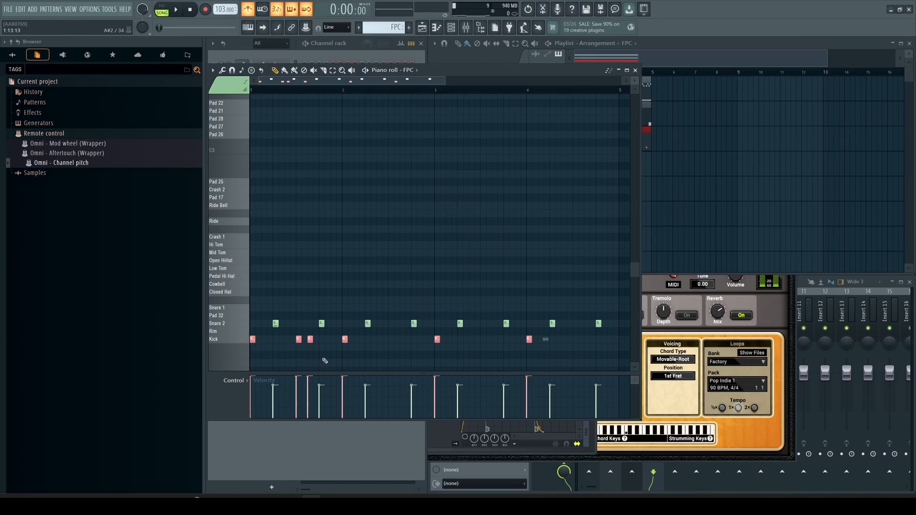
click(343, 340)
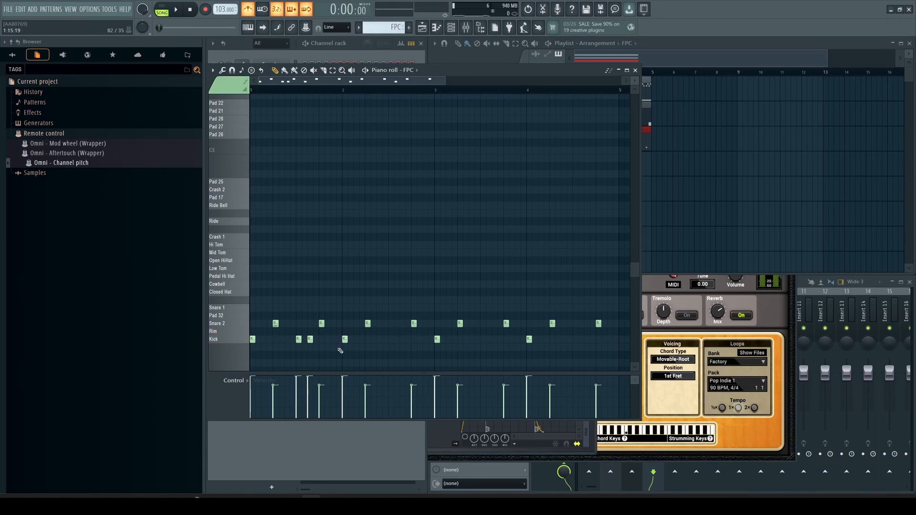
- Add one-step kick notes on steps 9 and 11 of bar 3, checking by playback
click(482, 340)
click(494, 340)
key(space)
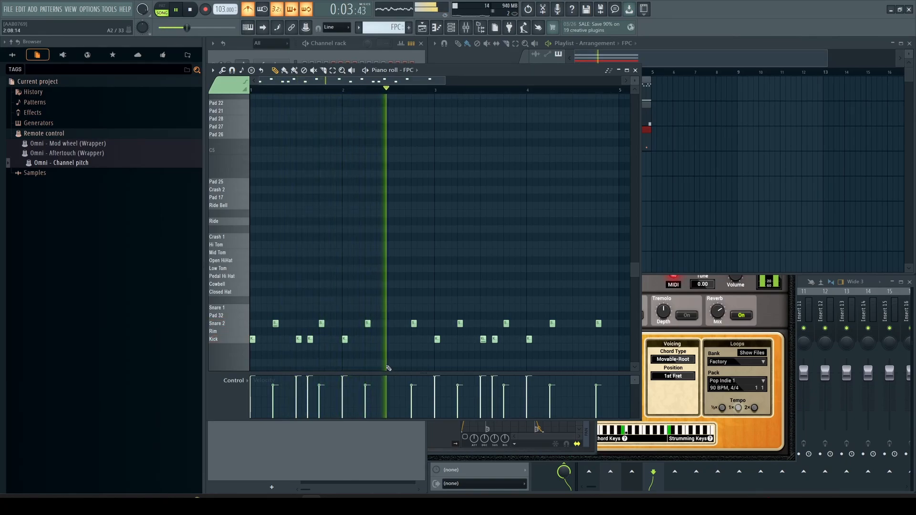
key(space)
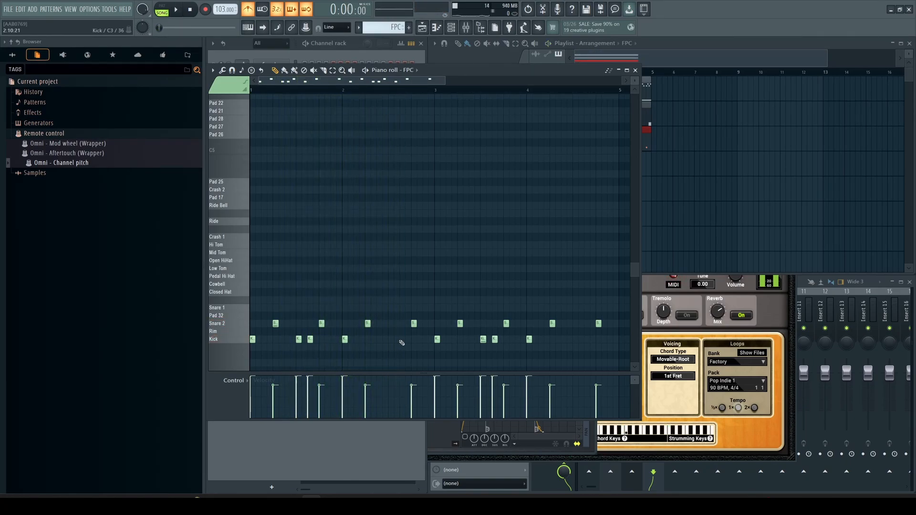
- Add one-step kick notes on steps 11 and 14 of bar 2 and play the pattern
click(401, 341)
click(420, 342)
key(space)
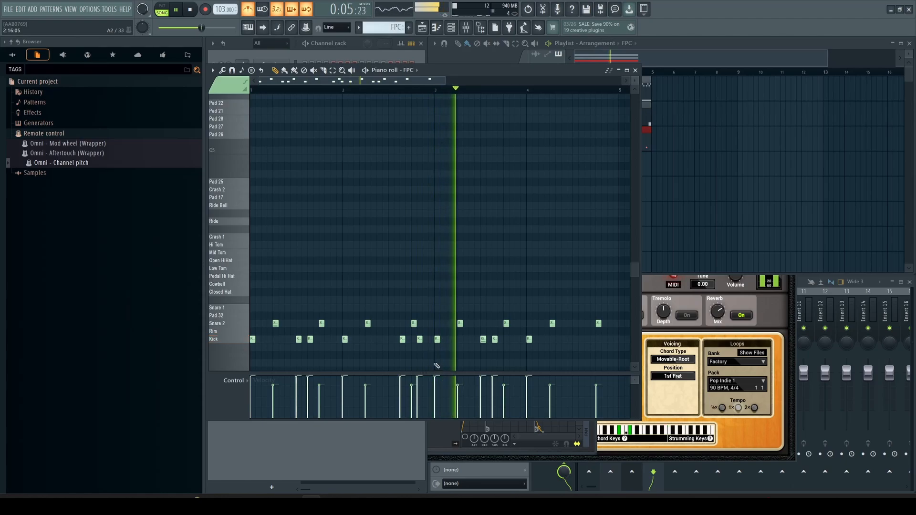
key(space)
- Add one-step kick notes on steps 9, 11, 12 and 15 of bar 4 and check them by playback
click(575, 340)
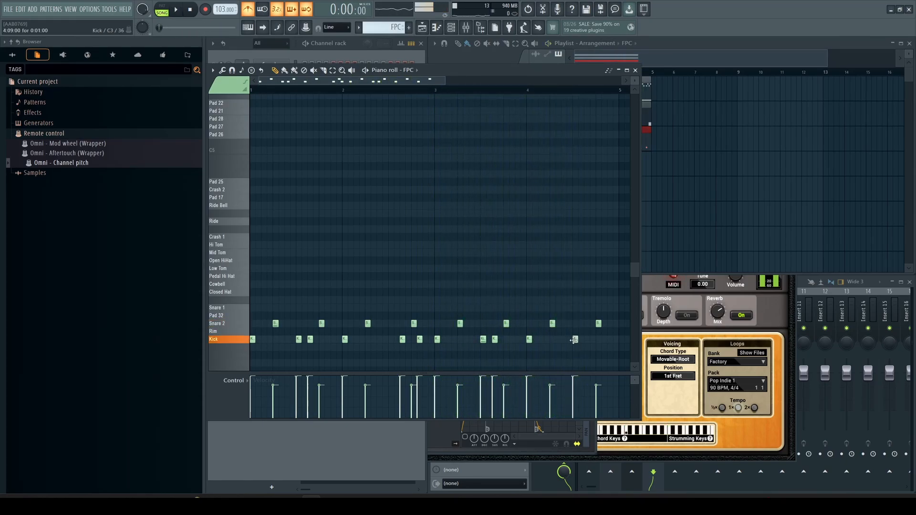
click(587, 339)
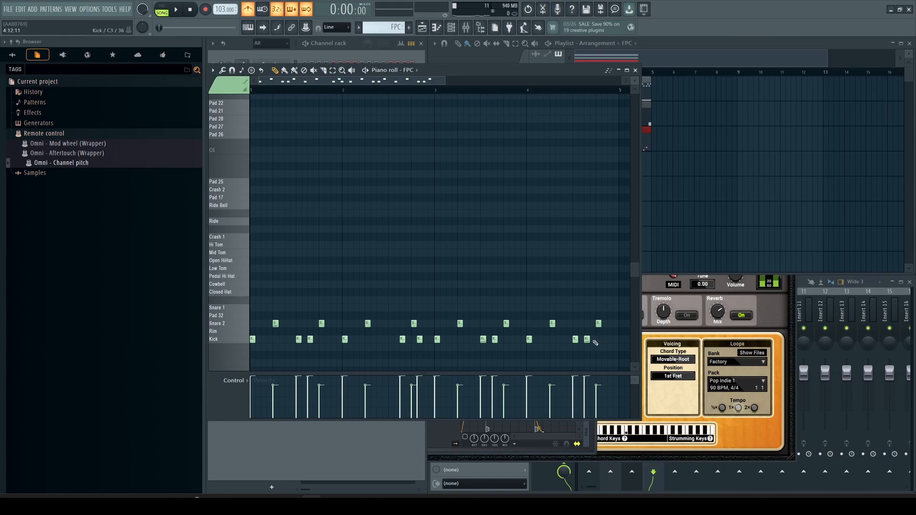
click(593, 339)
click(609, 340)
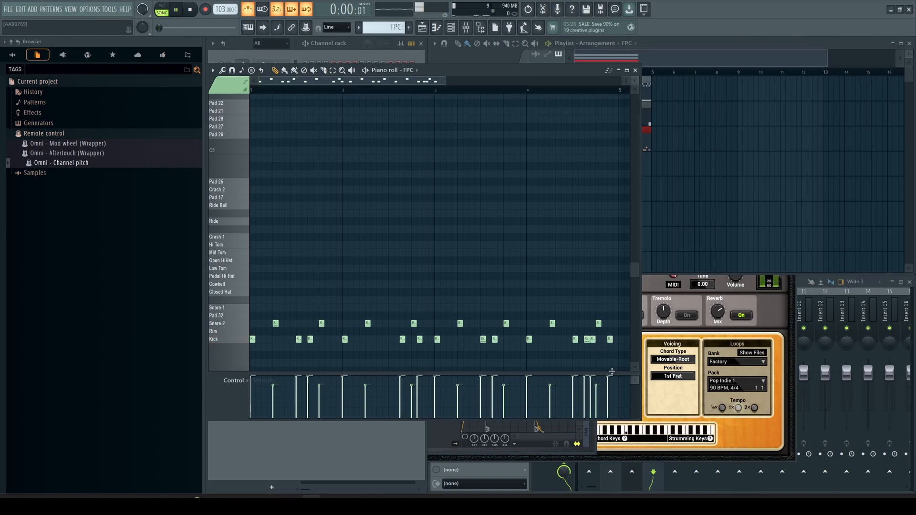
key(space)
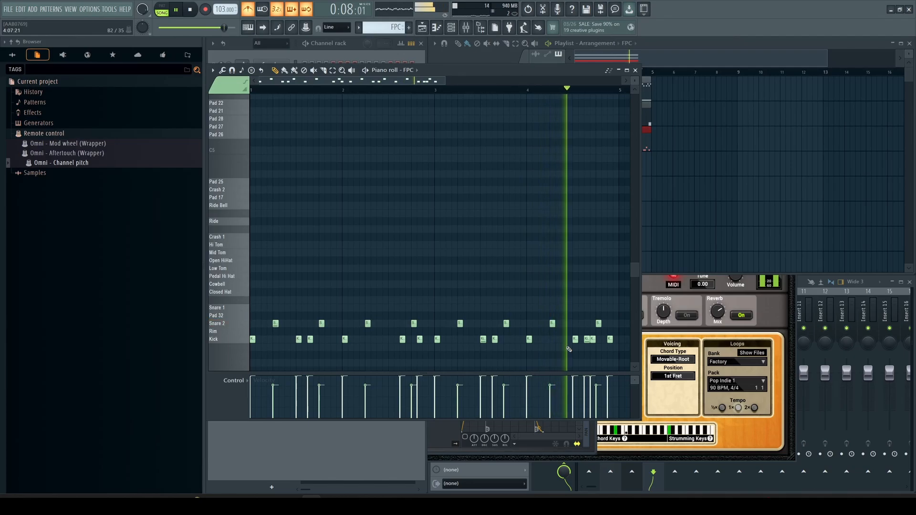
key(space)
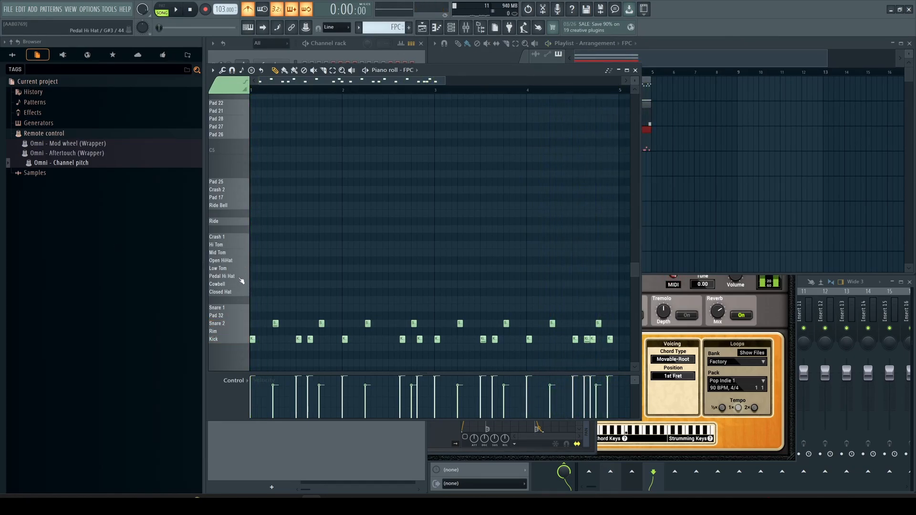
- Audition the Closed Hat and add one-step notes for it on steps 1, 5, 9 and 13 of bar 1
click(237, 294)
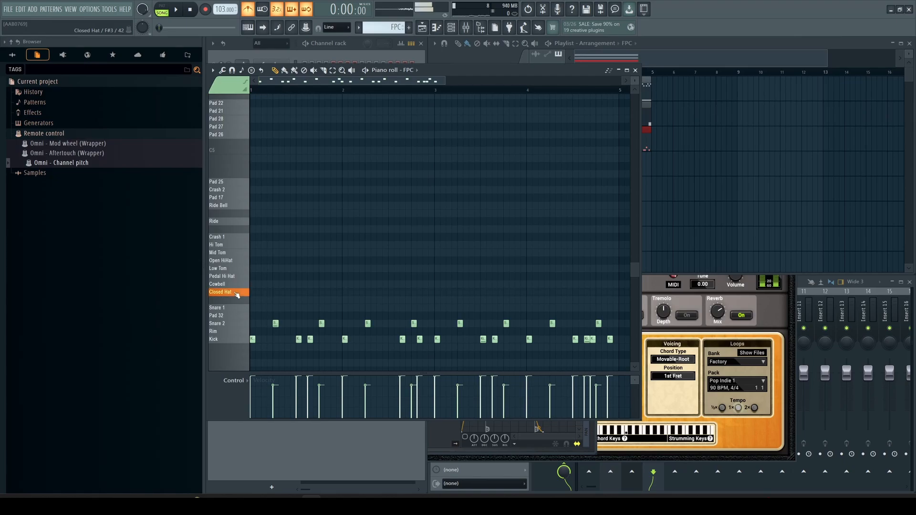
click(238, 293)
click(253, 293)
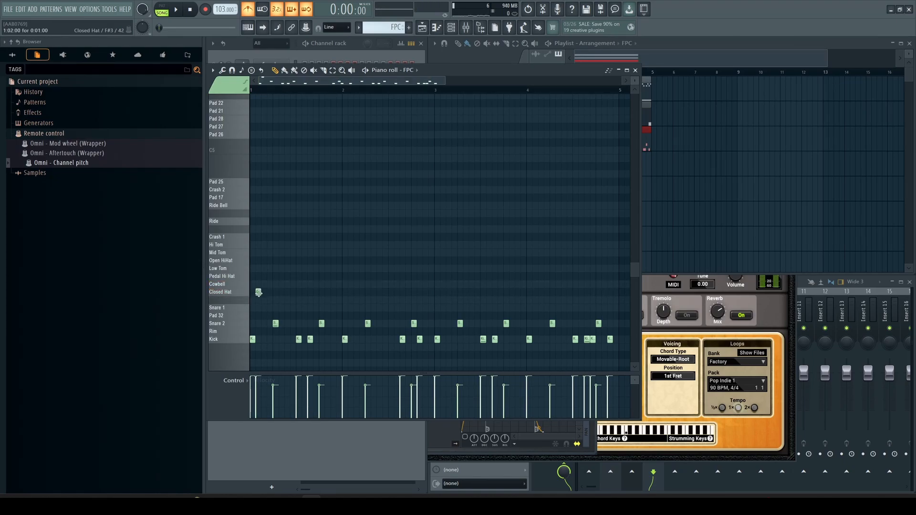
click(246, 292)
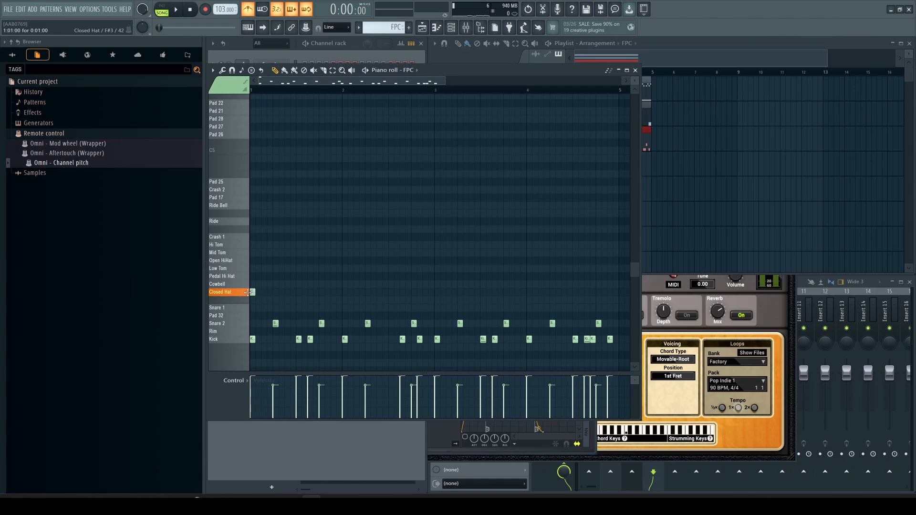
click(276, 292)
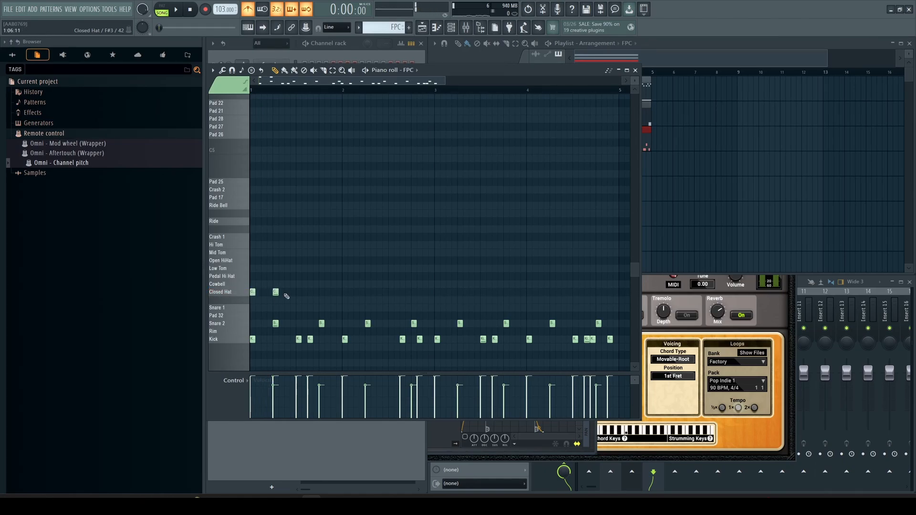
click(299, 292)
click(322, 292)
- Copy the four closed-hat notes to steps 3, 7, 11 and 15 of bar 1 and scale the copies' velocities down
drag(345, 285, 264, 292)
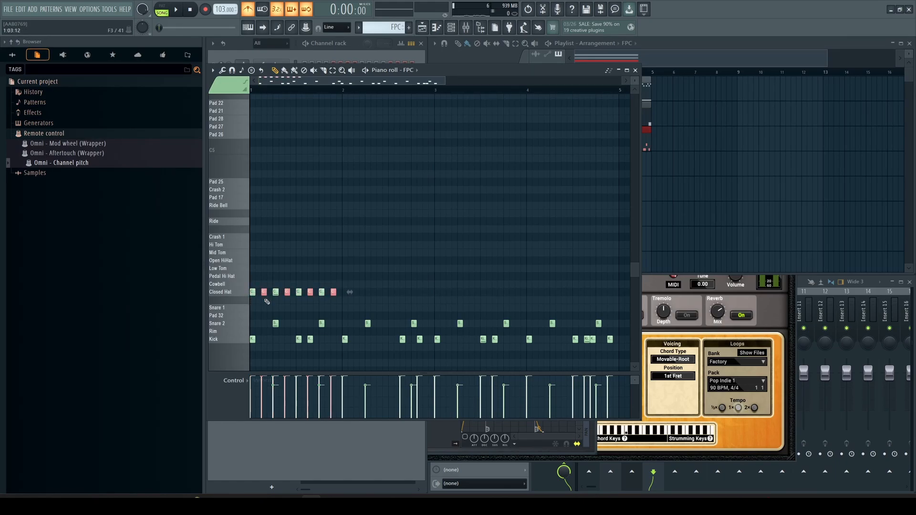
key(alt+x)
drag(457, 228, 457, 232)
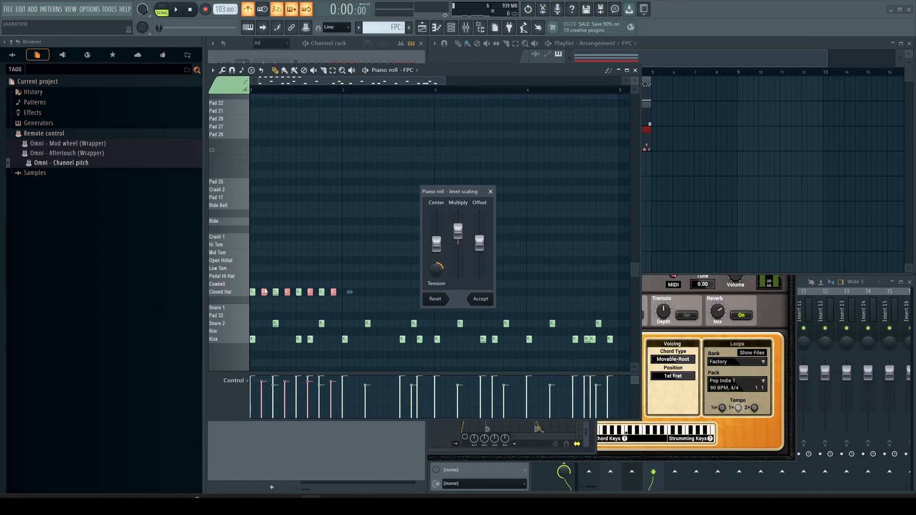
click(487, 300)
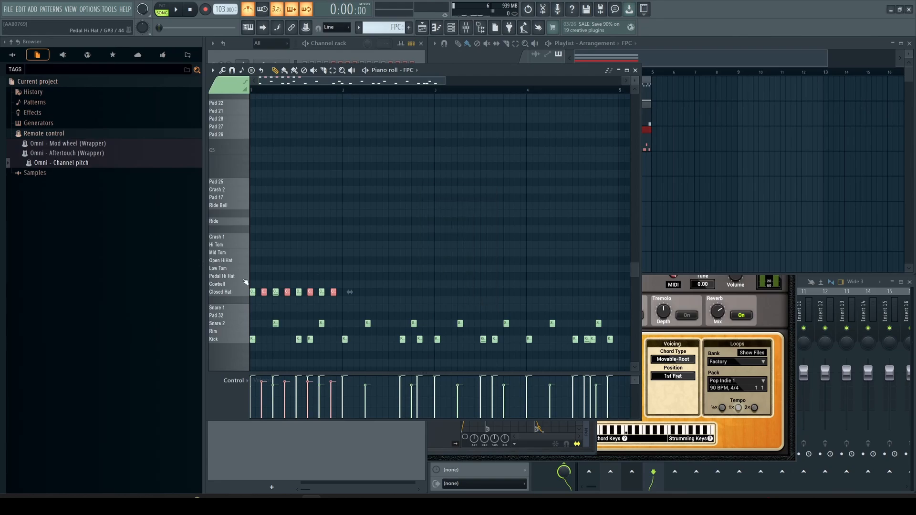
- Copy the selected closed hats to steps 2, 6, 10 and 14 of bar 1 and scale the new notes' velocities down further
drag(261, 290, 260, 292)
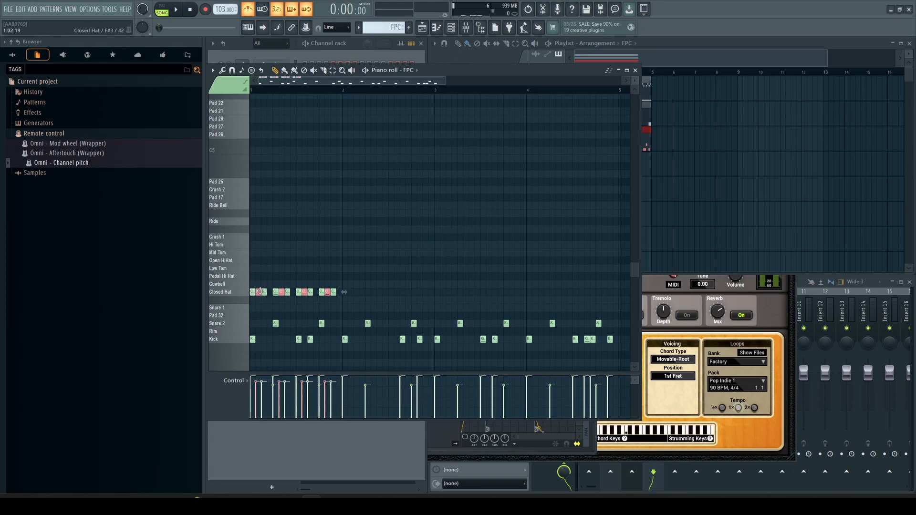
key(alt+x)
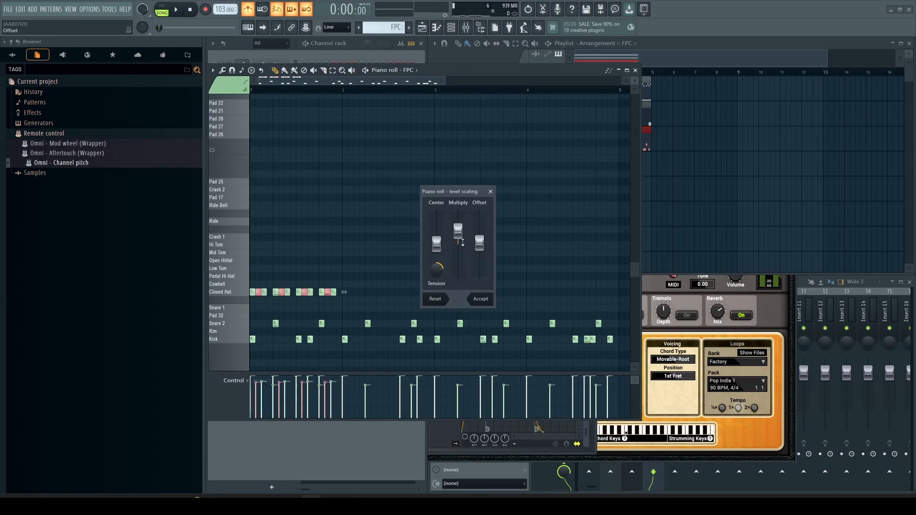
drag(462, 242, 462, 245)
click(487, 300)
- Copy the quieter closed hats to steps 4, 8, 12 and 16 of bar 1 and check the rhythm by playback
shift+drag(257, 292, 269, 292)
key(space)
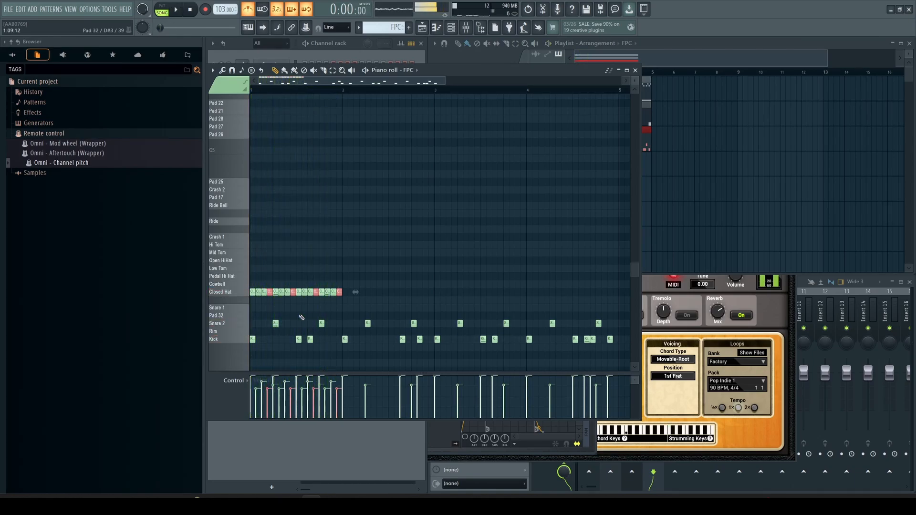
key(space)
- Select all closed-hat notes in bar 1 and duplicate them across bars 2 to 4
ctrl+drag(361, 274, 240, 305)
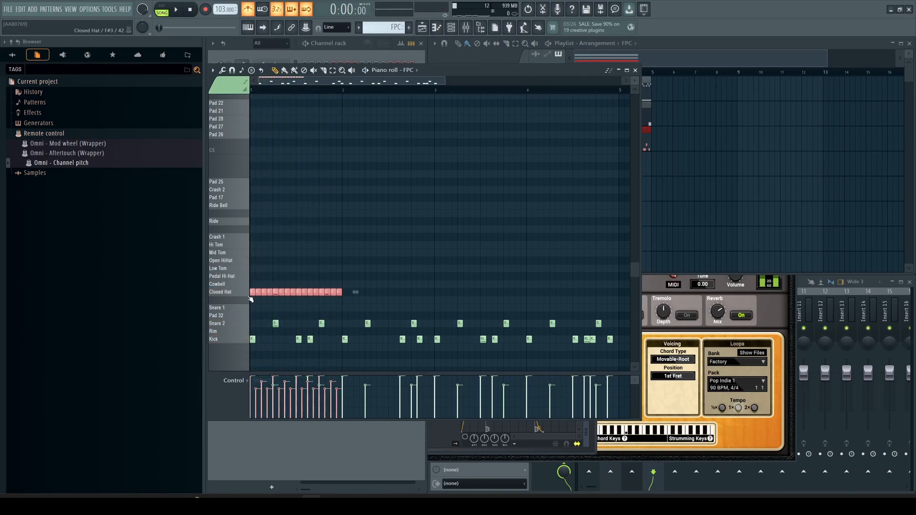
key(ctrl+b)
key(ctrl+b)
key(ctrl+b)
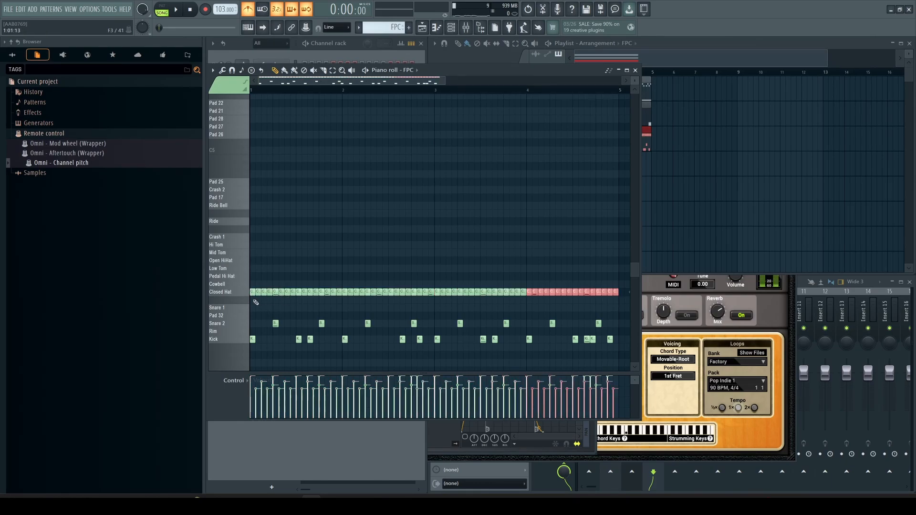
- Open FPC's Closed Hat pad settings and preview its three sample layers
click(234, 295)
click(234, 295)
click(413, 56)
click(271, 108)
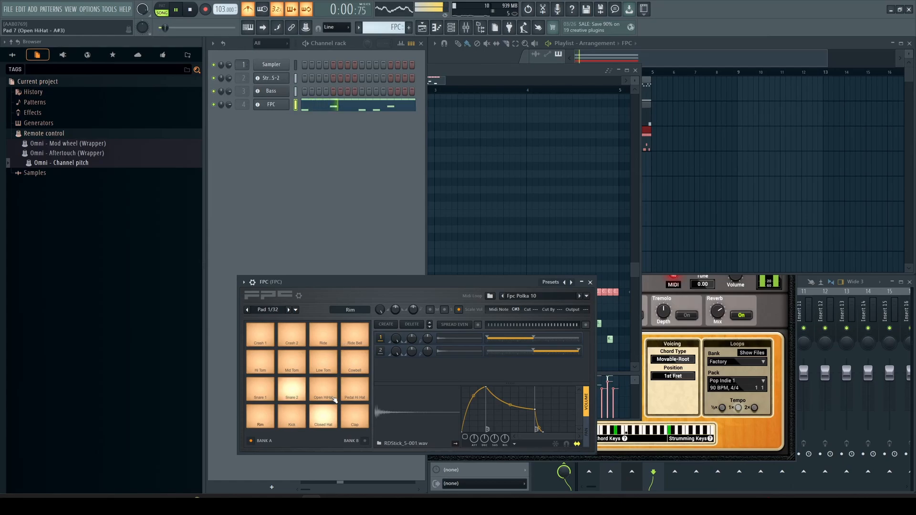
click(319, 425)
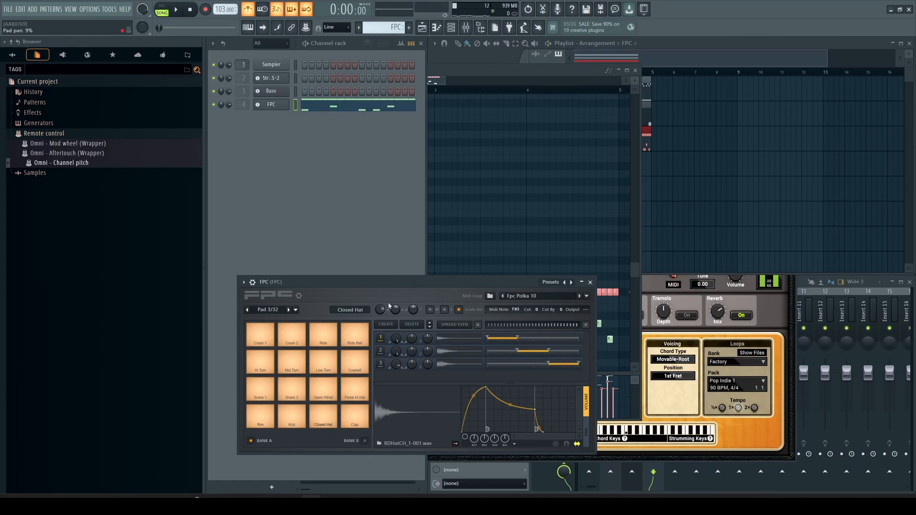
click(459, 340)
click(463, 366)
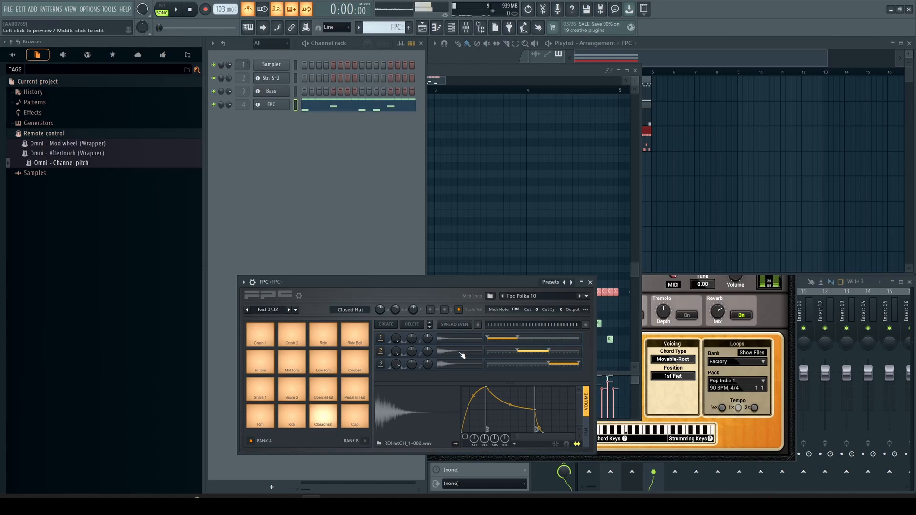
click(464, 368)
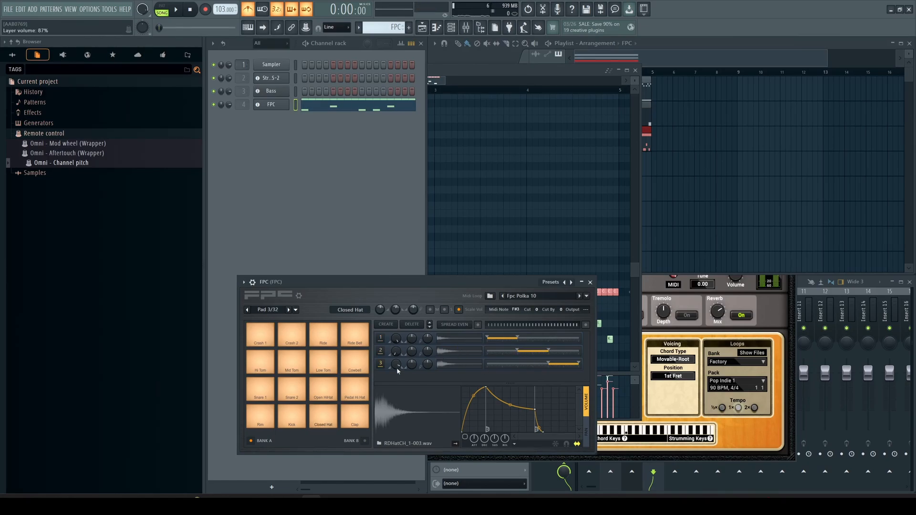
- Extend the first Closed Hat layer's velocity range to 100%, lower the pad volume to 61% during playback and close FPC
drag(518, 338, 606, 339)
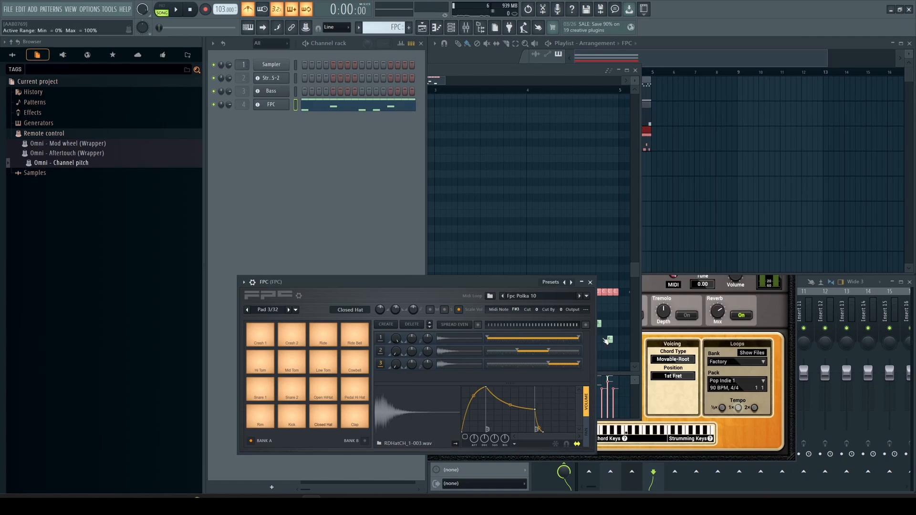
key(space)
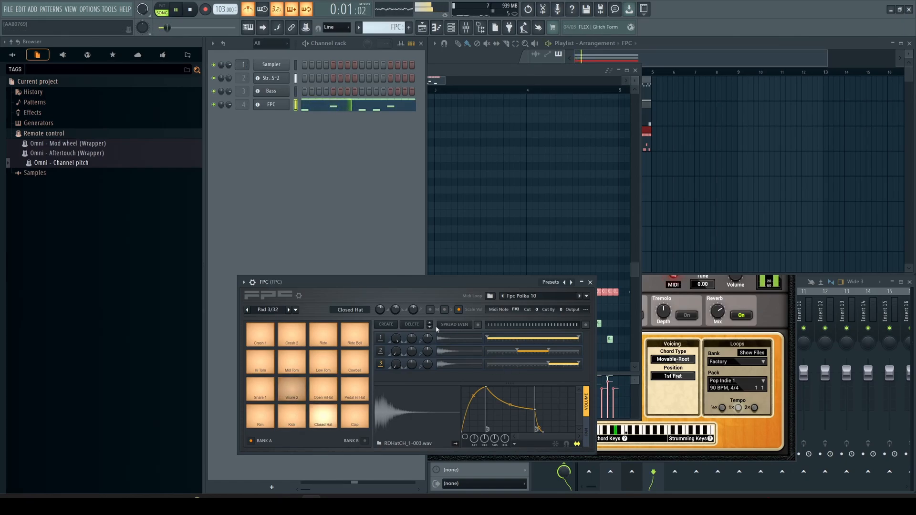
key(space)
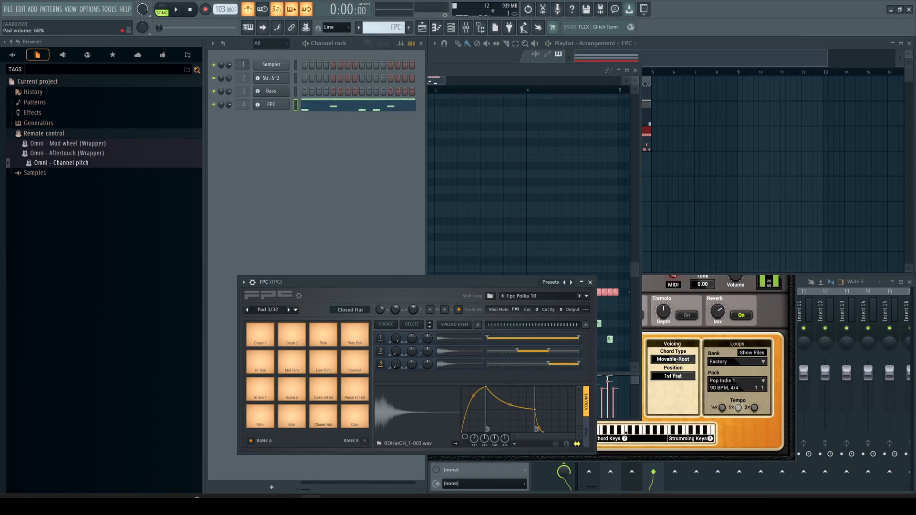
key(space)
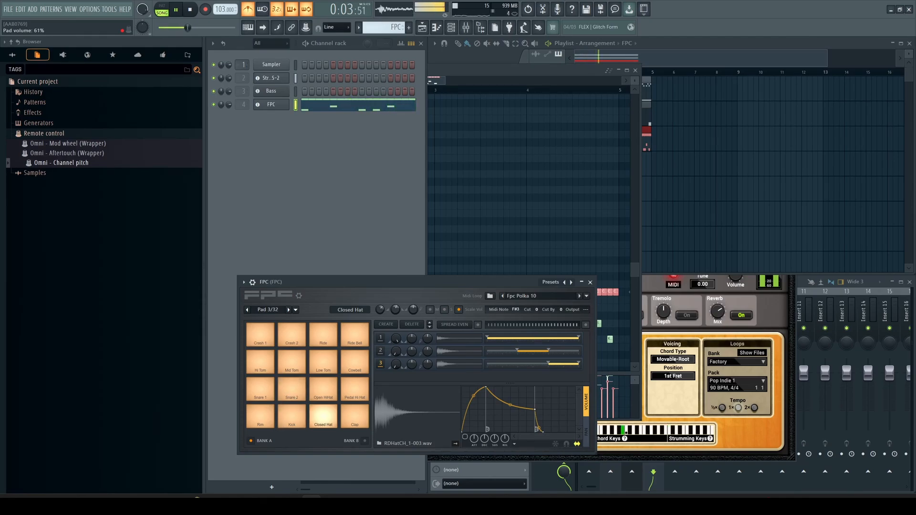
key(space)
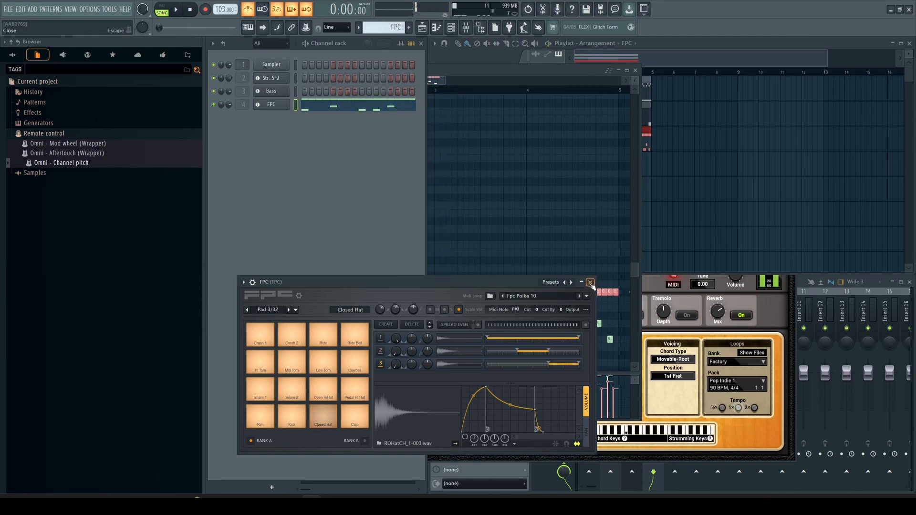
click(591, 282)
- Return to the FPC piano roll and add one-step Mid Tom notes on steps 9 and 11 of bar 4
click(503, 73)
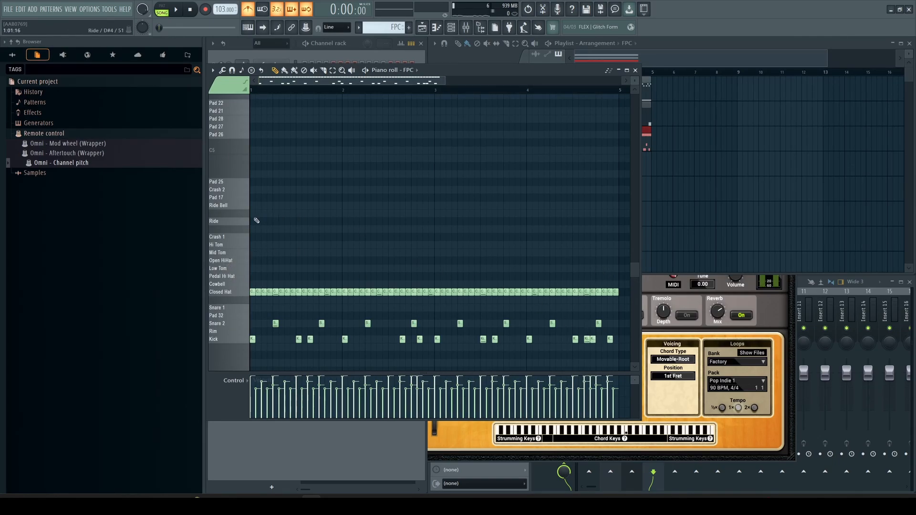
click(234, 254)
click(576, 254)
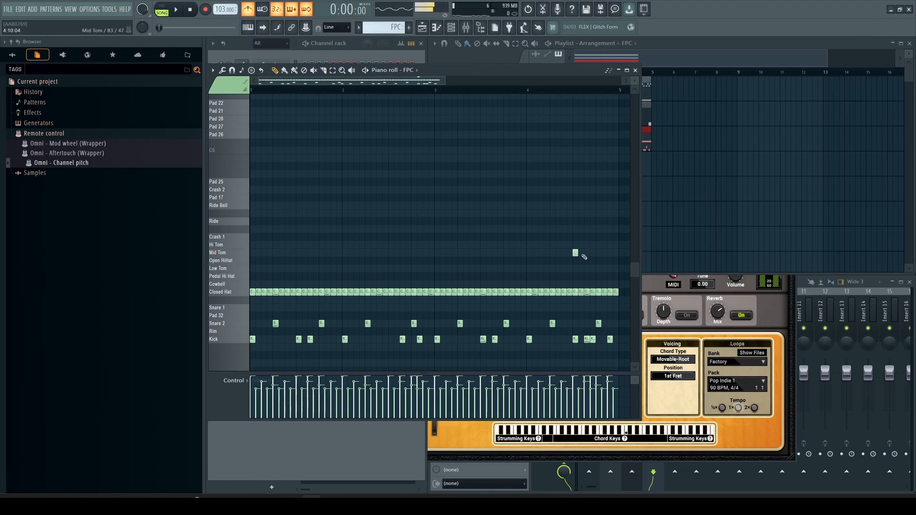
click(588, 254)
- In bar 4, add Snare 2 notes on steps 15 and 16, replace the step 15 kick with one on step 14, and play the bar
click(611, 324)
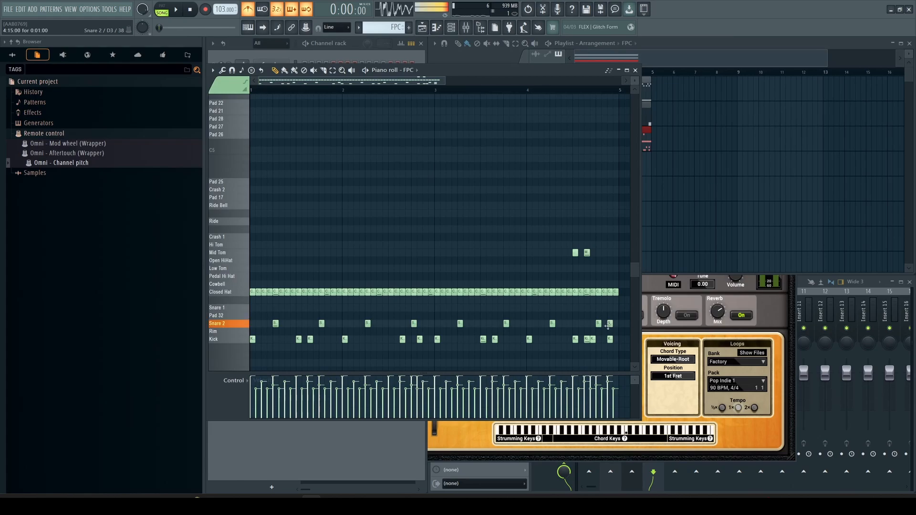
click(616, 324)
right_click(610, 339)
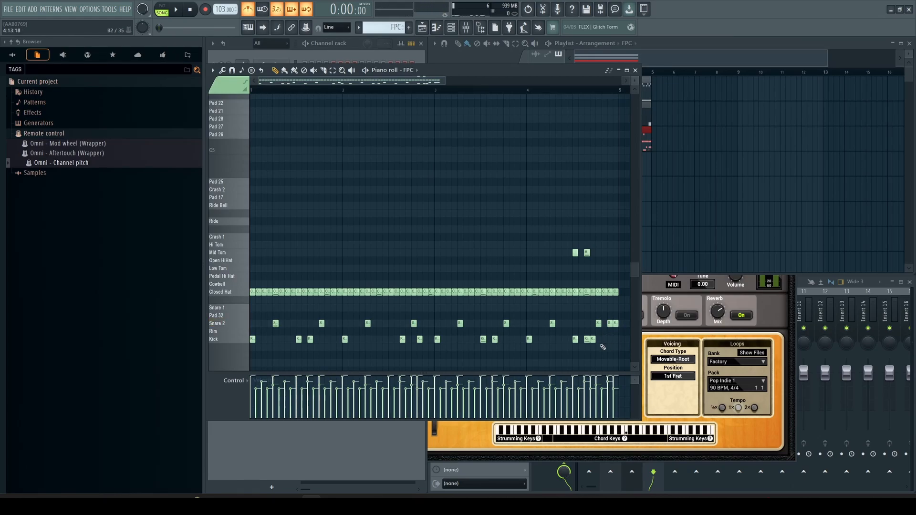
click(604, 340)
click(528, 90)
key(space)
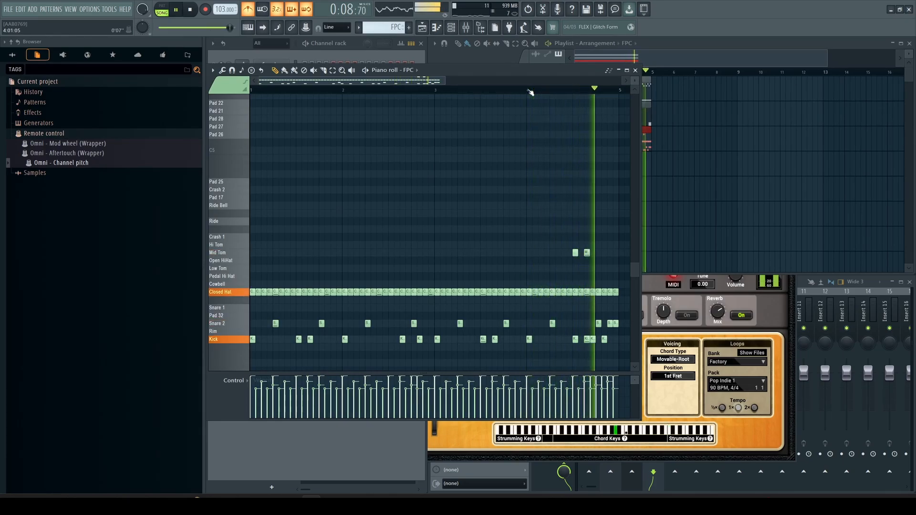
key(space)
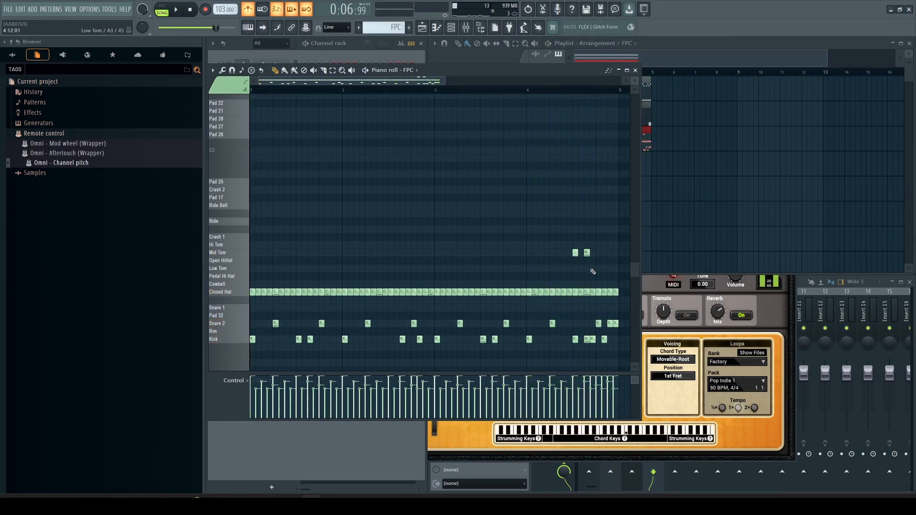
- Add a one-step Mid Tom note on step 12 of bar 4, check it by playback and close the piano roll
click(593, 253)
key(space)
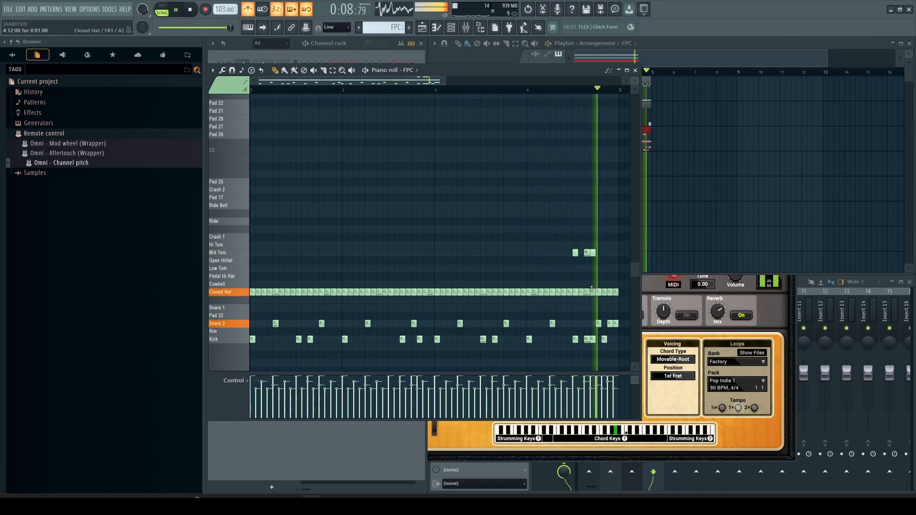
key(space)
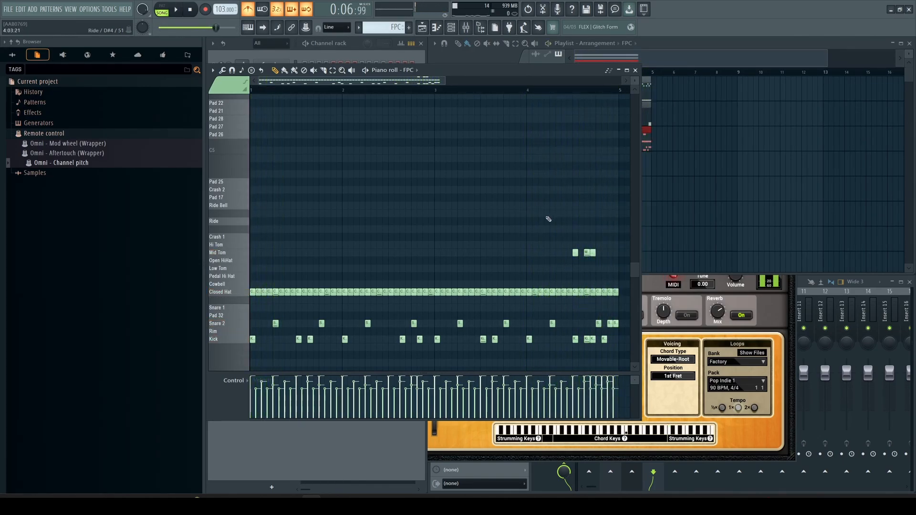
click(635, 70)
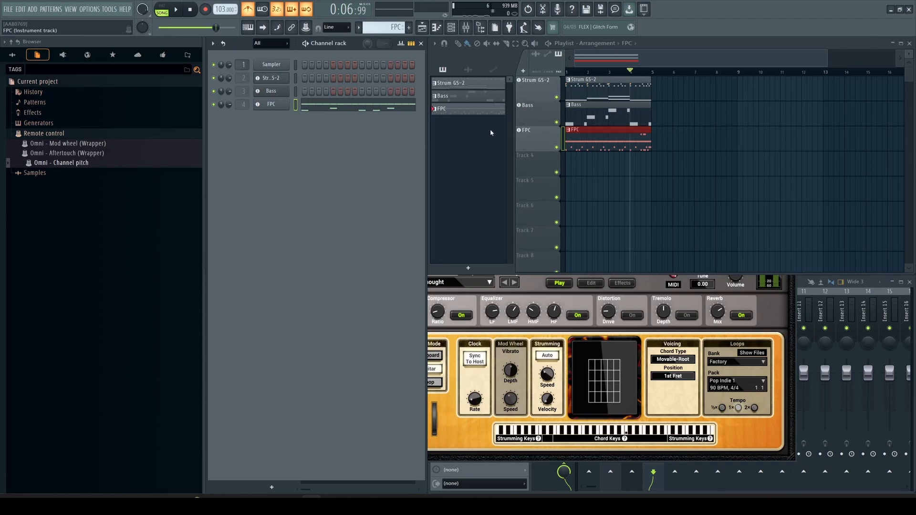
- Clone the FPC pattern, then remove all Mid Tom notes and the bar 4 Snare 2 notes on steps 15 and 16 from the original
right_click(456, 113)
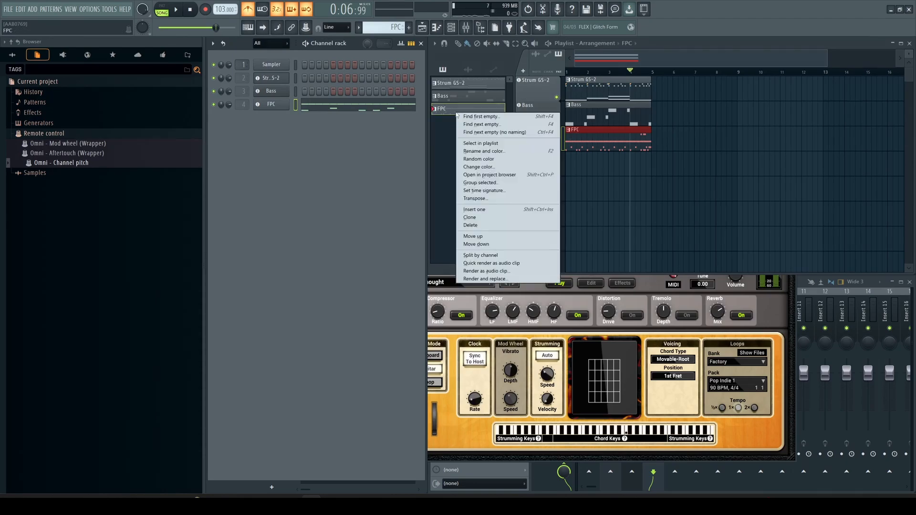
click(485, 218)
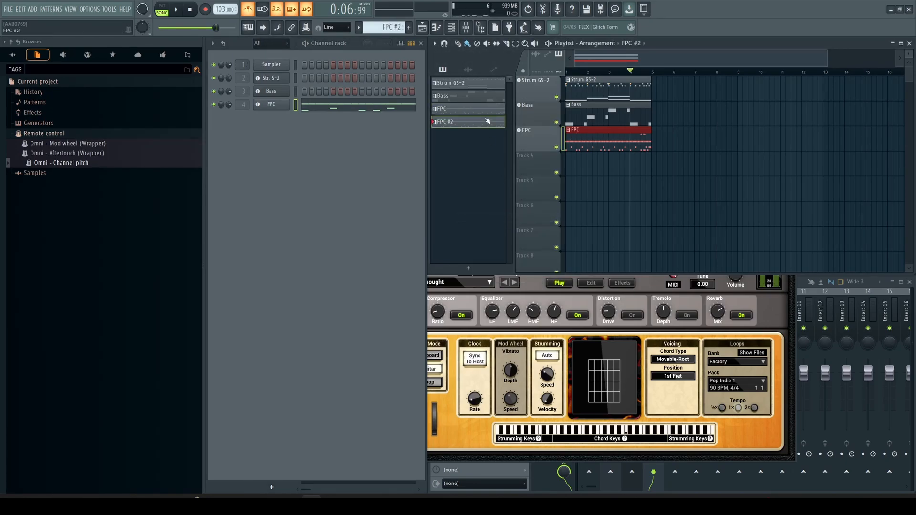
double_click(602, 144)
right_click(483, 252)
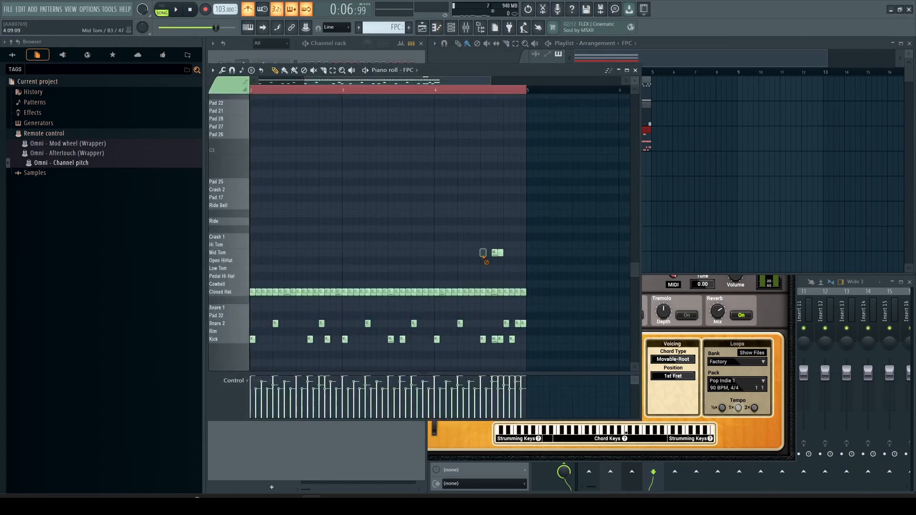
right_click(495, 252)
right_click(501, 252)
right_click(523, 323)
right_click(517, 323)
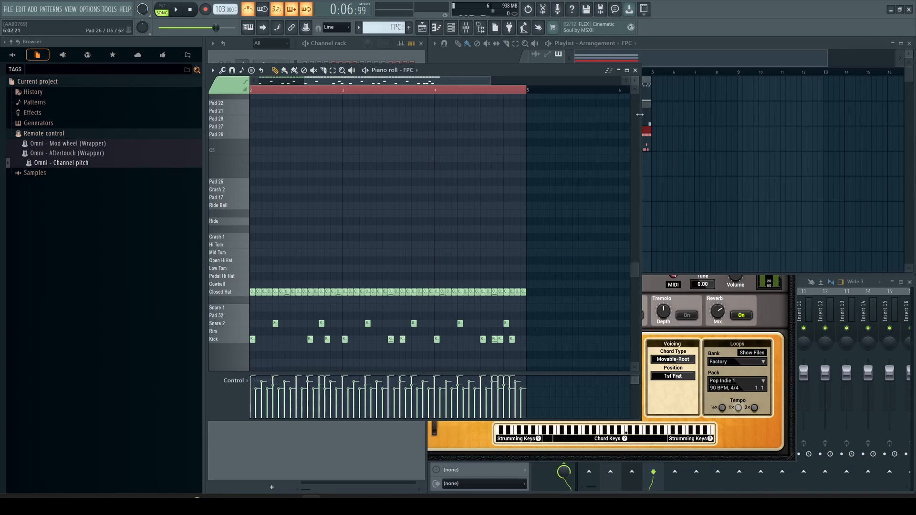
click(636, 71)
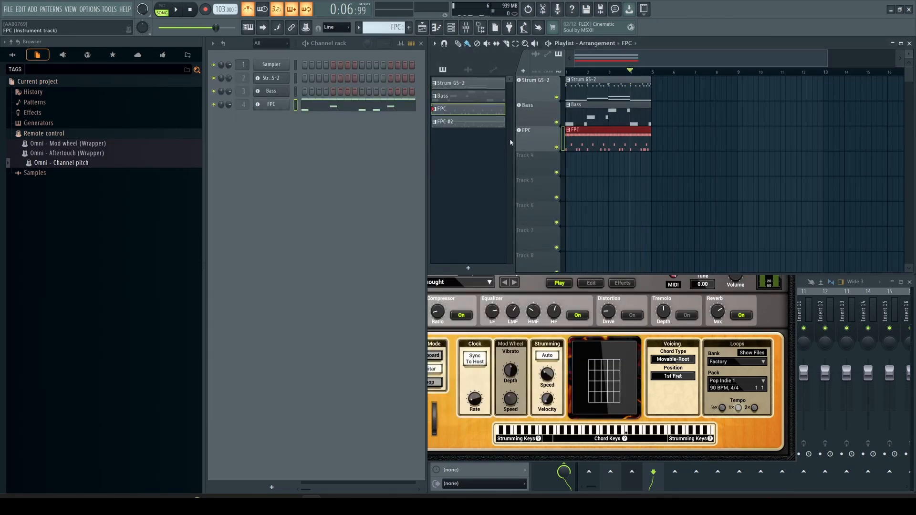
- Place the FPC #2 clip at bar 5, duplicate the Strum GS-2 and Bass clips beside it, and return the playhead to the start
drag(446, 124, 652, 143)
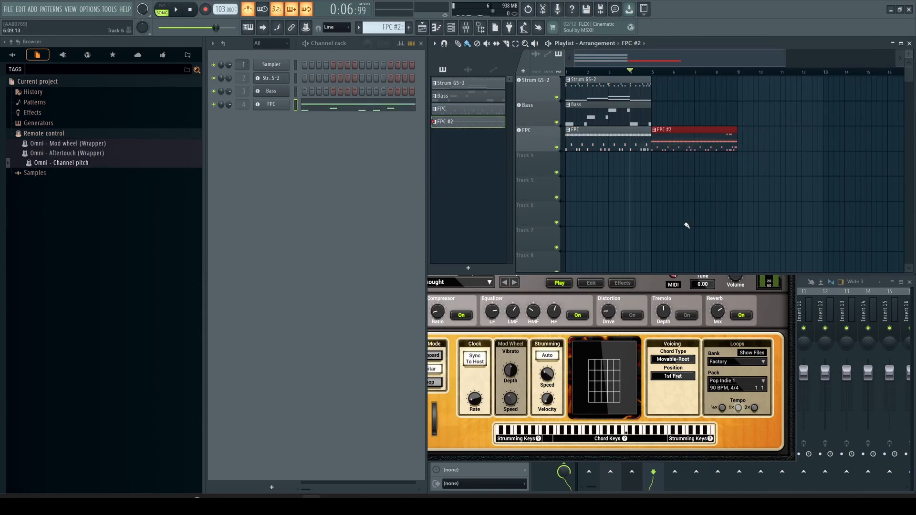
drag(673, 90, 712, 107)
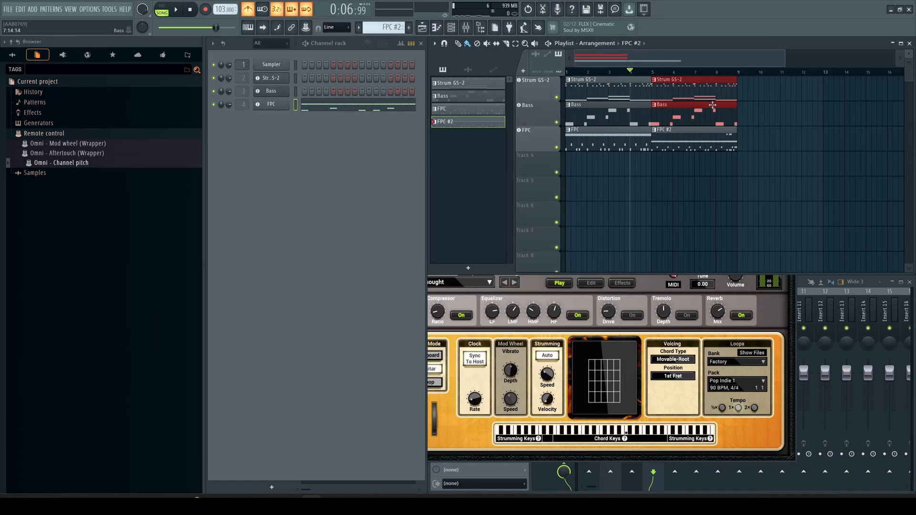
click(676, 162)
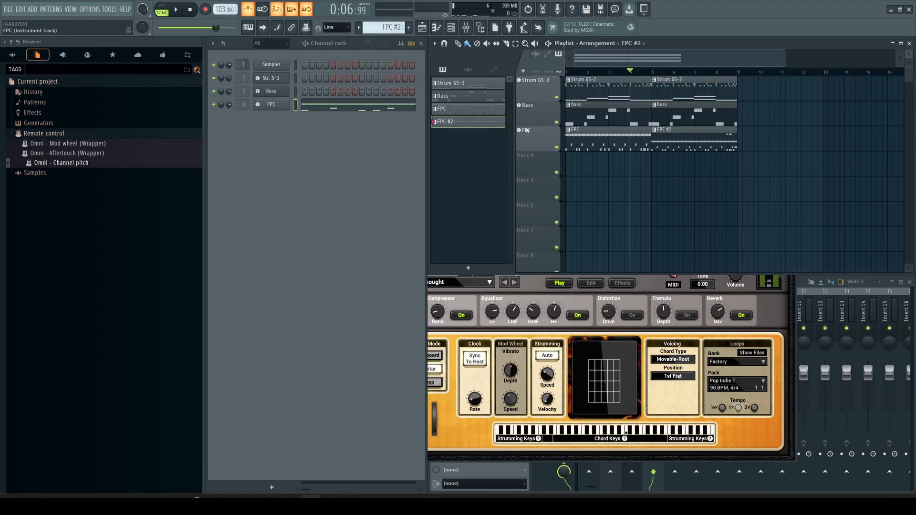
drag(630, 70, 556, 69)
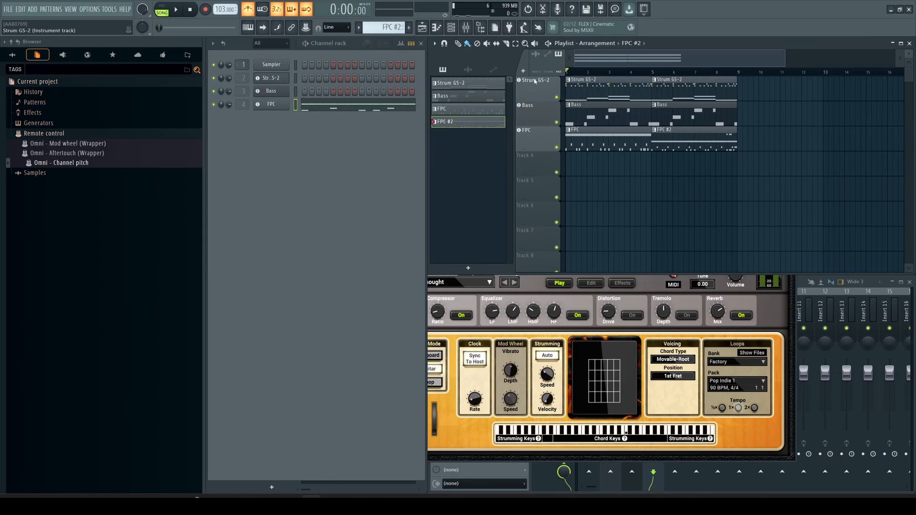
- Add another Strum GS-2 instrument track and load the acoustic program 2. Wide
click(523, 71)
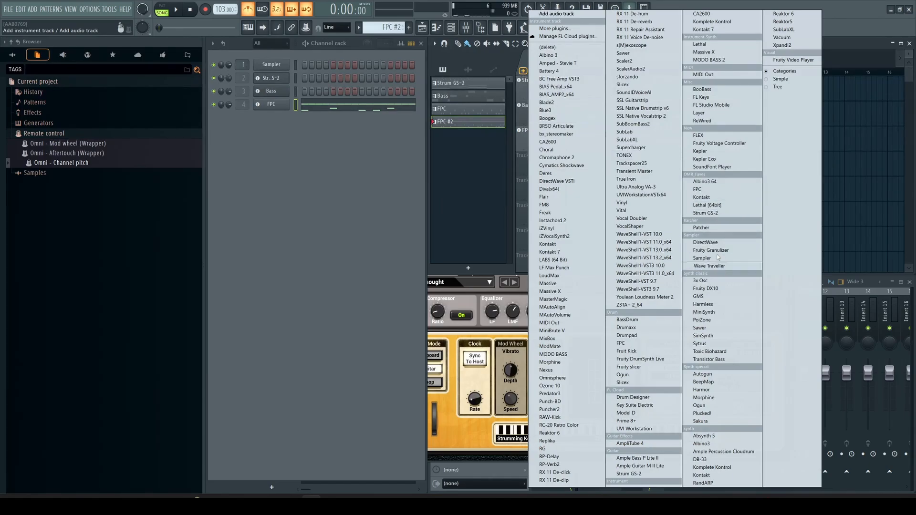
click(701, 213)
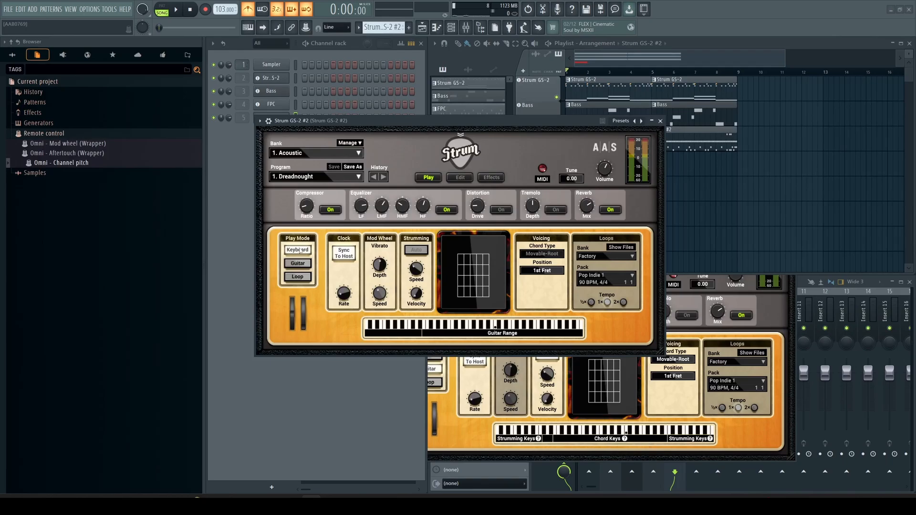
click(352, 177)
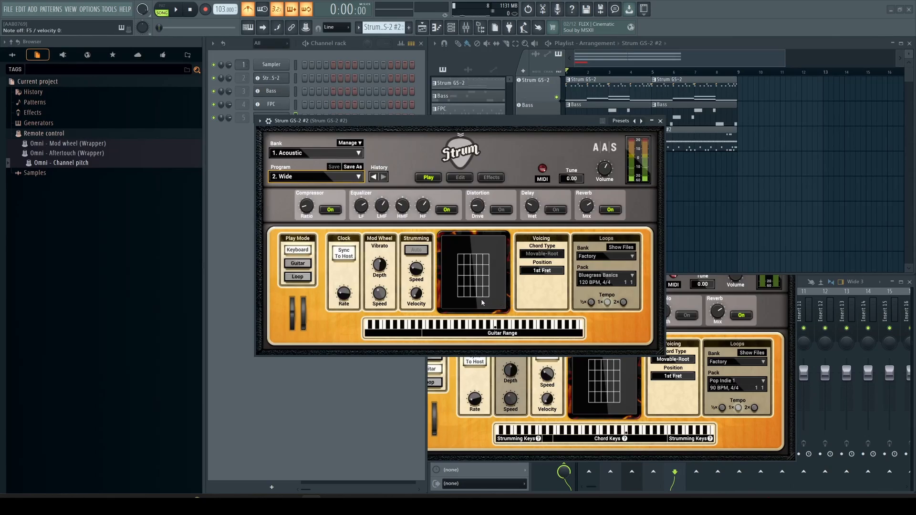
- Play the arrangement from the start several times while trying out melody notes on the new Wide guitar
click(88, 164)
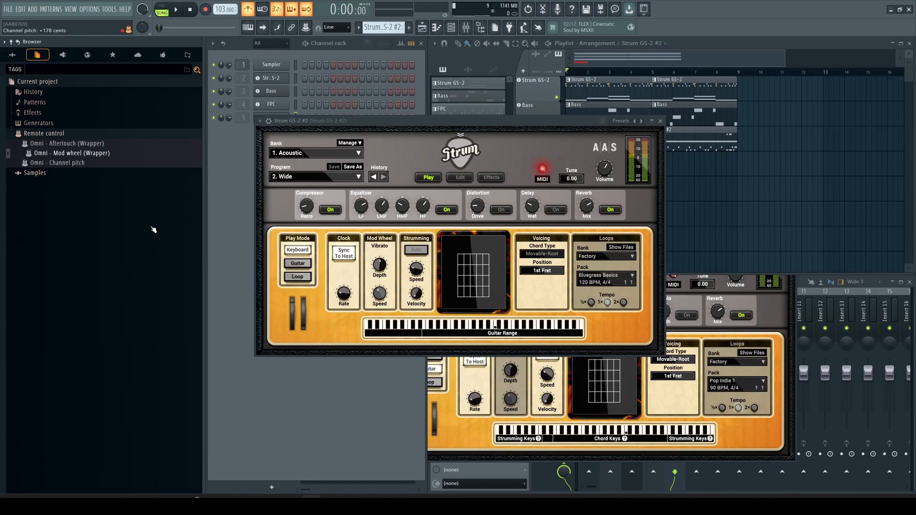
key(space)
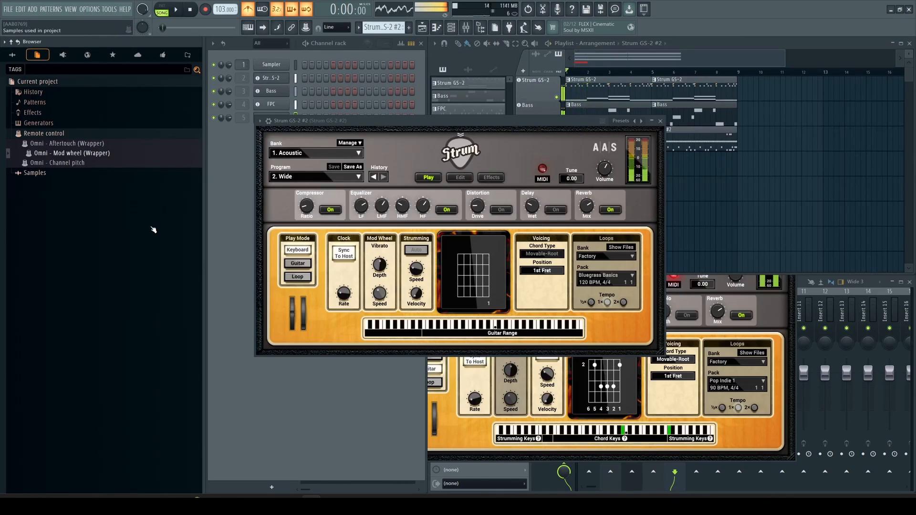
key(space)
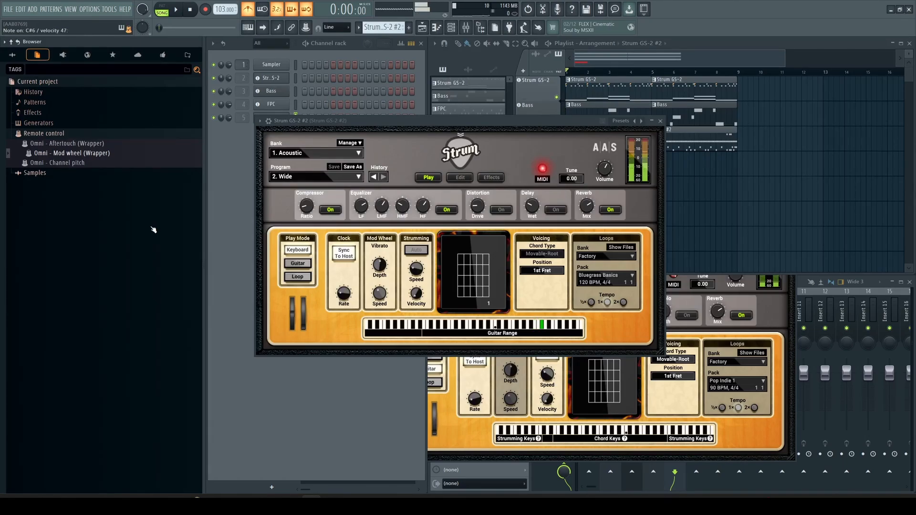
key(space)
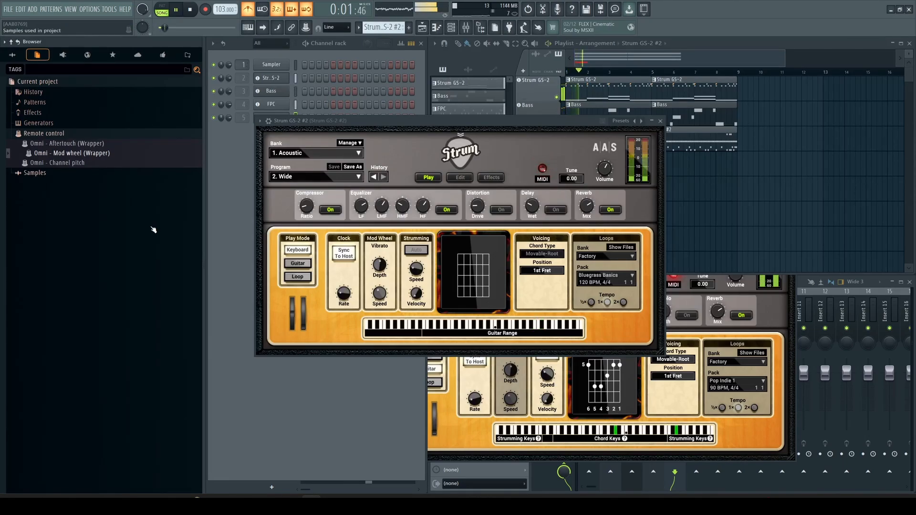
key(space)
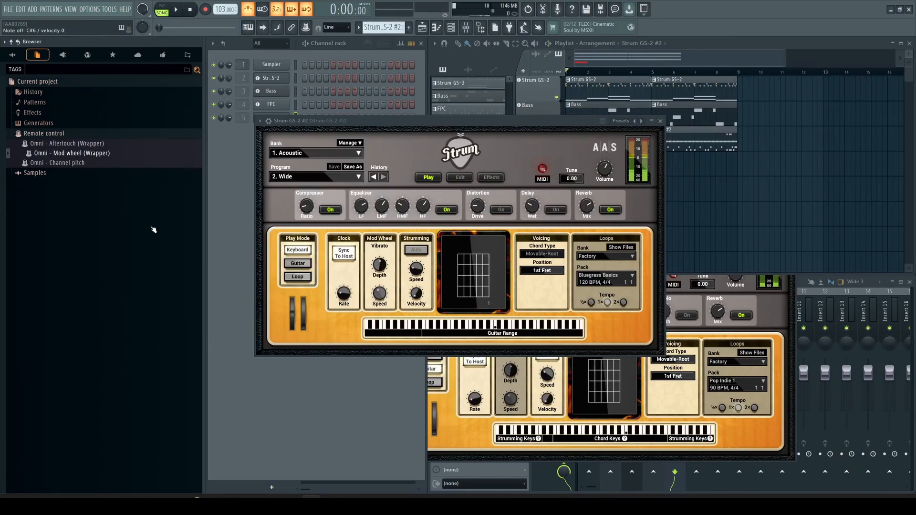
key(space)
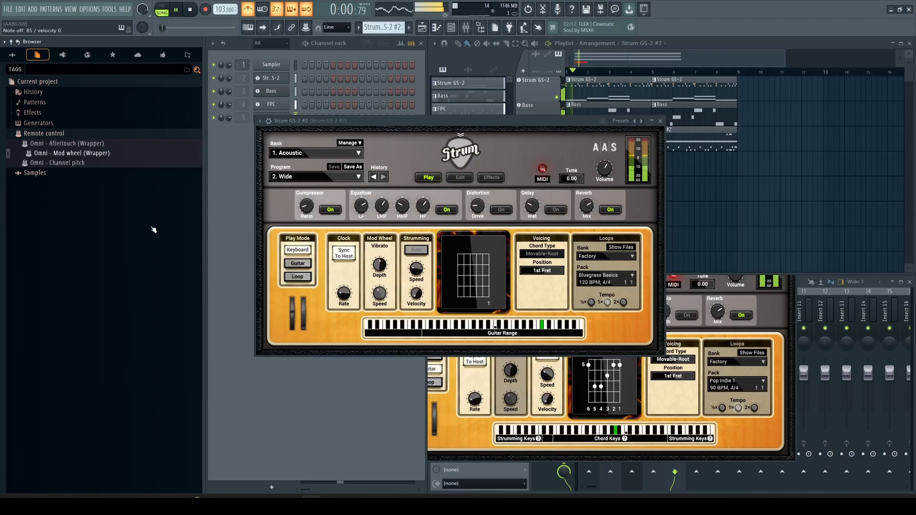
key(space)
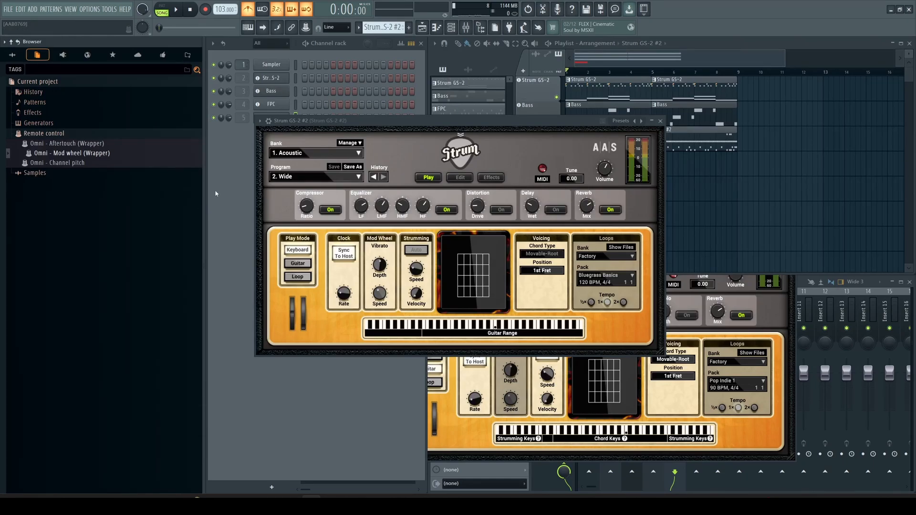
- Open the piano roll of the second Strum GS-2 channel and place one-step C6 and D6 notes on steps 1 and 2 of bar 1
click(247, 170)
right_click(276, 118)
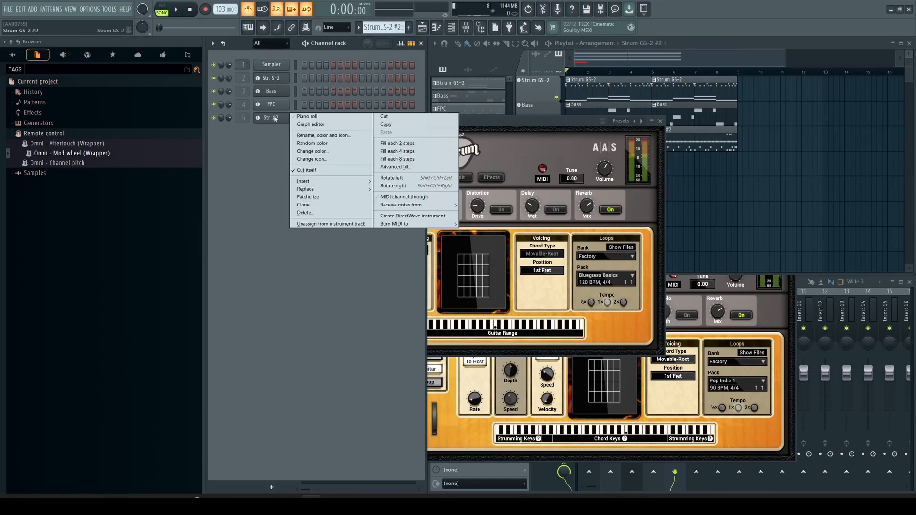
click(292, 117)
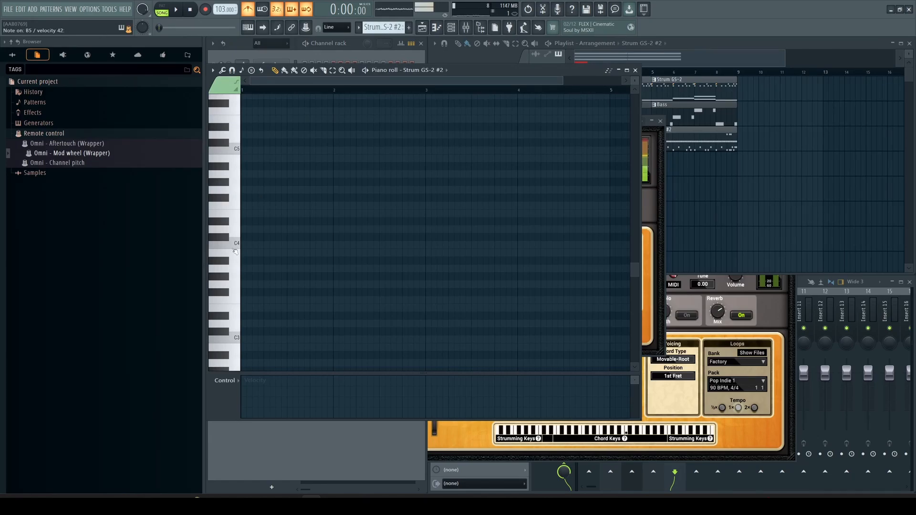
scroll(235, 251, down, 3)
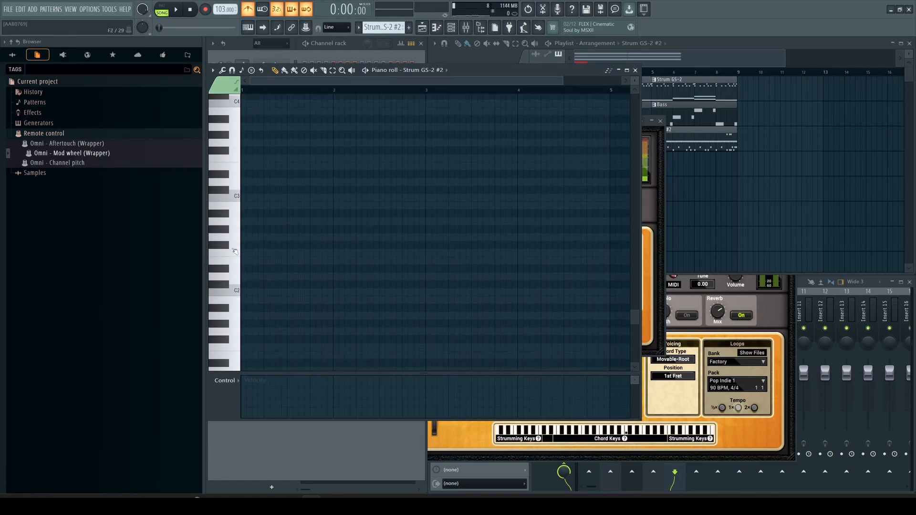
scroll(280, 242, up, 5)
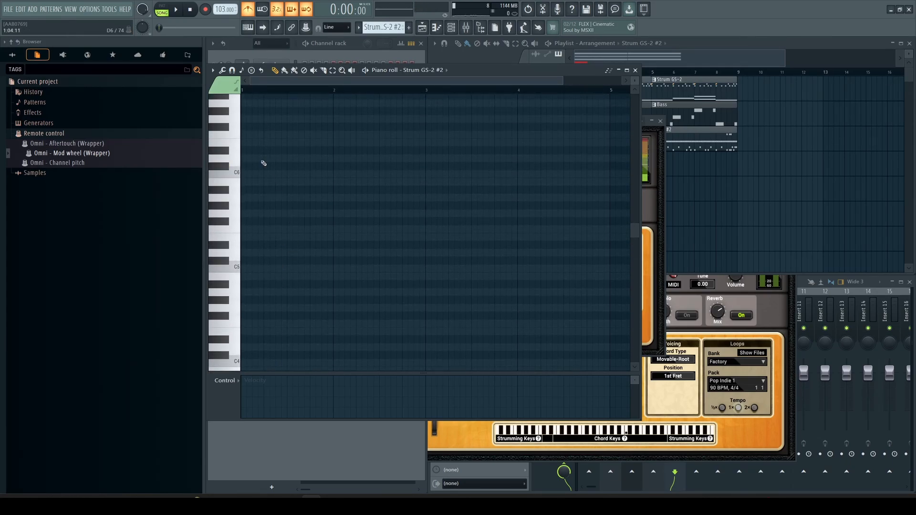
click(244, 173)
click(250, 159)
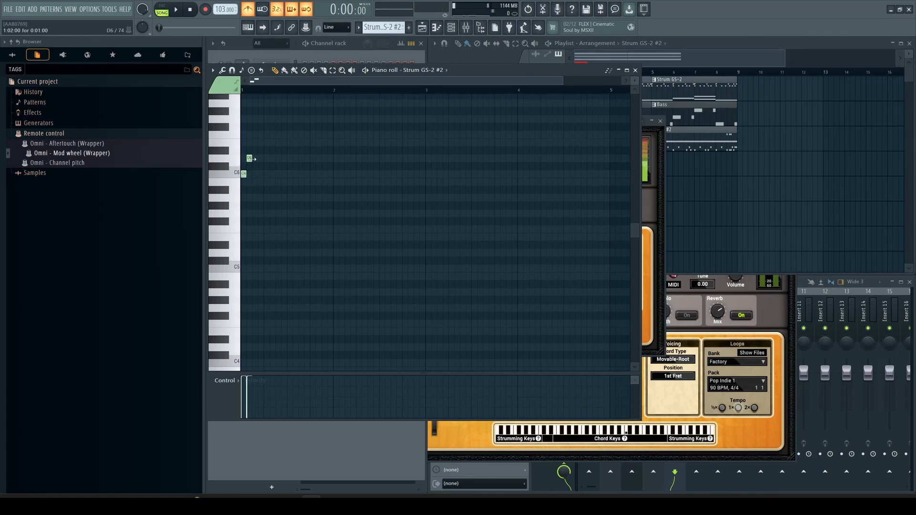
- Lengthen the second melody note to six steps, move both notes down a semitone to B5 and C#6, and play them with the song
drag(252, 161, 282, 158)
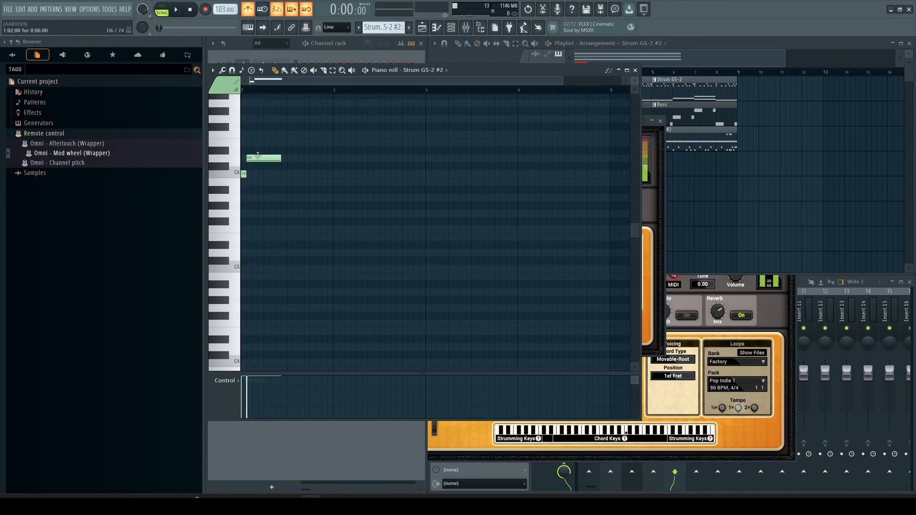
drag(257, 159, 244, 182)
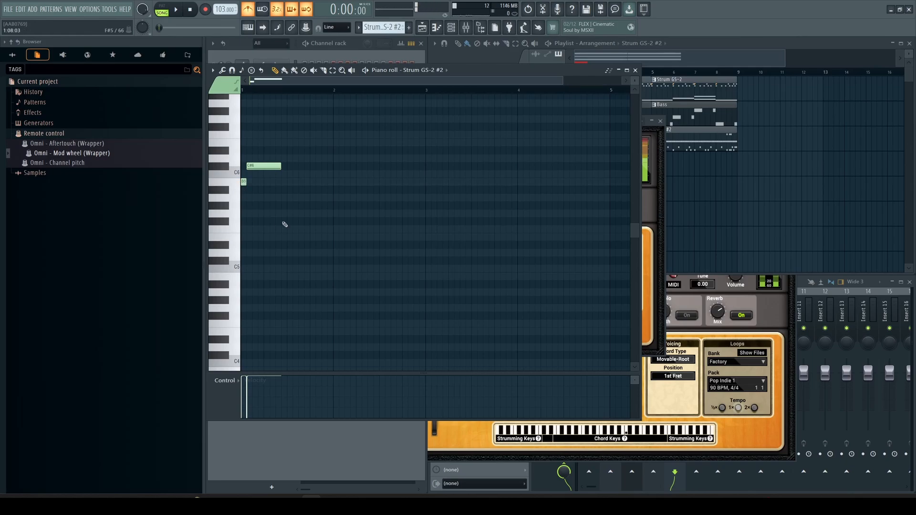
key(space)
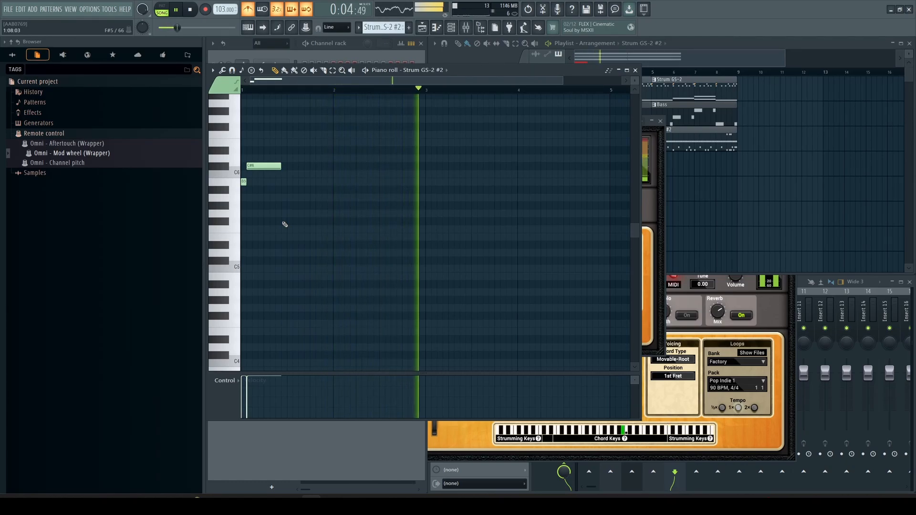
key(space)
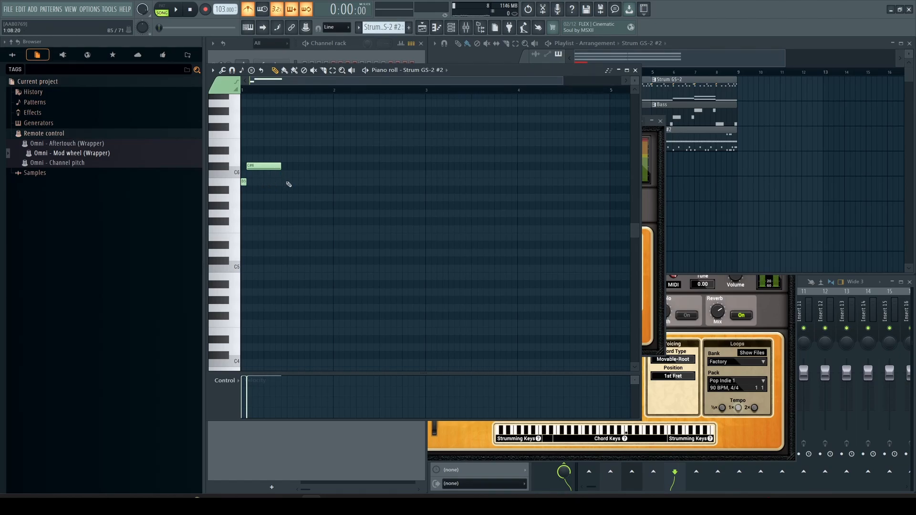
- Add an eight-step A5 note on step 9 of bar 1 and play the melody with the song
mouse_move(288, 182)
mouse_down()
mouse_move(318, 183)
mouse_move(319, 197)
mouse_move(333, 201)
mouse_up()
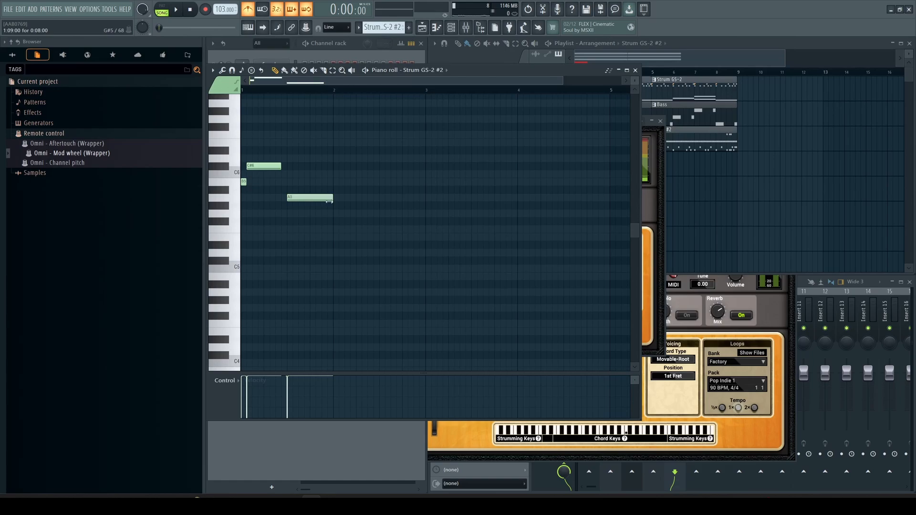
key(space)
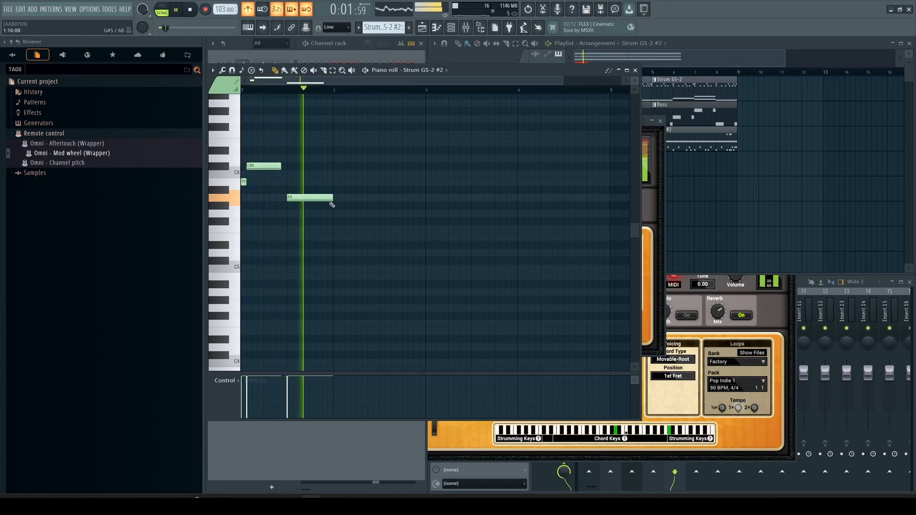
key(space)
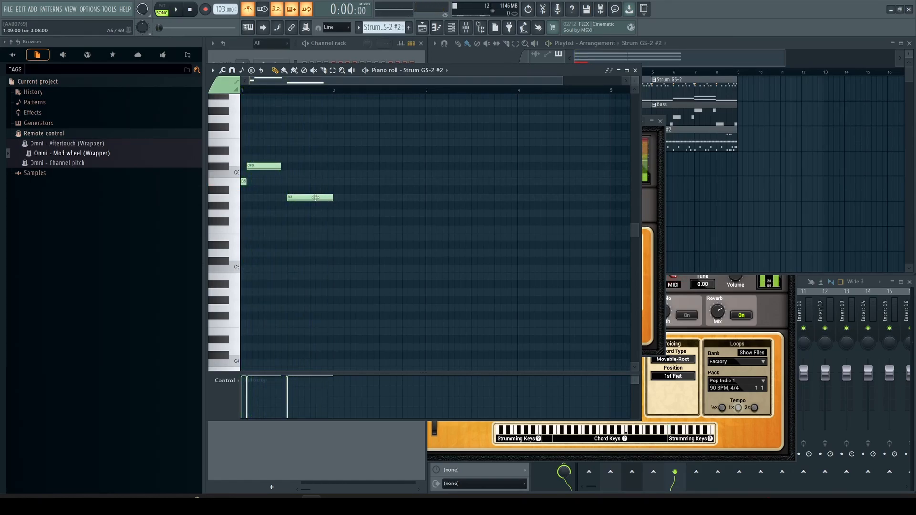
key(space)
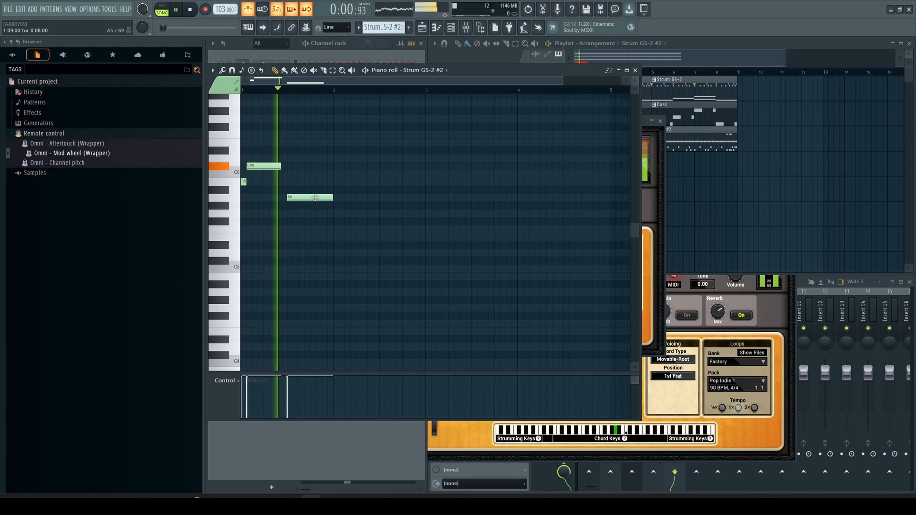
- Add a B5 note at the start of bar 2, shorten it to six steps and play the melody with the song
click(340, 182)
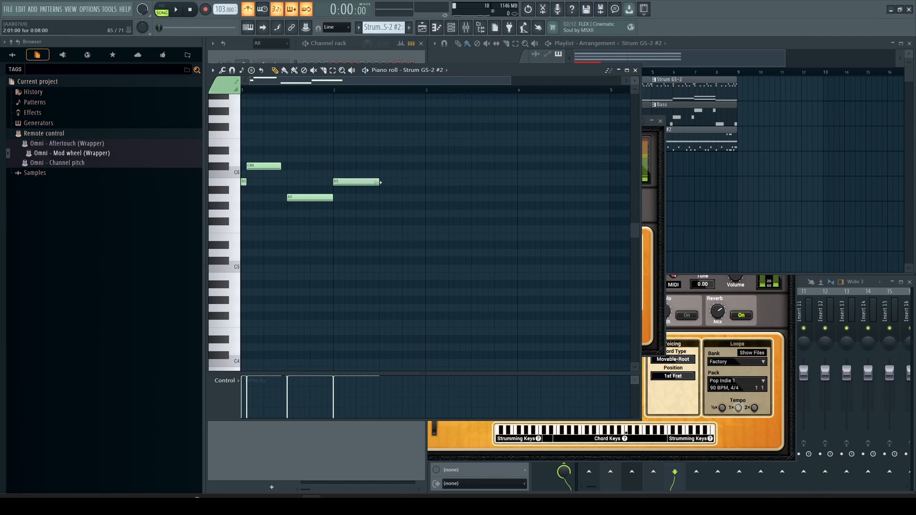
drag(383, 184, 368, 185)
key(space)
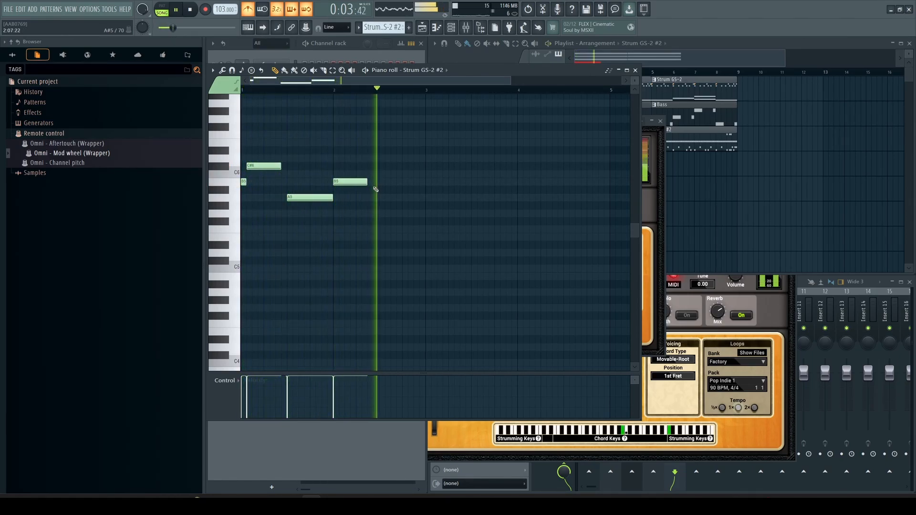
key(space)
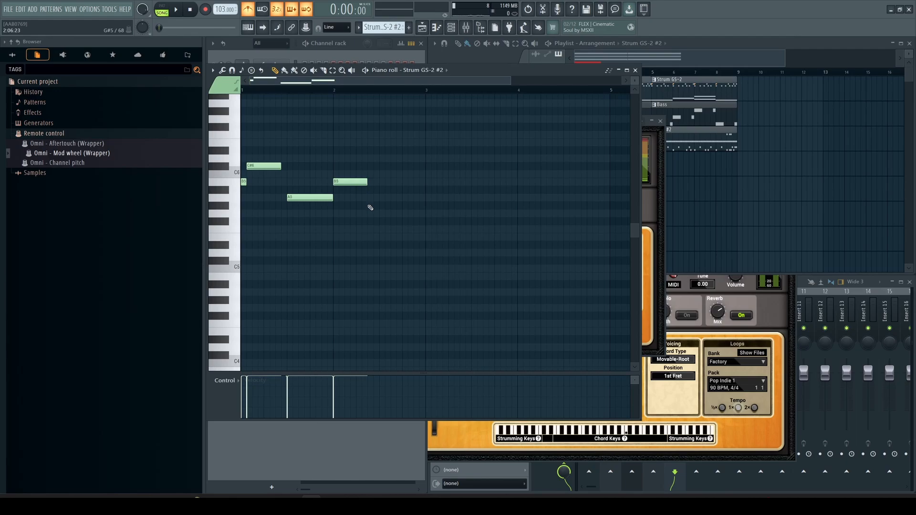
- Add one-step A5, G#5 and E5 notes on steps 7, 8 and 9 of bar 2 and play the melody
click(370, 200)
drag(402, 201, 374, 201)
click(376, 206)
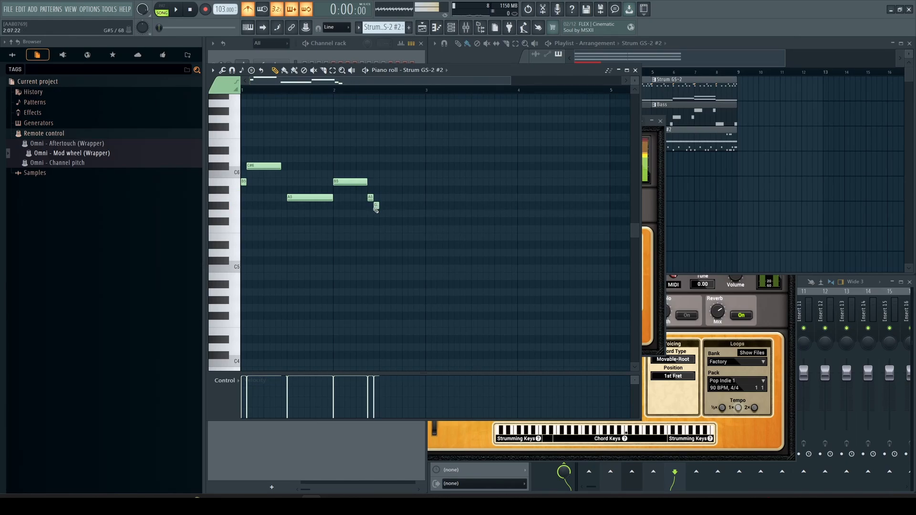
click(382, 237)
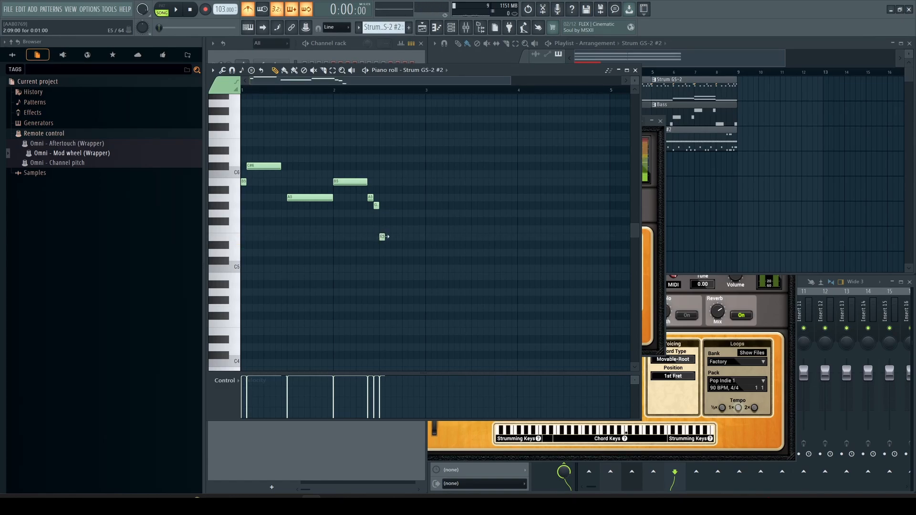
key(space)
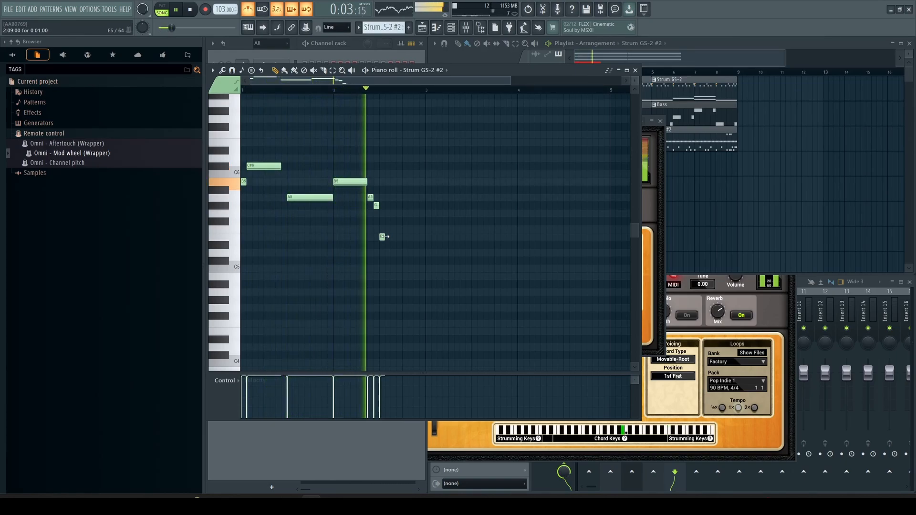
key(space)
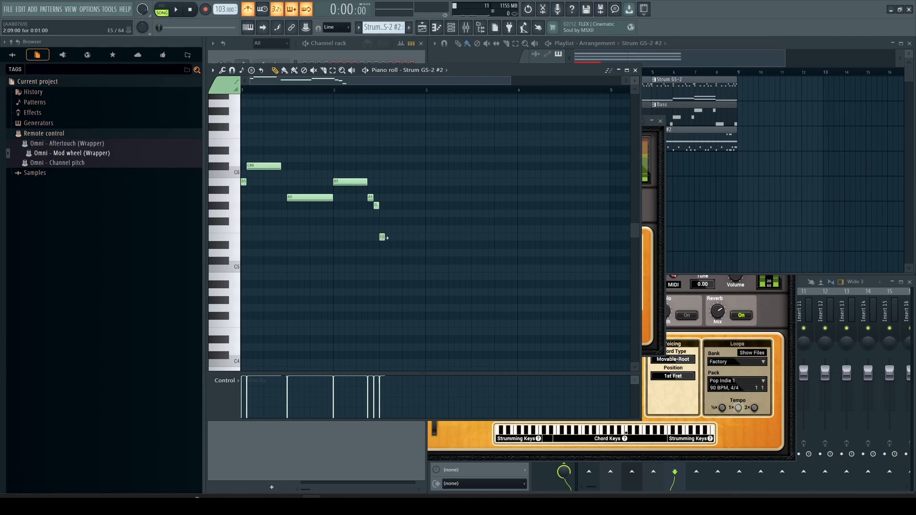
- Lengthen the step 9 note of bar 2 to four steps, move it up to F#5 and play the melody
drag(384, 238, 402, 238)
drag(393, 238, 394, 221)
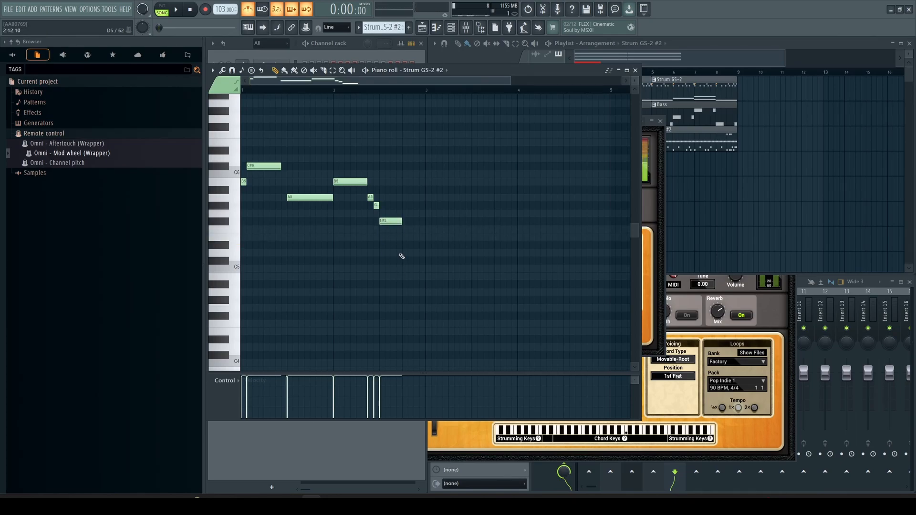
key(space)
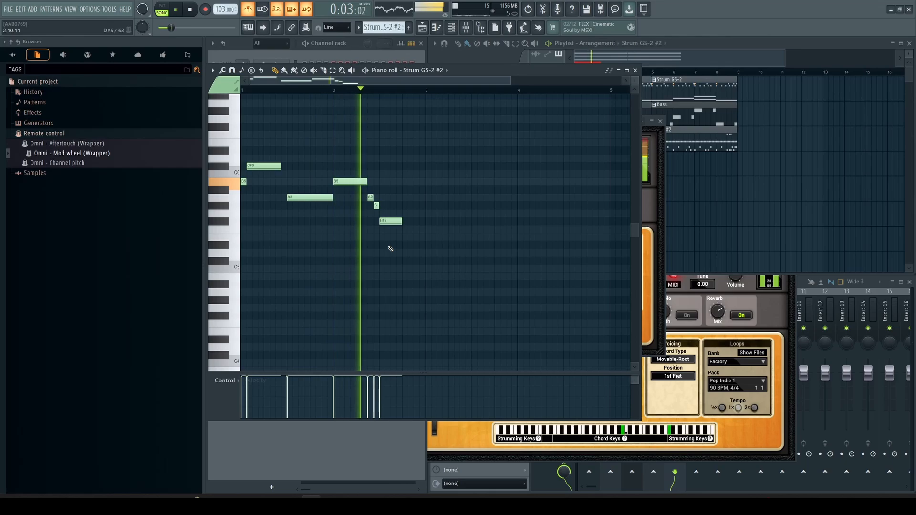
key(space)
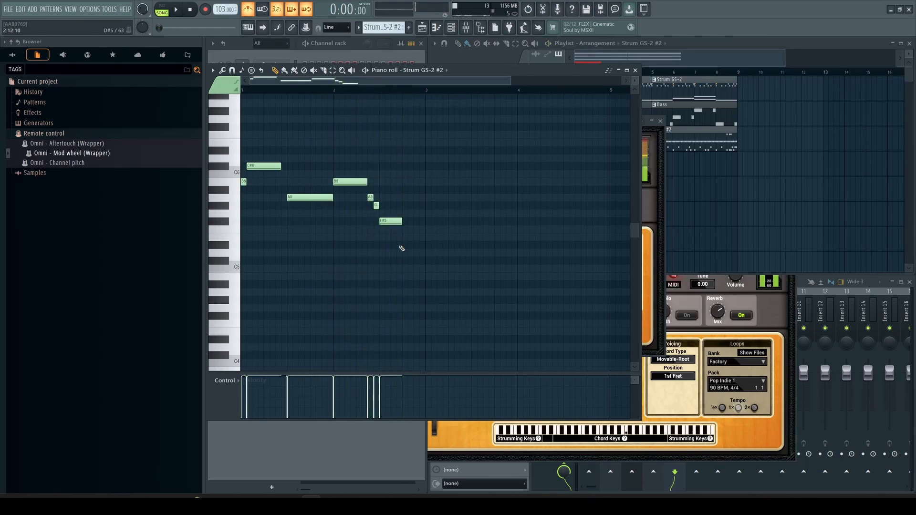
- Add an E5 note on step 13 of bar 2, shorten it to two steps and play the melody
click(405, 237)
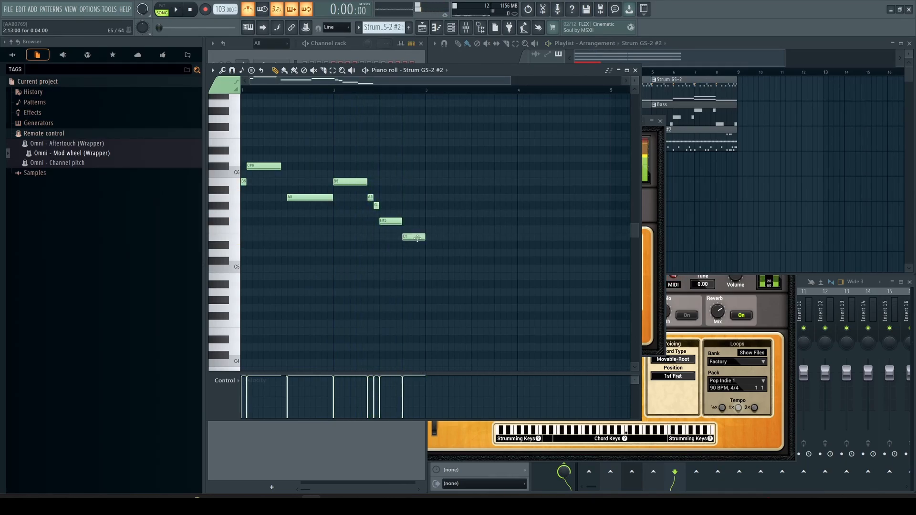
drag(425, 235, 414, 236)
key(space)
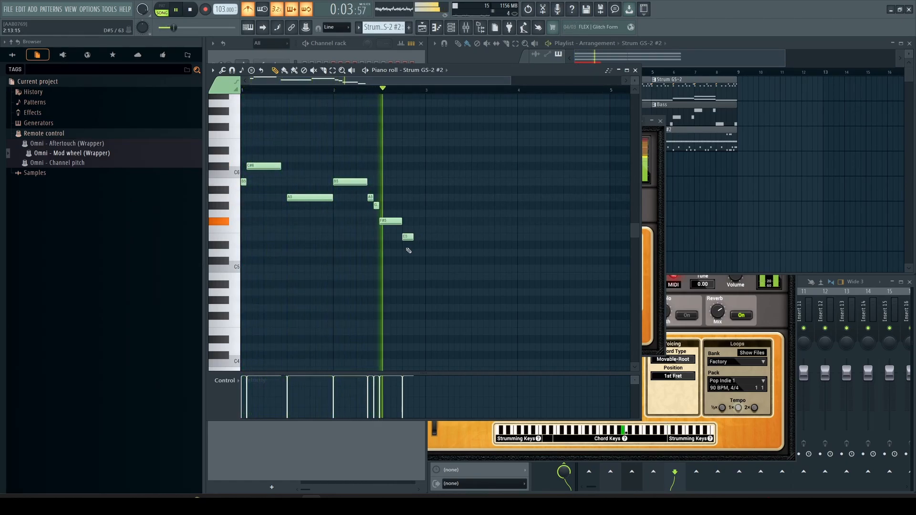
key(space)
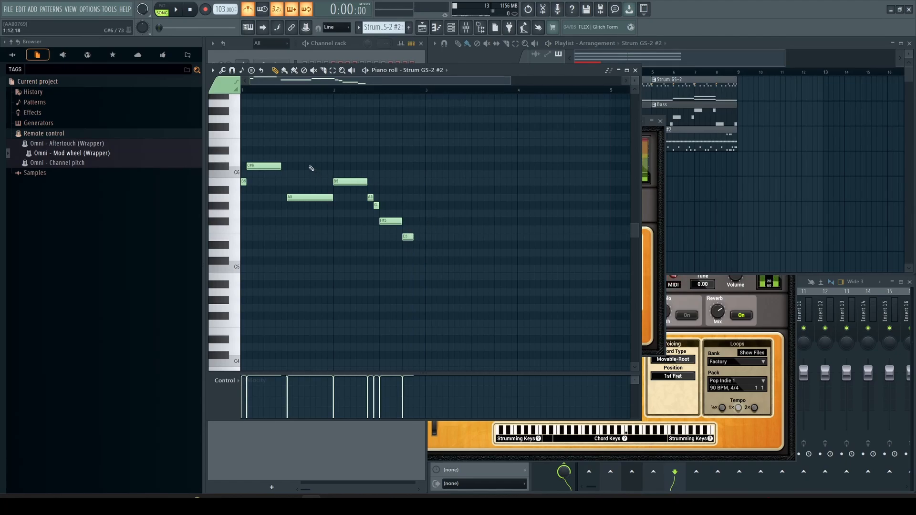
- Copy the opening B5 and C#6 notes of bar 1 to the start of bar 3 and play the melody
drag(286, 156, 447, 166)
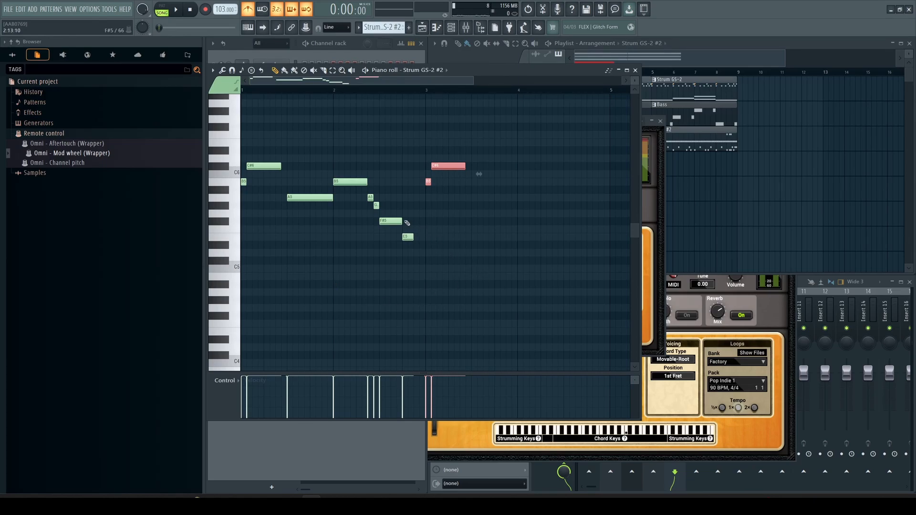
key(space)
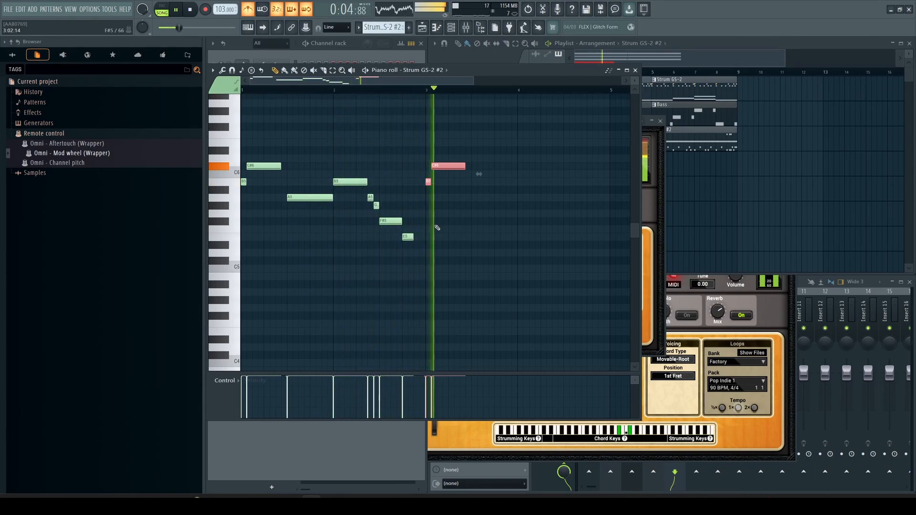
key(space)
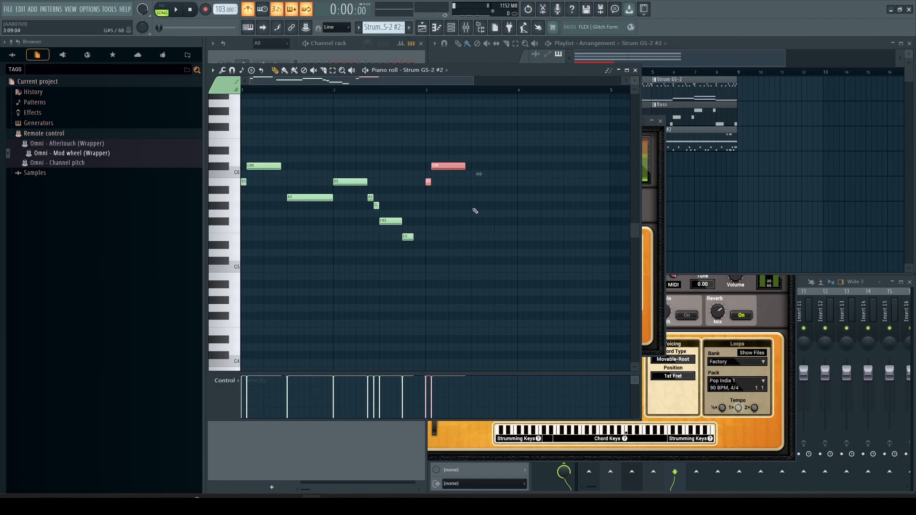
- Add a four-step B5 on step 9, a one-step F5 on step 13 and a five-step F#5 on step 14 of bar 3, and play
click(474, 186)
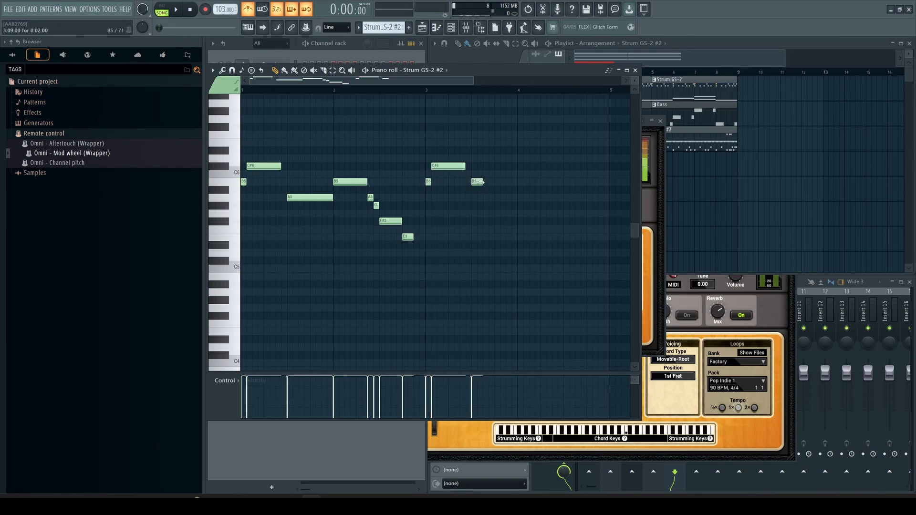
drag(474, 183, 493, 183)
click(496, 215)
click(502, 206)
drag(505, 206, 496, 229)
click(497, 214)
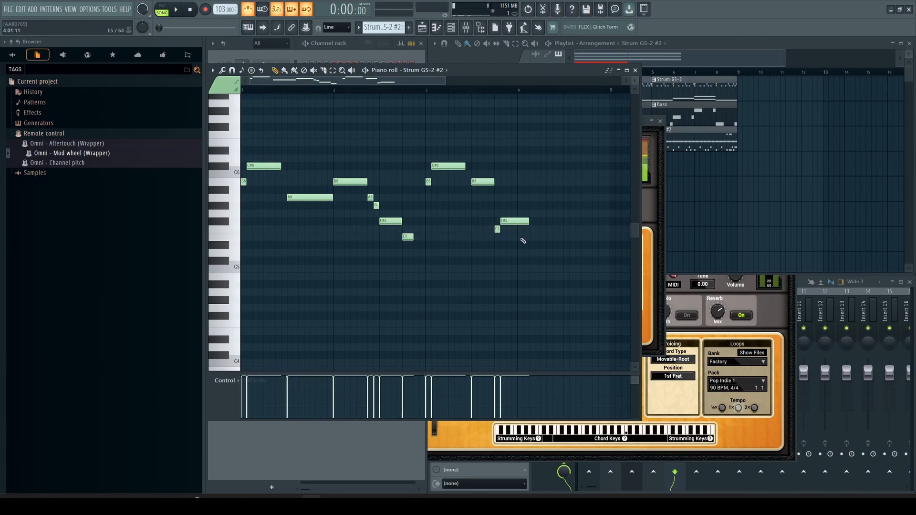
key(space)
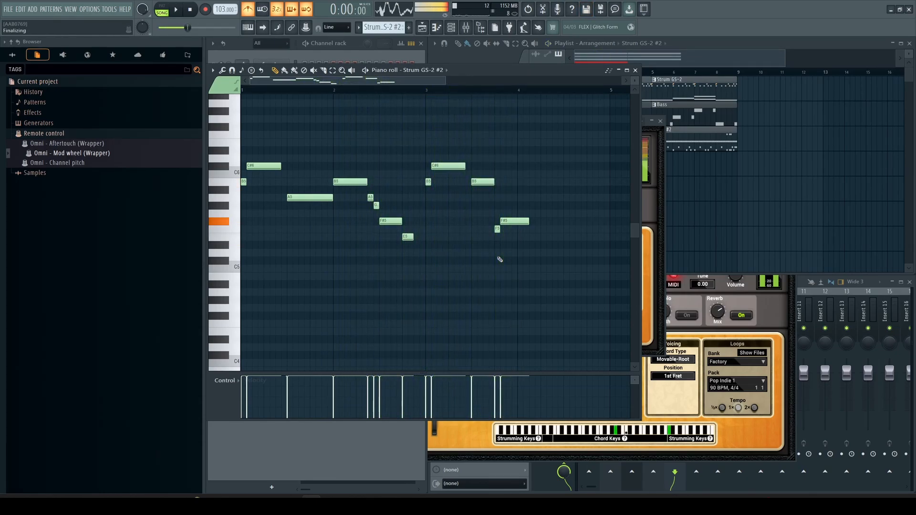
key(space)
- Replace the F5 in bar 3 with E5, place a four-step E5 on step 3 of bar 4 and play the melody
right_click(498, 229)
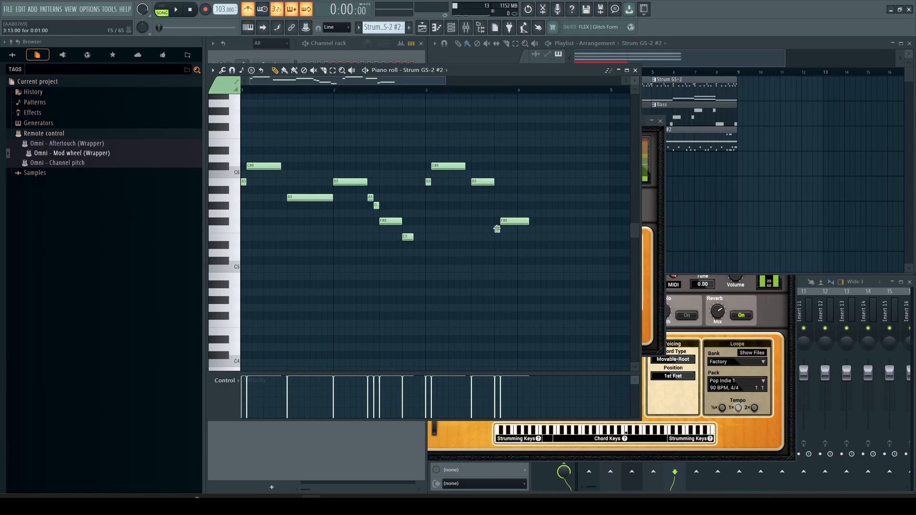
click(498, 236)
click(543, 236)
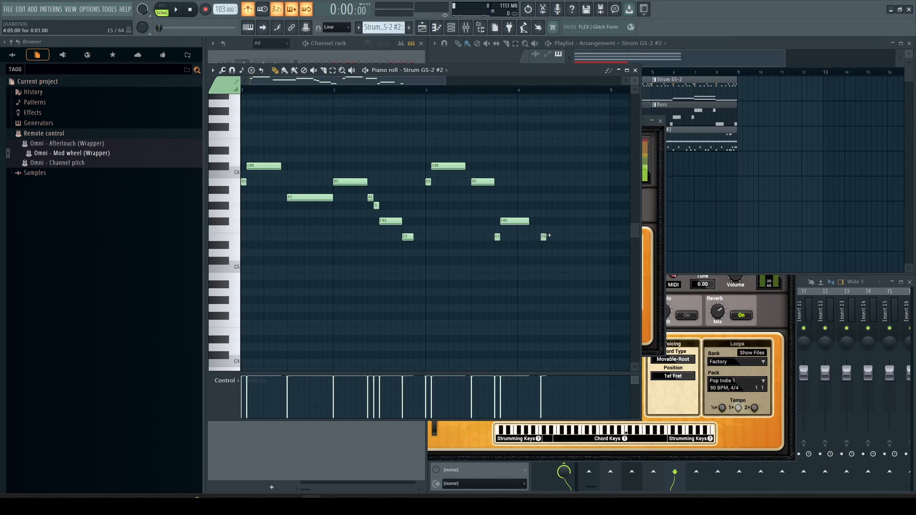
drag(548, 236, 563, 237)
key(space)
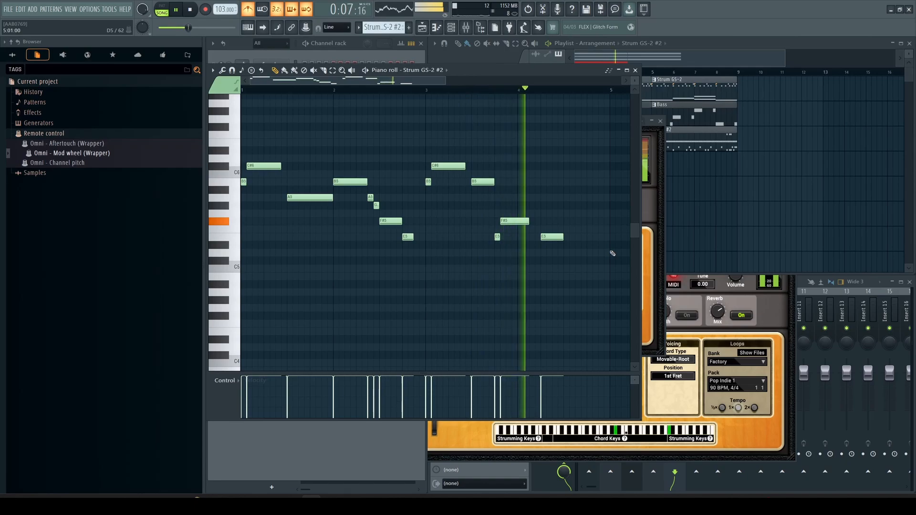
key(space)
drag(551, 238, 539, 239)
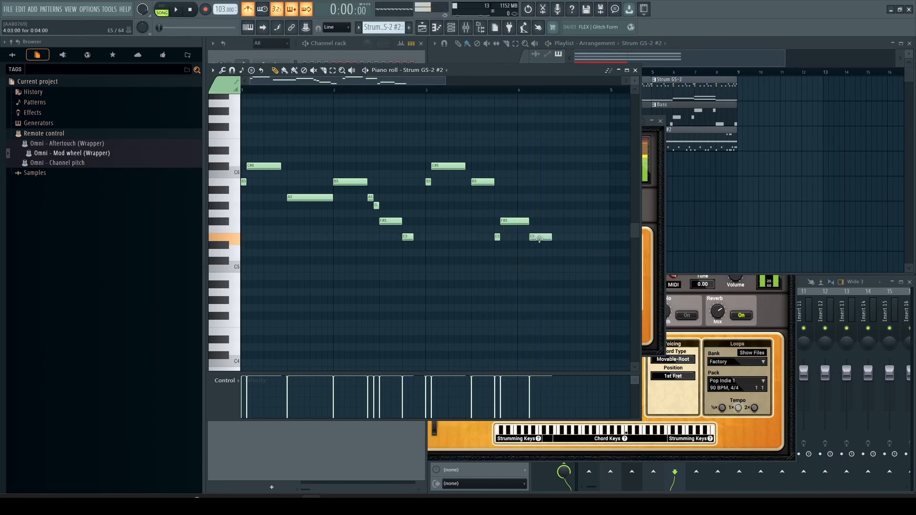
key(space)
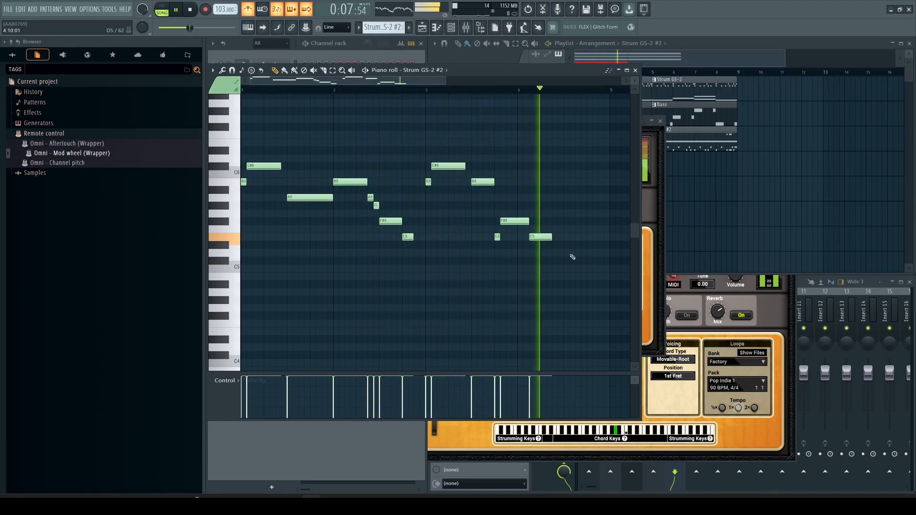
key(space)
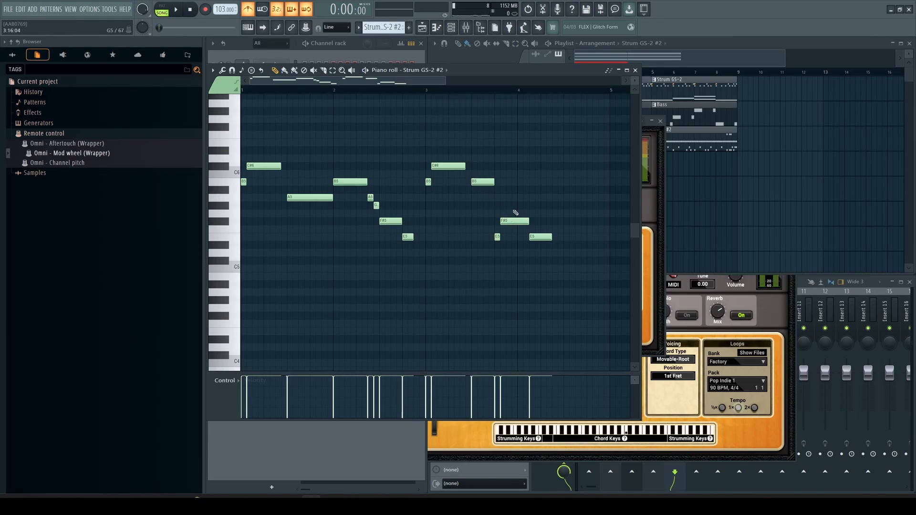
- Tighten bar 3 with a four-step C#6, a four-step B5 from step 7, and E5 and F#5 on steps 12 and 13, and play
mouse_move(498, 209)
mouse_down()
mouse_move(507, 241)
mouse_move(504, 222)
mouse_up()
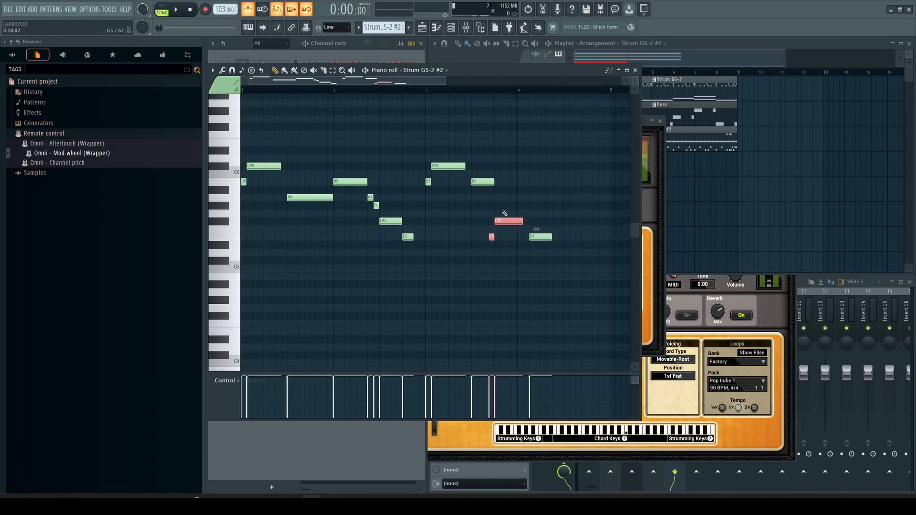
drag(492, 181, 487, 181)
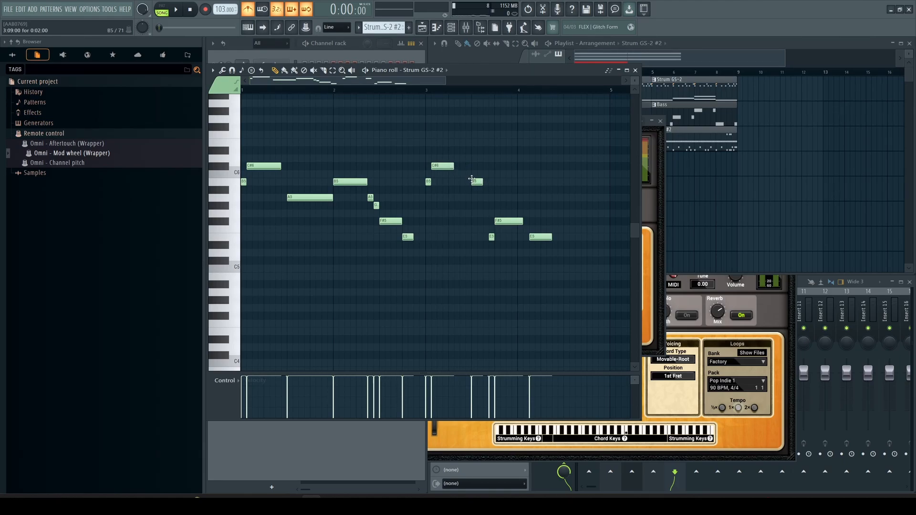
drag(471, 181, 460, 180)
key(space)
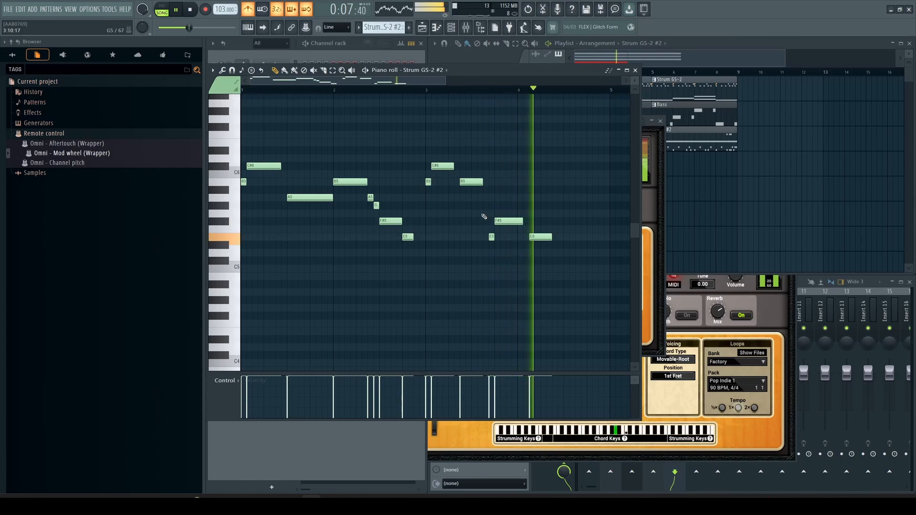
key(space)
- Move the last E5 note to the start of bar 4 and play the melody
drag(544, 238, 532, 238)
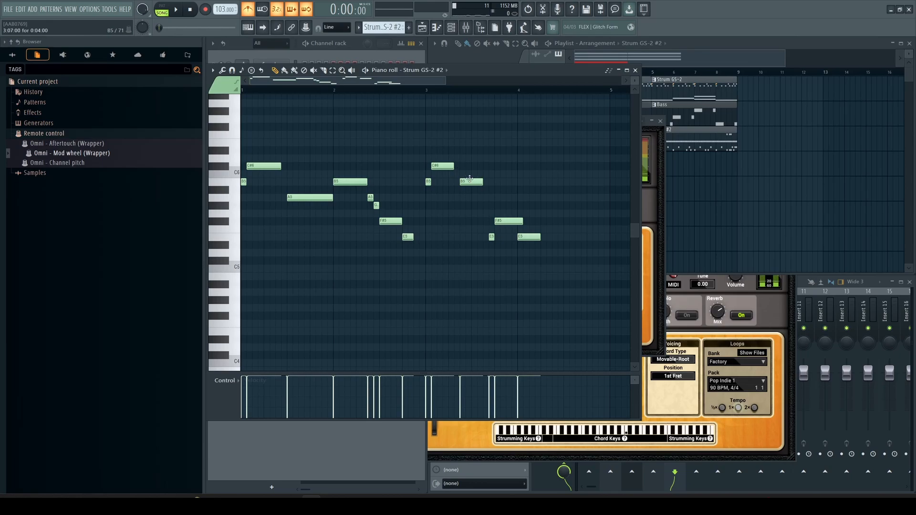
key(space)
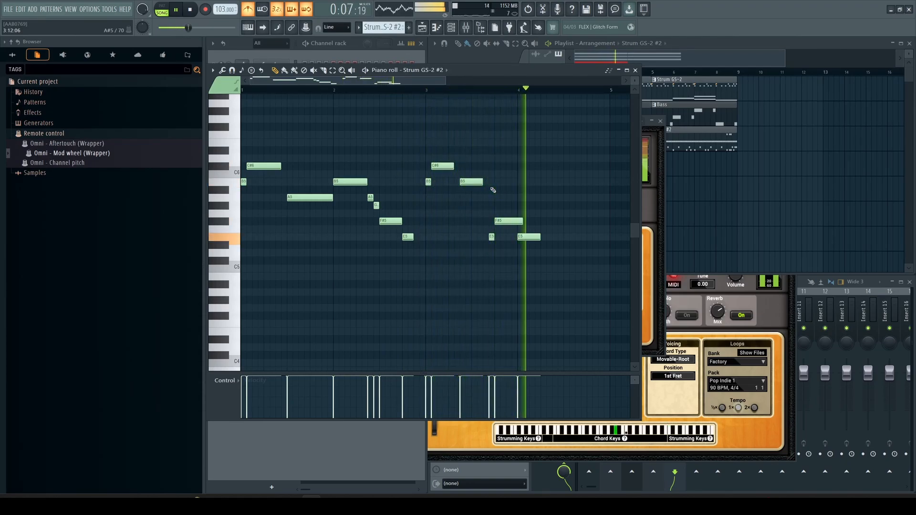
key(space)
- Move the E5 and F#5 pair in bar 3 one step earlier, to steps 11 and 12, and play the melody
drag(509, 211, 495, 240)
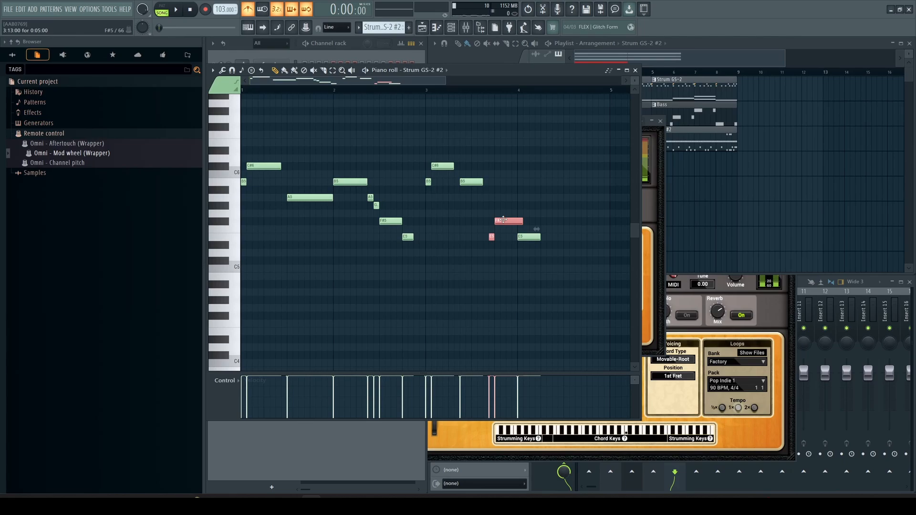
drag(502, 221, 496, 221)
key(space)
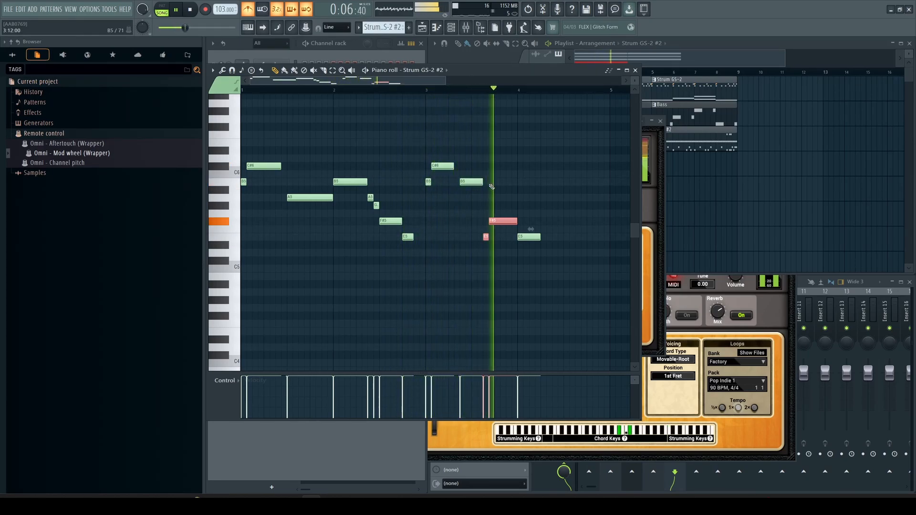
key(space)
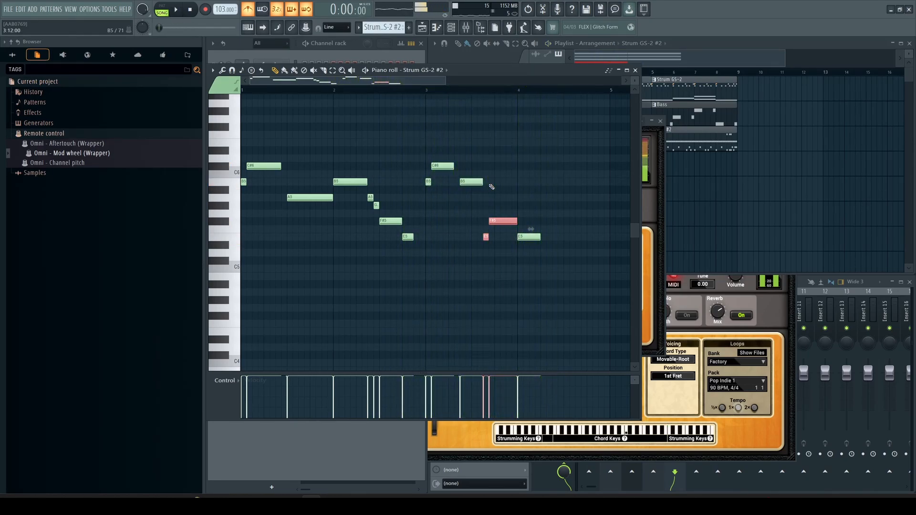
- Lengthen both C#6 notes to meet the following notes, bar 2's E5 to four steps and the final E5 to five steps, and play
click(454, 167)
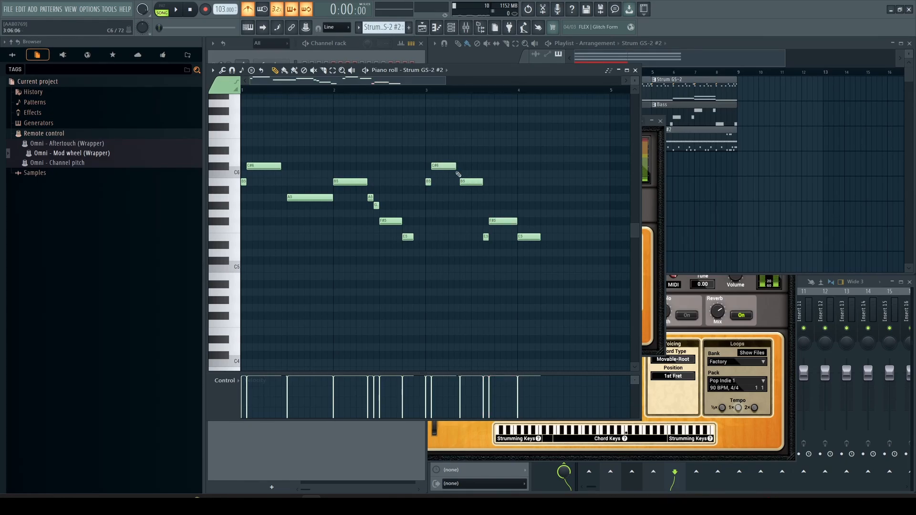
key(ctrl+l)
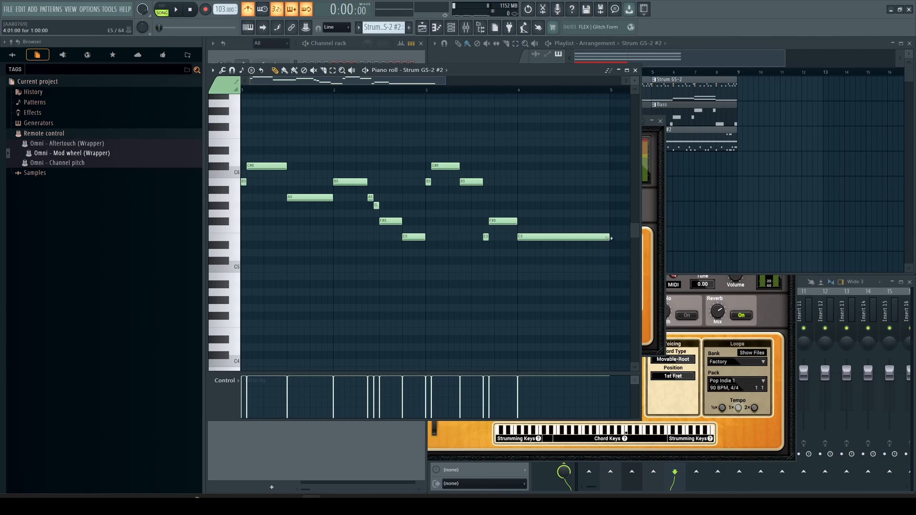
drag(609, 237, 545, 237)
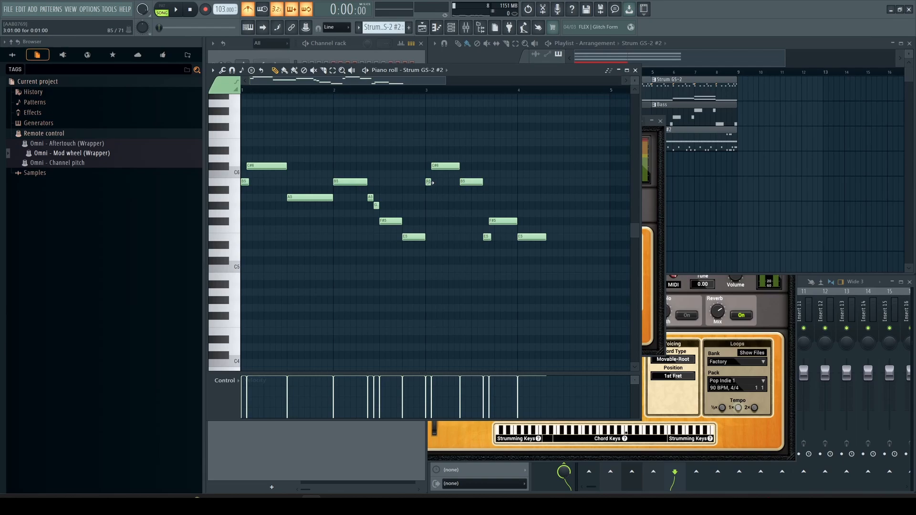
key(space)
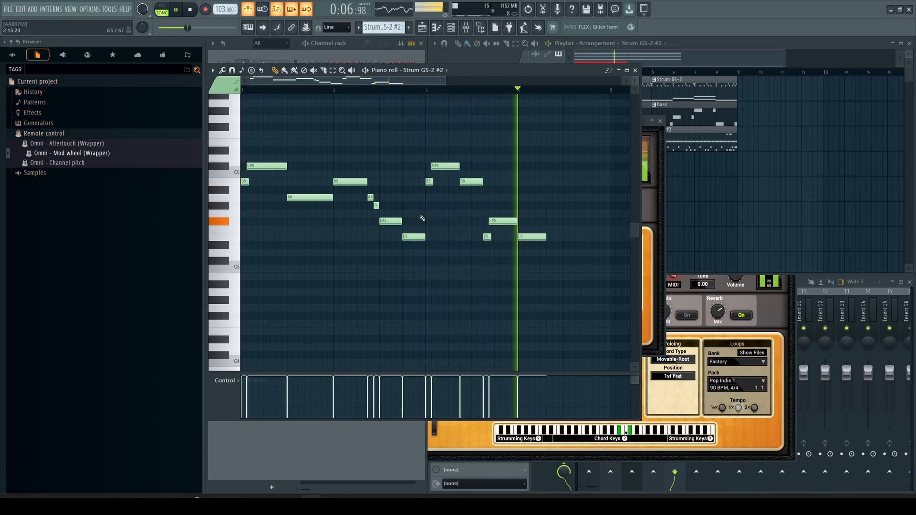
key(space)
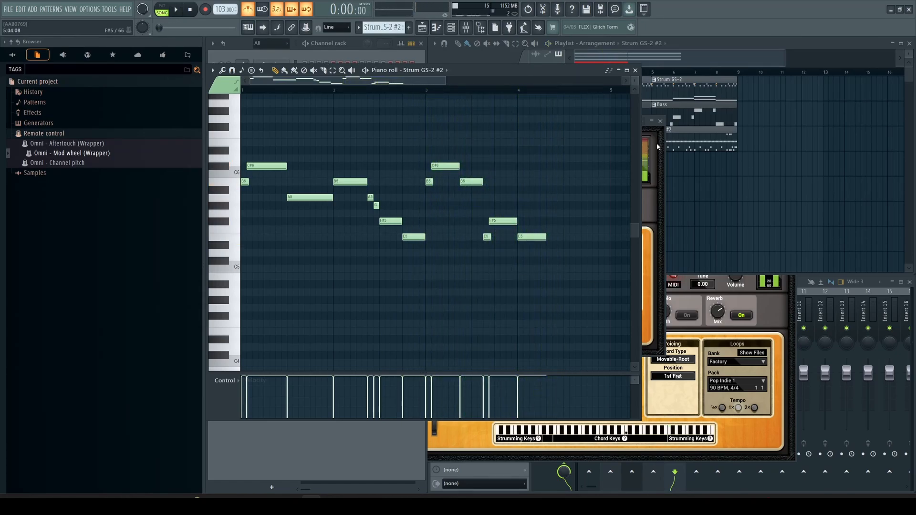
- Close the piano roll and Strum window, move the Strum GS-2 #2 clip to bar 9, and duplicate the other tracks' eight bars into bars 9–16
click(635, 71)
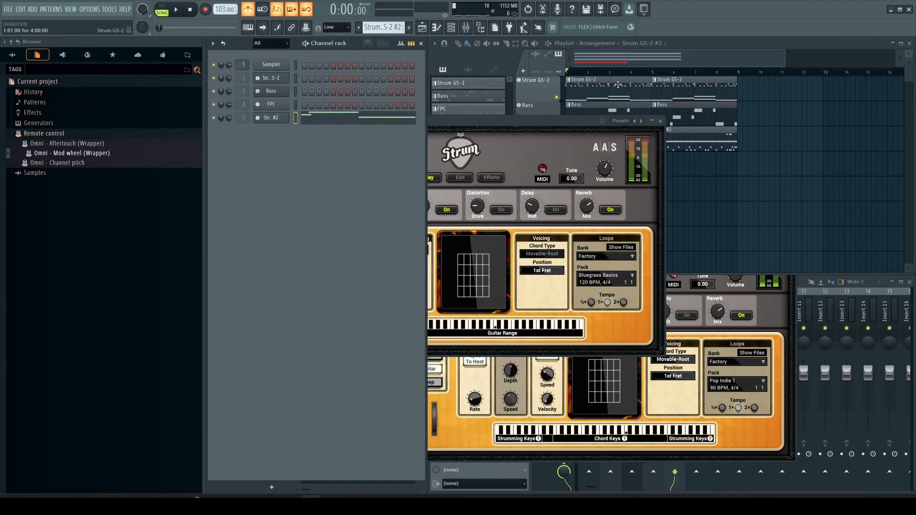
click(661, 123)
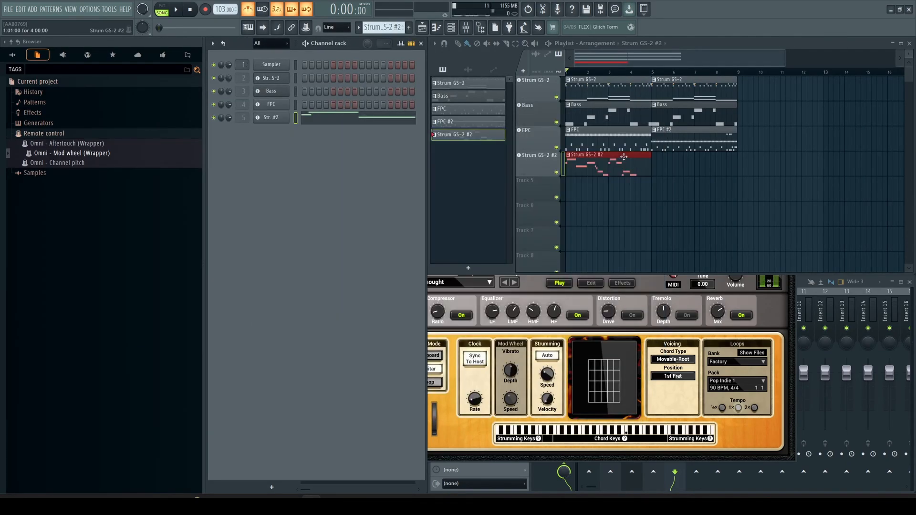
drag(623, 157, 796, 165)
drag(775, 119, 753, 144)
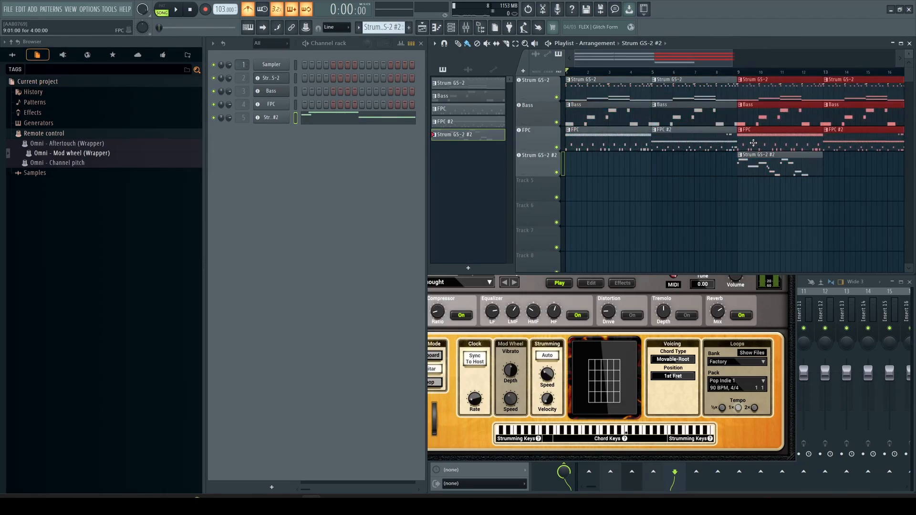
- Copy the Strum GS-2 #2 lead clip to bar 13 so it repeats directly after the first one
click(797, 160)
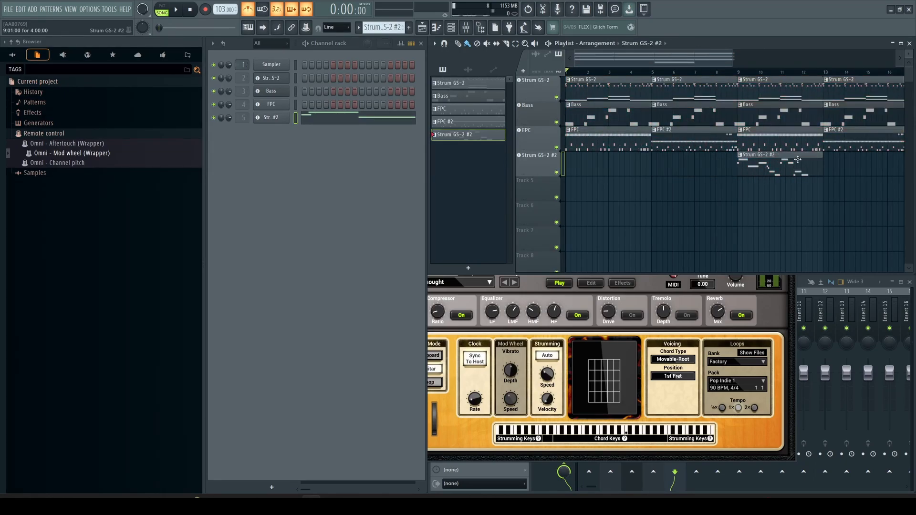
click(827, 164)
scroll(762, 183, down, 2)
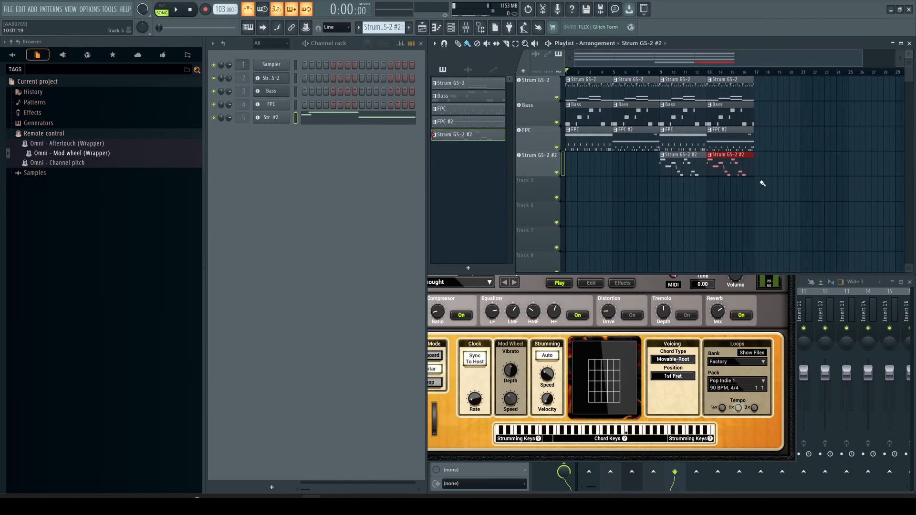
- Shift the whole arrangement eight bars later and fill bars 1–8 with two Strum GS-2, Bass and FPC clips each
drag(770, 203, 678, 81)
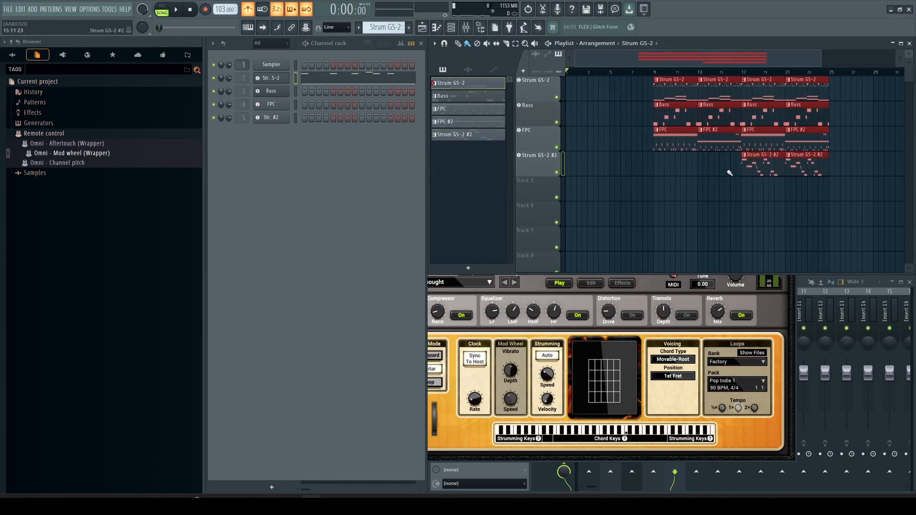
drag(726, 162, 722, 181)
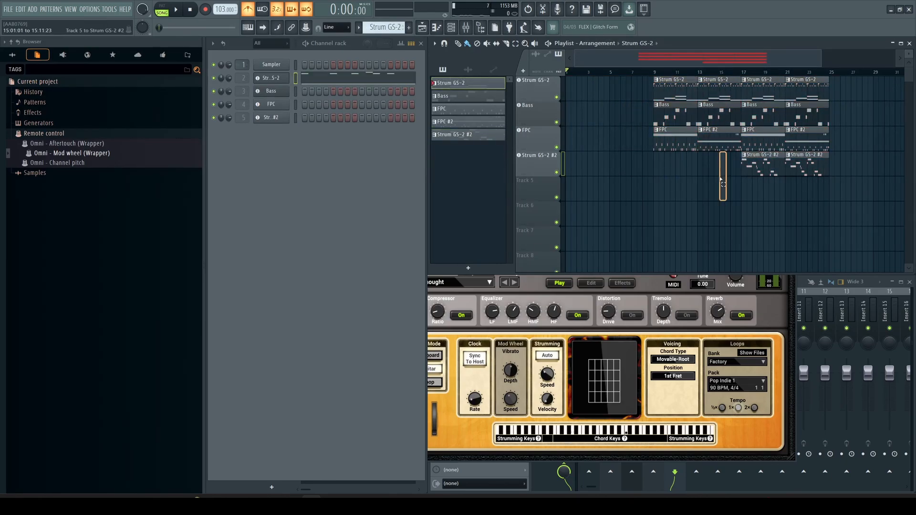
drag(654, 77, 583, 80)
click(675, 168)
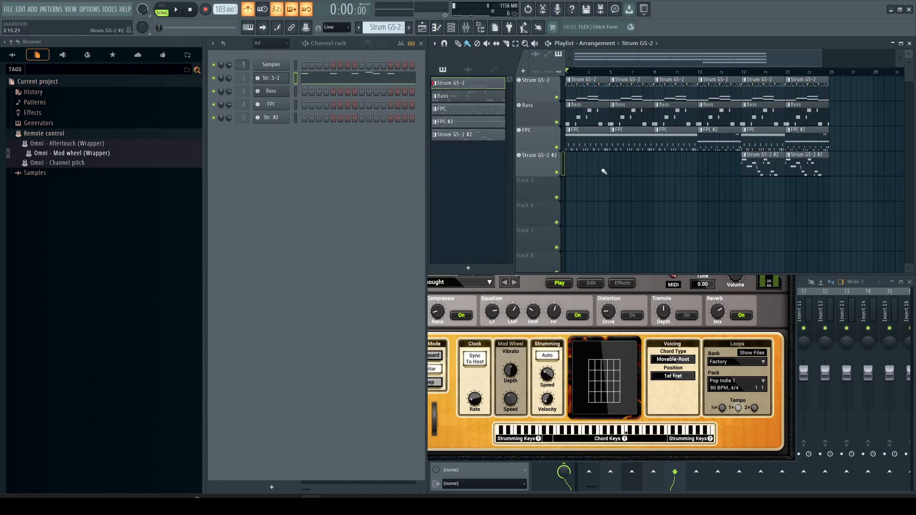
- Rename the Strum GS-2 #2 playlist track as Lead and the Strum GS-2 track as Chords
double_click(552, 169)
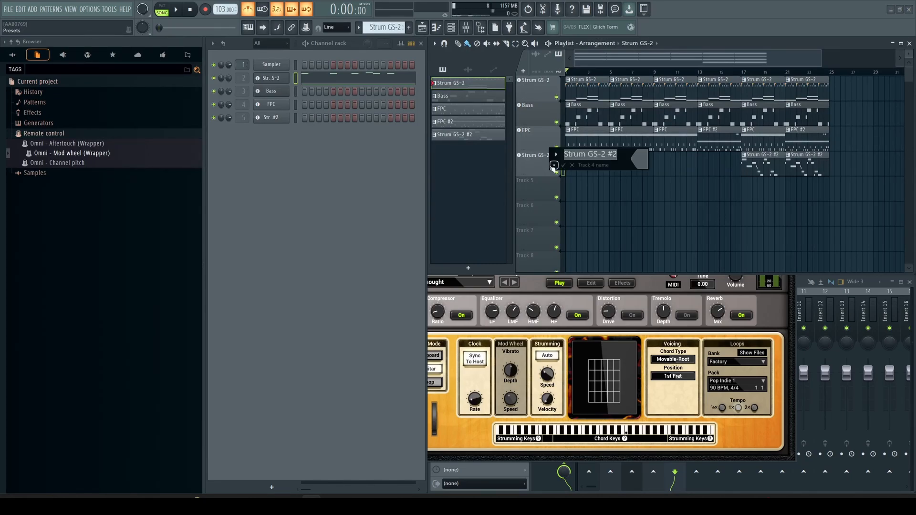
text(Lead)
key(Return)
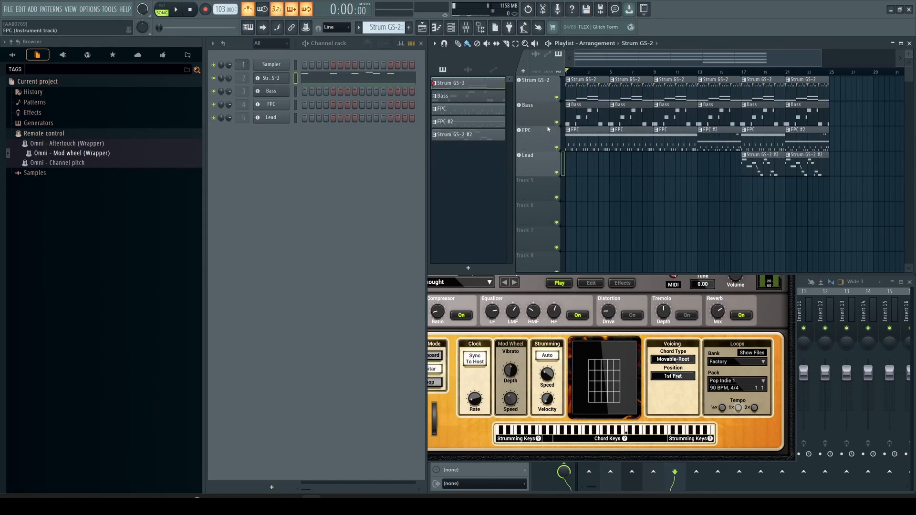
double_click(549, 90)
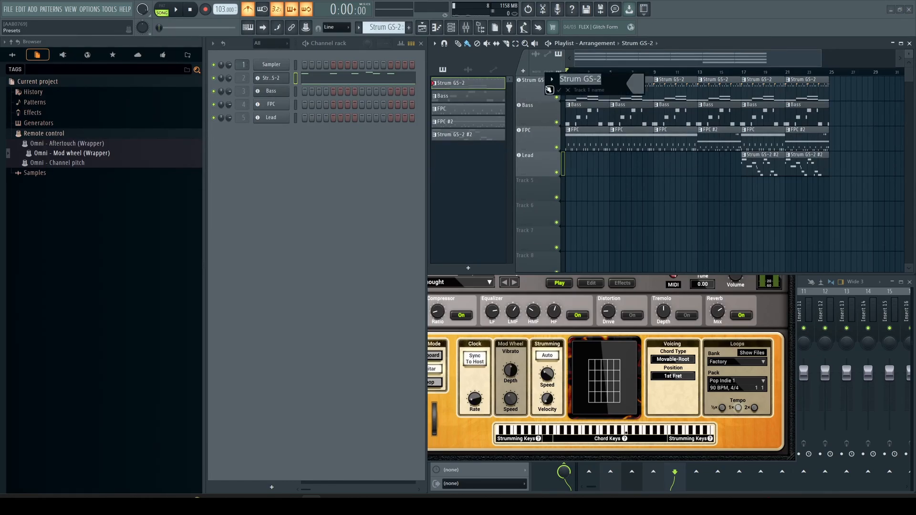
text(Chords)
key(Return)
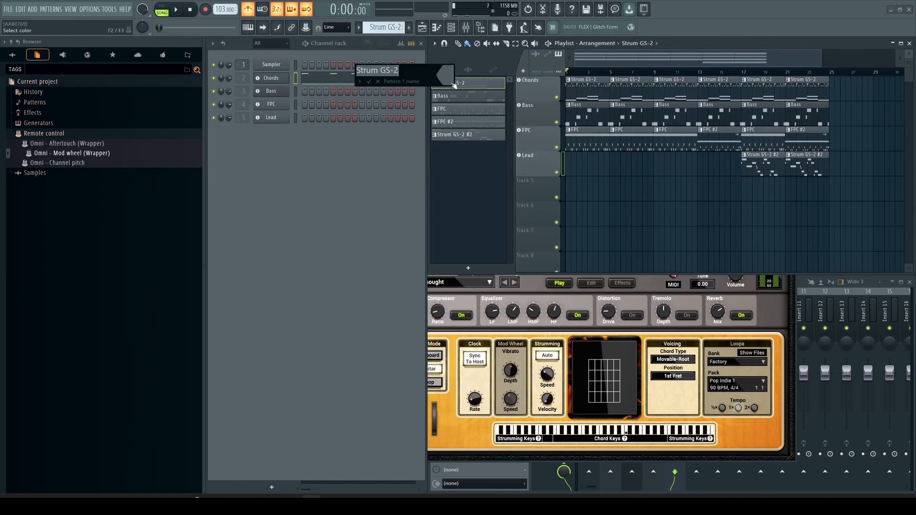
- Rename the Strum GS-2 pattern as Chords and the Strum GS-2 #2 pattern as Lead
text(Chords)
key(Return)
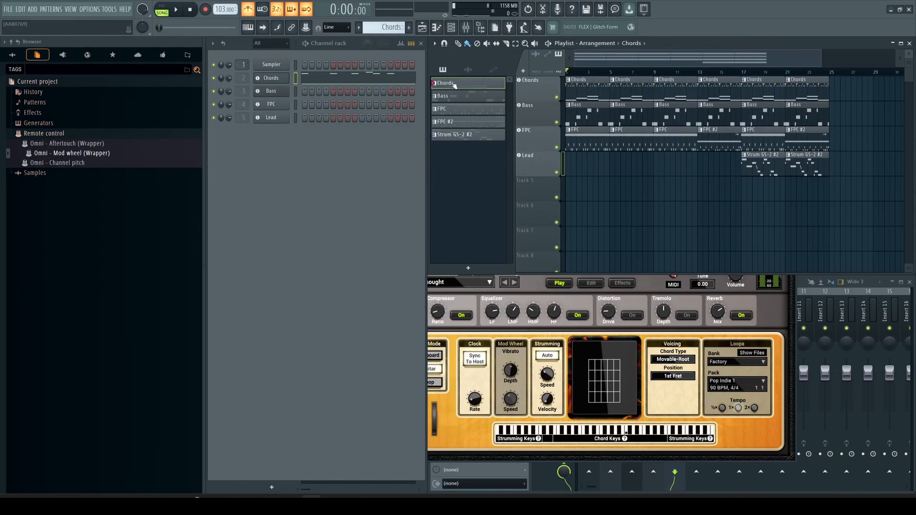
click(467, 136)
key(F2)
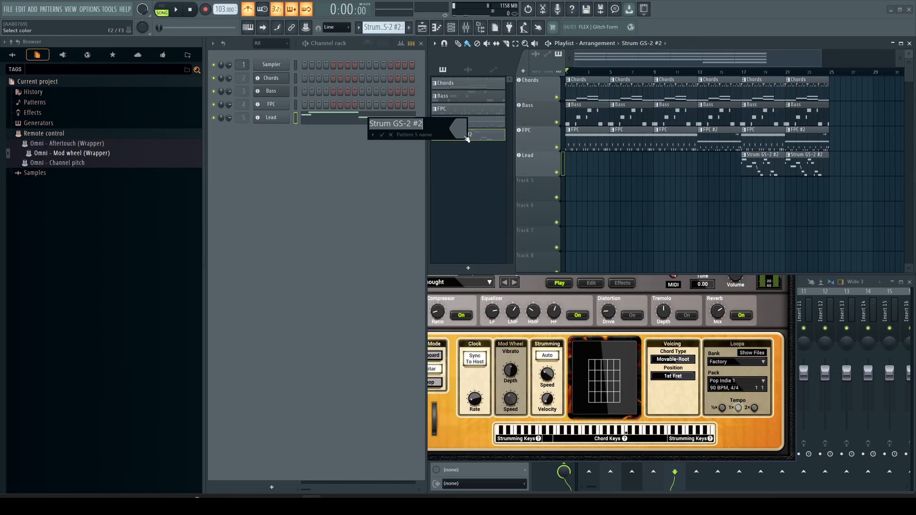
text(Lead)
key(Return)
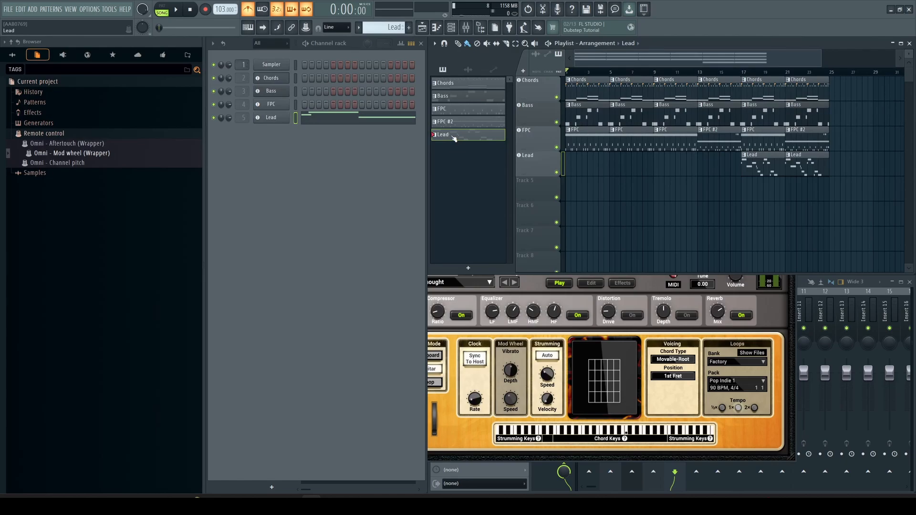
key(F2)
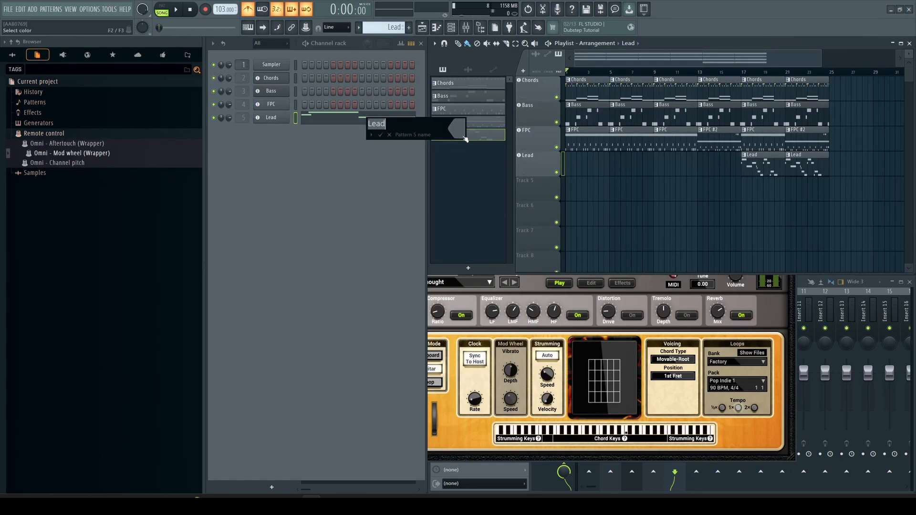
click(381, 135)
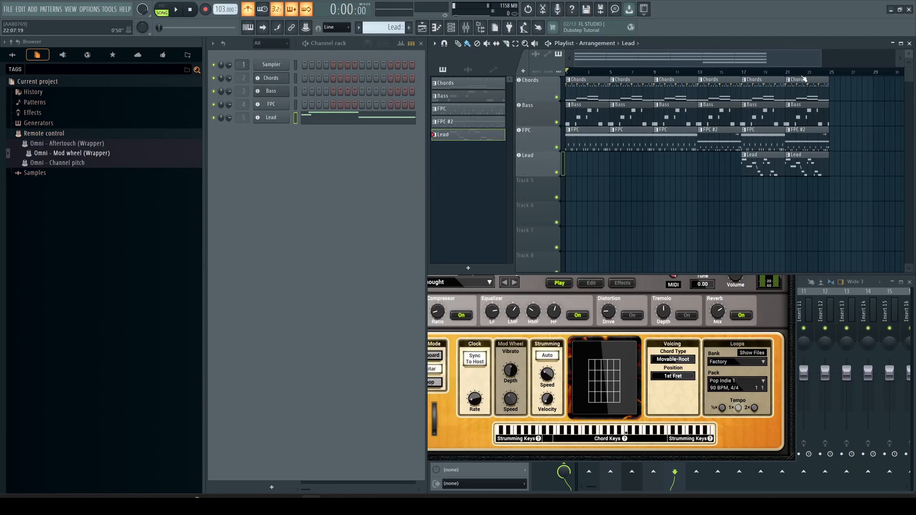
- Select bars 1–24 in the playlist timeline and play the arrangement from the start and again from bar 16
drag(832, 75, 566, 75)
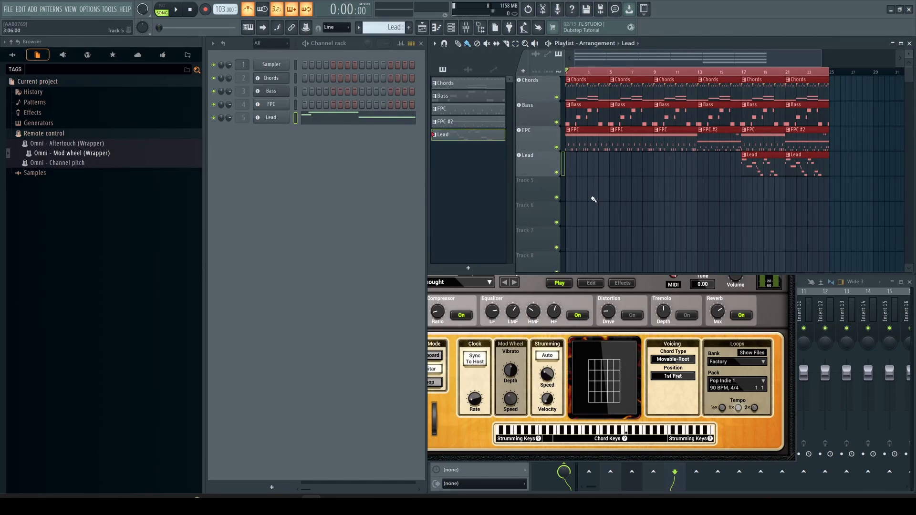
key(space)
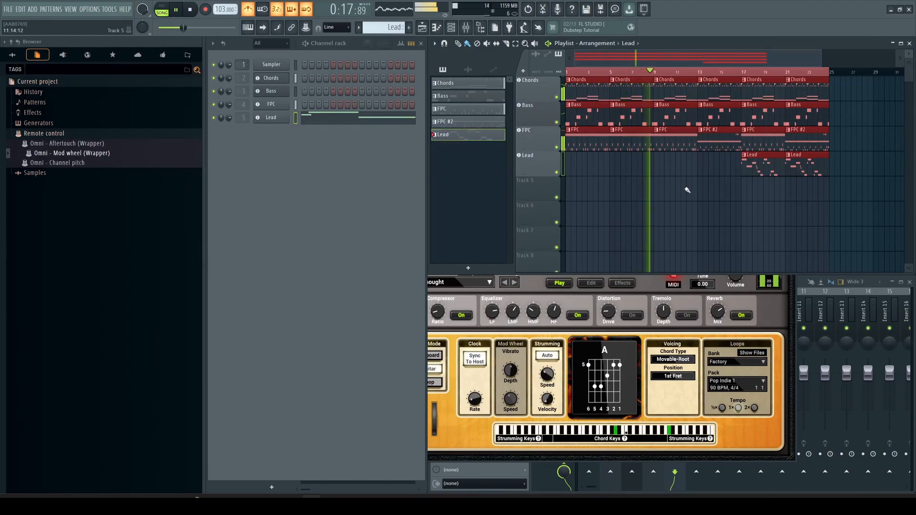
key(space)
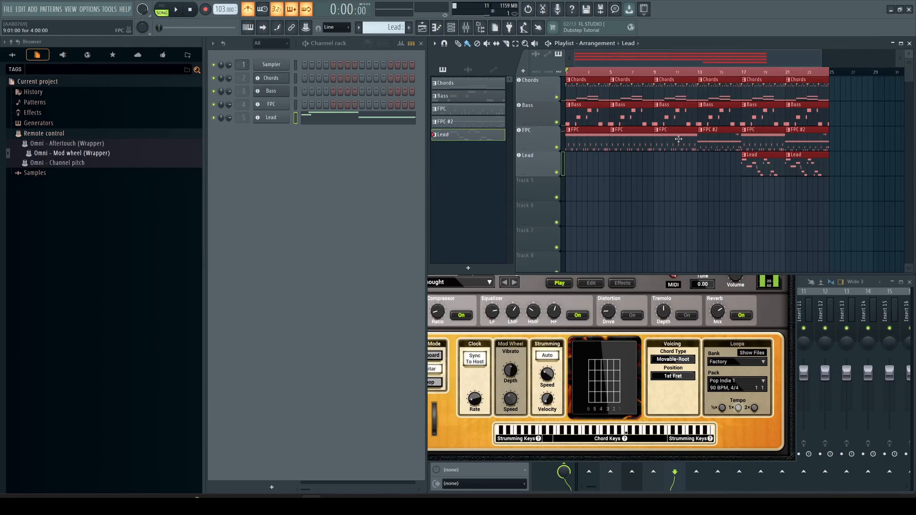
click(731, 71)
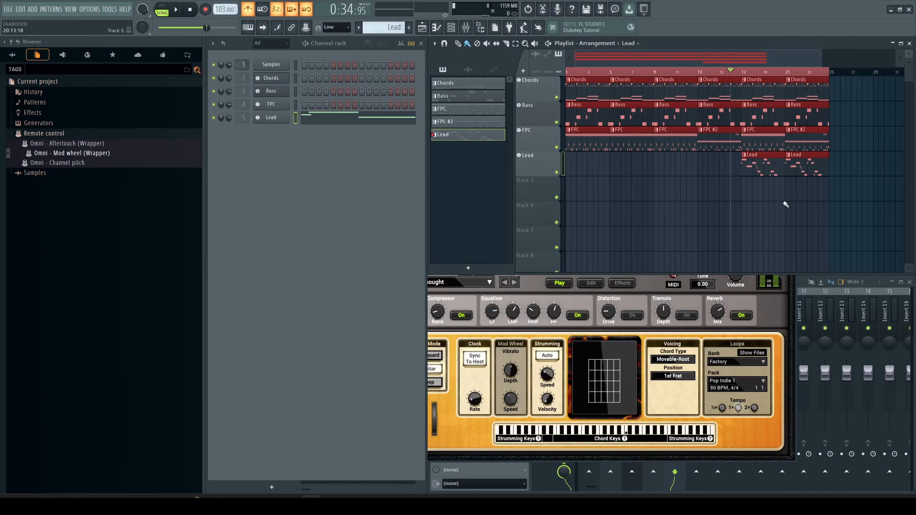
key(space)
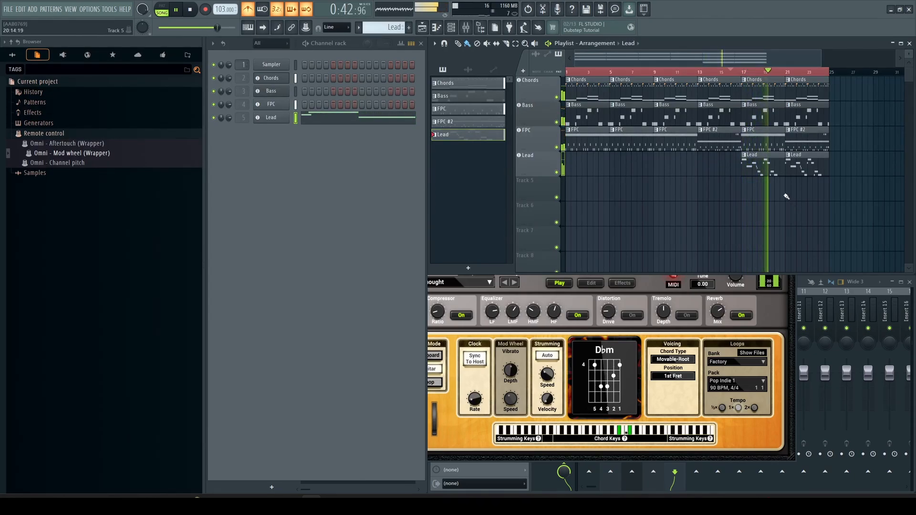
key(space)
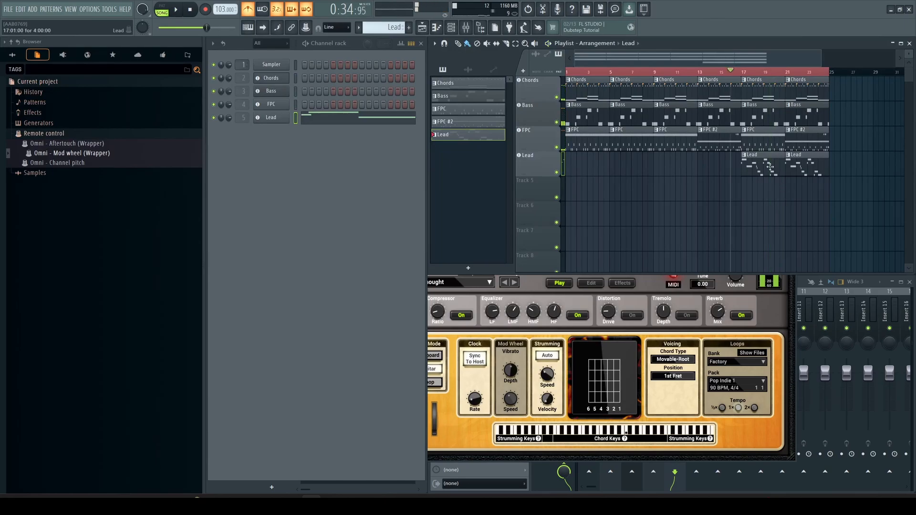
- In the Lead pattern, move bar 1's long A5 note two steps earlier, to step 7
double_click(763, 156)
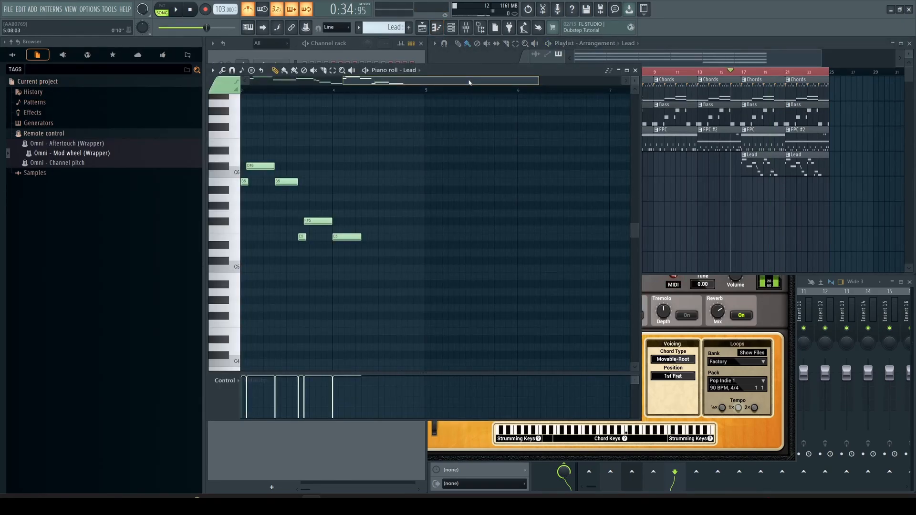
drag(467, 86, 280, 87)
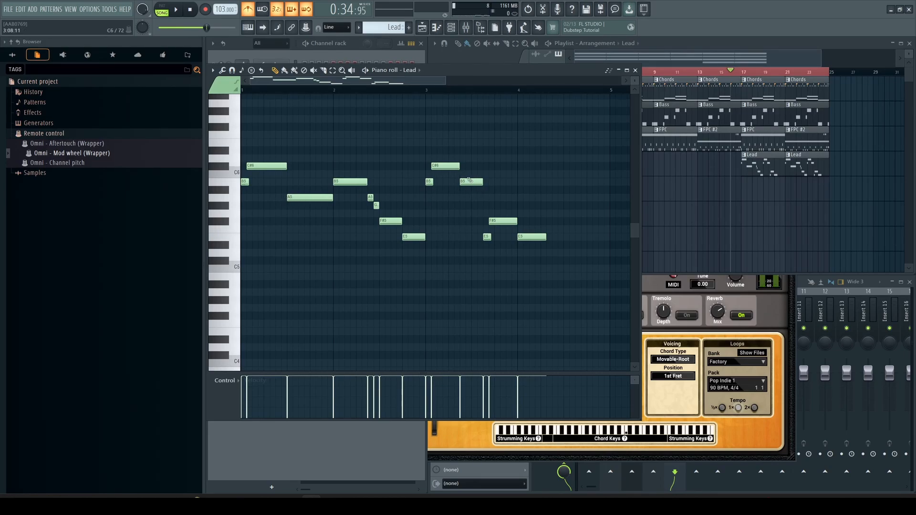
drag(498, 170, 461, 188)
drag(338, 195, 279, 221)
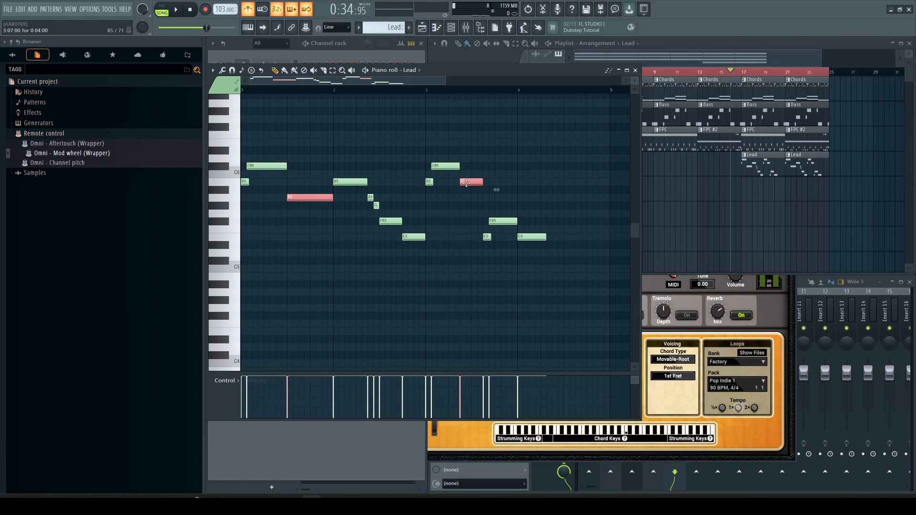
click(455, 214)
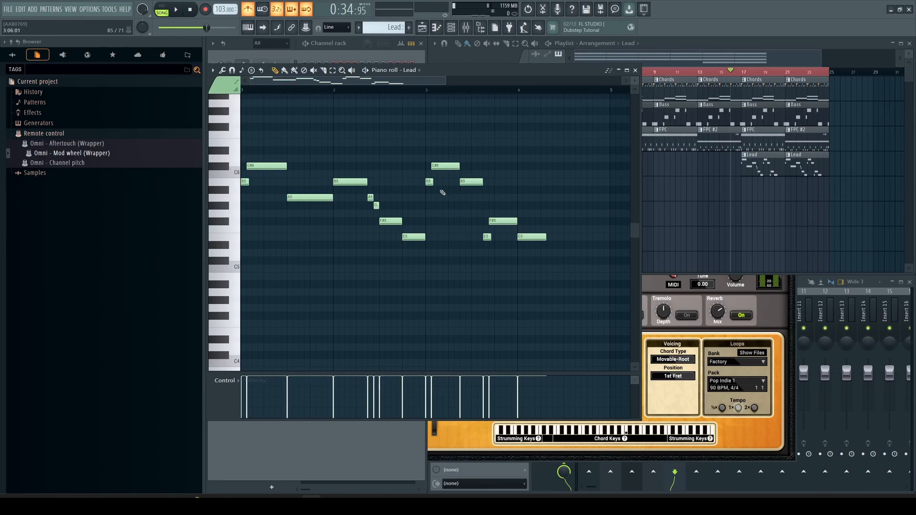
drag(310, 197, 291, 197)
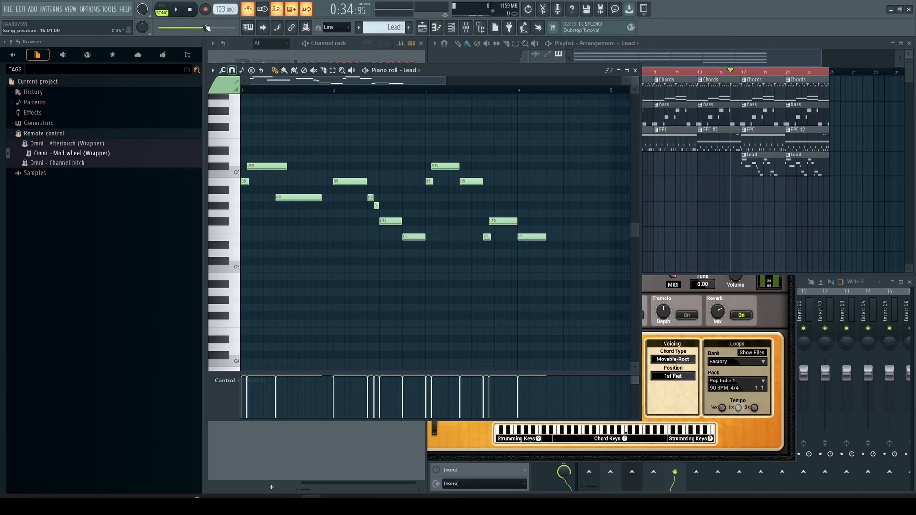
- Play from bar 17, shorten bar 1's C#6 note to five steps so it meets the A5, and play again
click(745, 71)
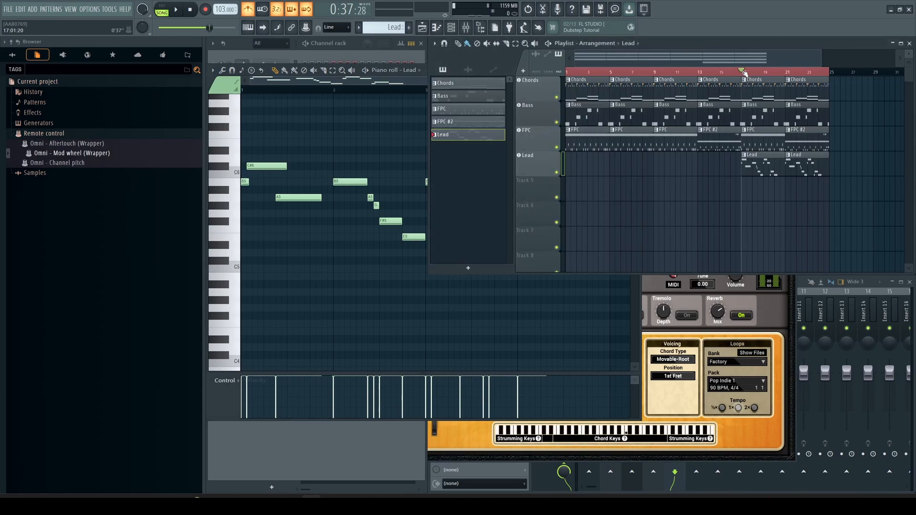
key(space)
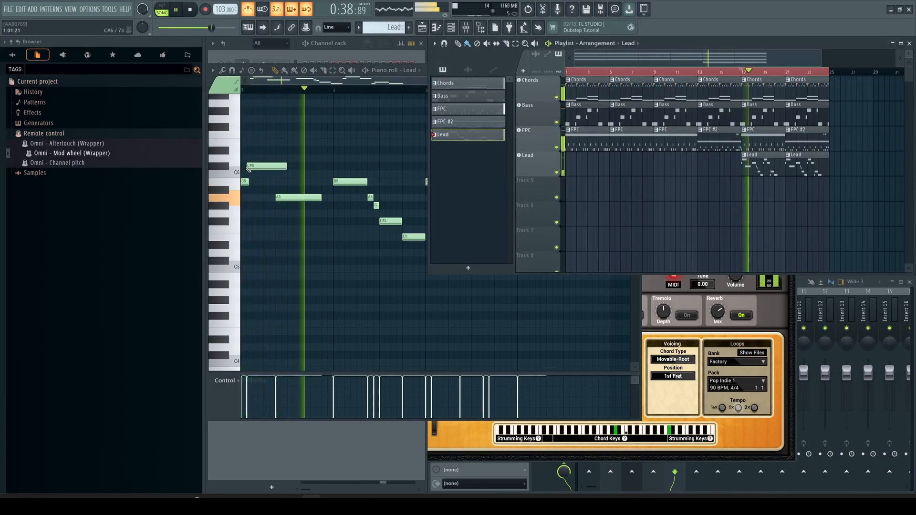
key(space)
click(223, 406)
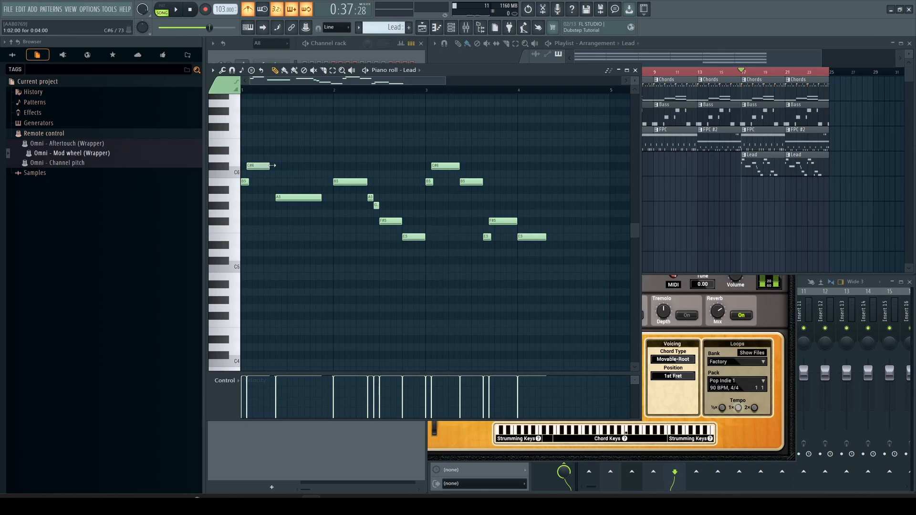
key(space)
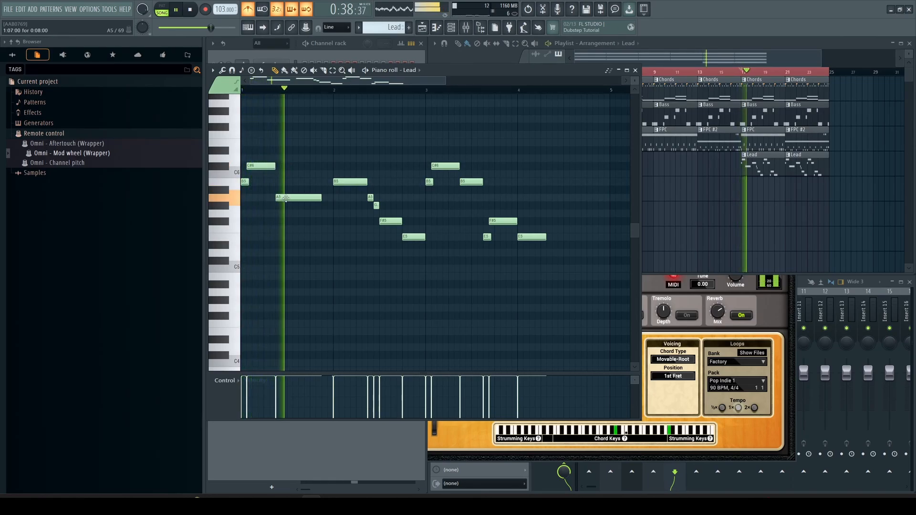
- Try bar 1's long A5 note at B5 during playback, return it to A5, and play the melody from bar 17
drag(285, 199, 286, 183)
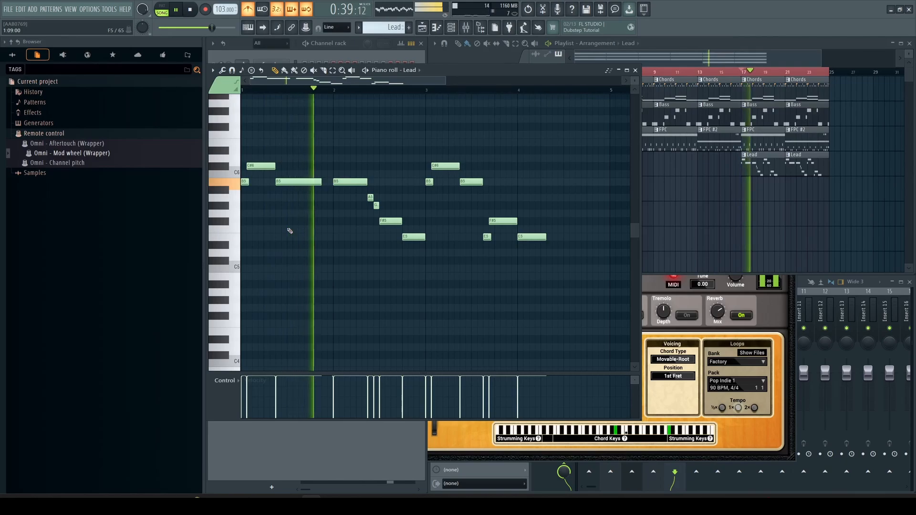
key(space)
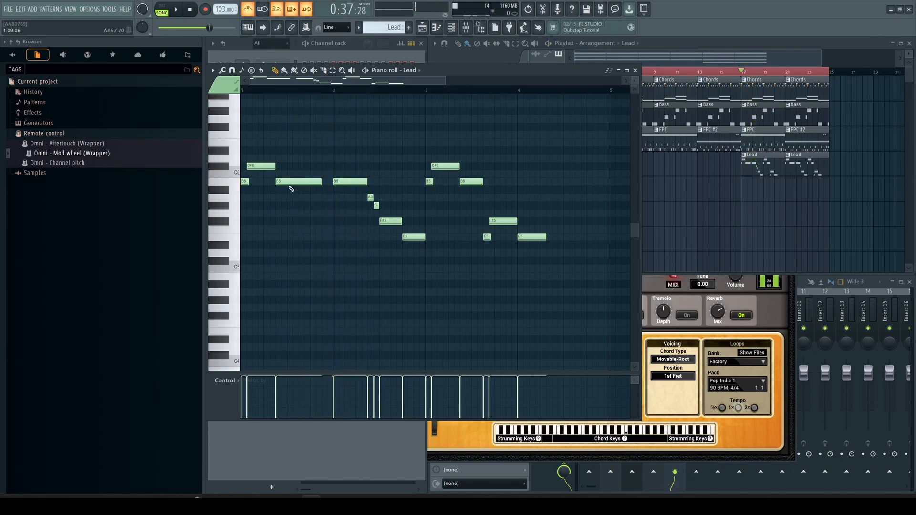
drag(290, 181, 290, 197)
key(space)
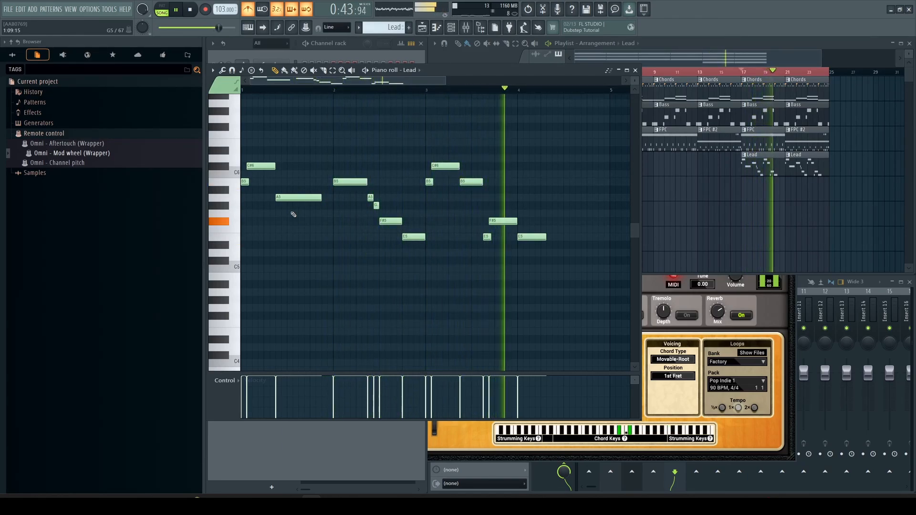
- Stop the melody playback, close the piano roll and play the arrangement from bar 13
key(space)
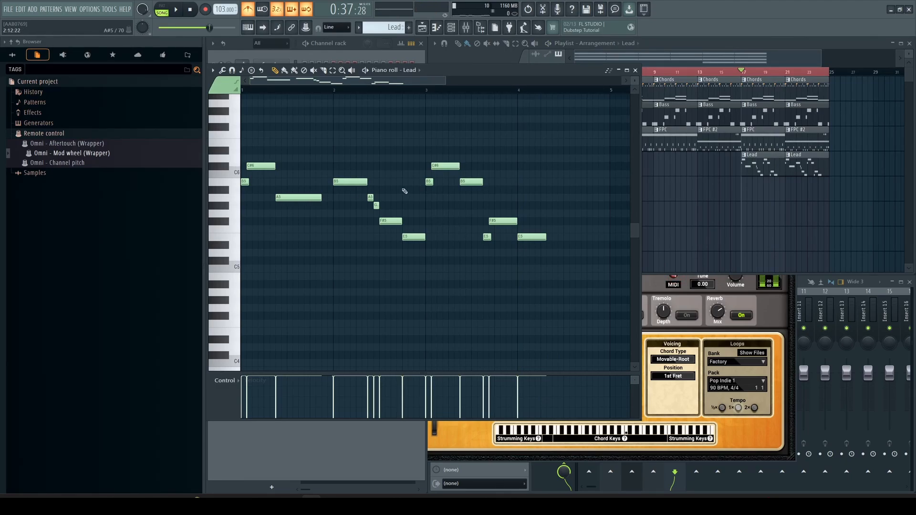
click(636, 70)
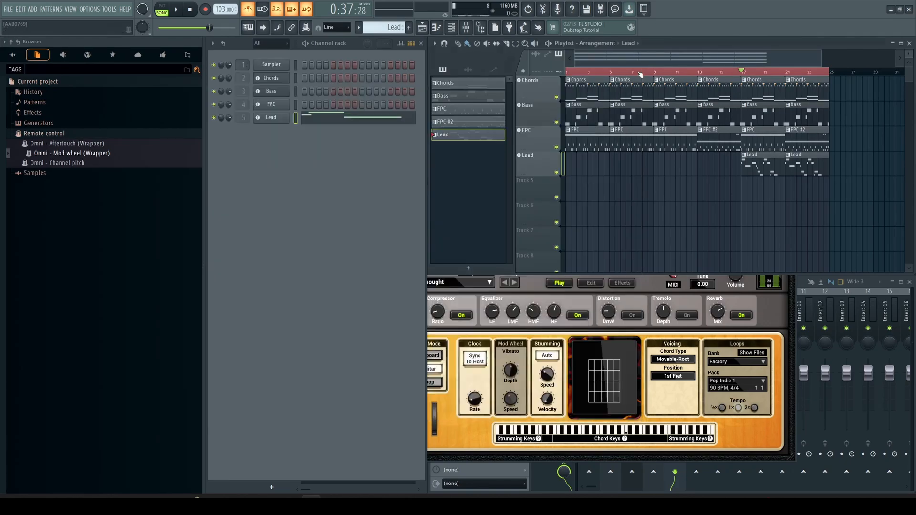
click(725, 73)
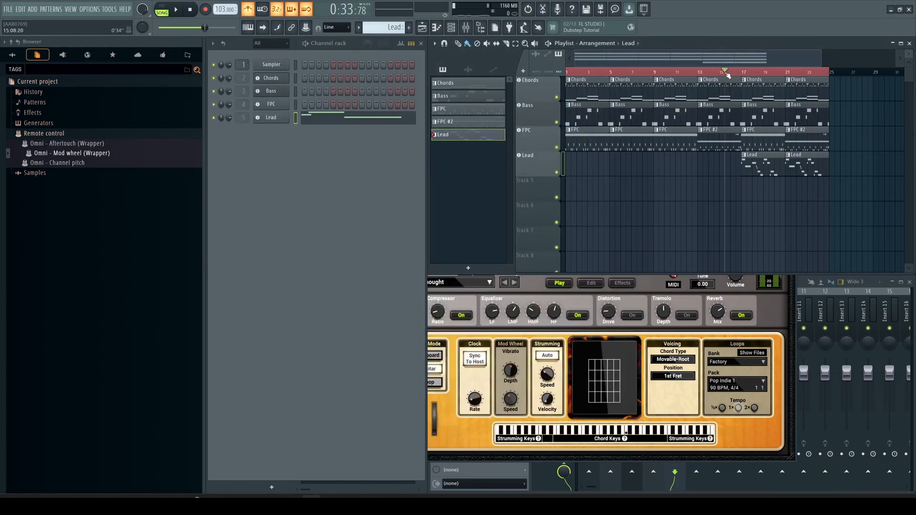
click(705, 73)
key(space)
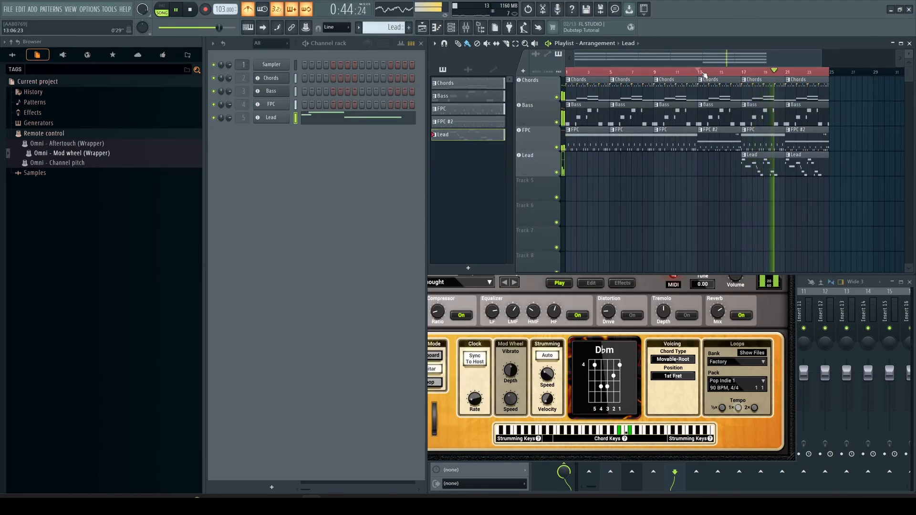
key(space)
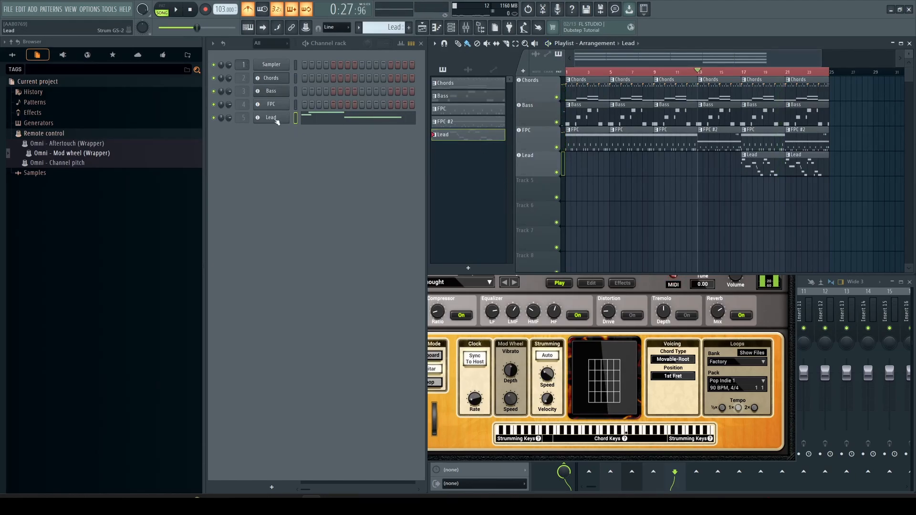
- Add a FLEX channel and load the Ace Nylon MK I preset from the Essential Guitars pack
click(271, 487)
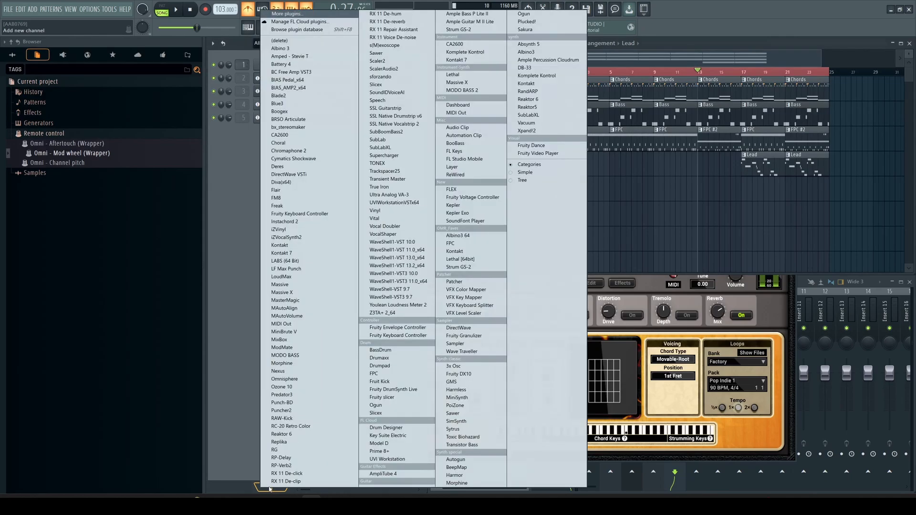
click(475, 190)
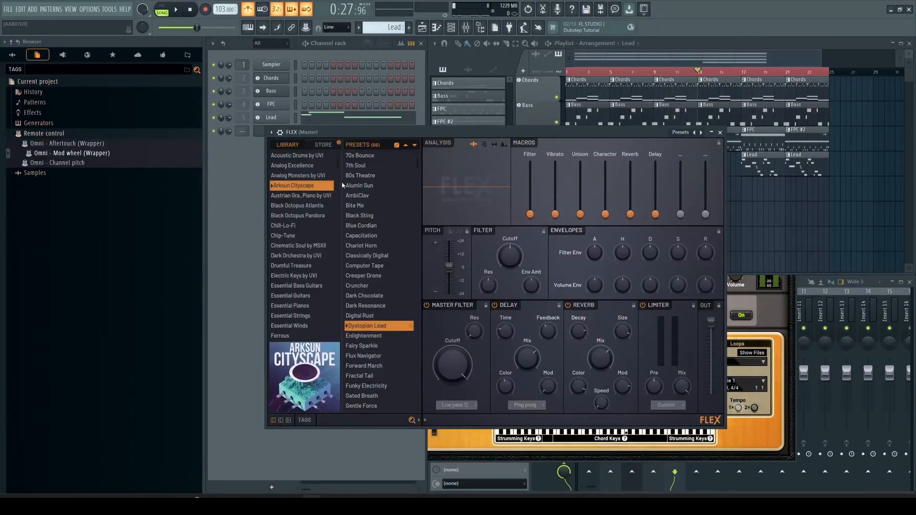
click(300, 296)
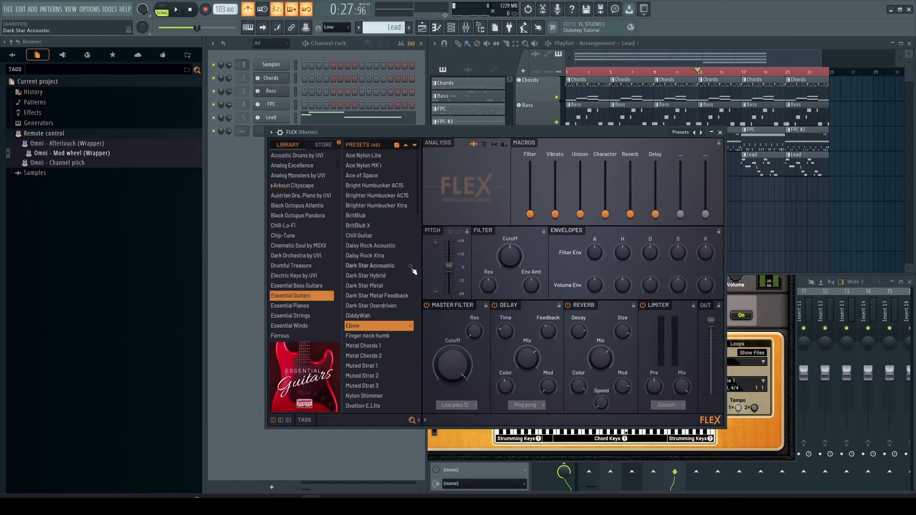
click(380, 166)
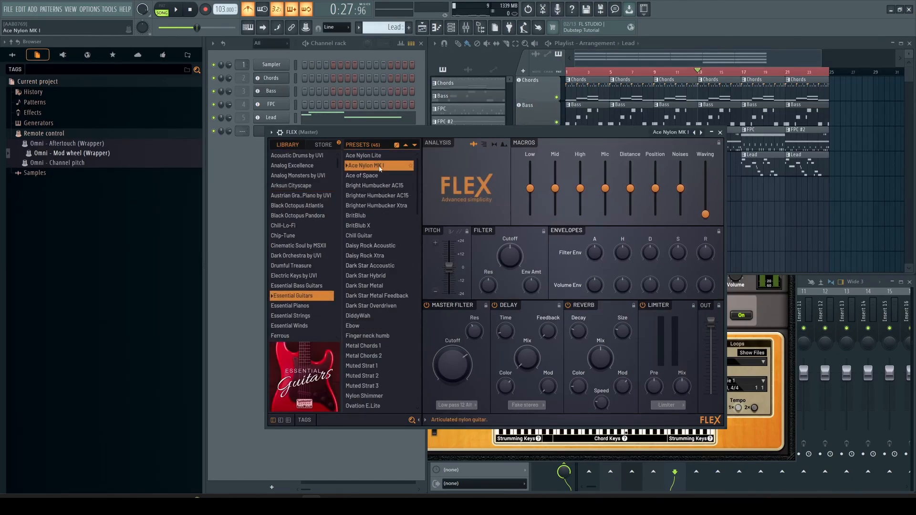
click(721, 132)
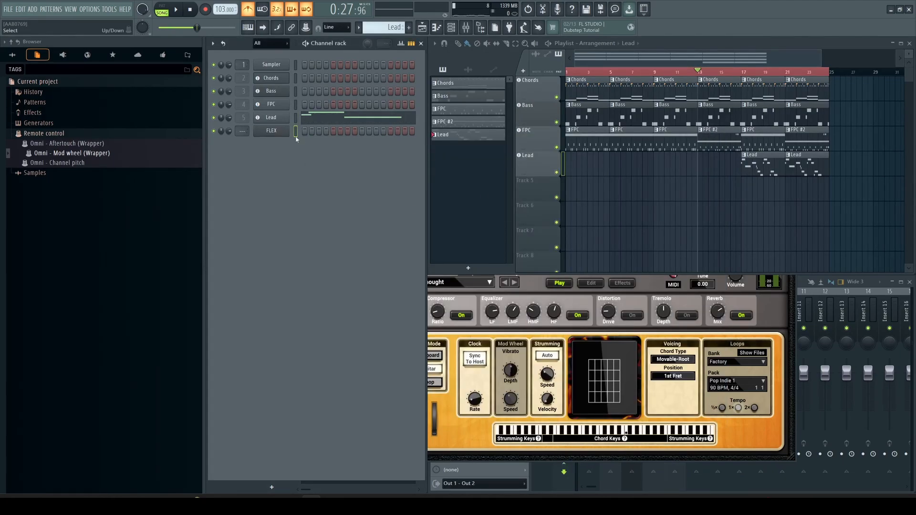
- Paste the Lead melody into the FLEX channel, mute the Lead channel and play the pattern on its own
key(ctrl+v)
click(214, 118)
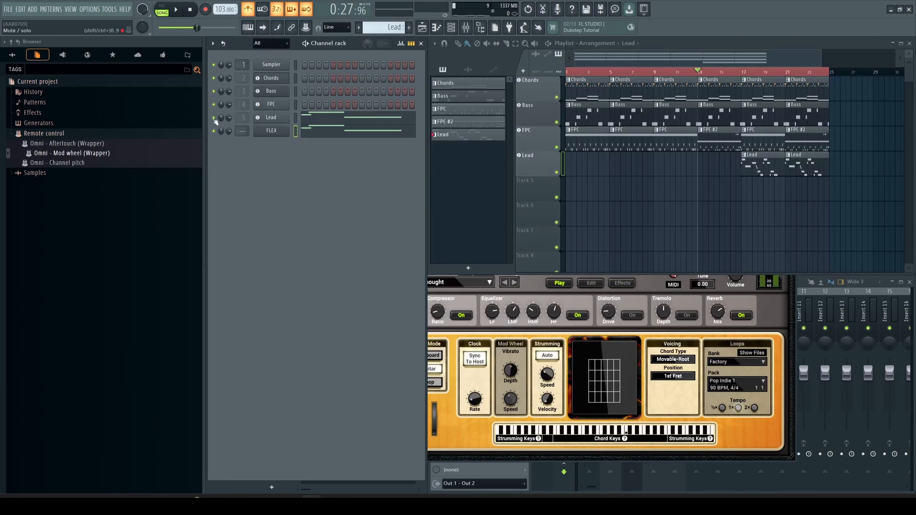
key(l)
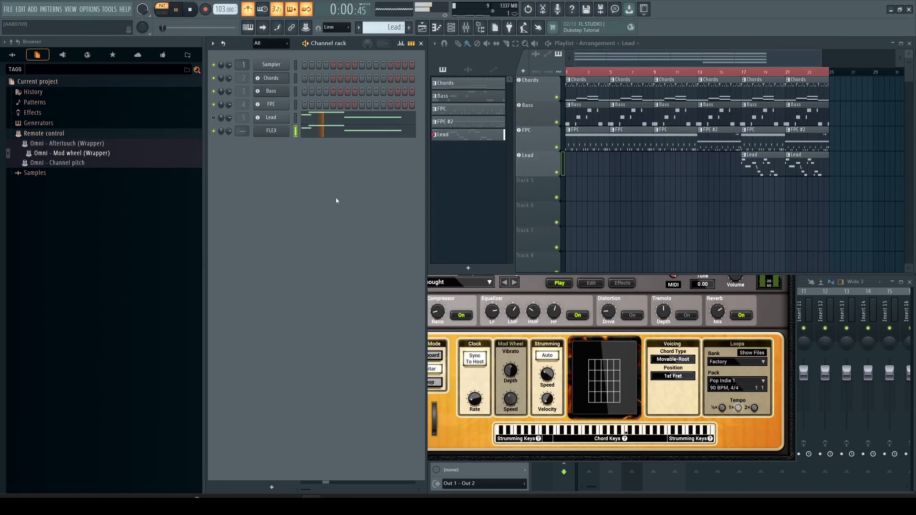
- In the FLEX melody, delete bars 1 and 3's short B5 and E5 grace notes and move the following C#6 and F#5 notes into their places
click(328, 133)
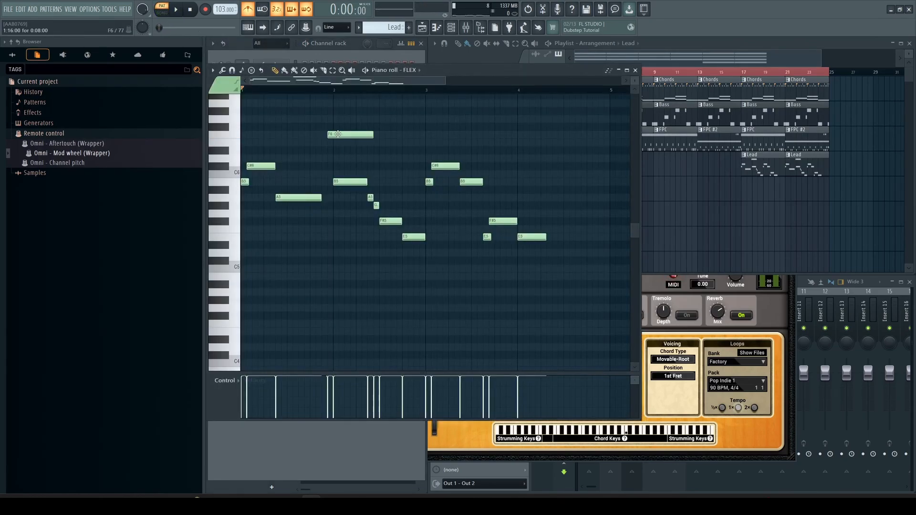
right_click(338, 134)
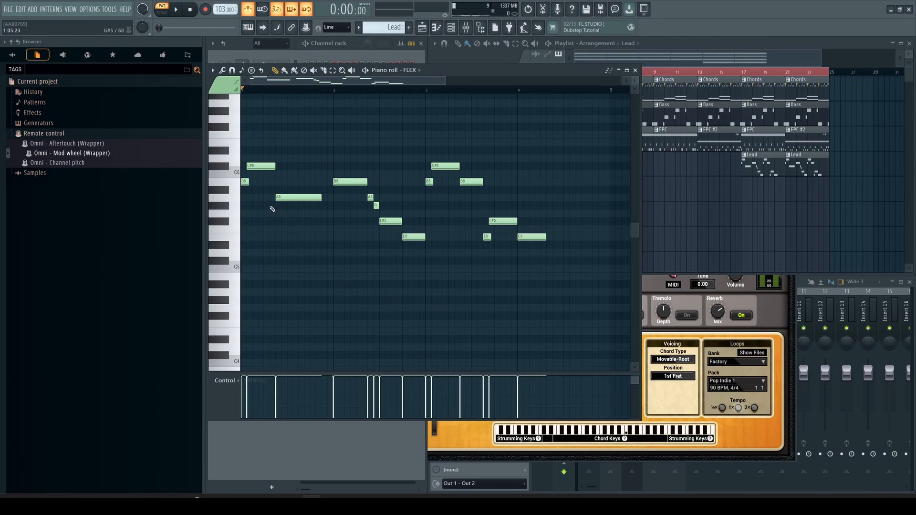
right_click(245, 183)
drag(252, 166, 245, 167)
click(251, 166)
drag(444, 165, 438, 166)
right_click(429, 181)
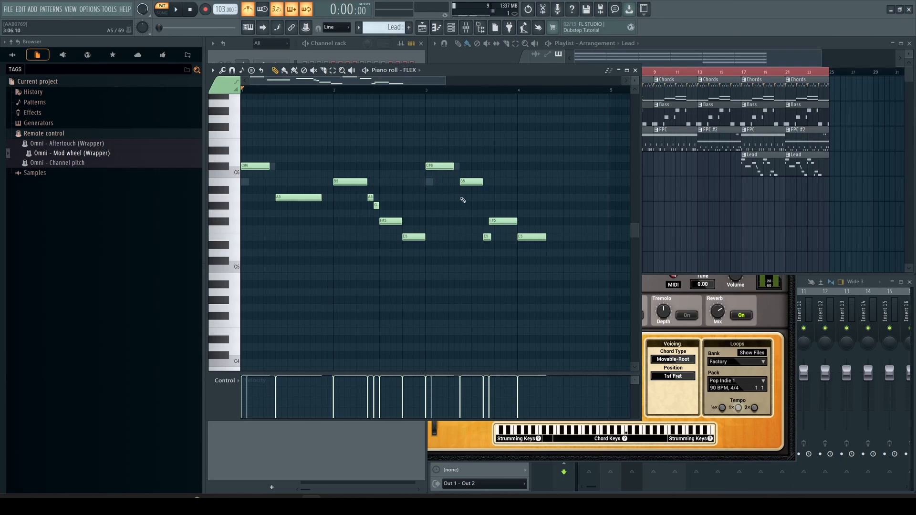
drag(496, 221, 490, 221)
right_click(487, 237)
- Try lowering the velocities of all FLEX notes except both C#6 notes and bar 3's F#5 with level scaling, and play the pattern
drag(432, 267, 292, 181)
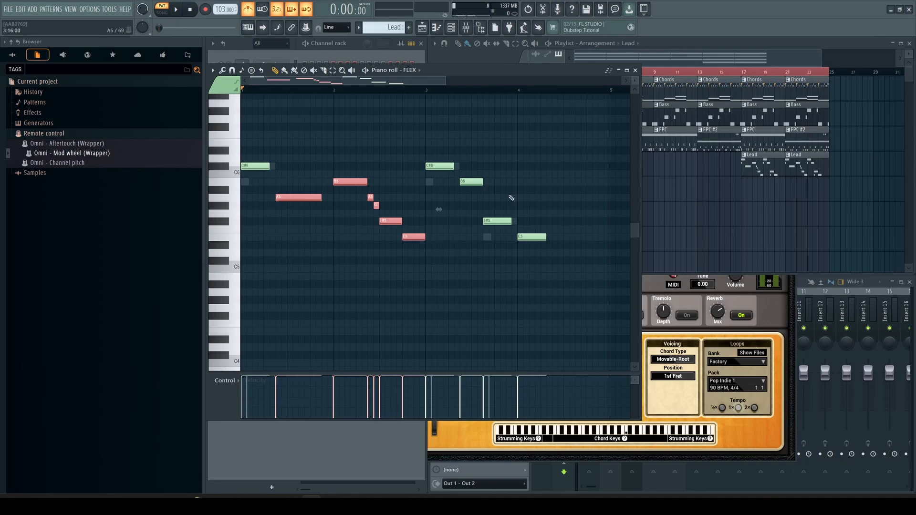
drag(495, 179, 454, 188)
drag(514, 166, 479, 200)
drag(568, 218, 531, 258)
drag(572, 217, 520, 253)
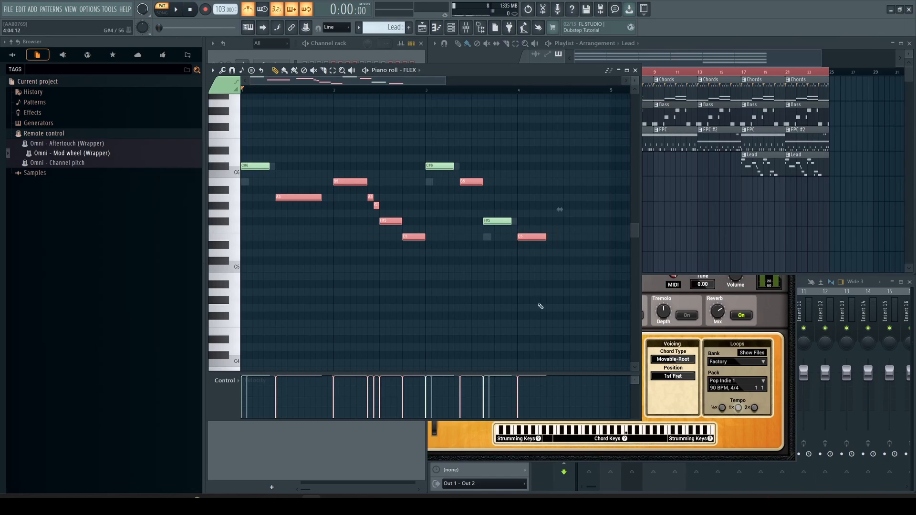
key(alt+x)
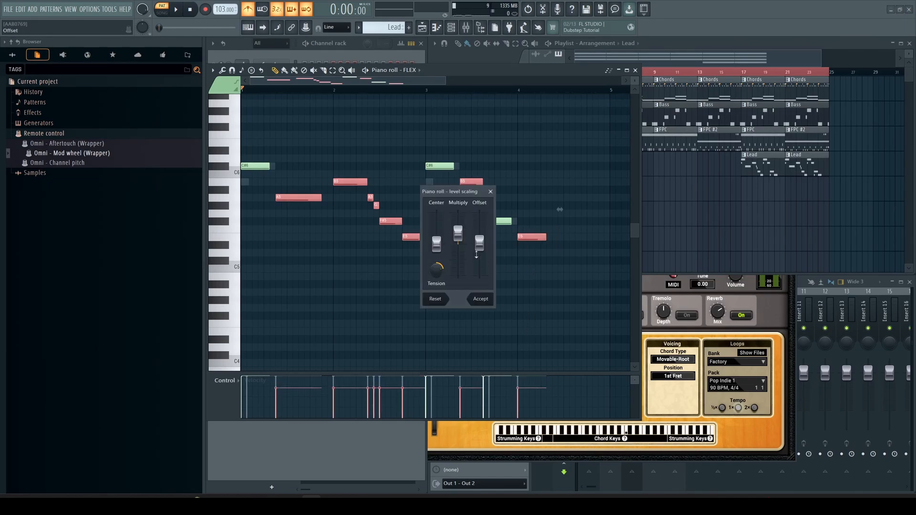
key(space)
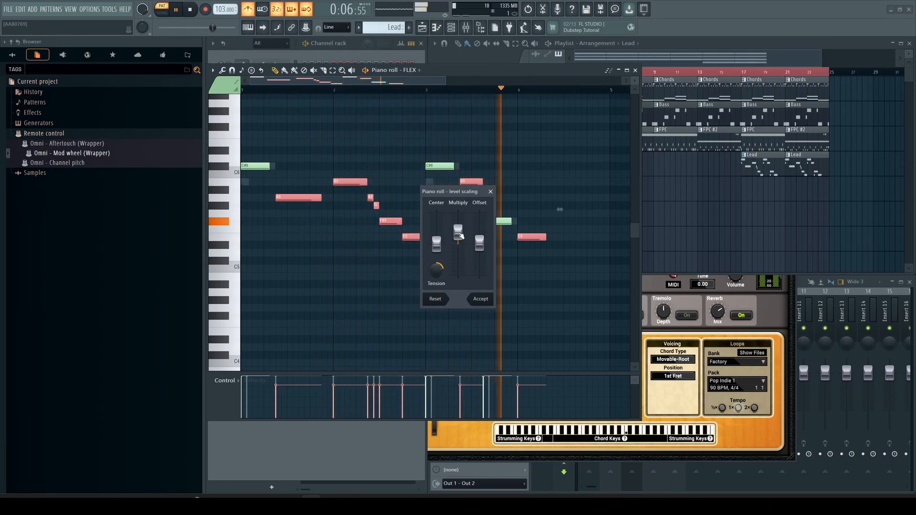
key(space)
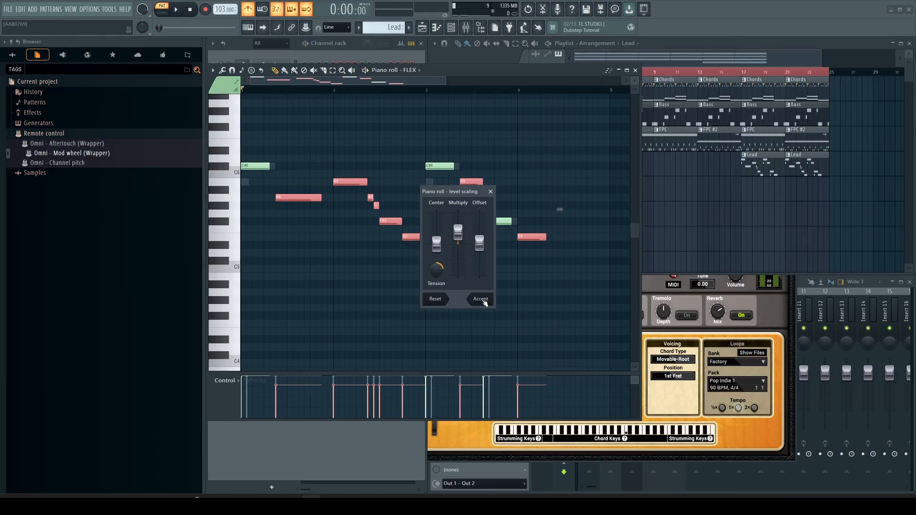
click(491, 192)
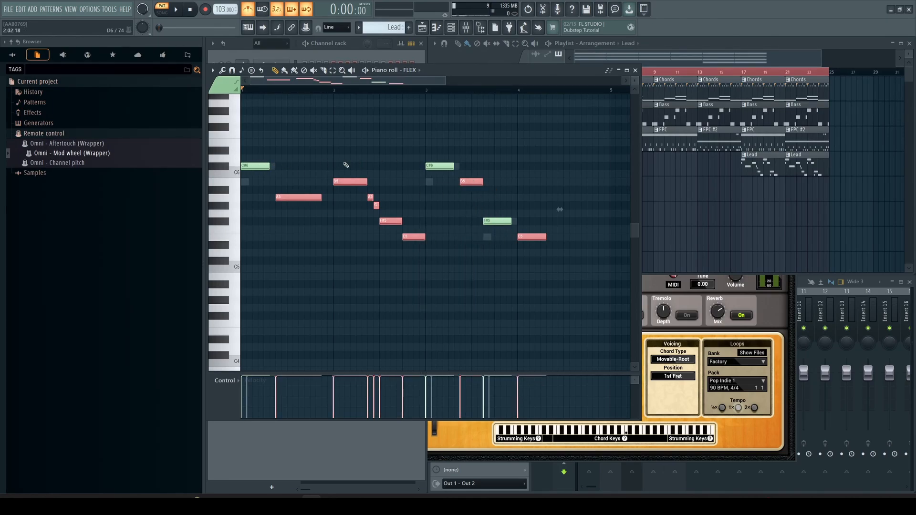
- Restore the original Lead melody with its grace notes in the FLEX channel and reopen its piano roll
click(262, 165)
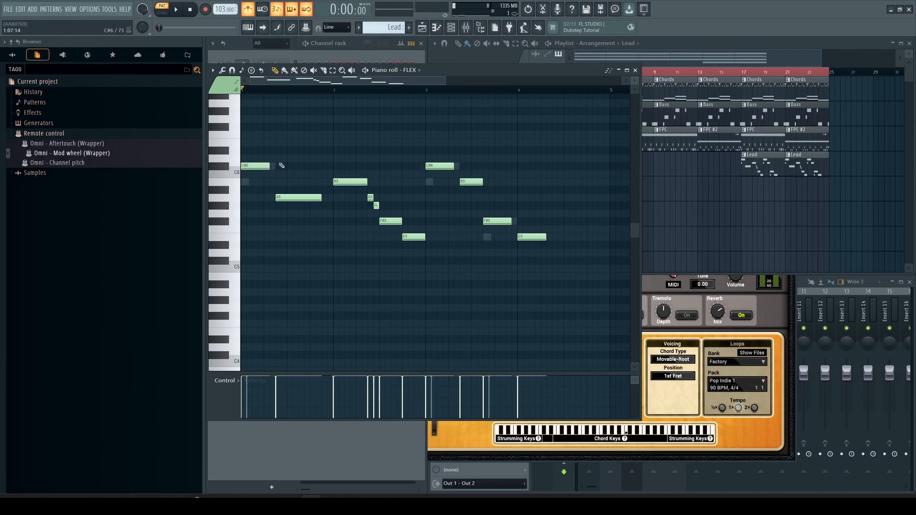
click(635, 70)
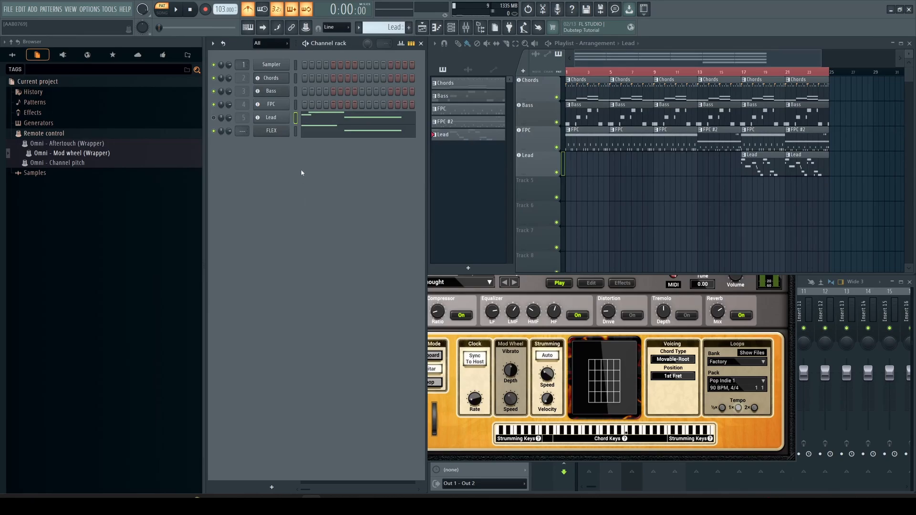
click(296, 133)
click(319, 131)
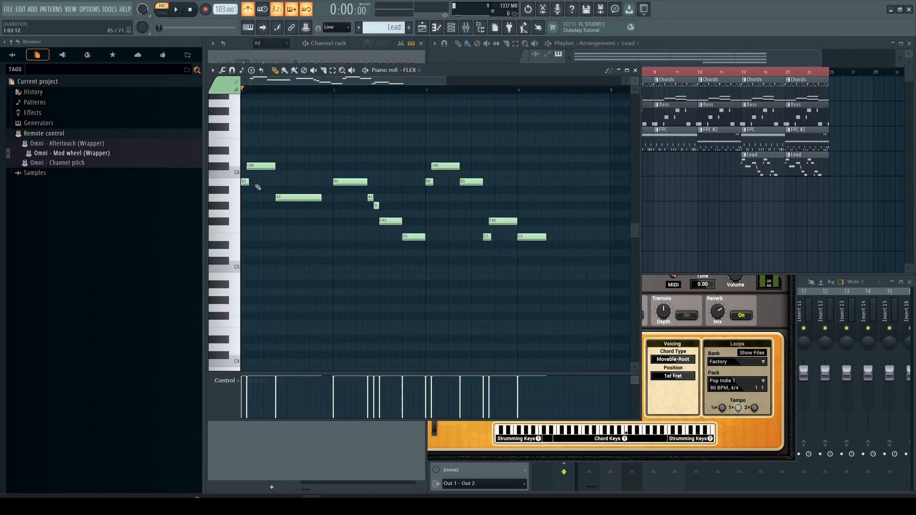
- Move the piano roll clear of the channel rack and try reducing all FLEX note velocities with level scaling
drag(441, 70, 573, 105)
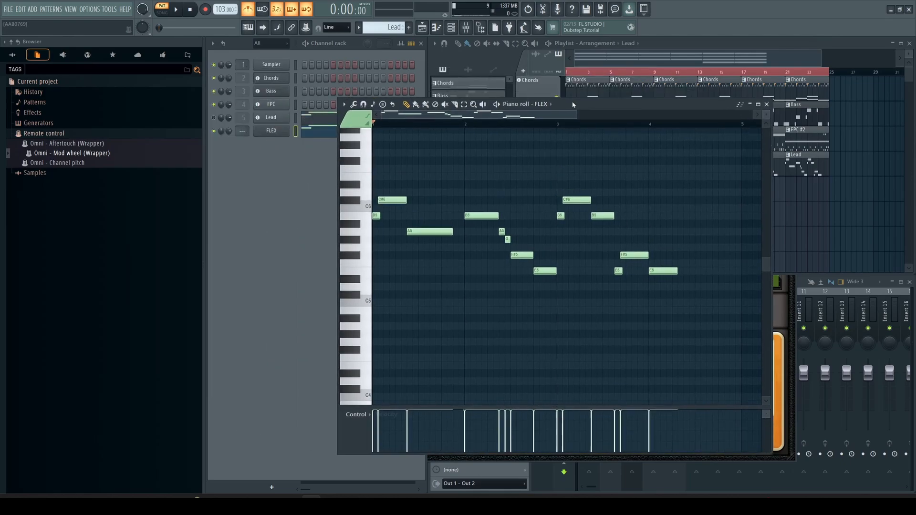
key(alt+x)
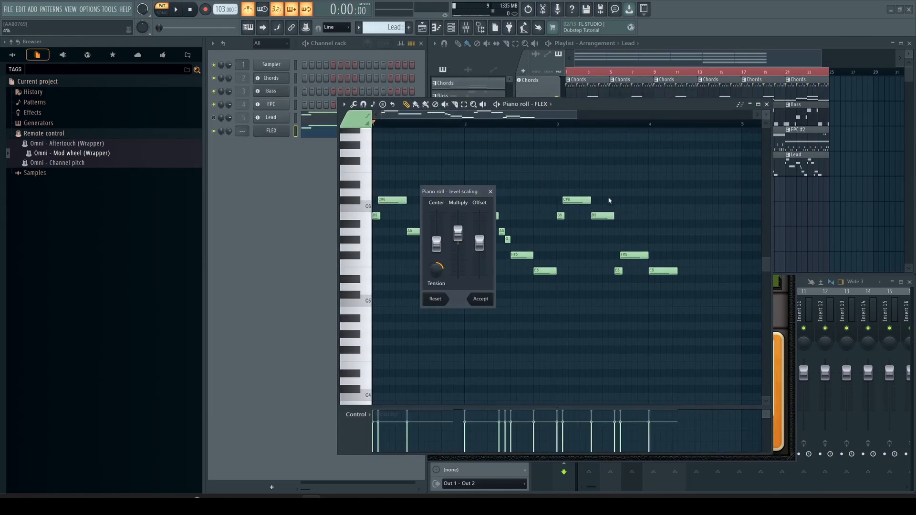
drag(458, 234, 458, 233)
click(492, 192)
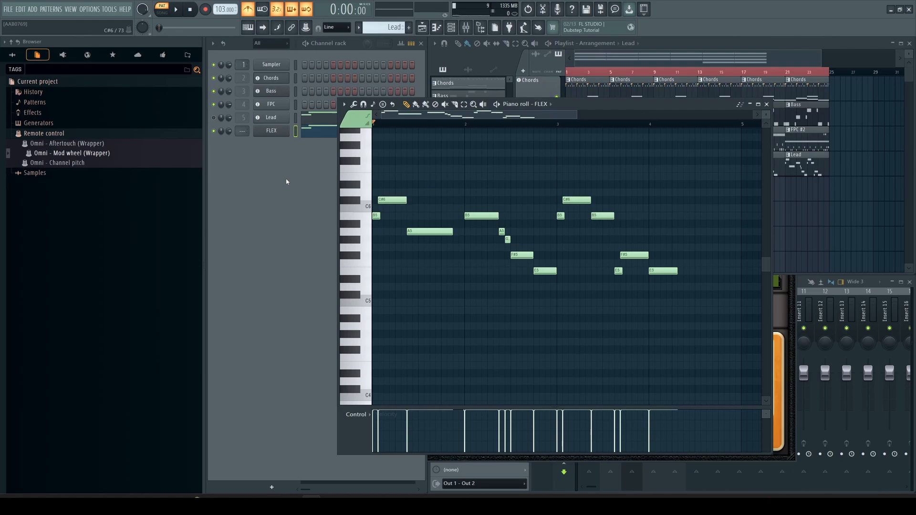
- Set the FLEX channel's polyphony to Mono in its miscellaneous settings
click(271, 131)
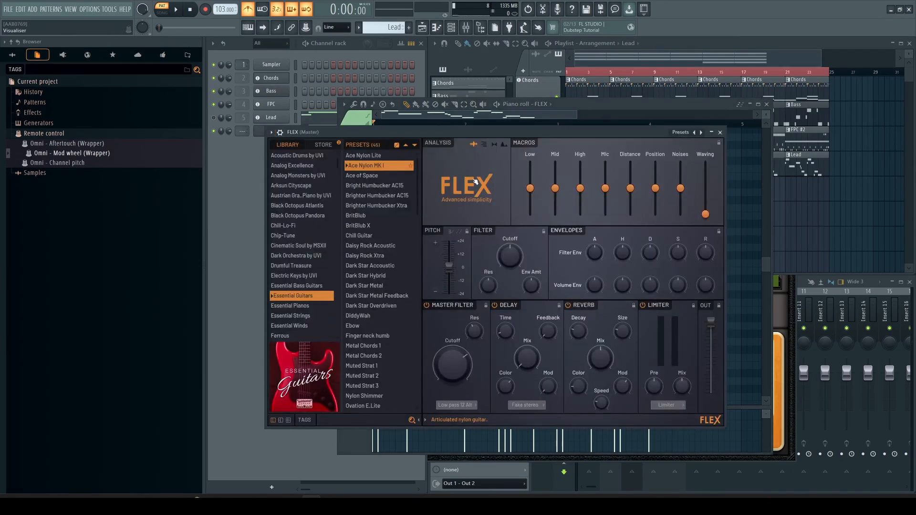
click(271, 132)
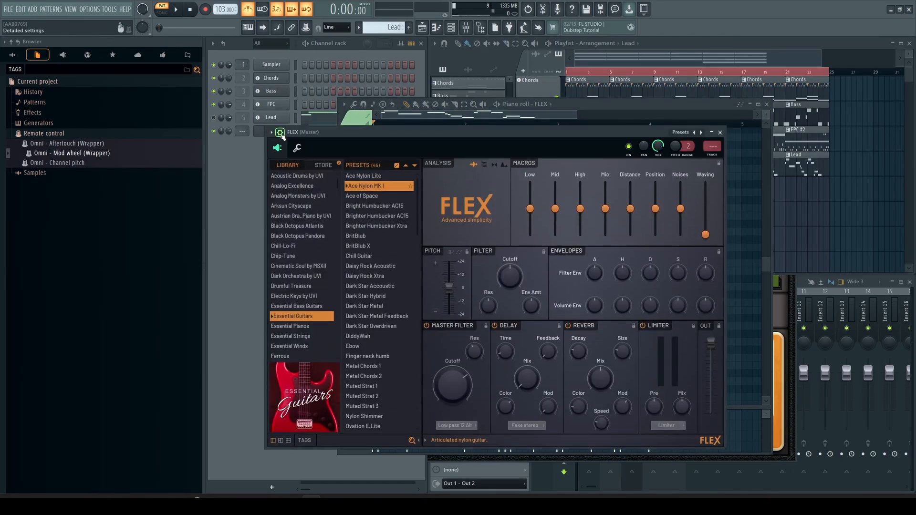
click(298, 149)
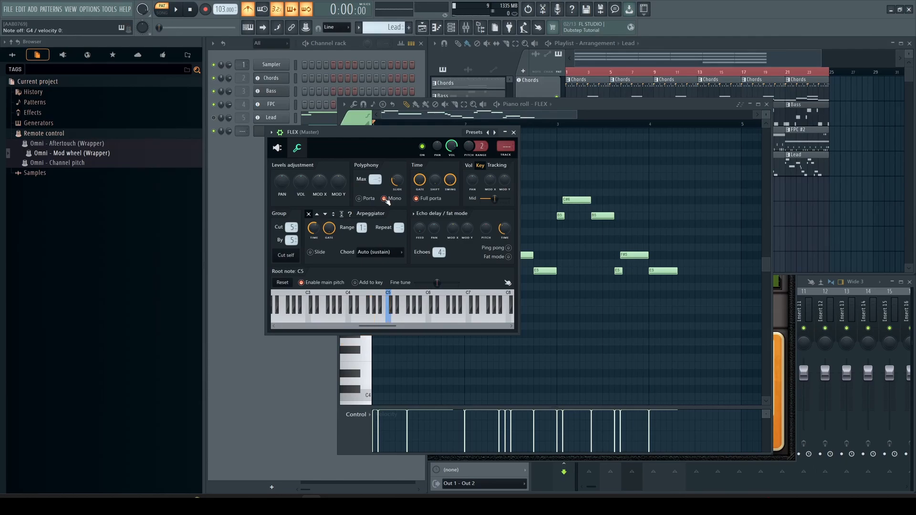
click(514, 132)
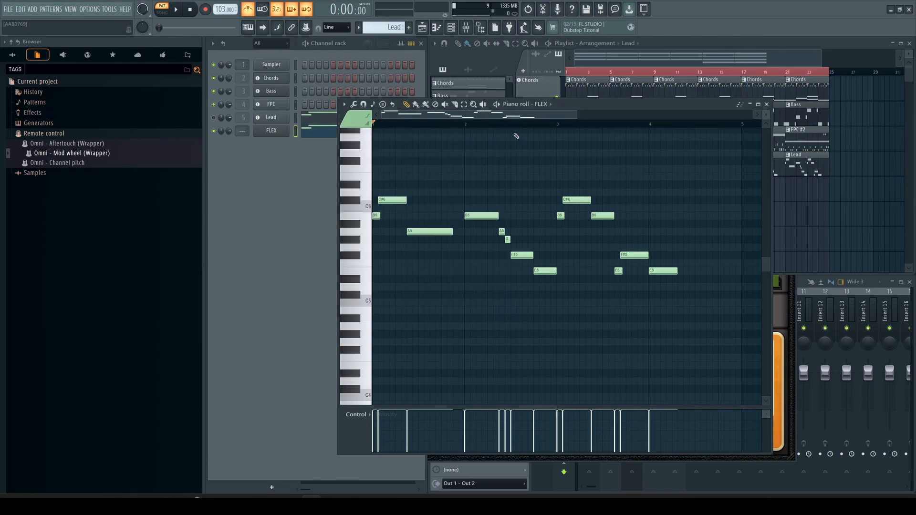
- Select the B5–C#6 and E5–F#5 grace-note pairs in bars 1 and 3, clear the selection and play the FLEX melody
drag(392, 194, 366, 231)
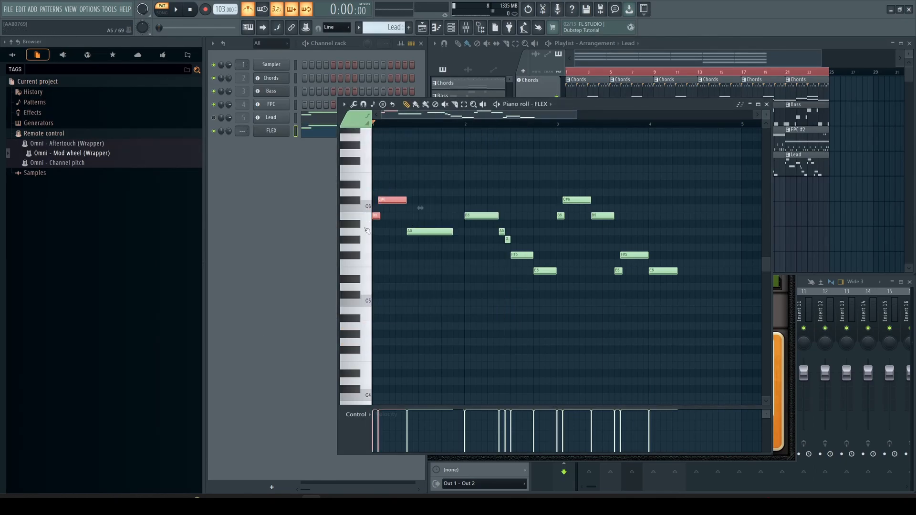
drag(577, 194, 559, 220)
drag(627, 251, 608, 309)
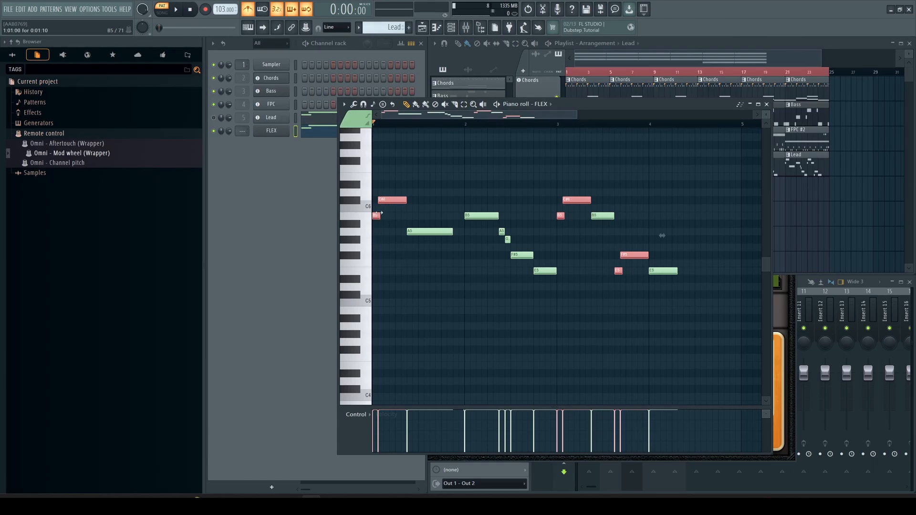
click(355, 204)
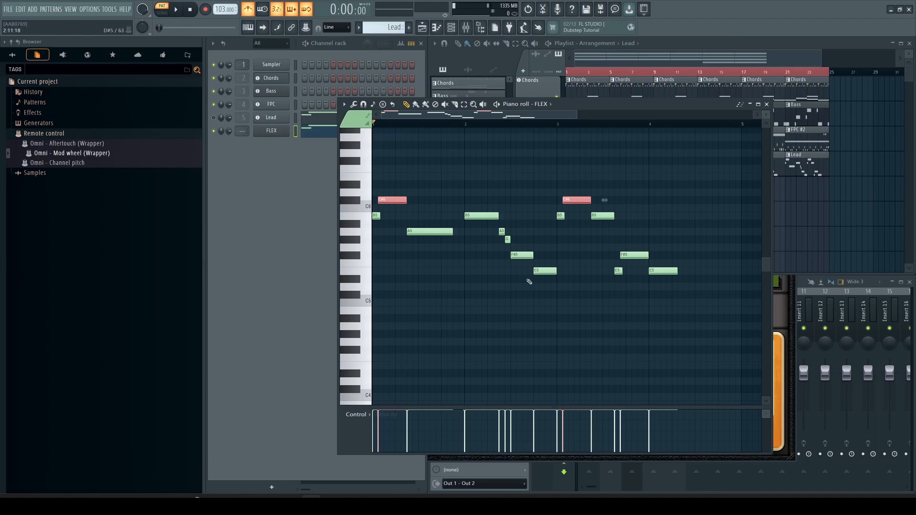
click(408, 190)
key(space)
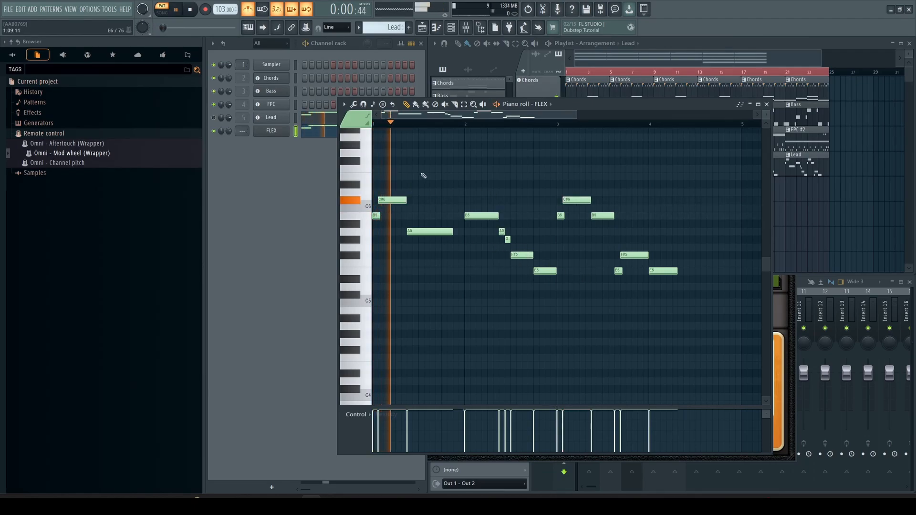
- Scale all FLEX note velocities down with level scaling, setting Multiply to 82%, and play the melody
key(space)
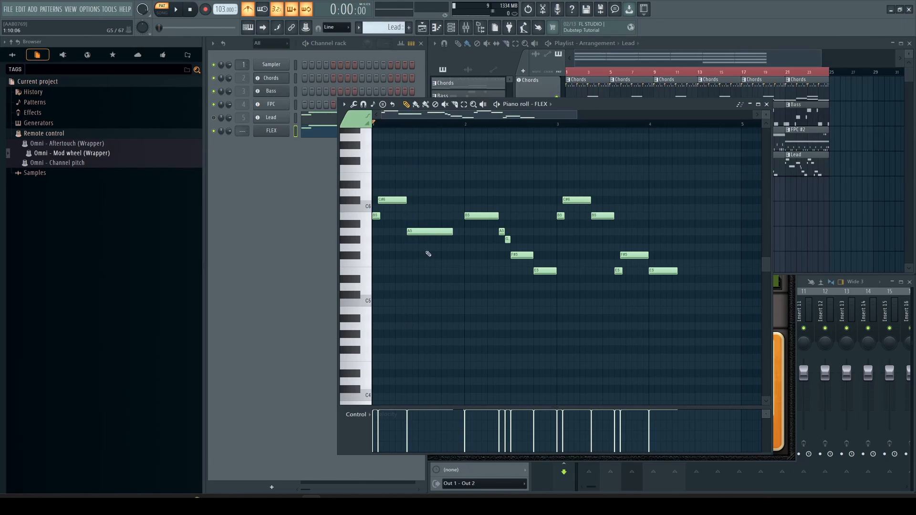
key(alt+x)
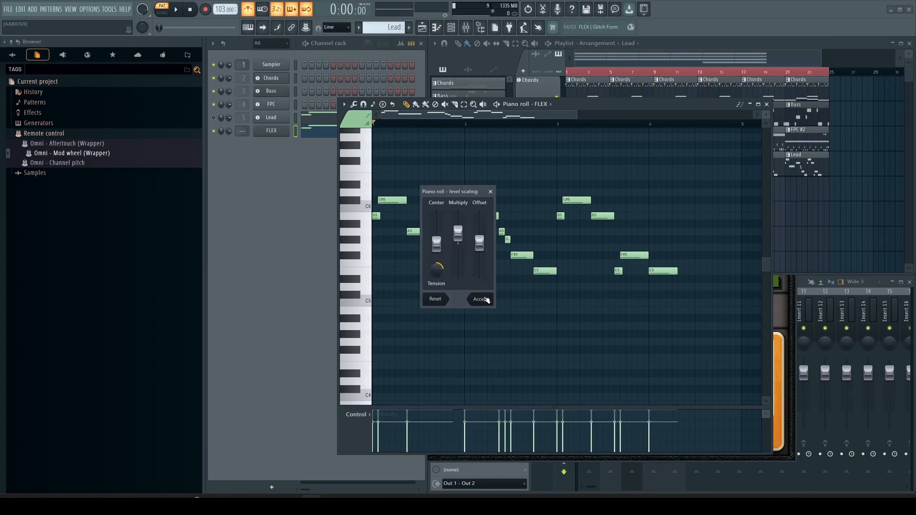
click(478, 300)
key(space)
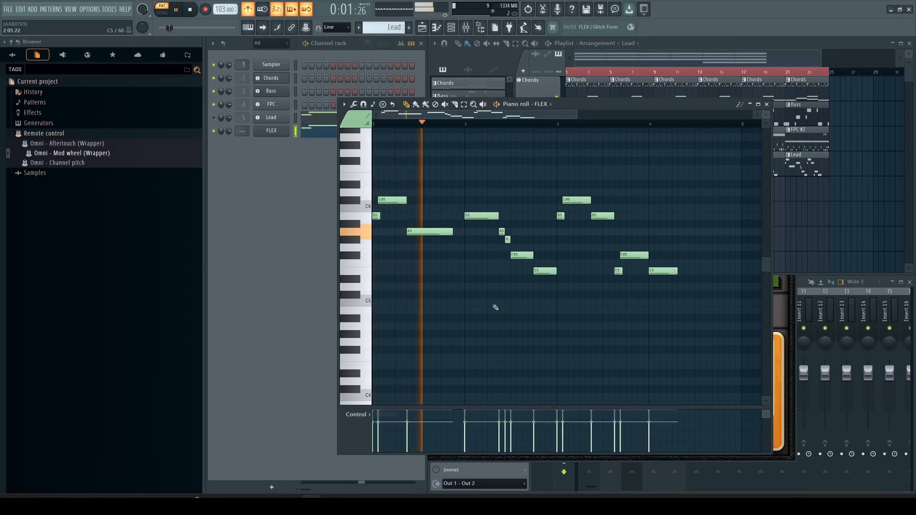
key(space)
key(alt+x)
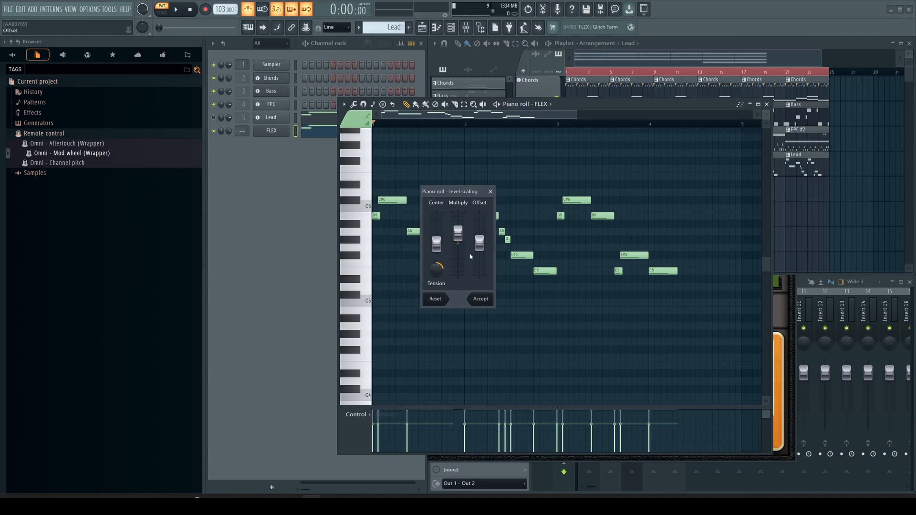
drag(458, 234, 458, 232)
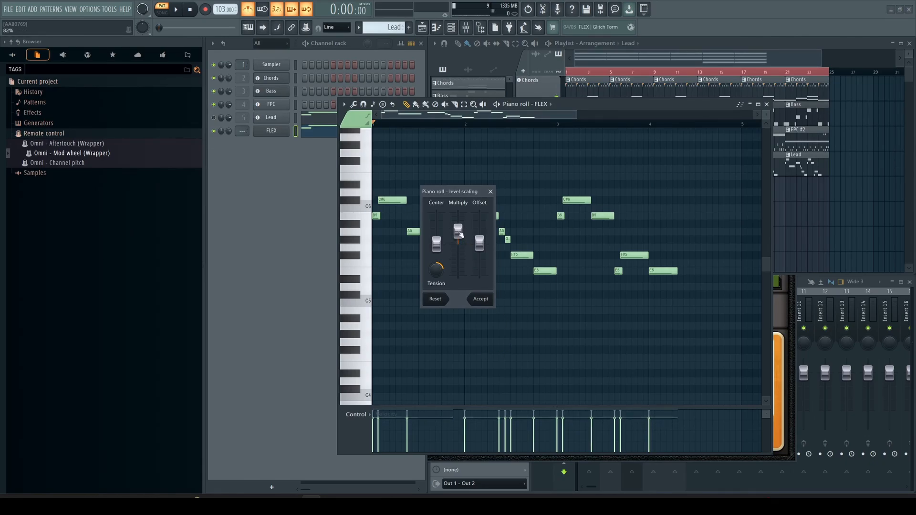
key(space)
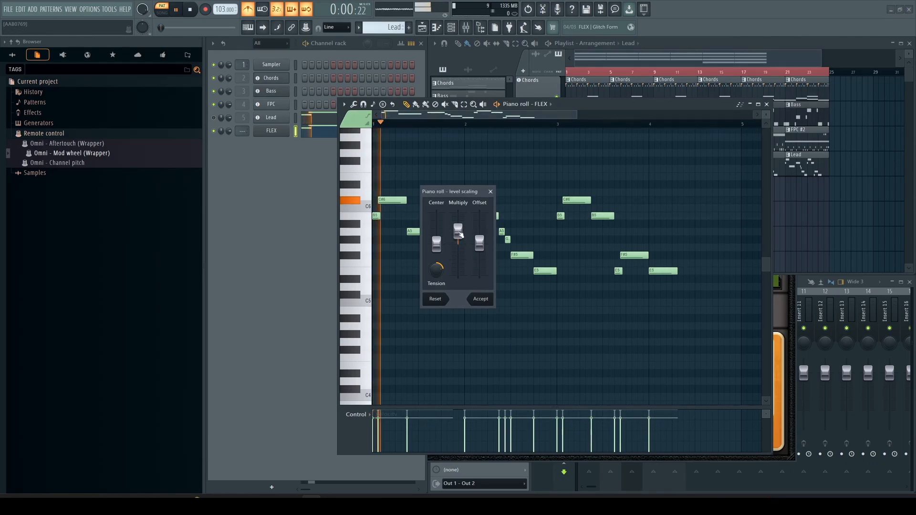
click(480, 298)
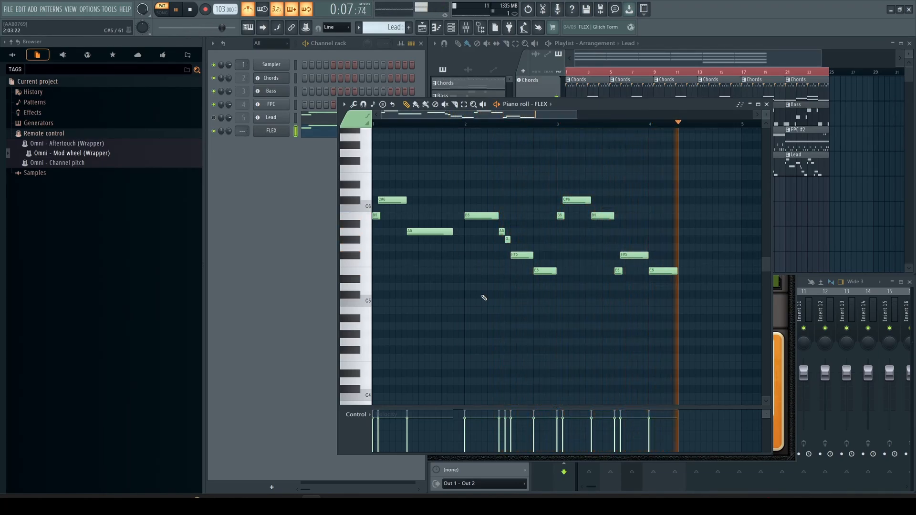
key(space)
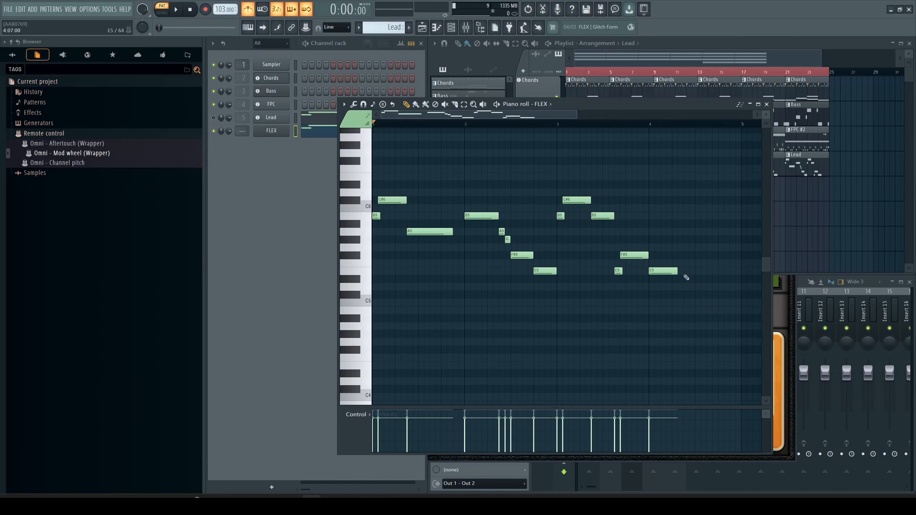
- Shorten the last F#5 and move the final E5 half a beat earlier in both the FLEX and Lead melodies, then play the pattern
click(667, 271)
drag(667, 271, 654, 272)
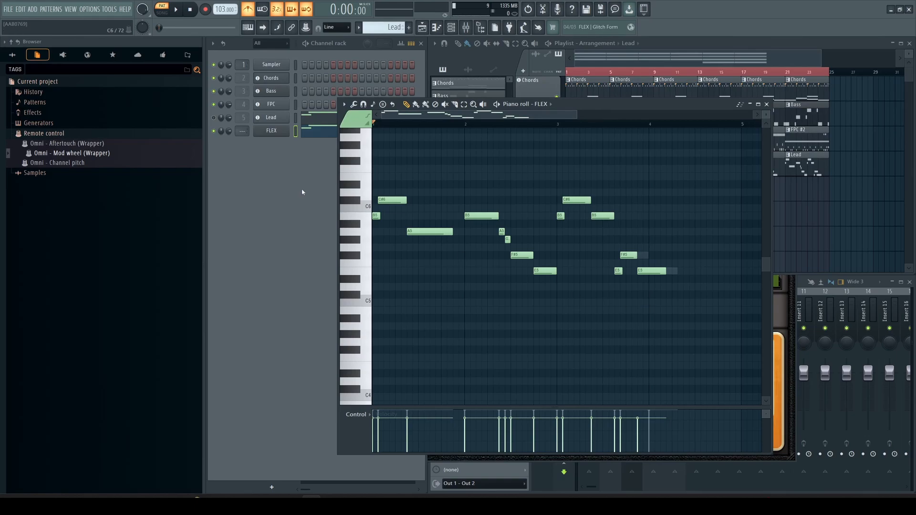
click(313, 117)
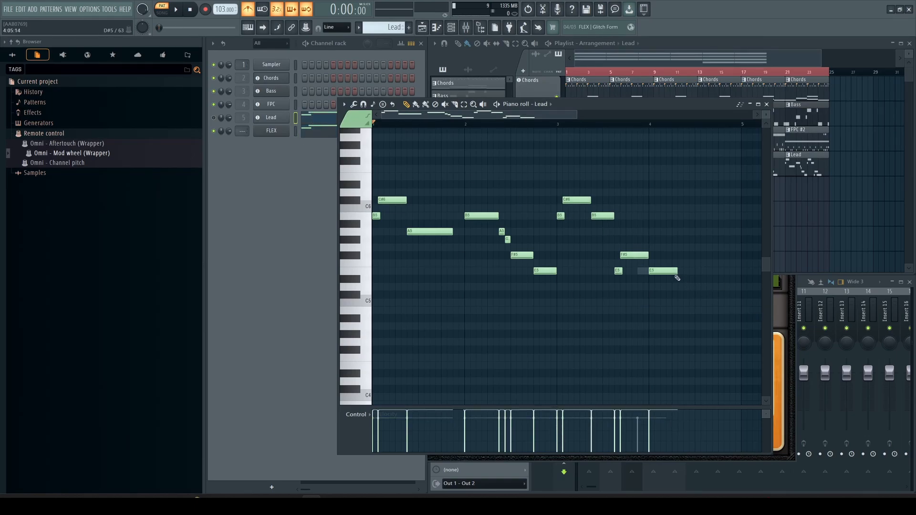
drag(676, 275, 634, 255)
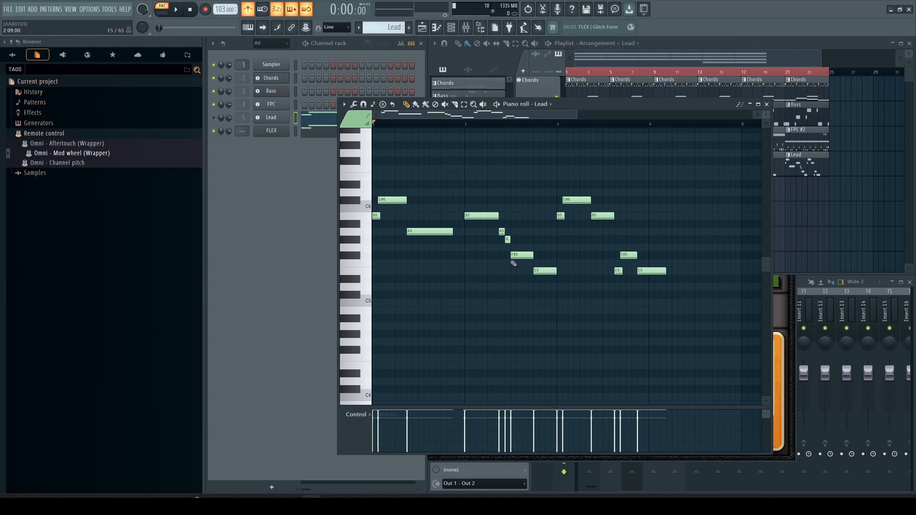
click(268, 178)
key(space)
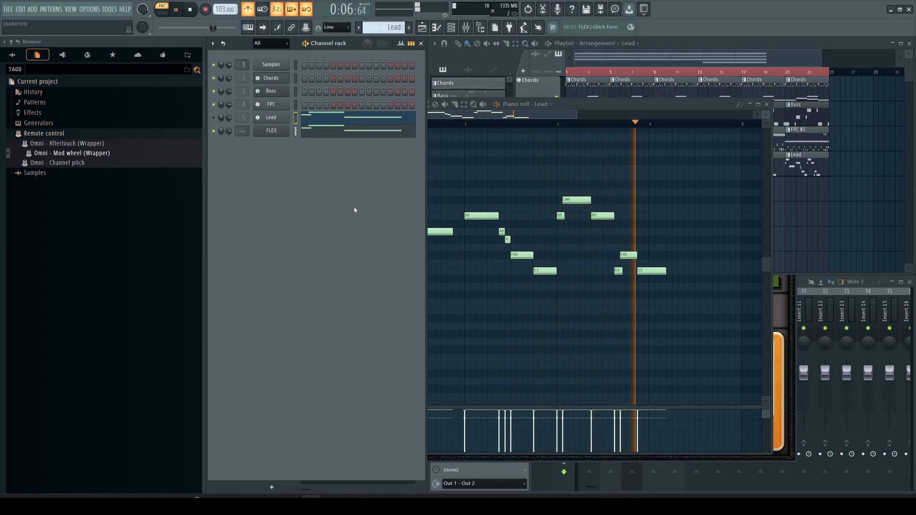
key(space)
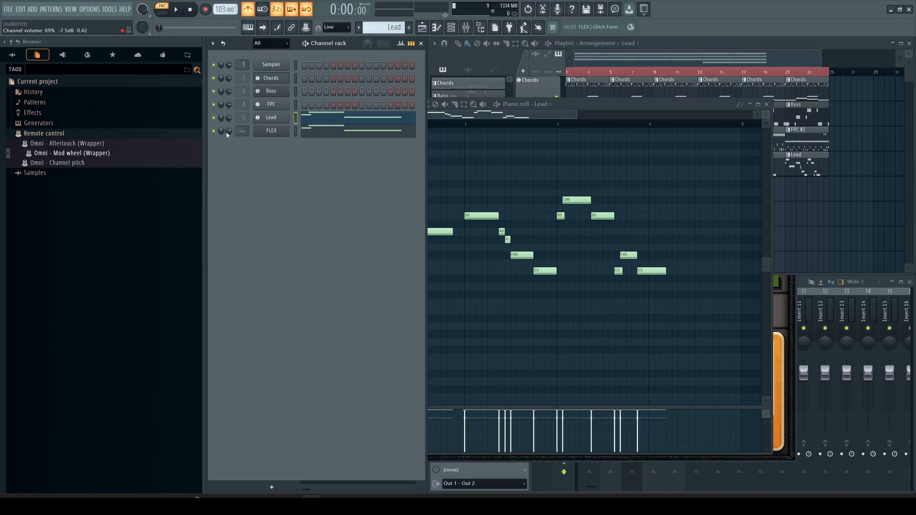
- Route the FLEX channel to mixer track 5 and transpose all its notes down one octave
drag(242, 131, 242, 119)
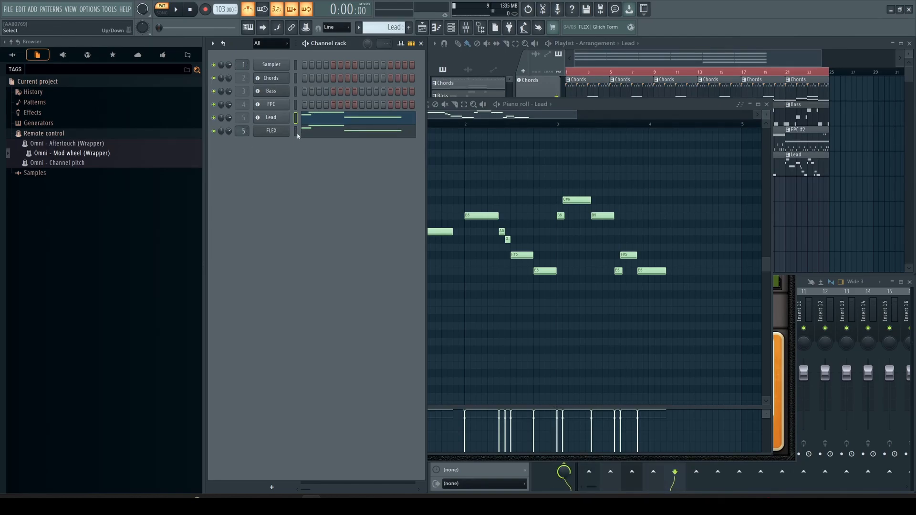
click(312, 134)
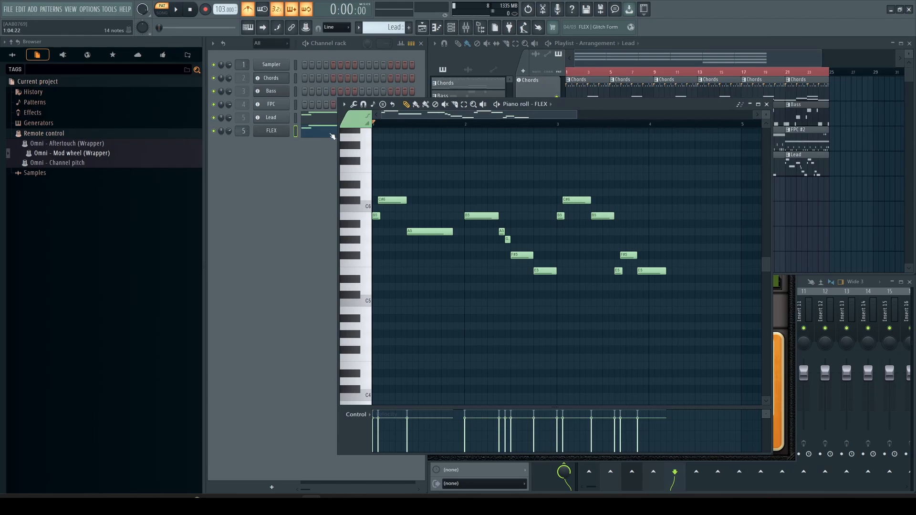
key(ctrl+Down)
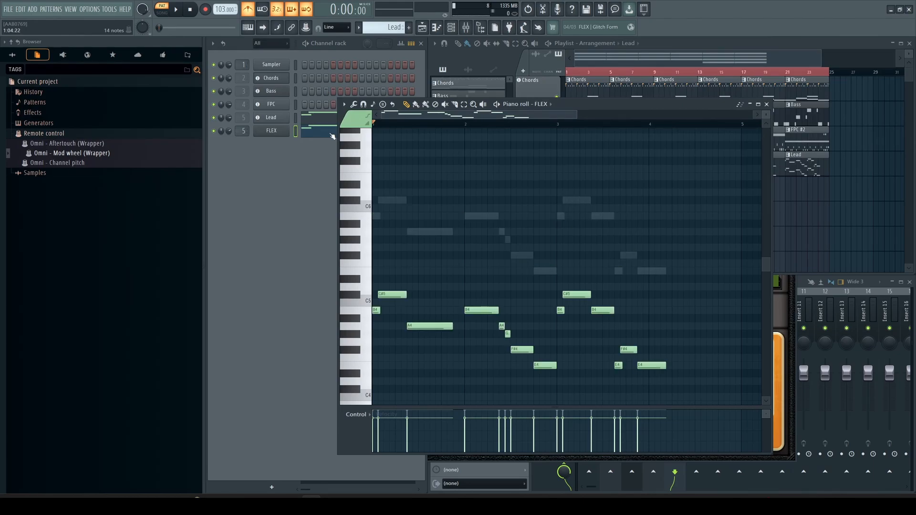
- Play the Lead pattern and lower the FLEX channel volume to 35%
key(space)
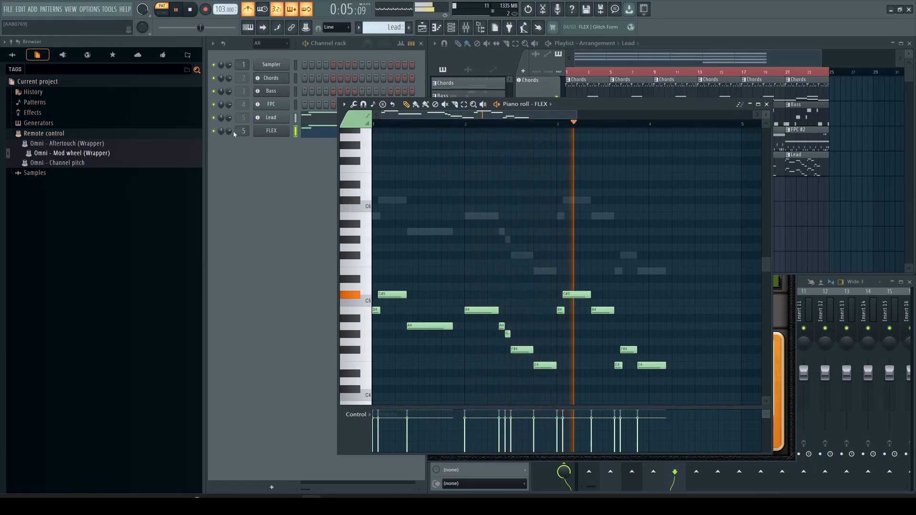
drag(229, 130, 229, 148)
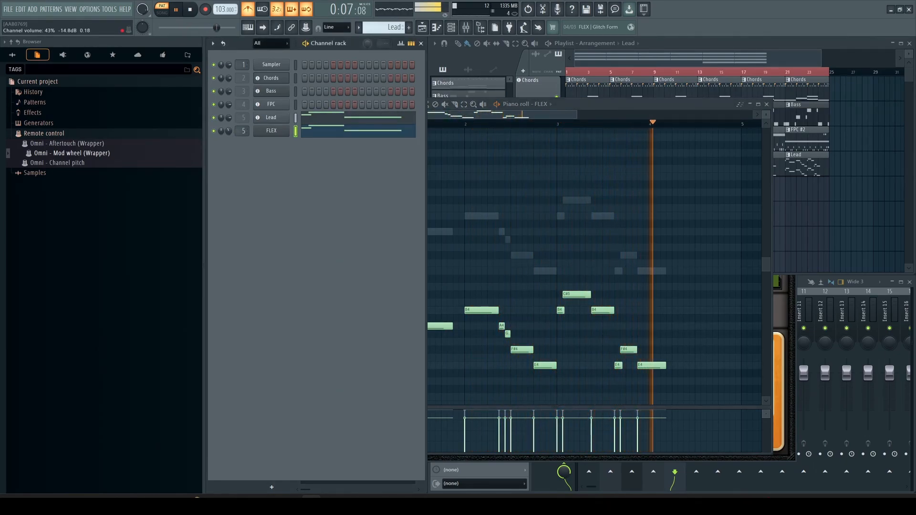
key(space)
key(space)
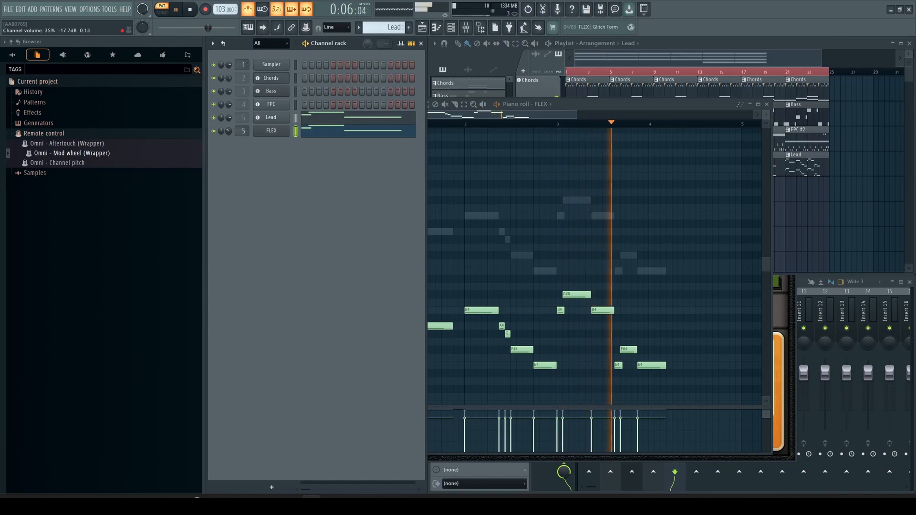
key(space)
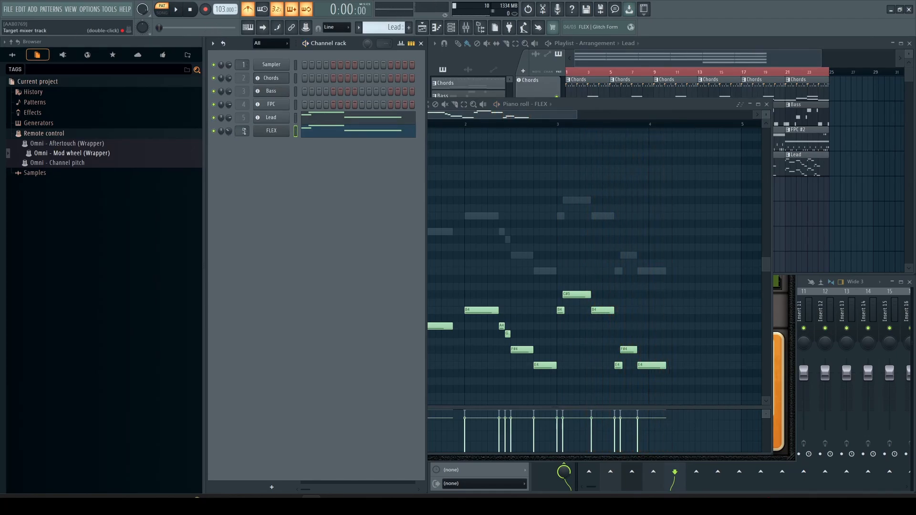
- Play the playlist arrangement from bar 17 to check the lead against the other tracks
click(769, 49)
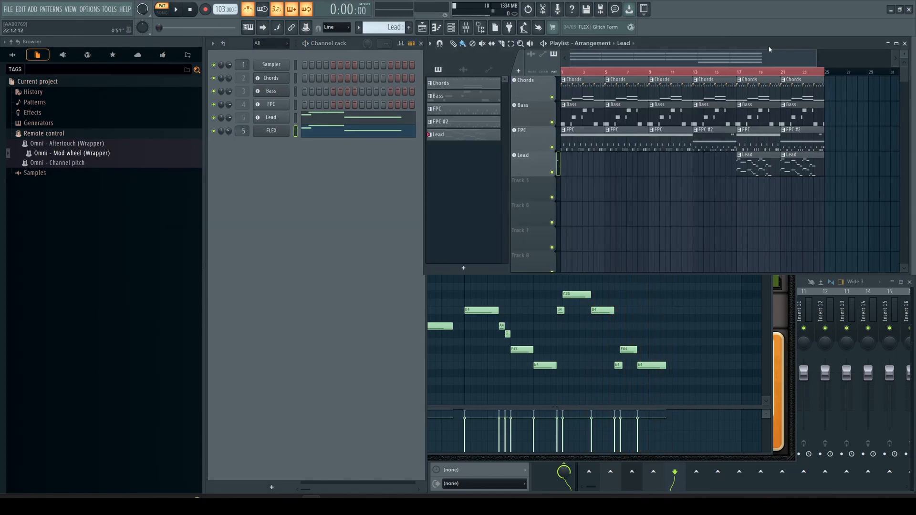
click(739, 72)
key(space)
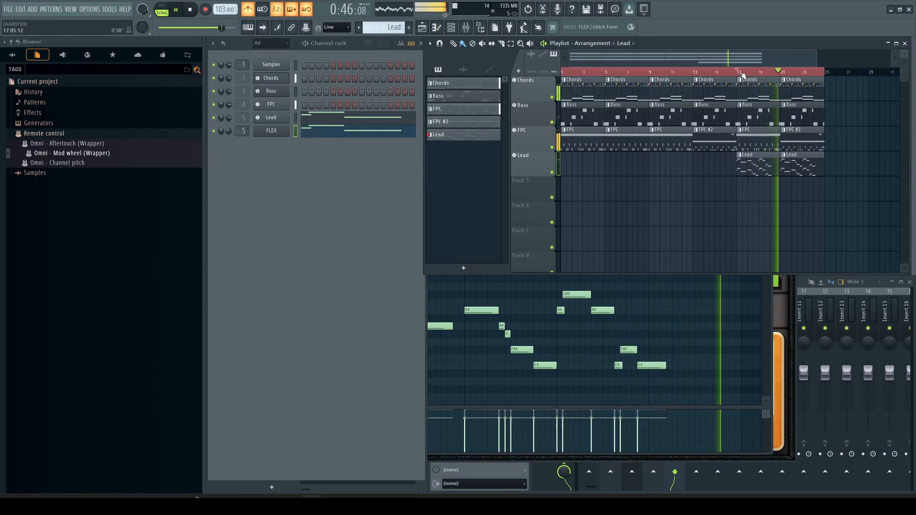
key(space)
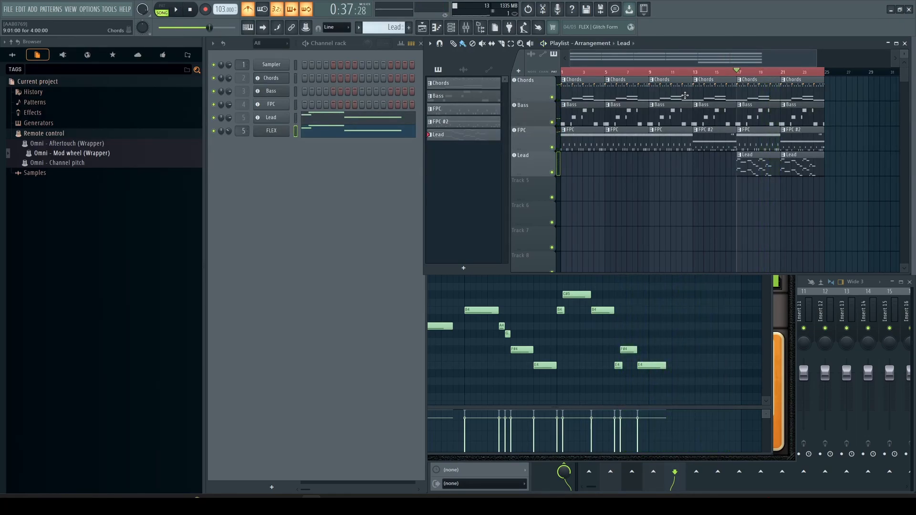
- Clear the playlist's time selection and play the arrangement from bar 1
right_click(762, 72)
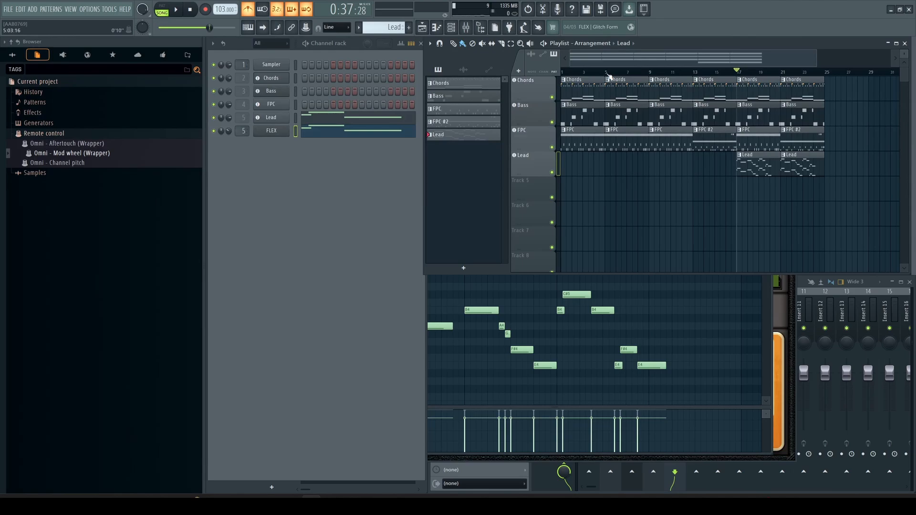
key(ctrl+s)
click(568, 76)
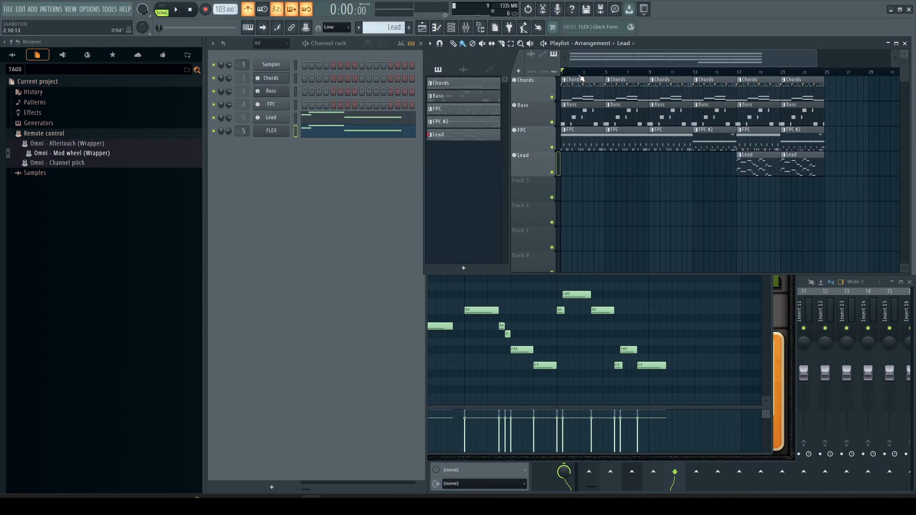
key(space)
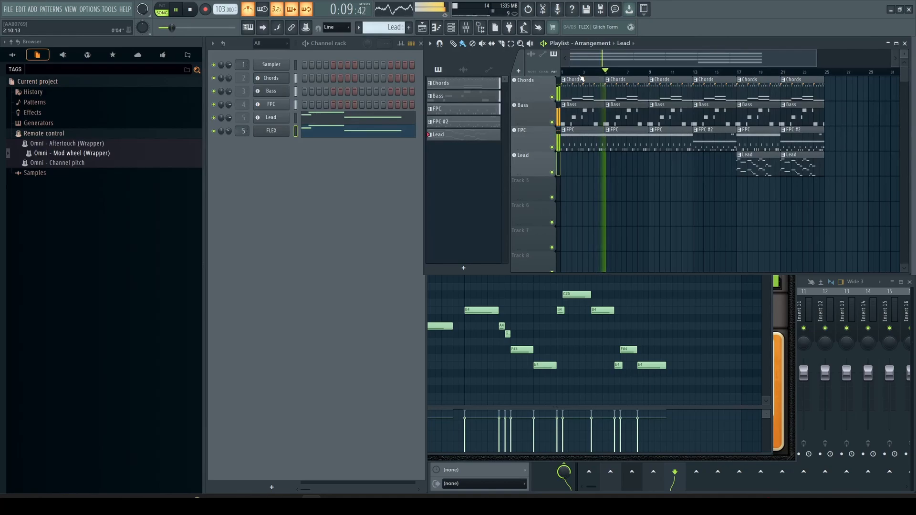
key(space)
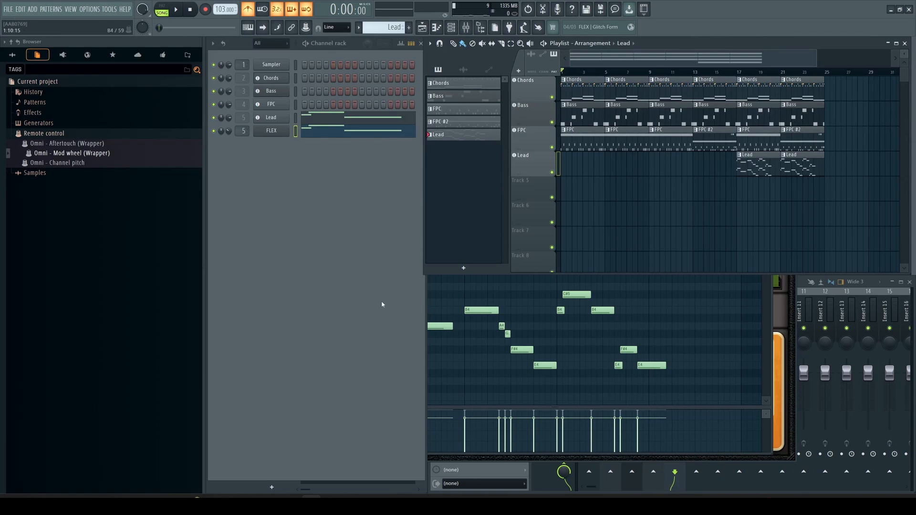
- Save the project under the name SummerVibe
key(ctrl+s)
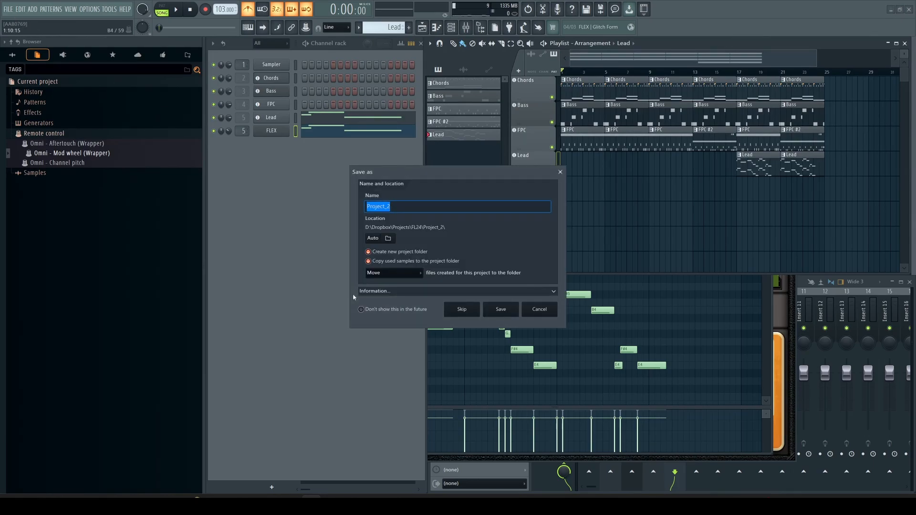
text(SummerVibe)
click(497, 310)
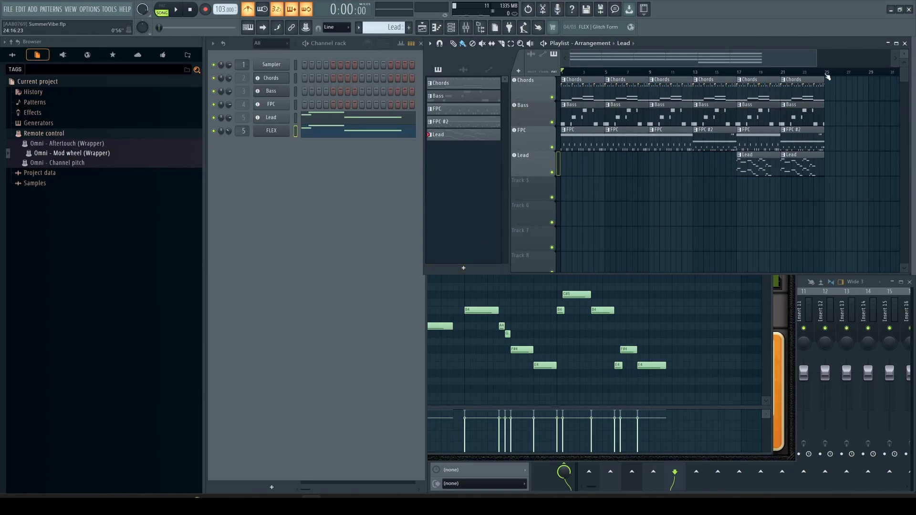
- Select all 24 bars of the arrangement and render them as a Microsoft wave file named SummerVibe.wav
drag(829, 76, 562, 119)
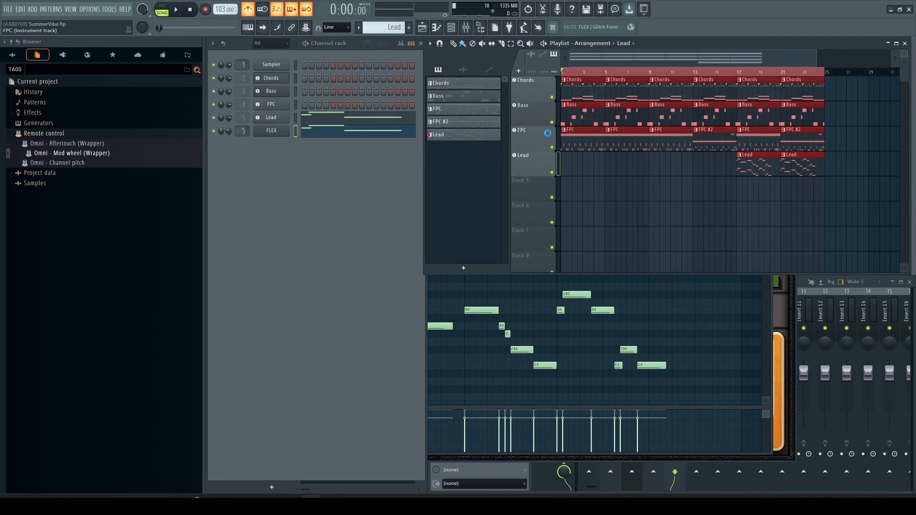
key(ctrl+shift+r)
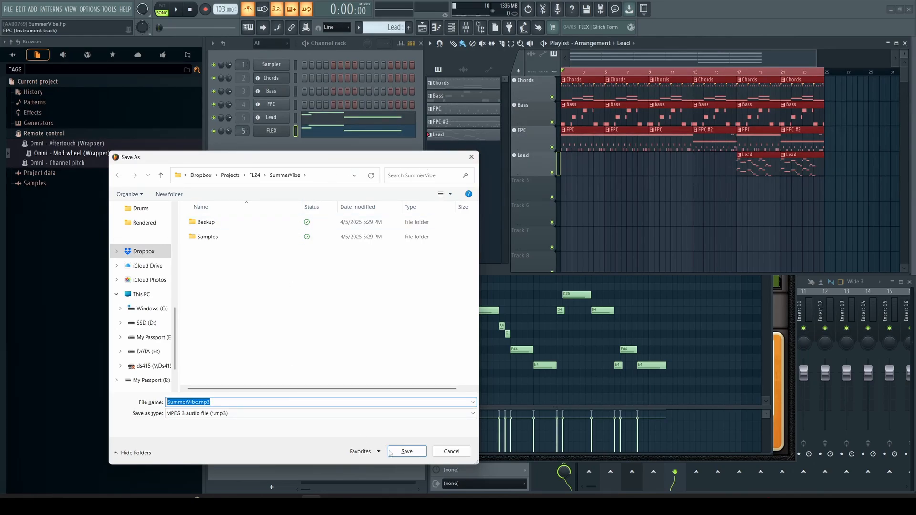
click(321, 414)
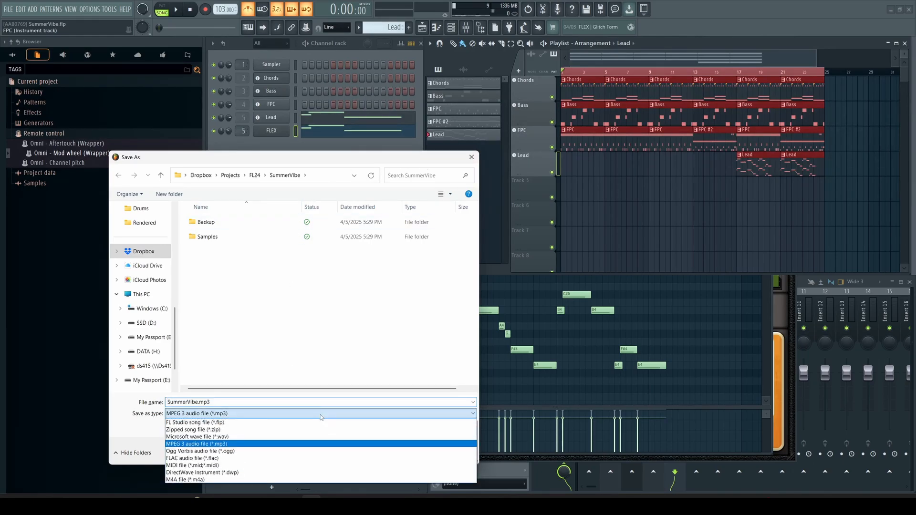
click(306, 436)
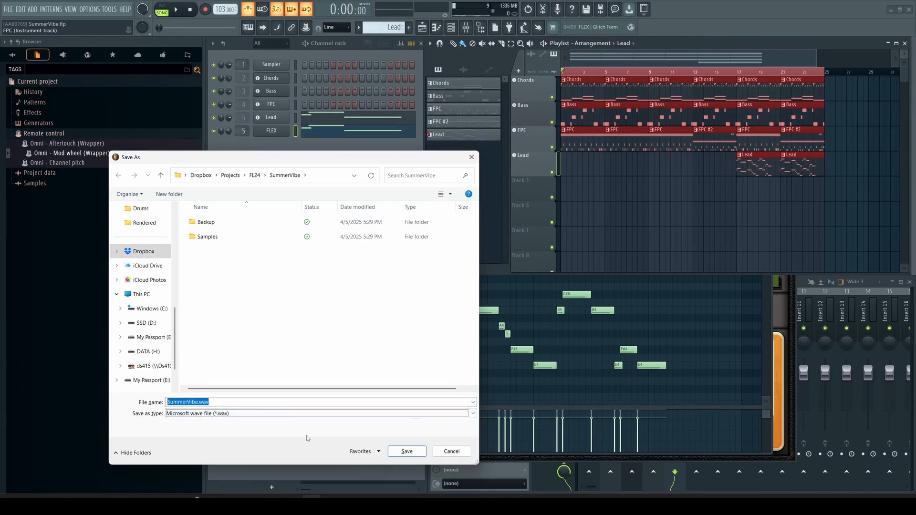
click(407, 452)
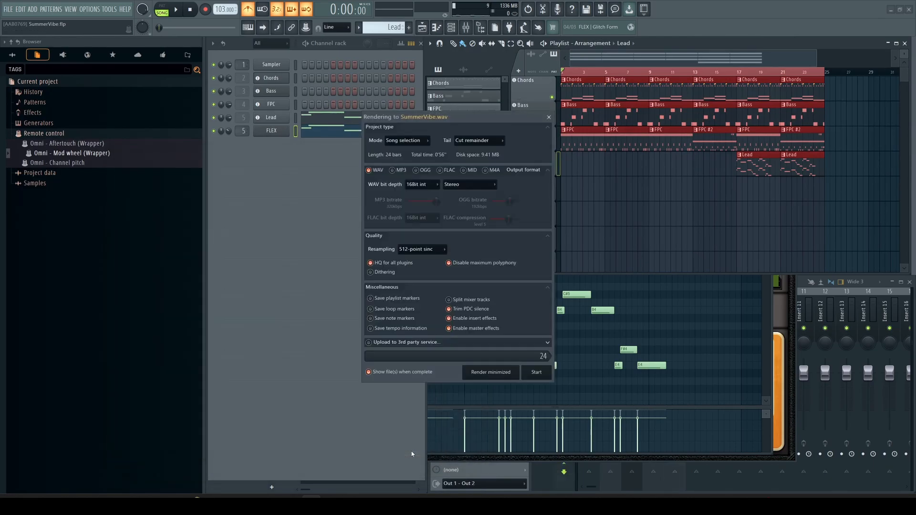
click(537, 375)
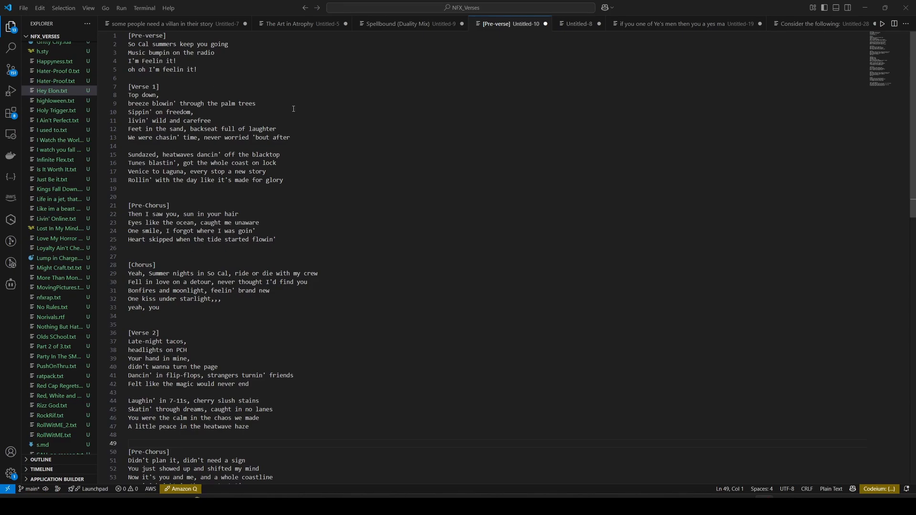
- Examine the lyrics' section labels from Pre-verse through Verse 2, including the pre-verse lines and the end of the first chorus
scroll(293, 109, down, 1)
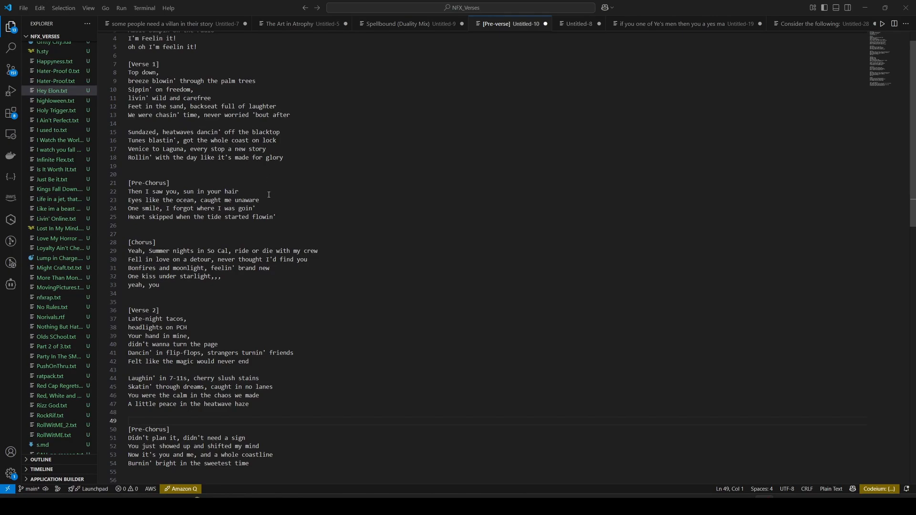
scroll(269, 195, down, 2)
scroll(268, 195, up, 3)
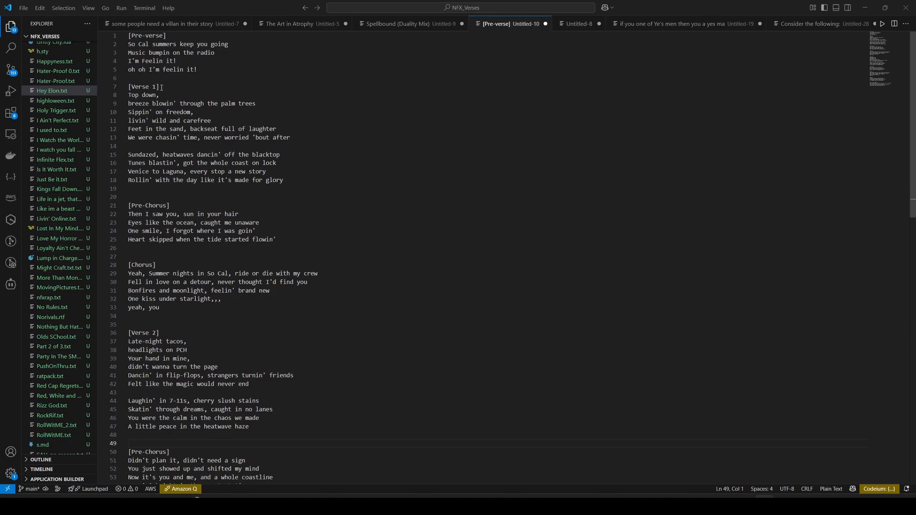
drag(166, 35, 127, 37)
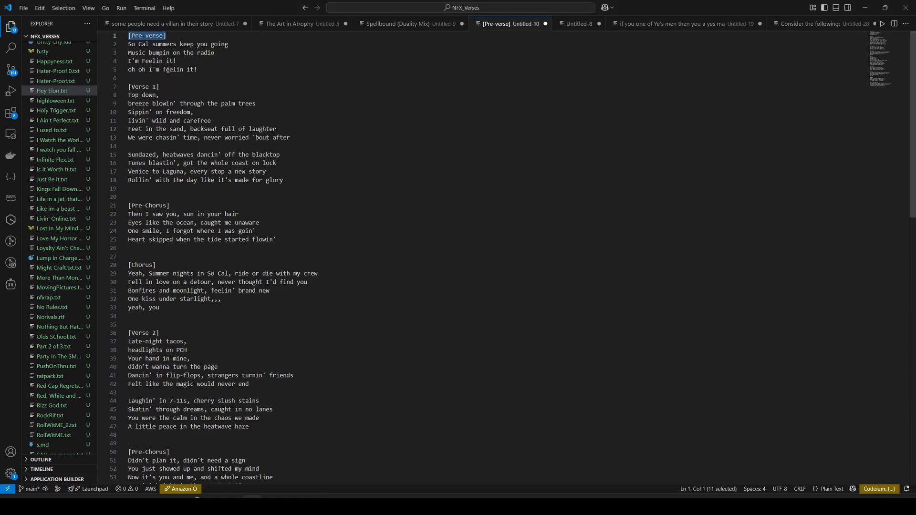
drag(201, 67, 128, 44)
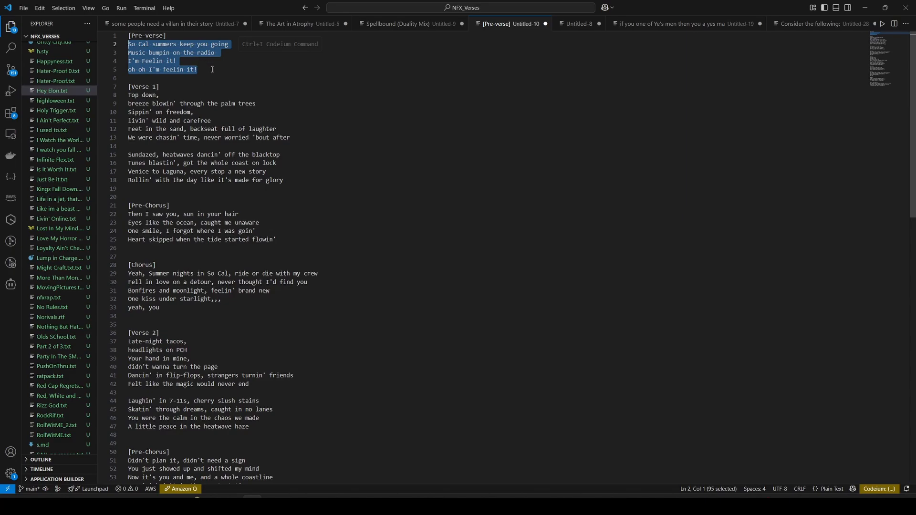
click(196, 63)
drag(164, 87, 118, 86)
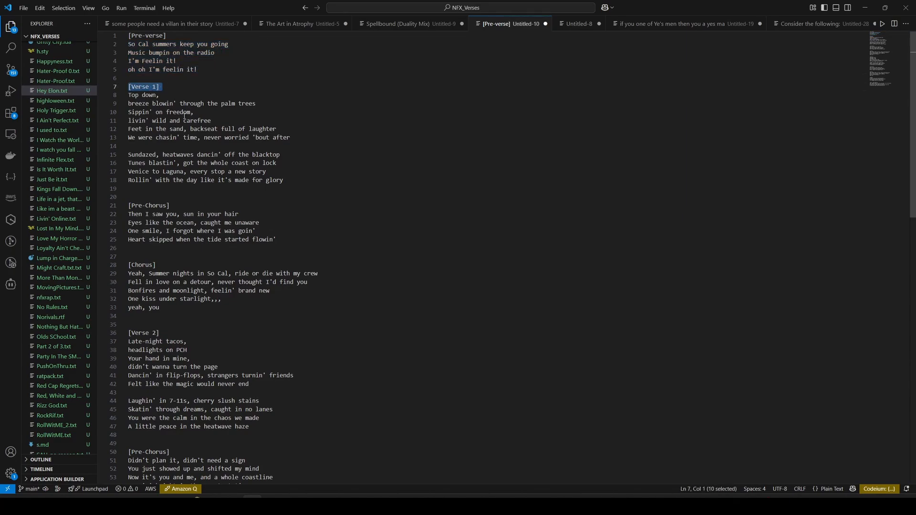
drag(170, 206, 118, 203)
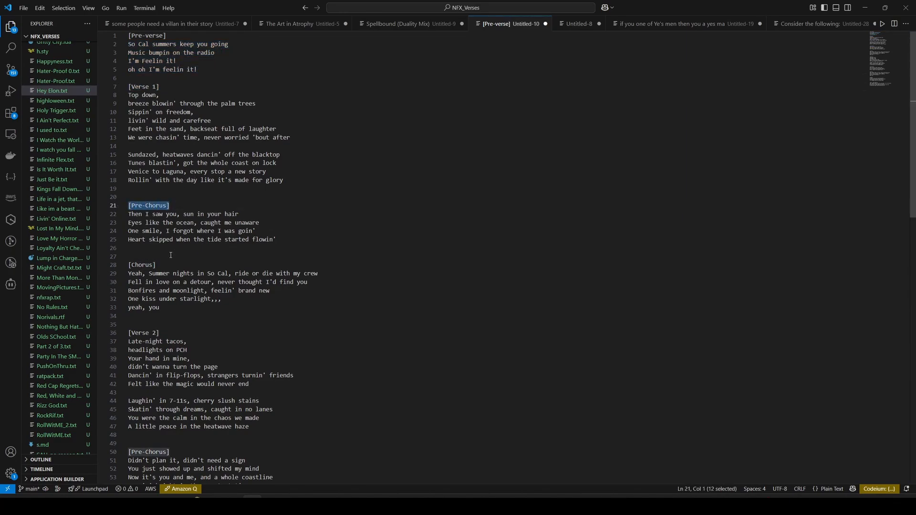
drag(157, 264, 118, 265)
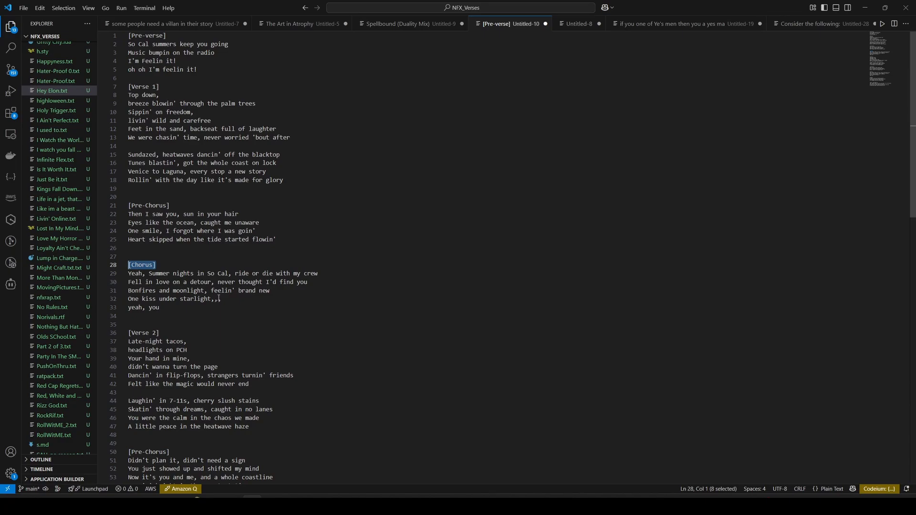
scroll(219, 298, down, 2)
drag(163, 288, 124, 289)
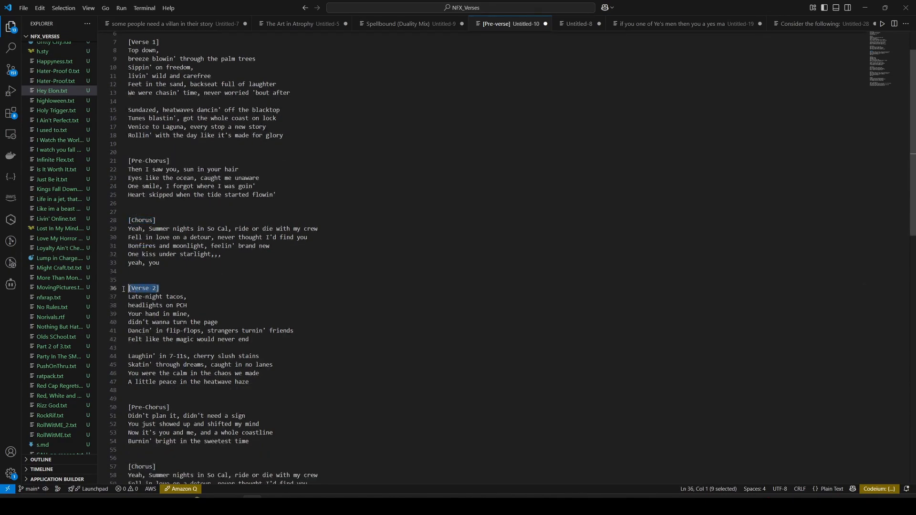
click(202, 286)
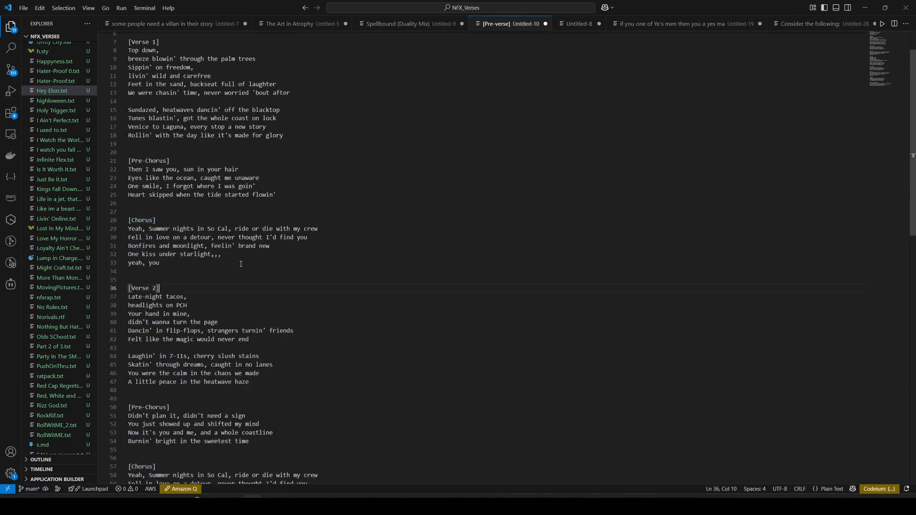
drag(226, 254, 211, 255)
click(275, 276)
scroll(283, 170, up, 2)
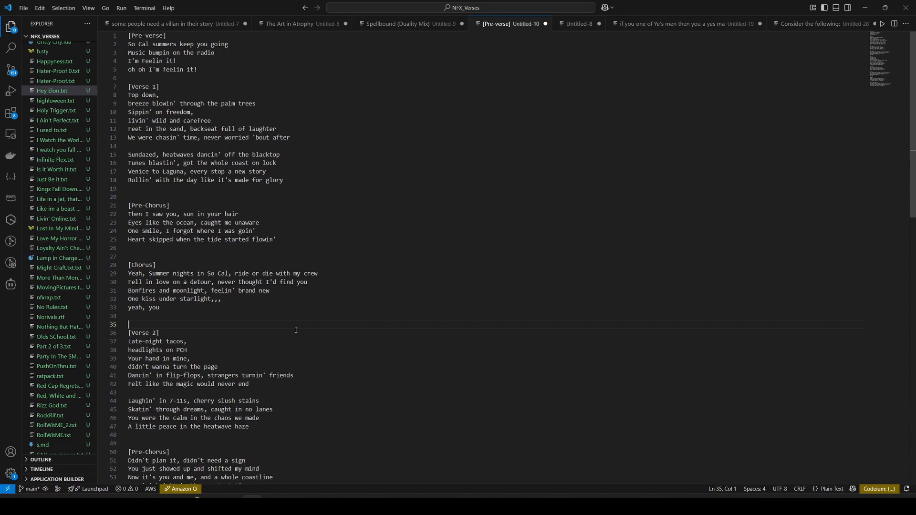
- Read through the rest of the lyrics, from Verse 2 and the second chorus to the Bridge and Outro / Hook Reprise
scroll(296, 330, down, 3)
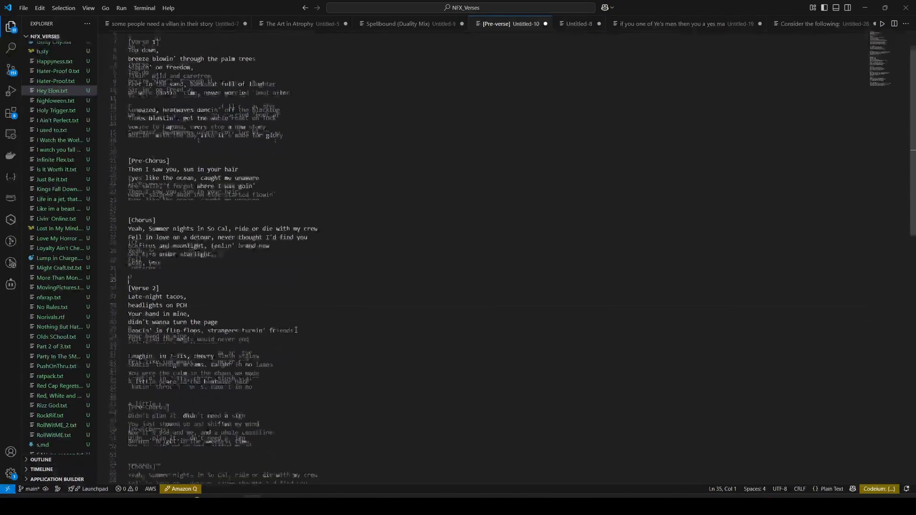
scroll(296, 330, up, 3)
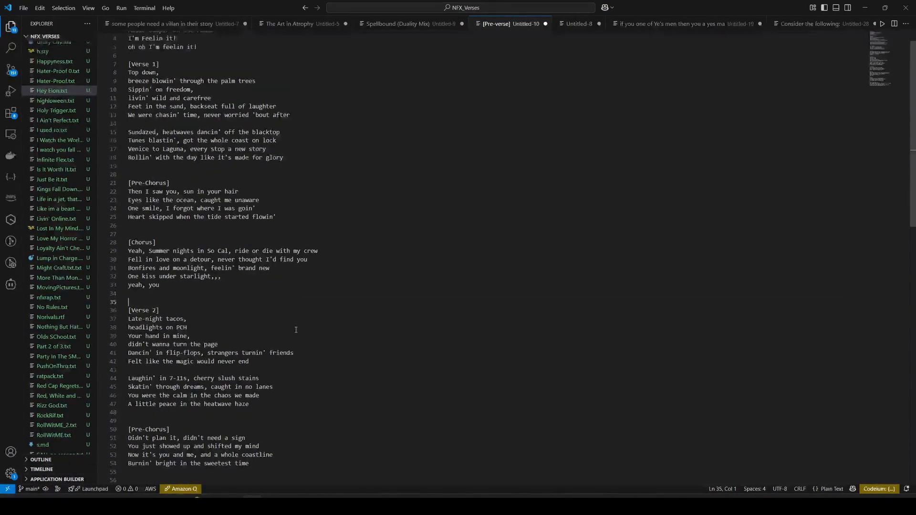
scroll(296, 330, down, 3)
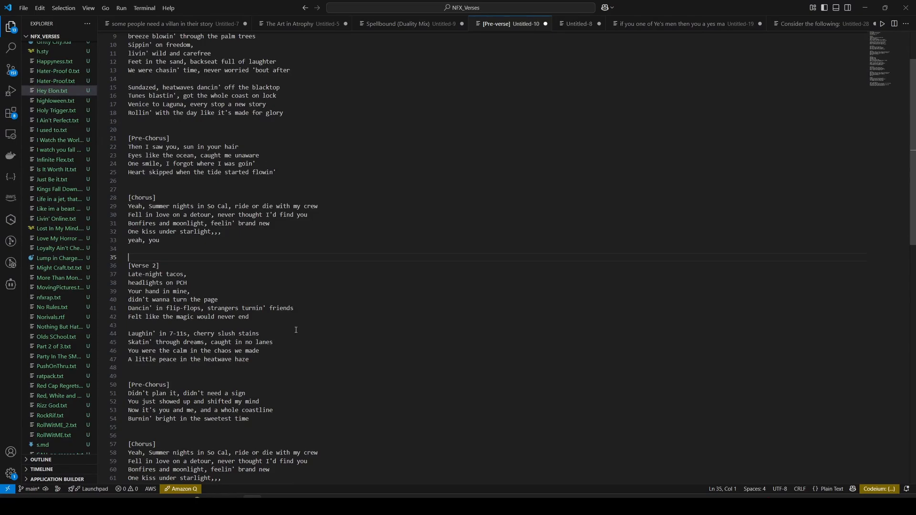
scroll(296, 329, down, 2)
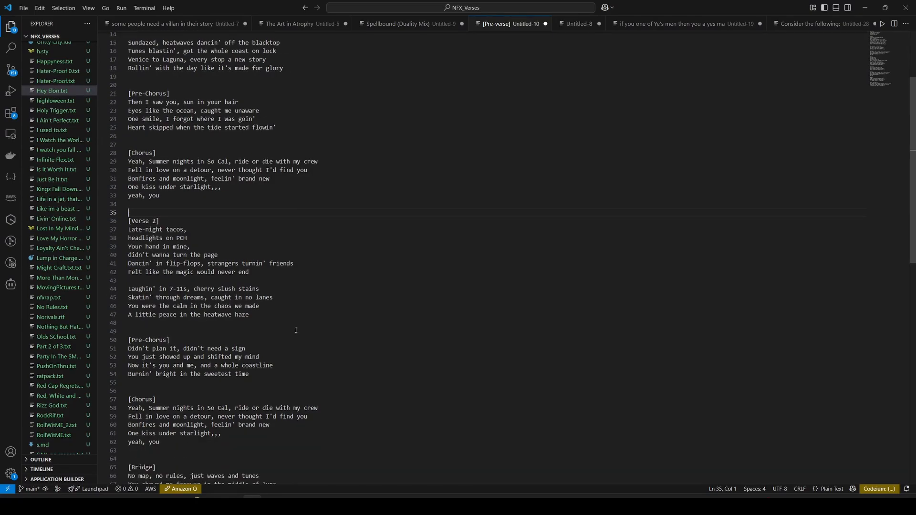
scroll(296, 330, down, 2)
scroll(296, 330, down, 2)
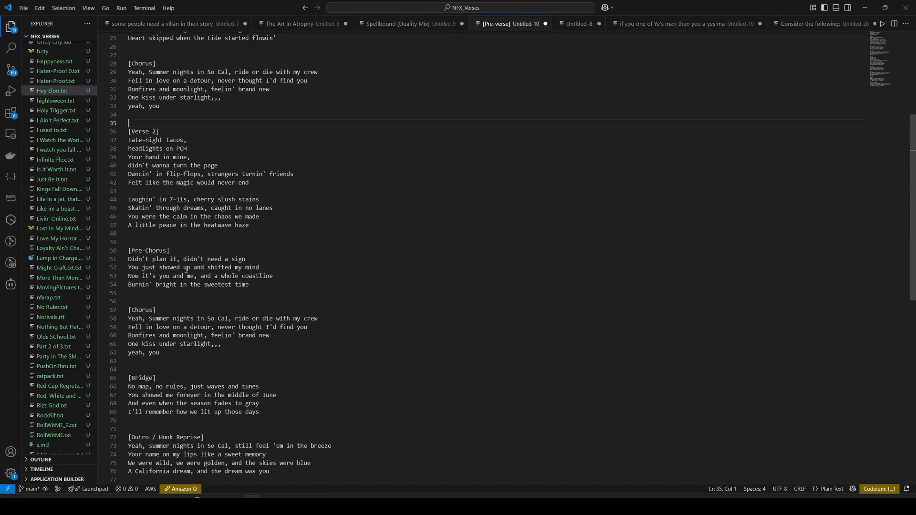
scroll(248, 382, down, 3)
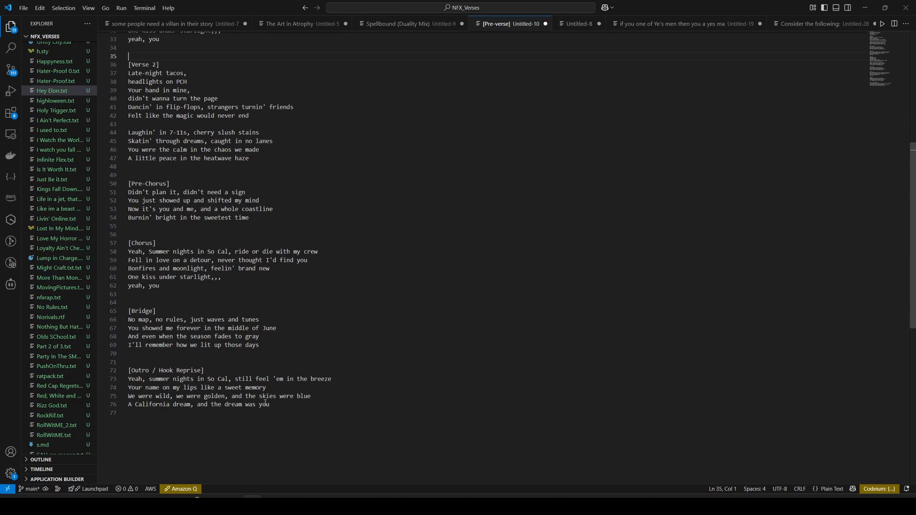
scroll(346, 405, up, 10)
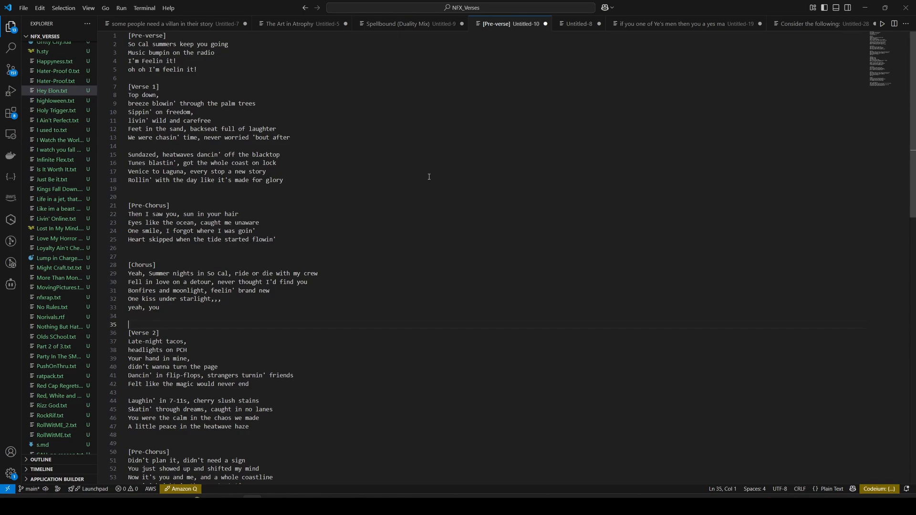
- Copy the complete lyrics text from the Pre-verse to the Outro
click(301, 123)
key(ctrl+a)
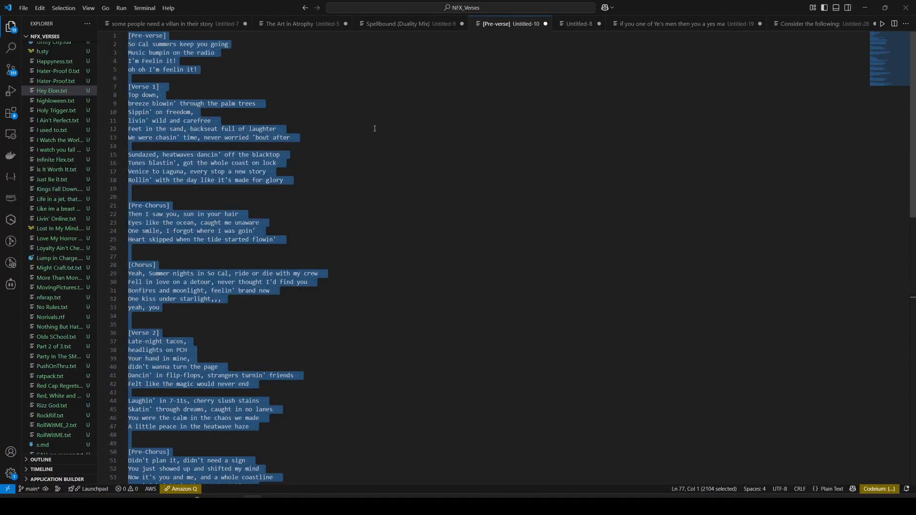
click(400, 128)
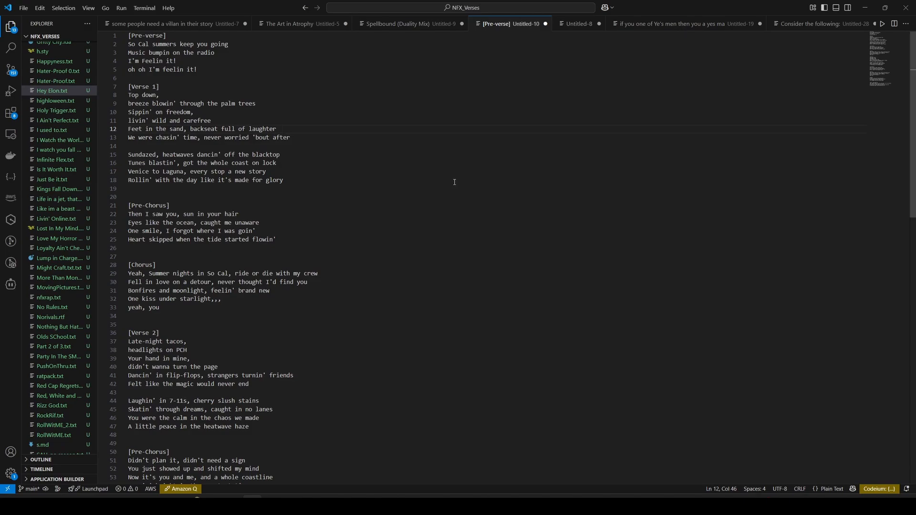
- Switch to Suno in the browser and create a new workspace named So Cal Summer on the song creation page
key(alt+Tab)
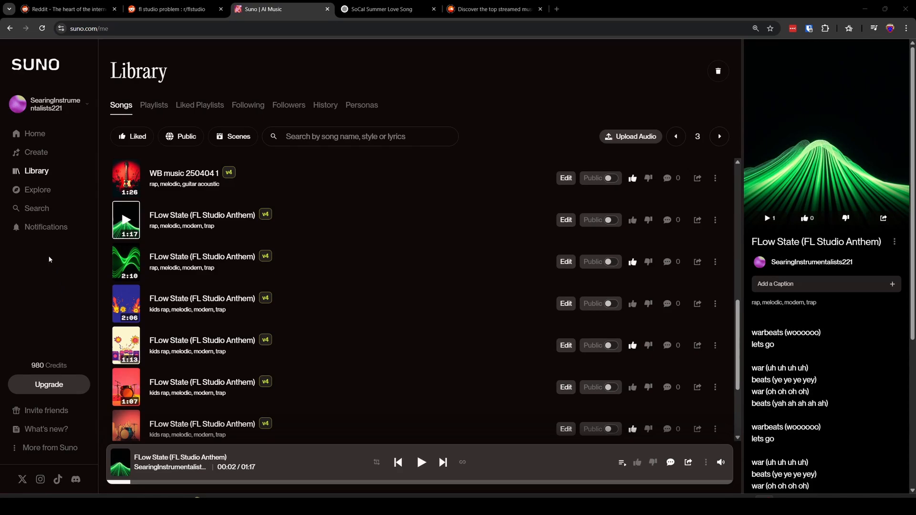
click(39, 153)
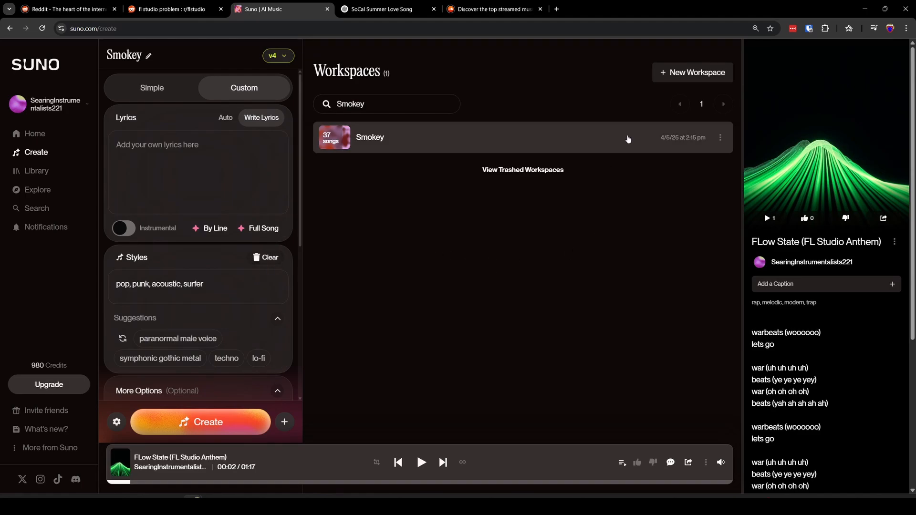
click(665, 75)
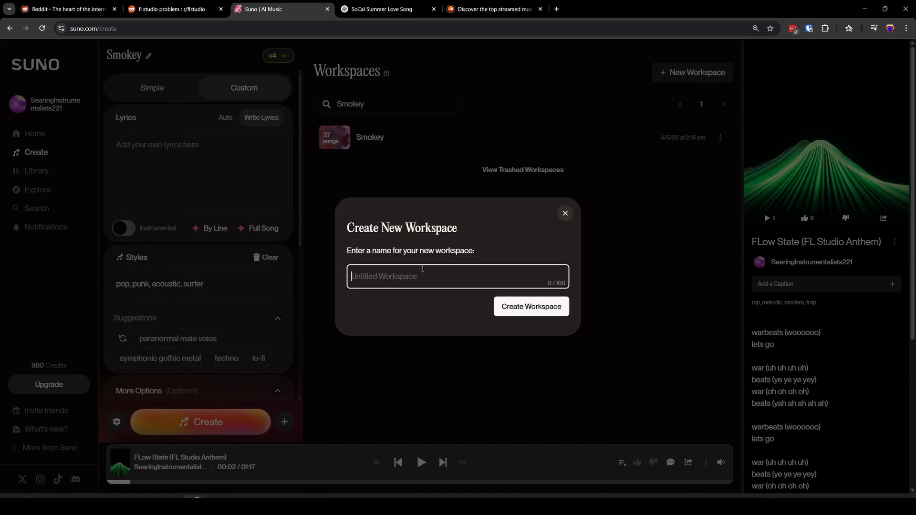
text(So Cal Summer)
click(536, 312)
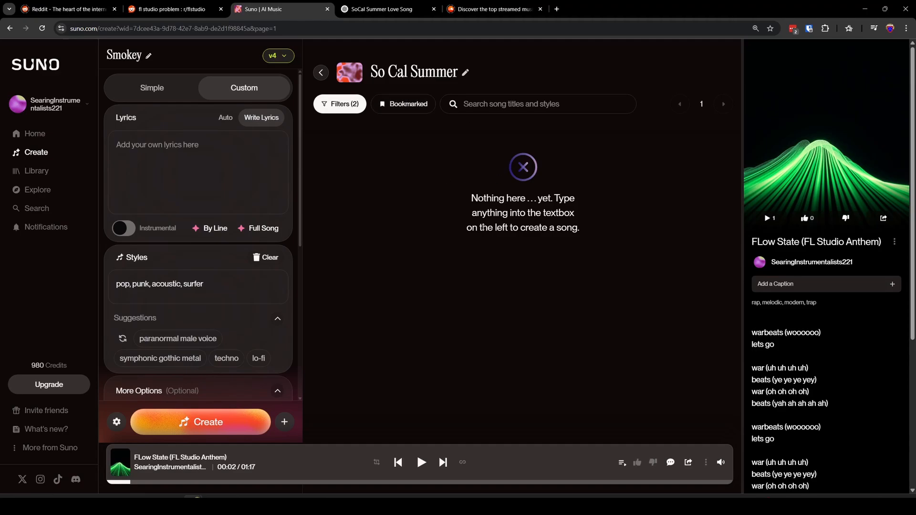
- Change the song title from Smokey to So Cal Summers and paste the copied lyrics into the custom lyrics
click(148, 56)
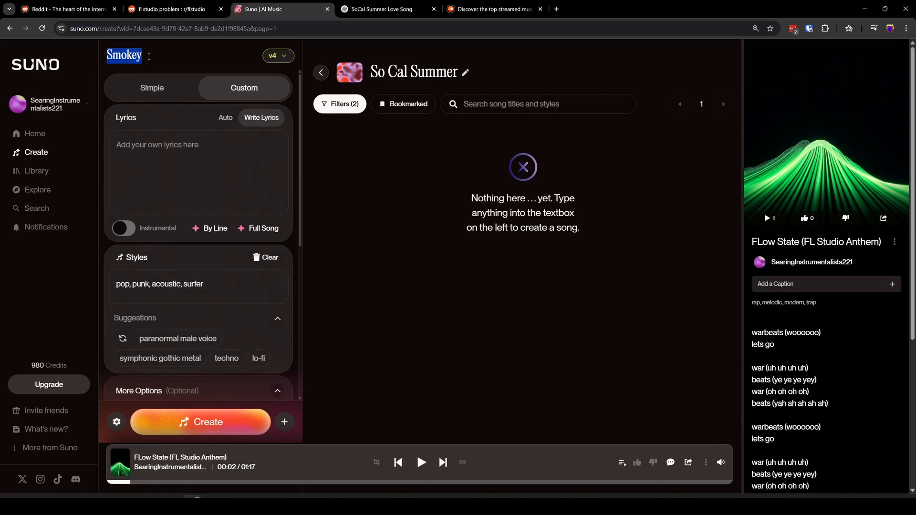
text(So Cal)
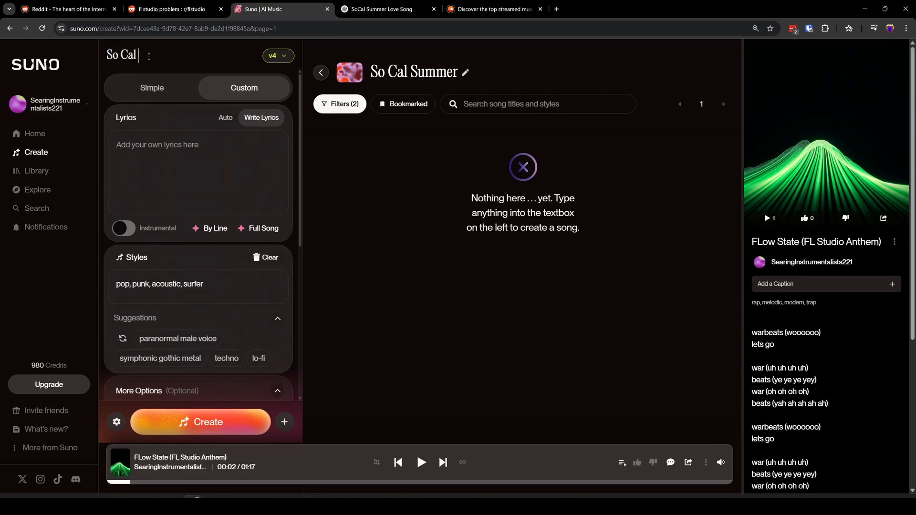
text( Summers)
key(Return)
key(ctrl+v)
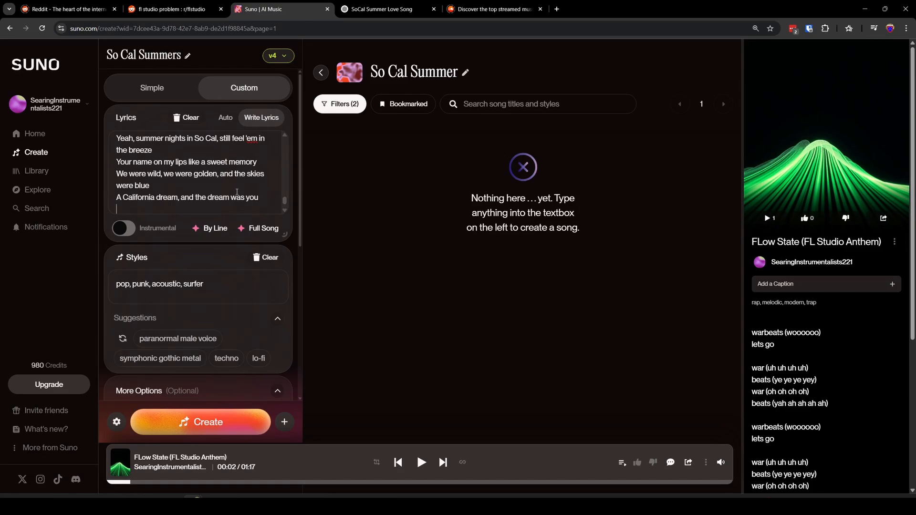
scroll(237, 192, up, 8)
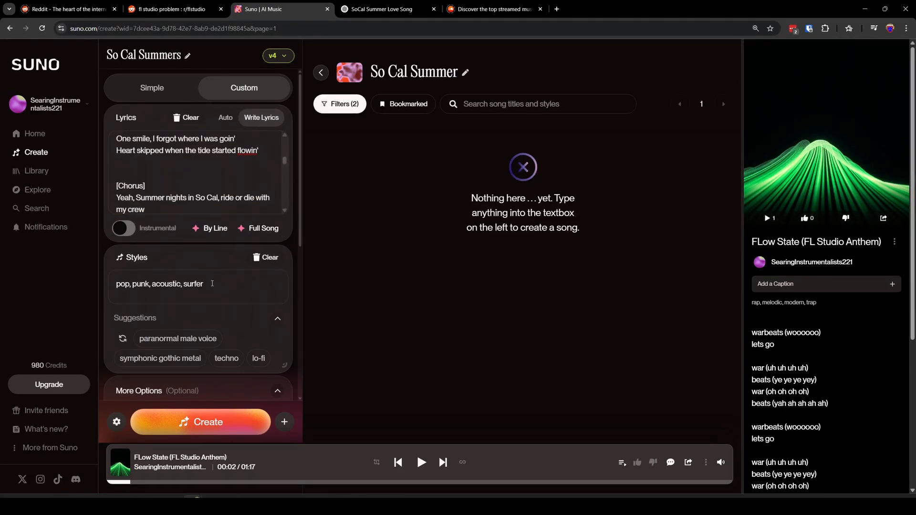
- Replace all of the song's style tags with pop
drag(213, 284, 102, 280)
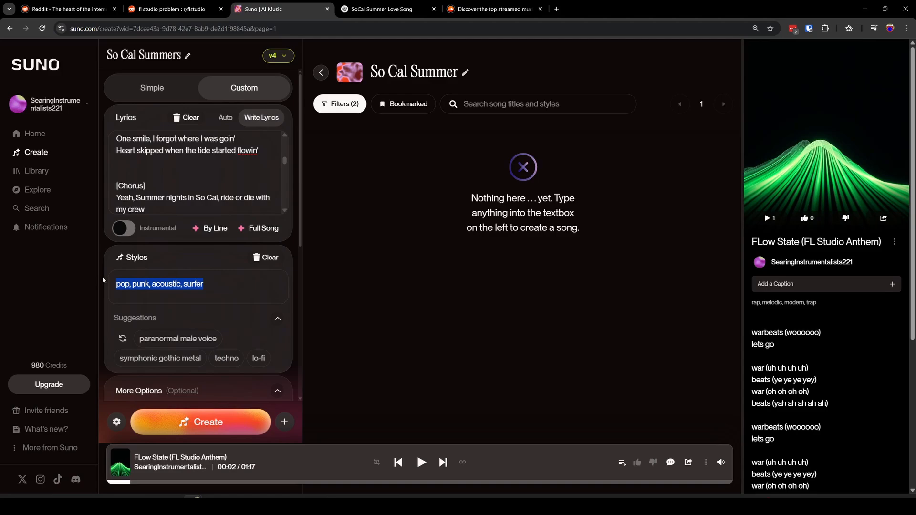
text(pop)
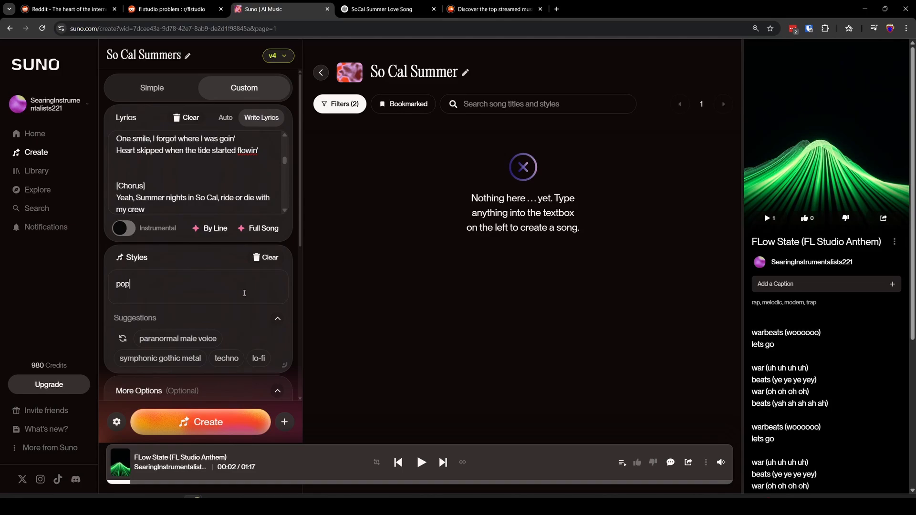
- Add an audio file from the computer to the song prompt as an audio upload
scroll(245, 293, down, 3)
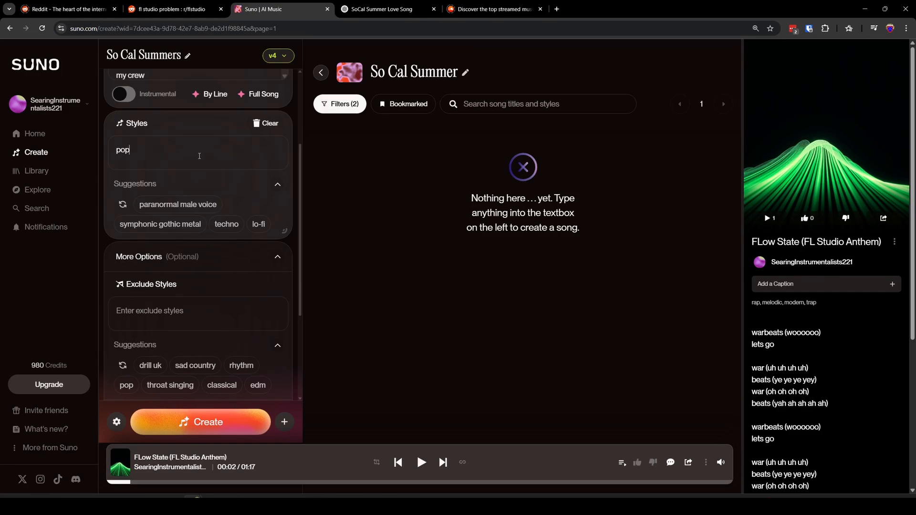
click(278, 258)
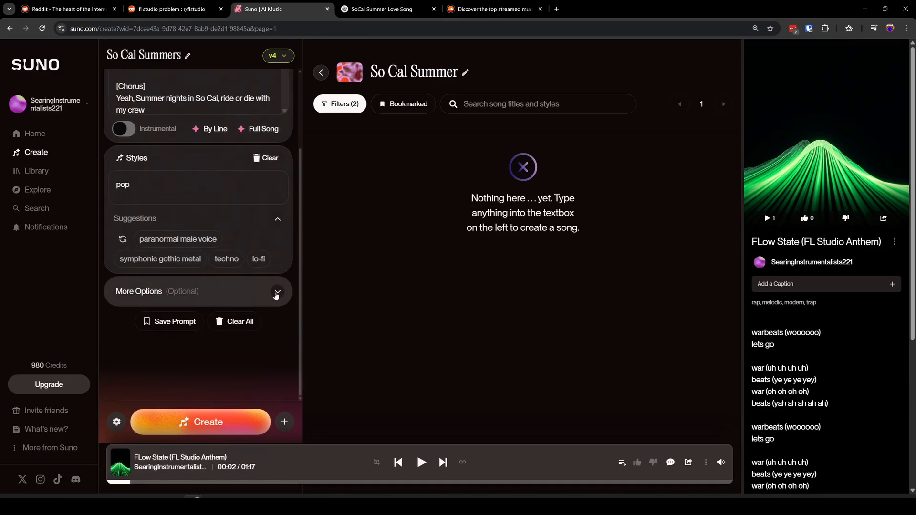
click(277, 293)
scroll(286, 310, down, 3)
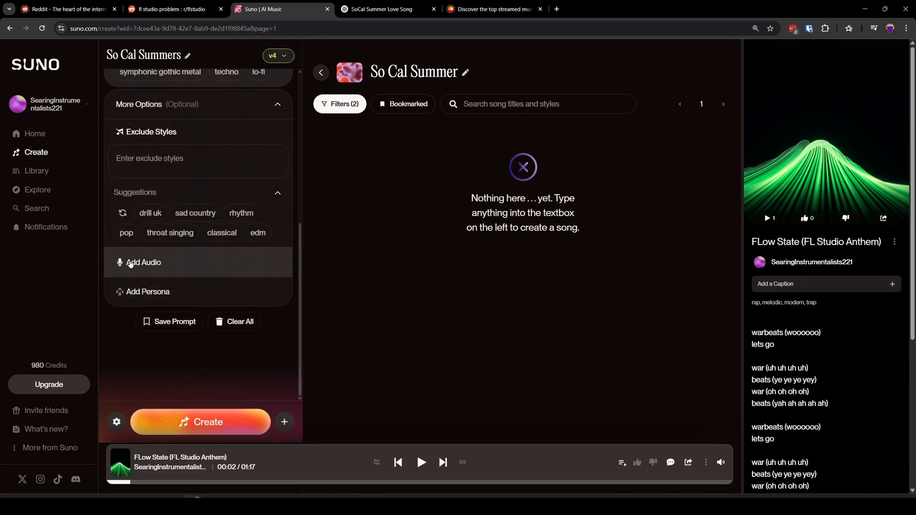
click(147, 265)
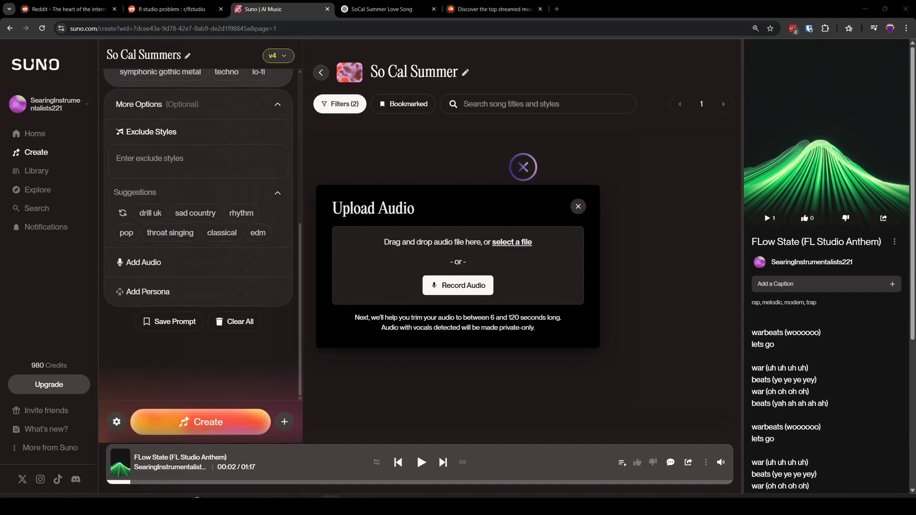
drag(816, 137, 435, 248)
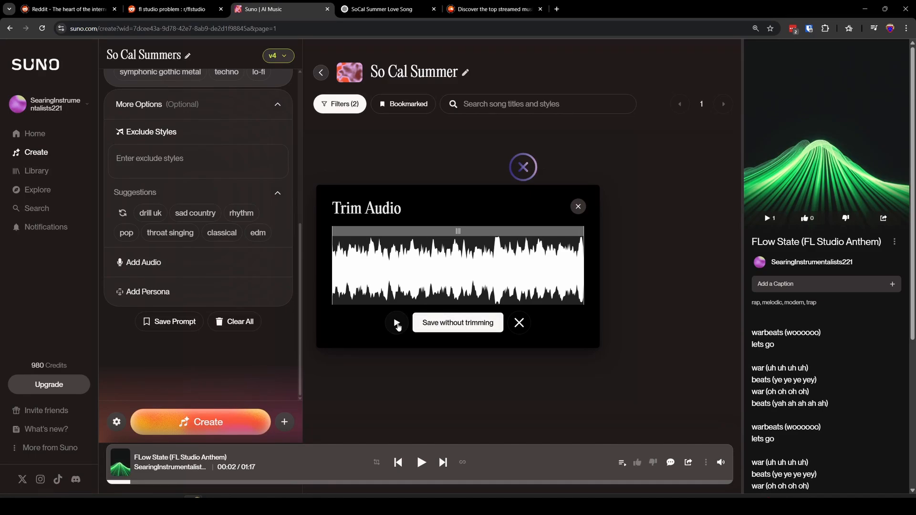
- Preview the uploaded clip, keep it untrimmed, and save it with the title SummerVibe
click(397, 326)
click(441, 328)
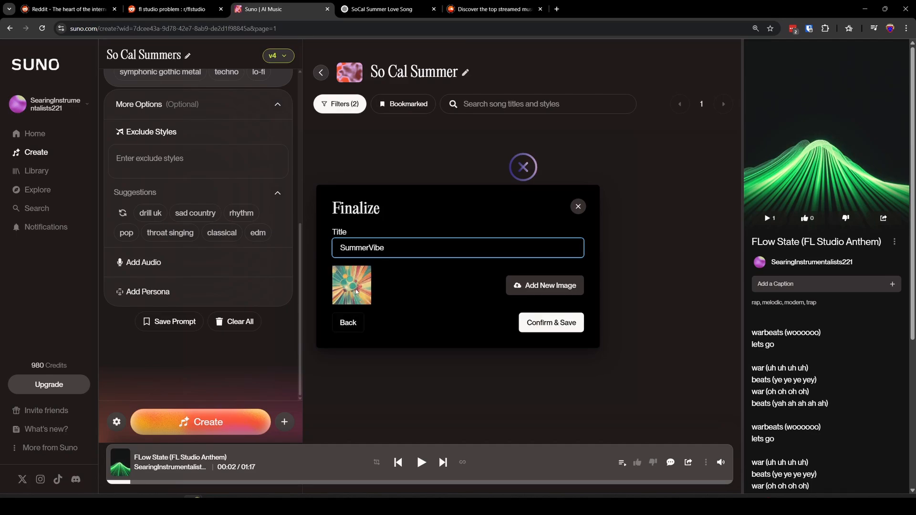
click(550, 328)
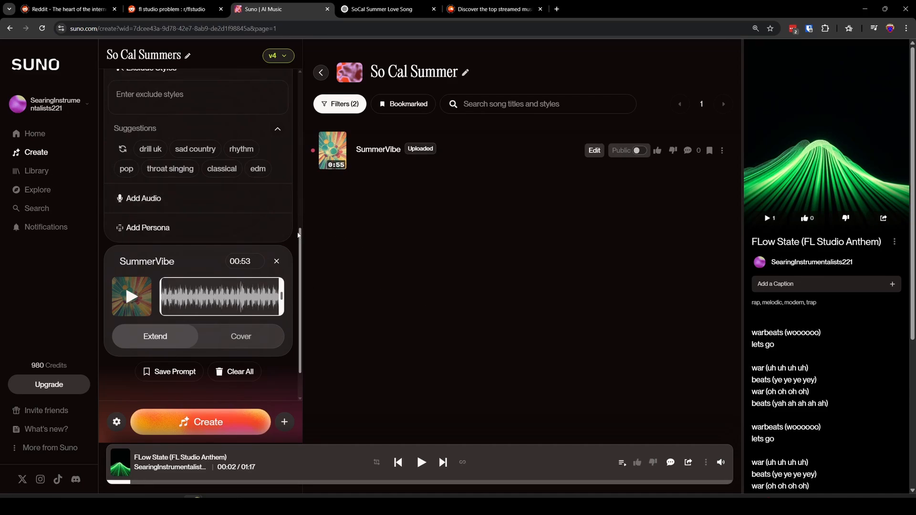
- Review the song's lyrics from the pre-verse to the start of verse 1
scroll(300, 205, up, 1)
scroll(301, 204, up, 7)
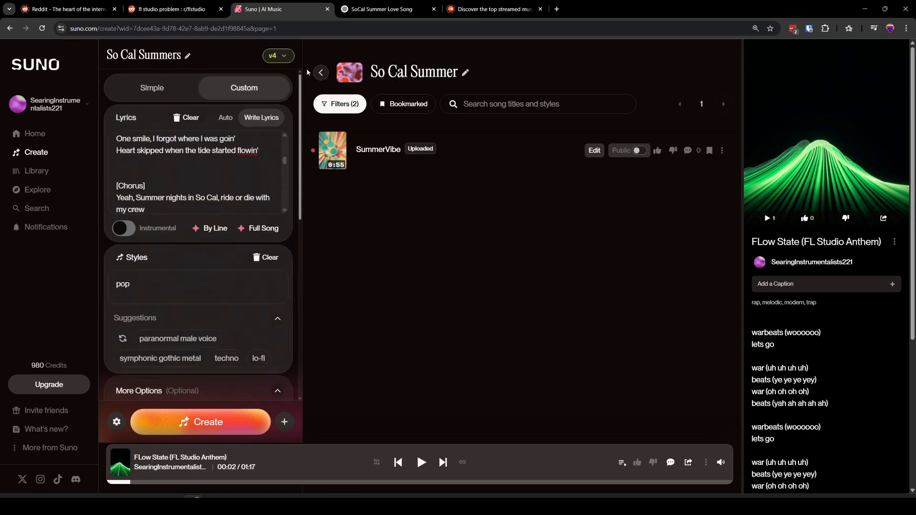
drag(286, 162, 288, 131)
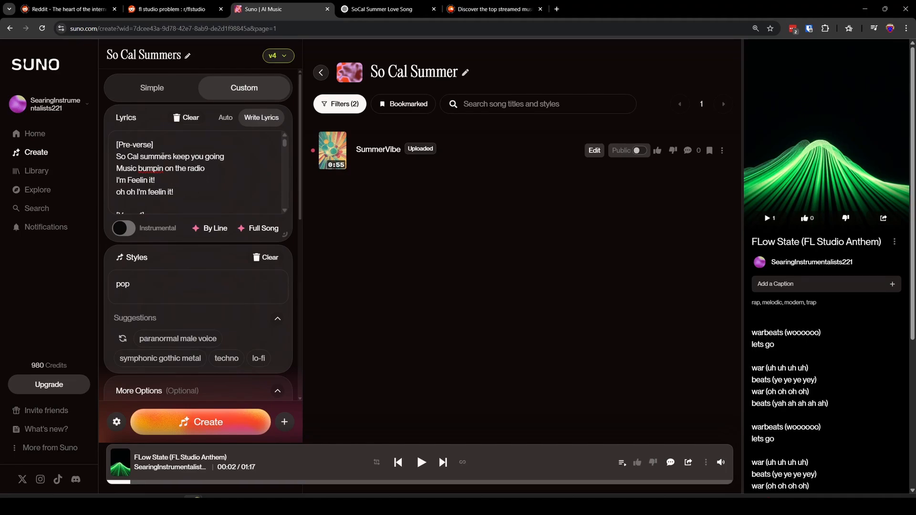
scroll(164, 156, down, 1)
scroll(173, 175, up, 1)
scroll(196, 191, down, 1)
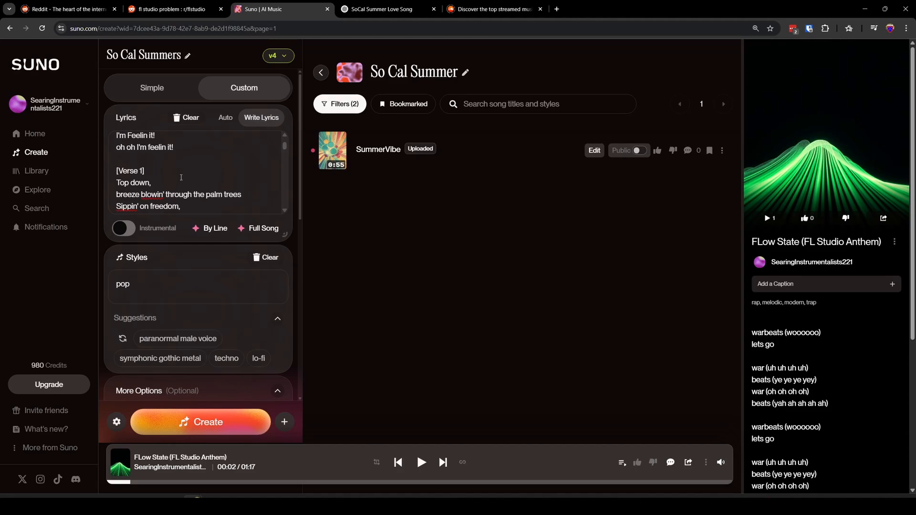
scroll(181, 177, up, 1)
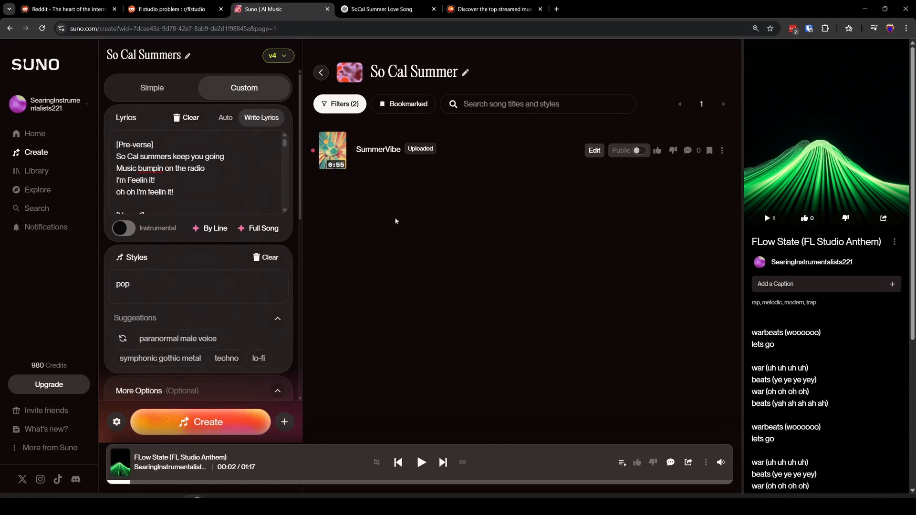
- Generate the pop song So Cal Summers as an extension of the SummerVibe clip
scroll(301, 371, down, 6)
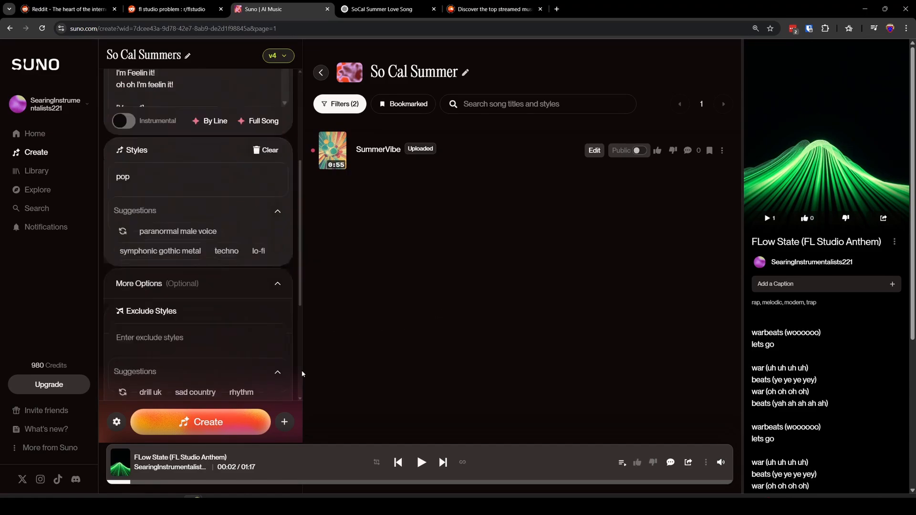
scroll(302, 370, down, 2)
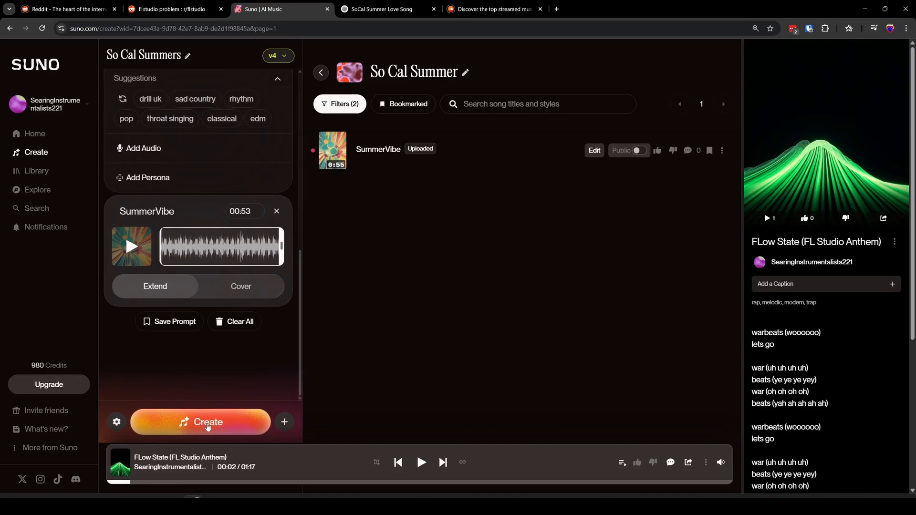
click(207, 426)
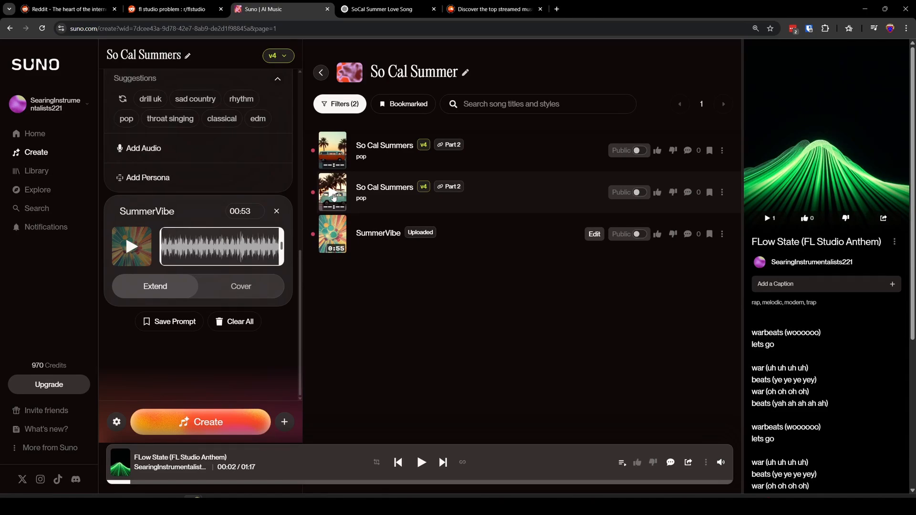
- Play the generated song with the turquoise van cover while following its lyrics, and pause it partway
click(333, 193)
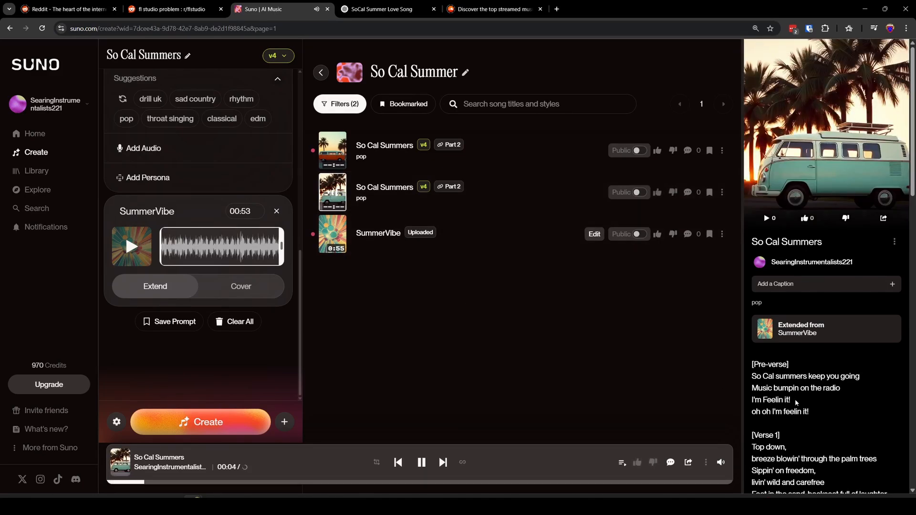
scroll(796, 403, down, 4)
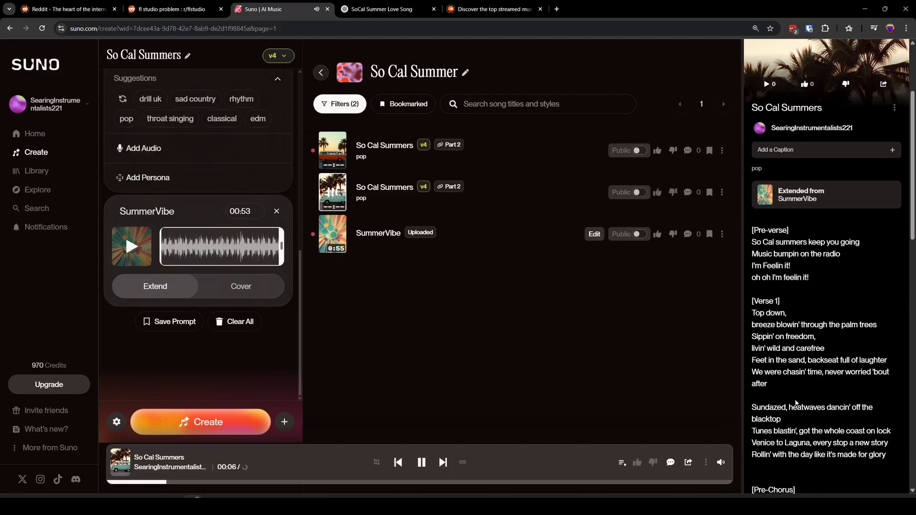
scroll(795, 403, down, 1)
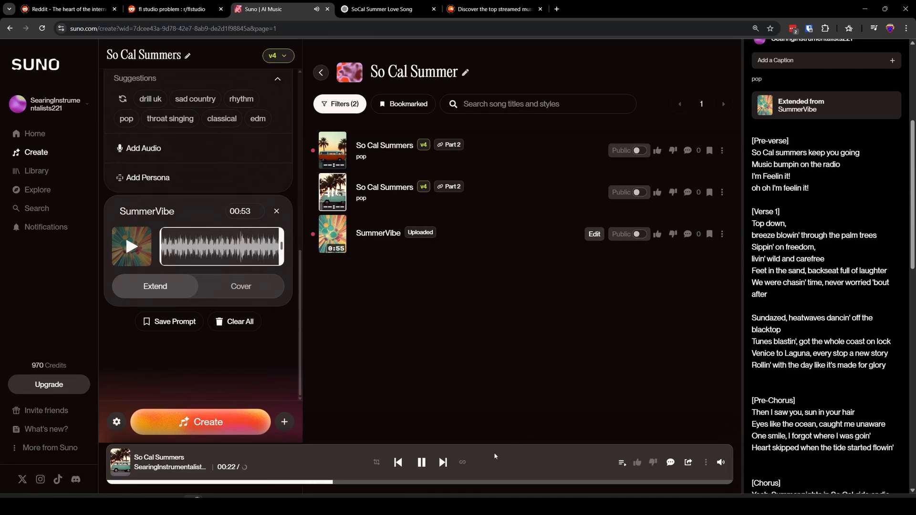
click(422, 464)
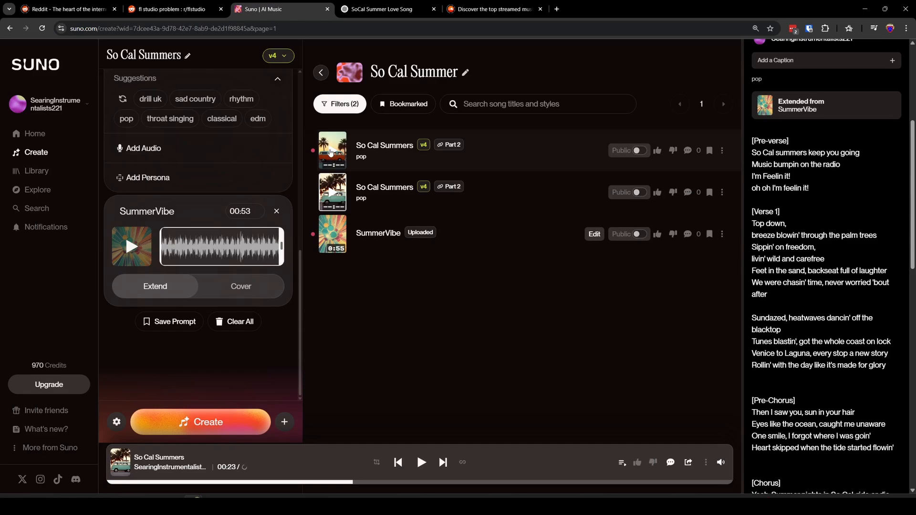
- Listen to the version with the orange van cover while following the lyrics through verse 2, and pause playback
click(332, 152)
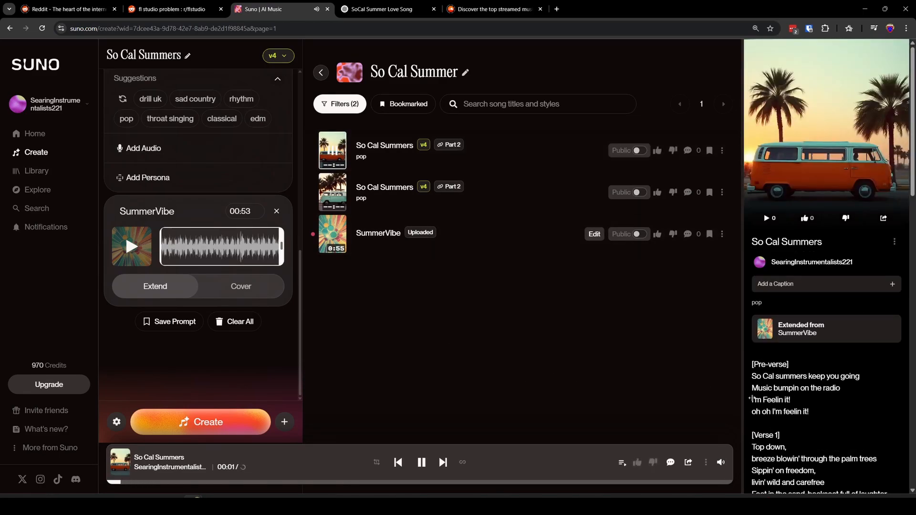
scroll(774, 401, down, 3)
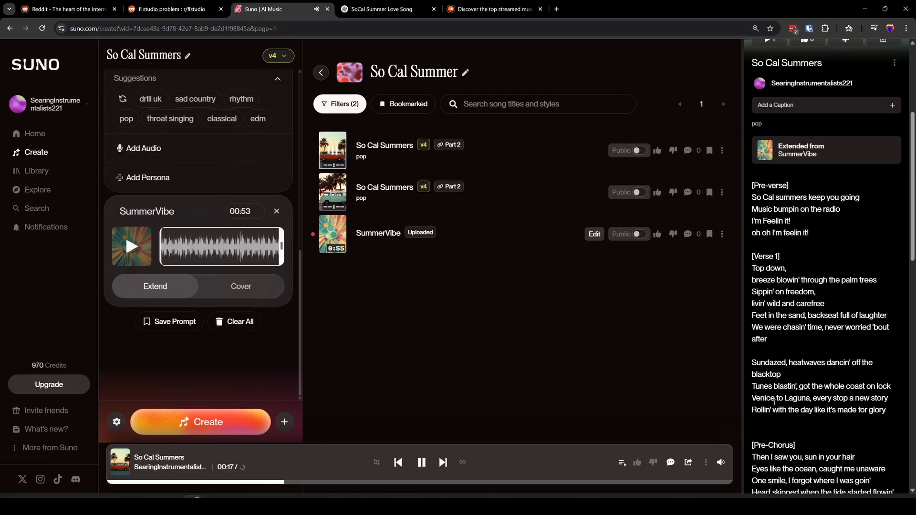
scroll(774, 402, down, 3)
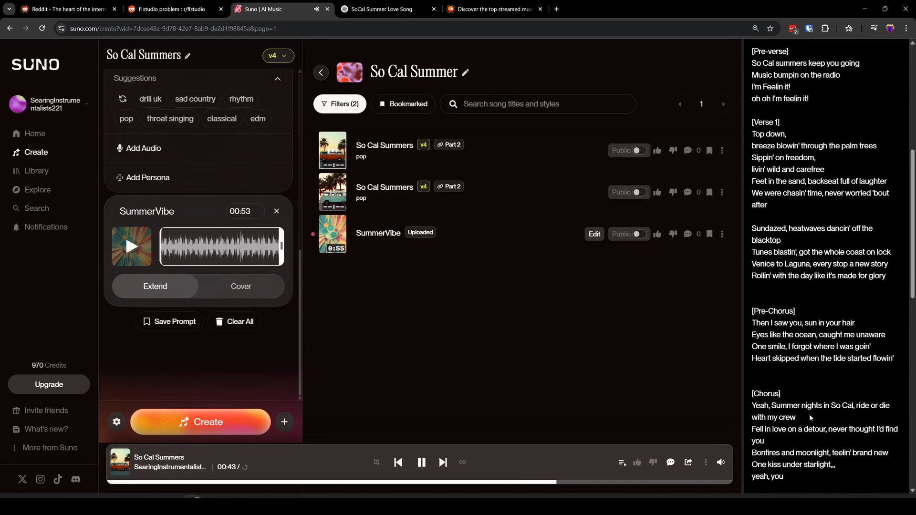
scroll(810, 416, down, 2)
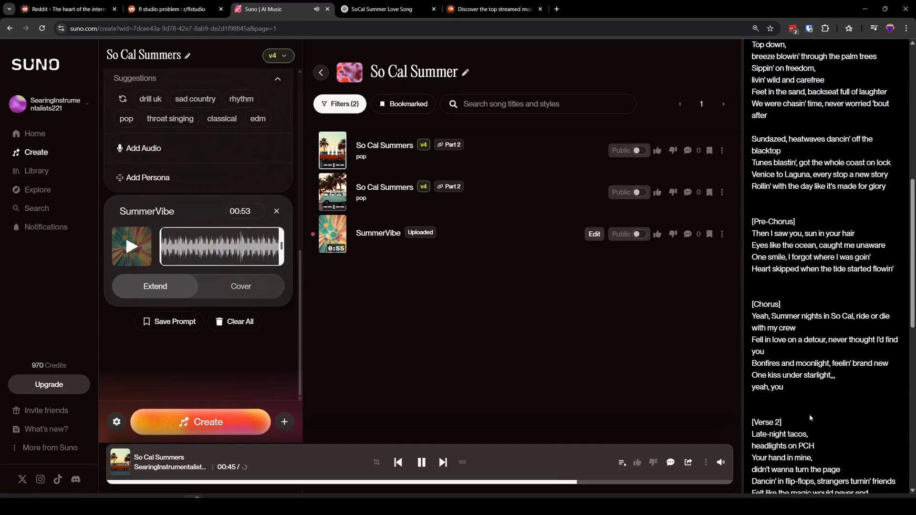
scroll(809, 417, down, 2)
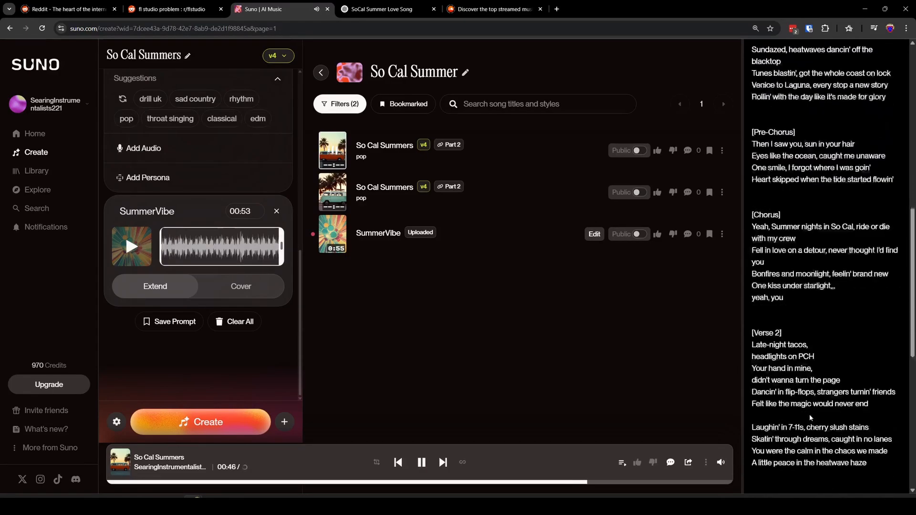
click(423, 460)
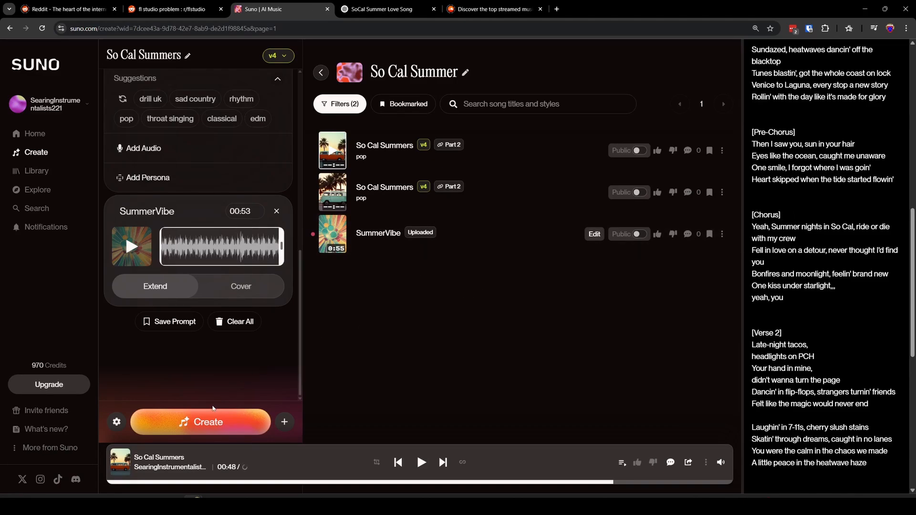
- Generate another batch of So Cal Summers from the same lyrics, pop style and SummerVibe clip
click(206, 425)
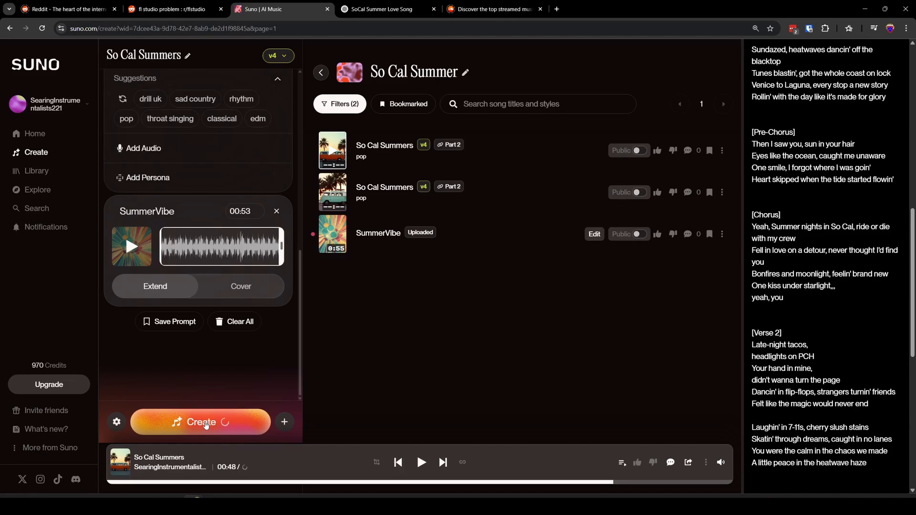
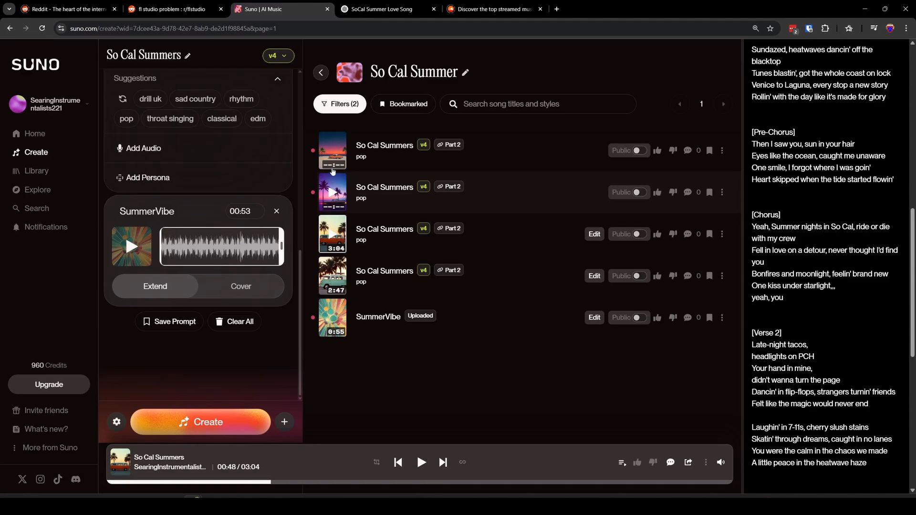
- Listen to the new version with the purple sunset cover alongside its lyrics, and mark it as liked
click(333, 194)
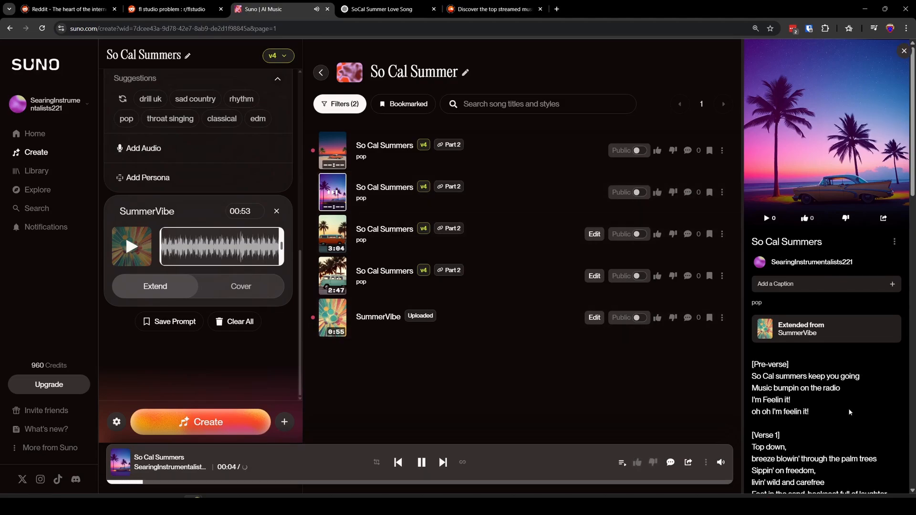
scroll(849, 410, down, 2)
scroll(850, 409, down, 2)
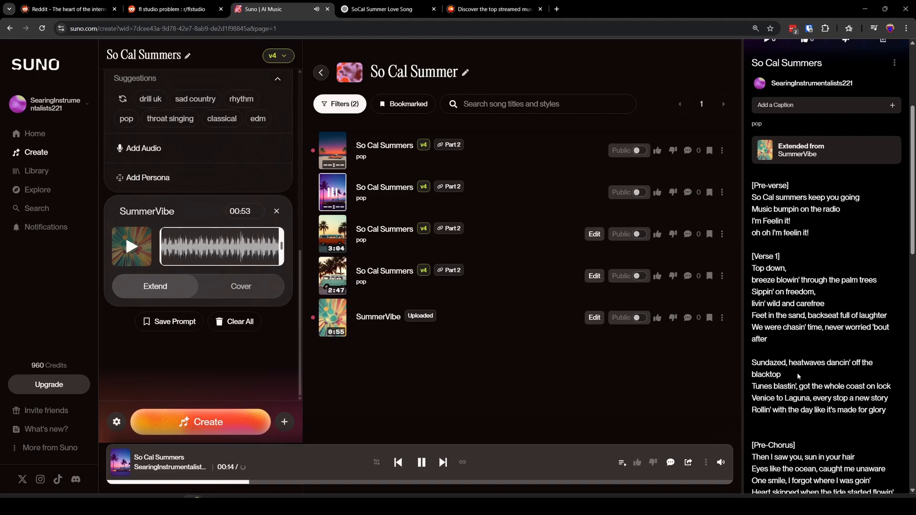
scroll(798, 377, down, 2)
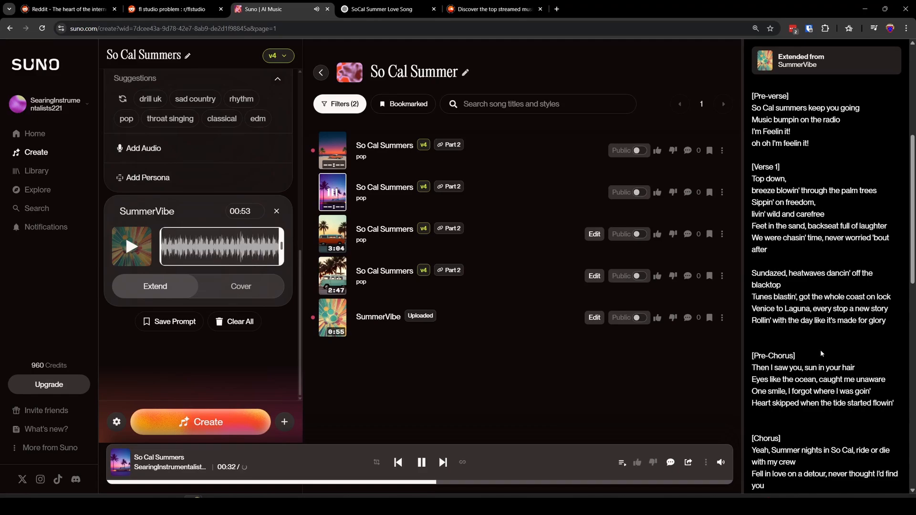
scroll(821, 351, down, 3)
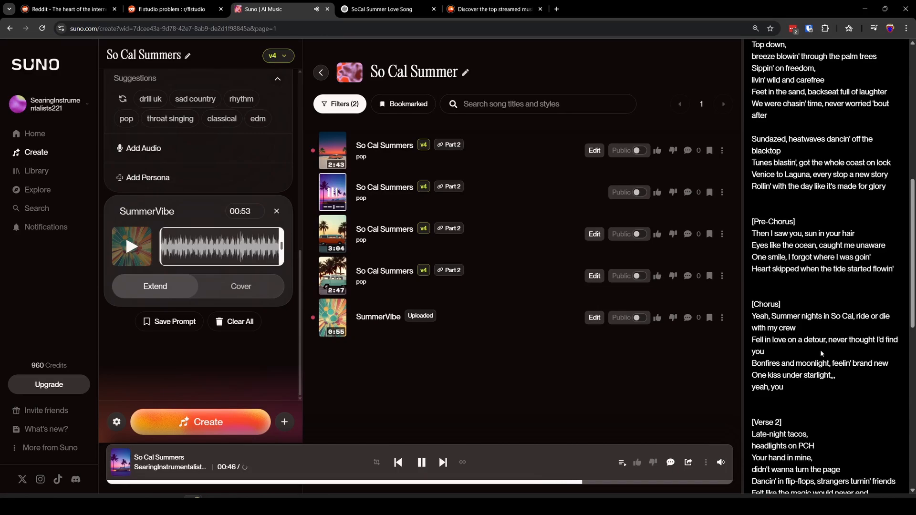
click(423, 462)
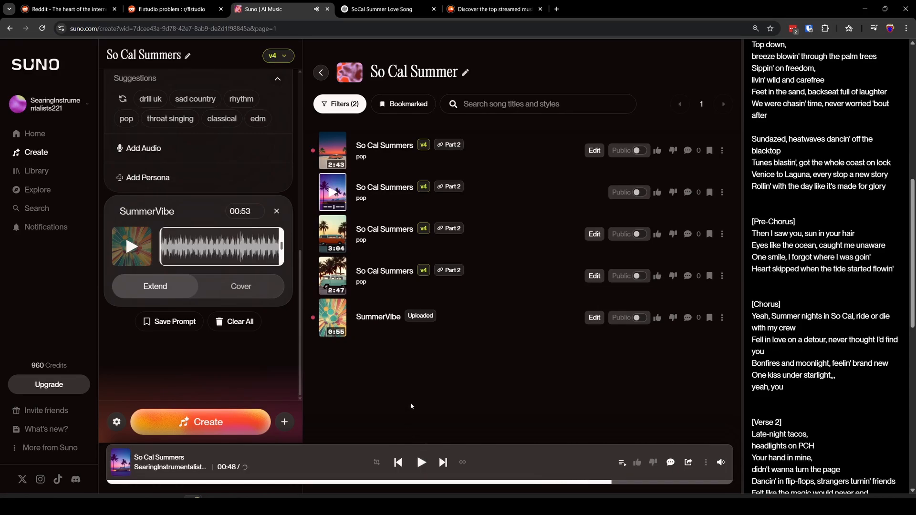
click(657, 193)
- Add Country to the song prompt's excluded styles
scroll(204, 173, up, 4)
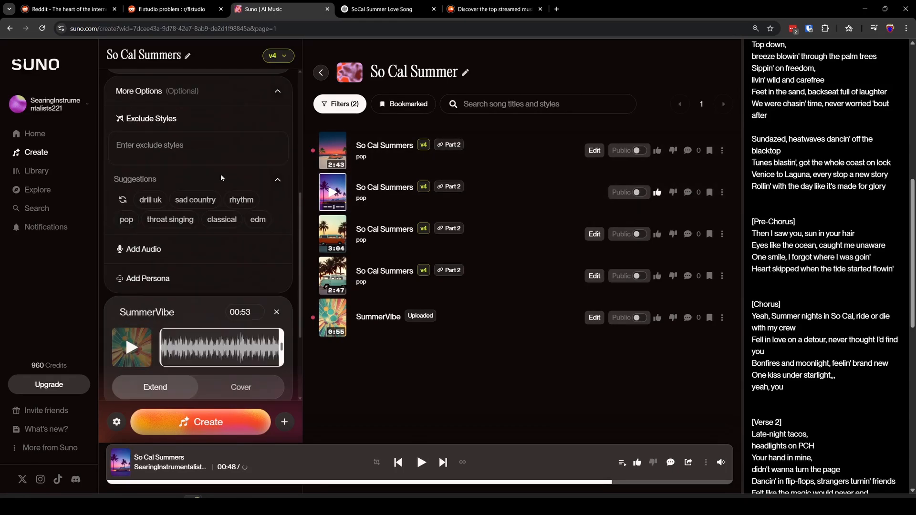
scroll(221, 178, up, 1)
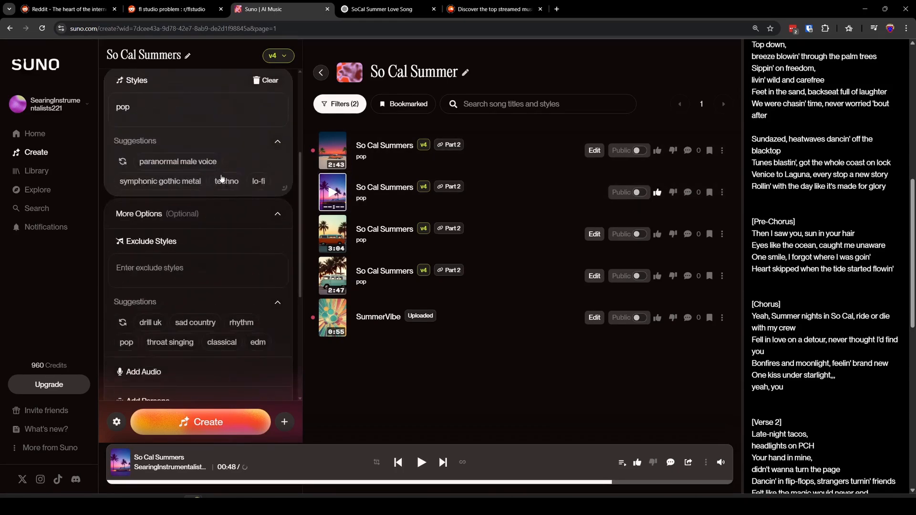
click(175, 269)
text(Country)
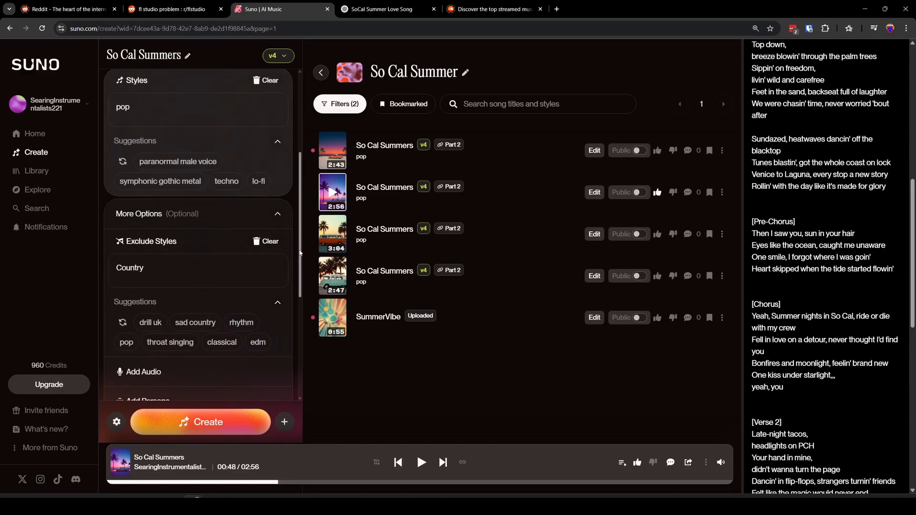
scroll(155, 145, up, 1)
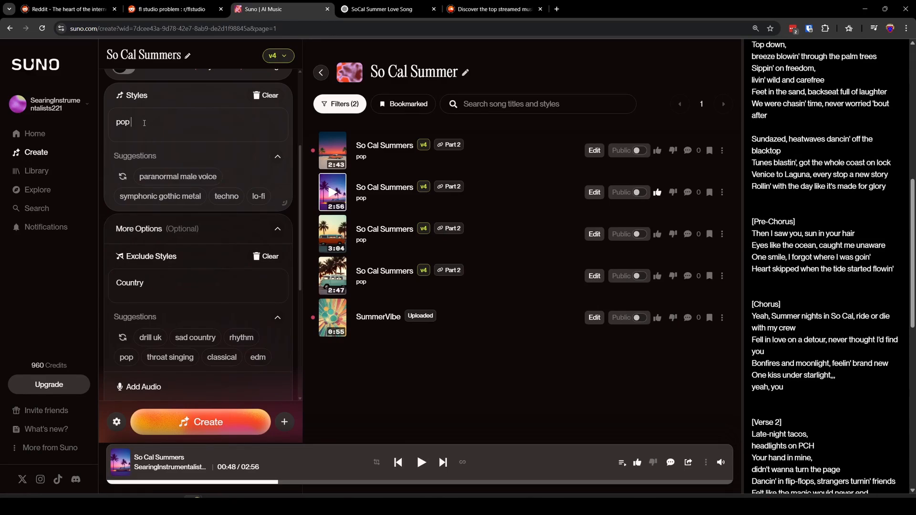
- Set the song style to pop punk and generate a new batch of So Cal Summers
text(punk)
click(209, 425)
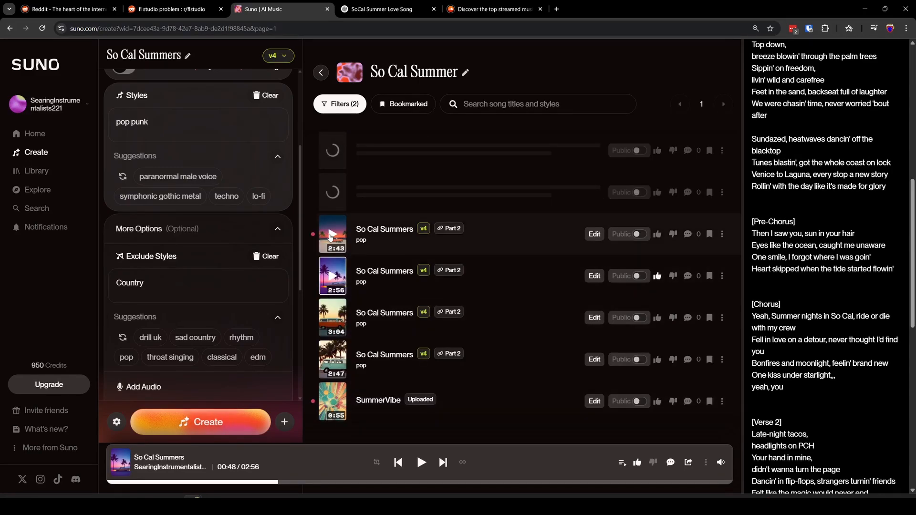
- Listen to the pop version with the orange car at dusk cover alongside its lyrics, pause playback, and mark it as liked
click(331, 234)
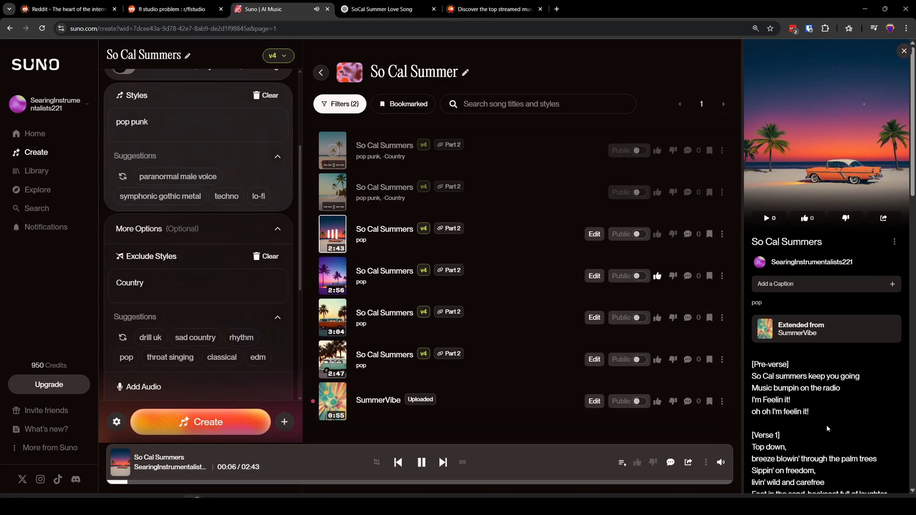
scroll(827, 424, down, 2)
scroll(827, 428, down, 1)
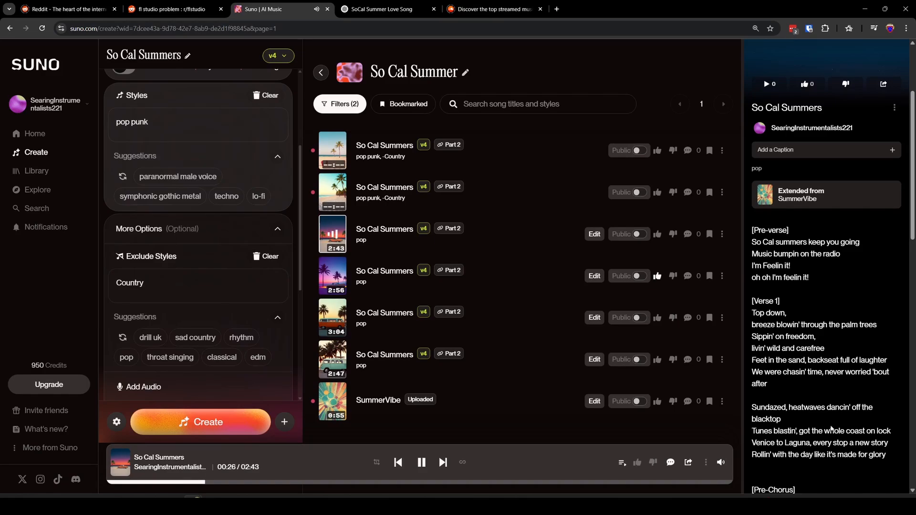
scroll(830, 428, down, 5)
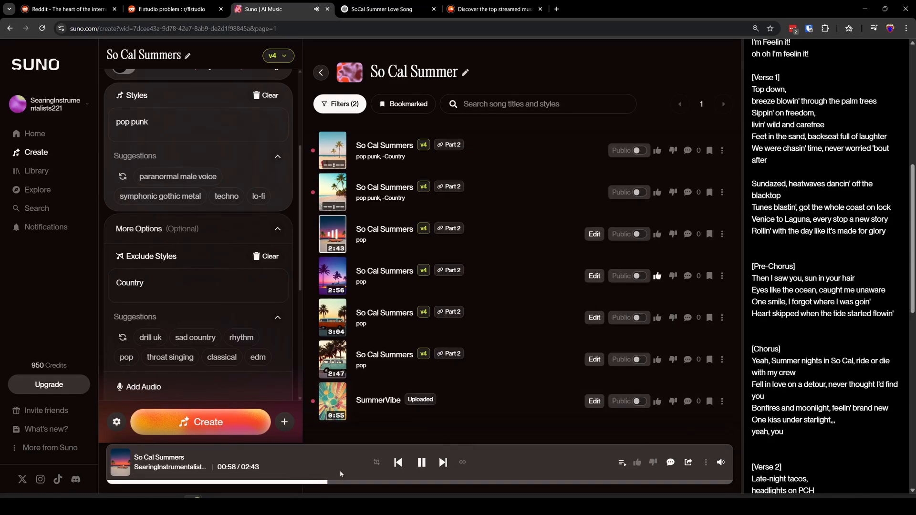
click(422, 463)
click(658, 236)
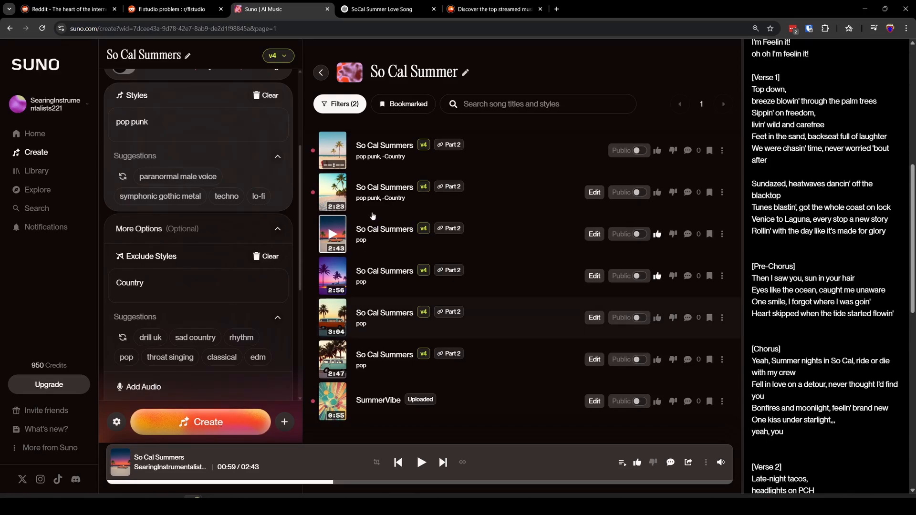
- Listen to the pop punk version with the palm beach cover, pause it, and review its style tags and opening lyrics
click(332, 196)
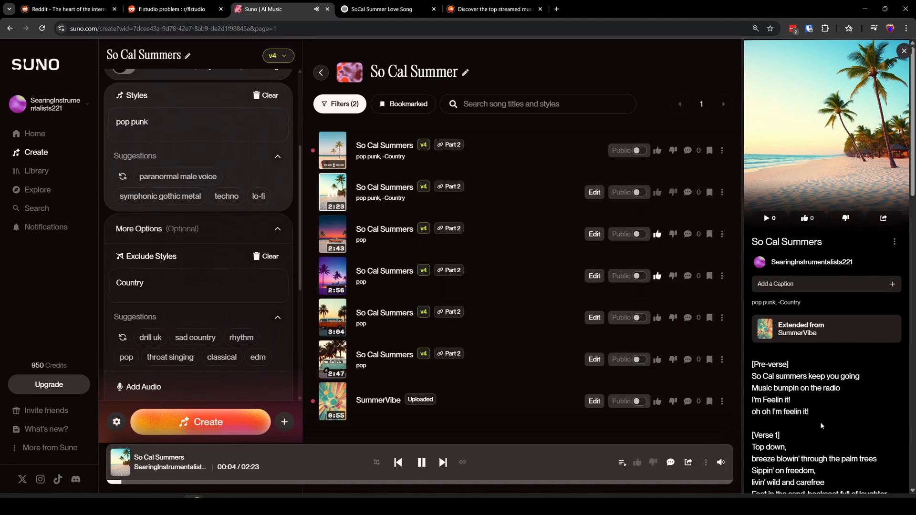
scroll(821, 422, down, 3)
scroll(822, 425, down, 1)
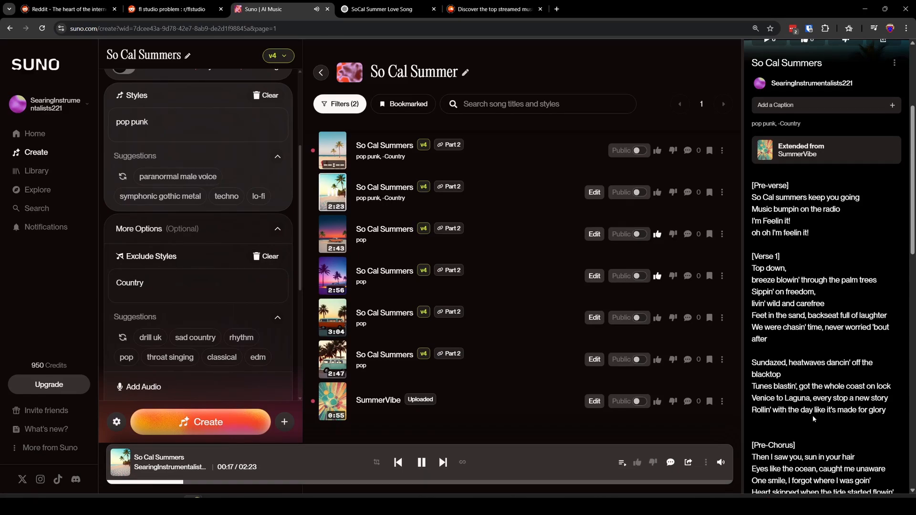
click(422, 463)
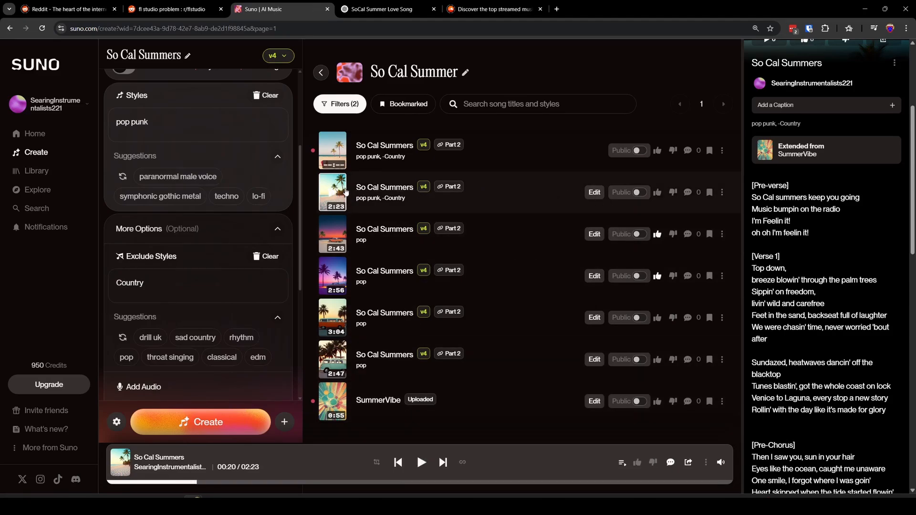
scroll(783, 303, up, 3)
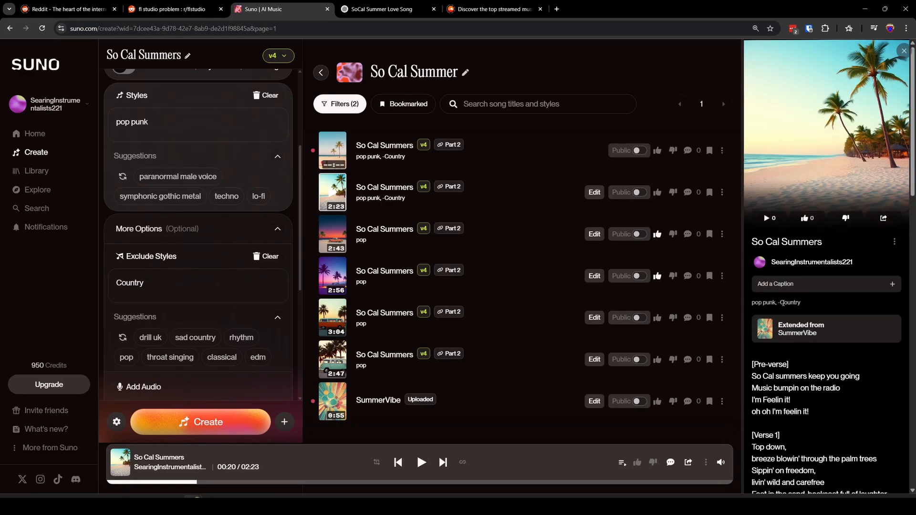
scroll(781, 304, down, 3)
scroll(778, 308, up, 1)
scroll(783, 277, down, 1)
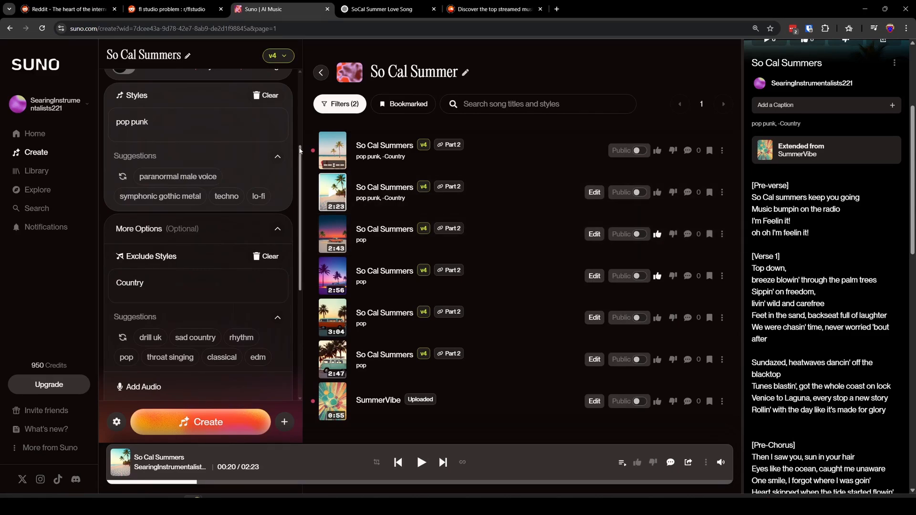
- Replace the opening [Pre-verse] tag in the lyrics with [Intro]
scroll(300, 151, up, 3)
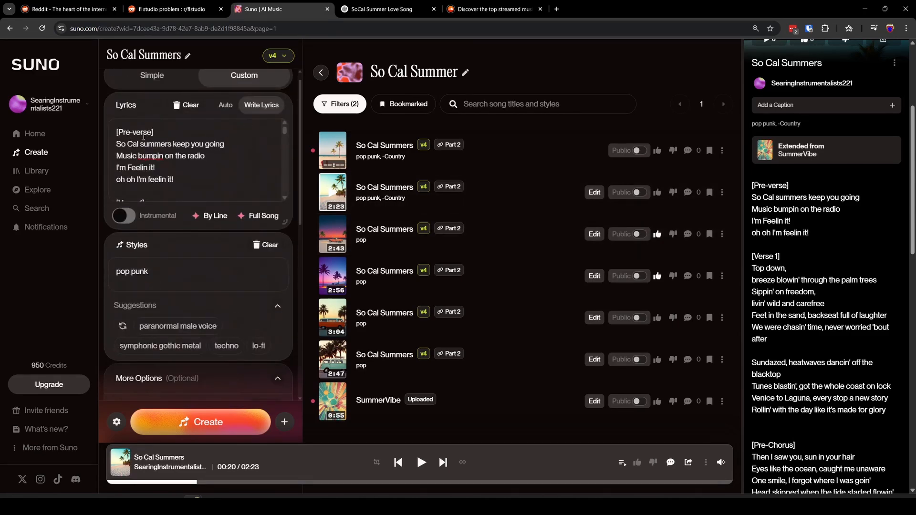
drag(153, 132, 120, 133)
text(Intro])
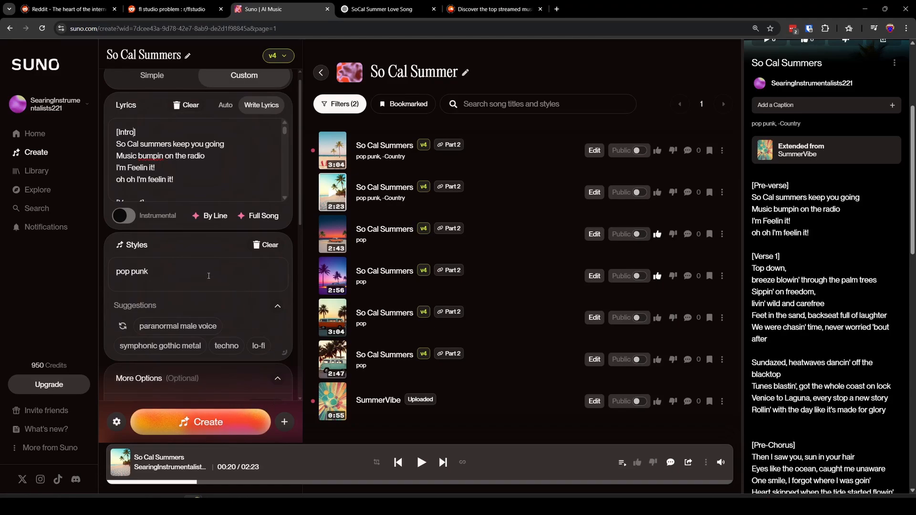
- Reduce the song style to pop and generate another batch with the [Intro] lyrics
drag(150, 271, 132, 271)
key(BackSpace)
click(226, 422)
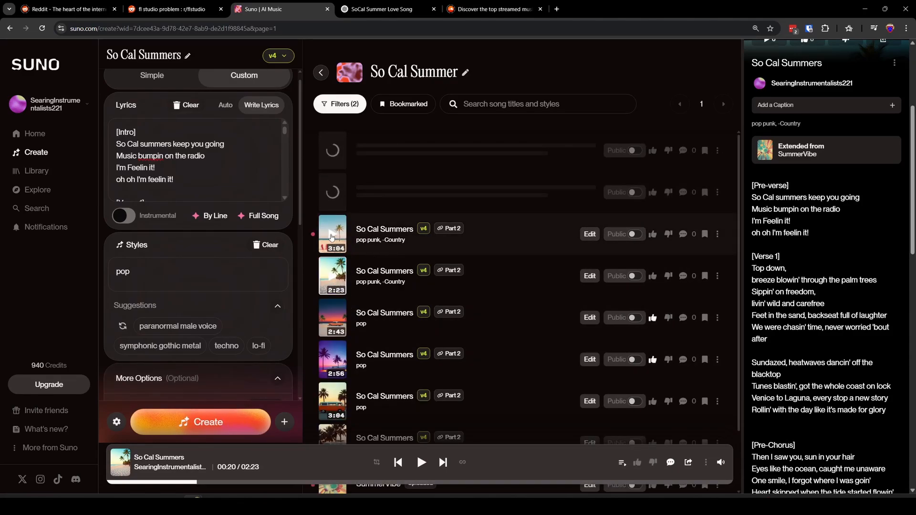
- Listen to the start of the pop punk version with the red flip-flops beach cover alongside its lyrics, and pause it
click(332, 237)
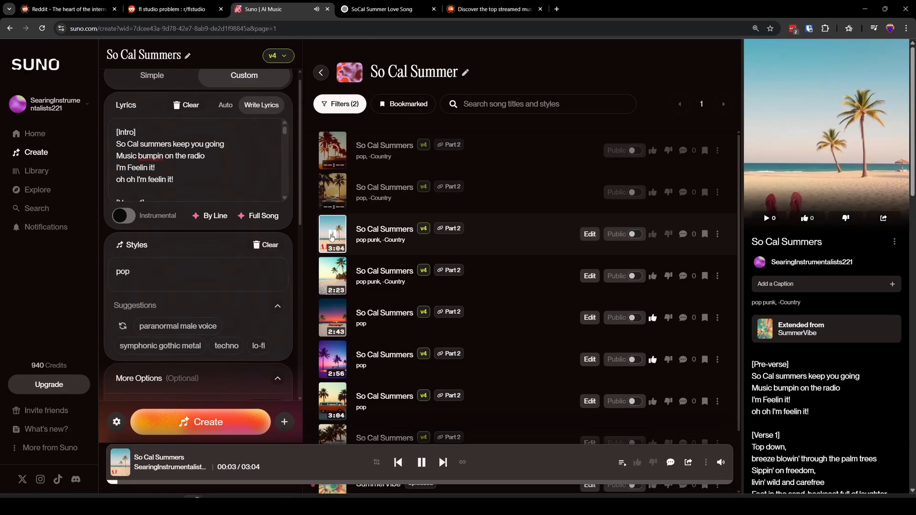
scroll(857, 426, down, 2)
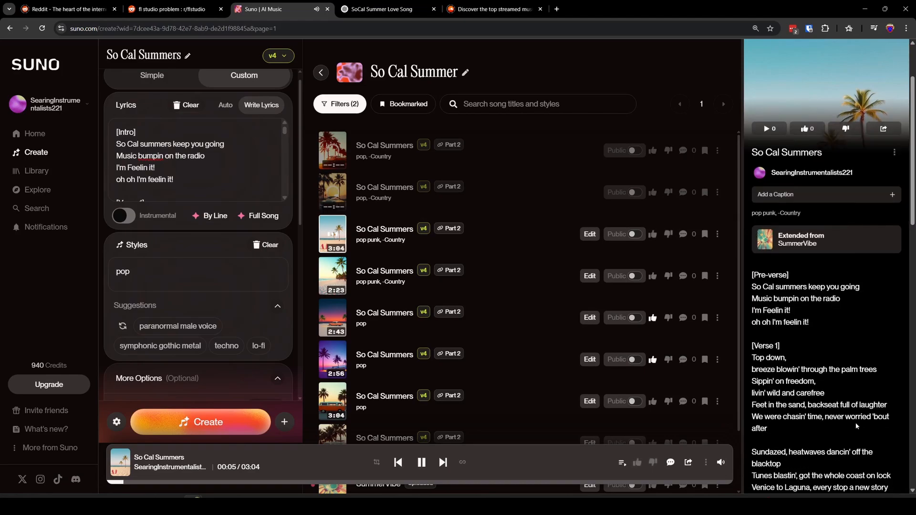
scroll(856, 427, down, 1)
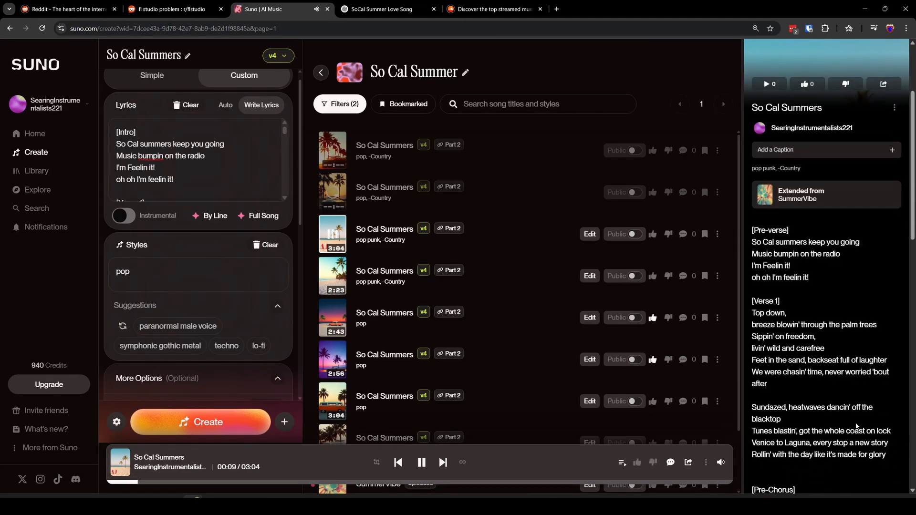
click(422, 463)
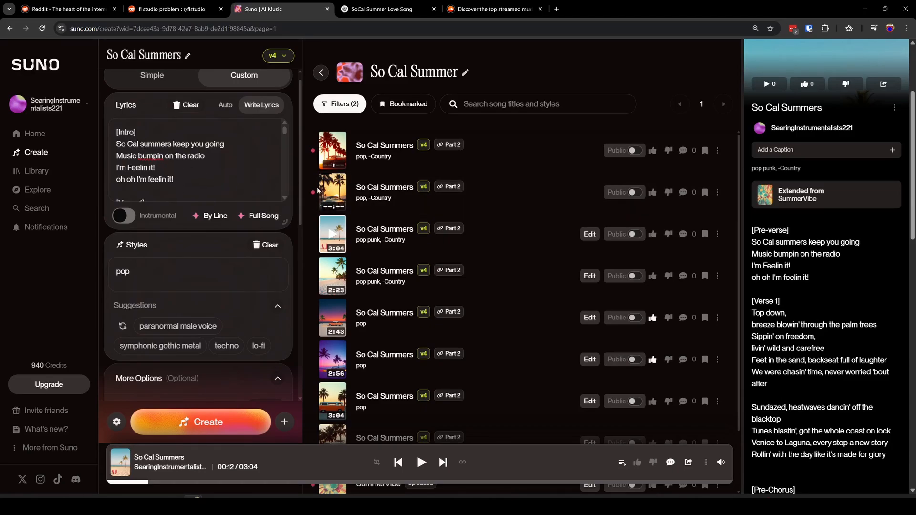
- Listen to the opening of the [Intro] version with the vintage car and golden sunset cover, and pause it
click(333, 194)
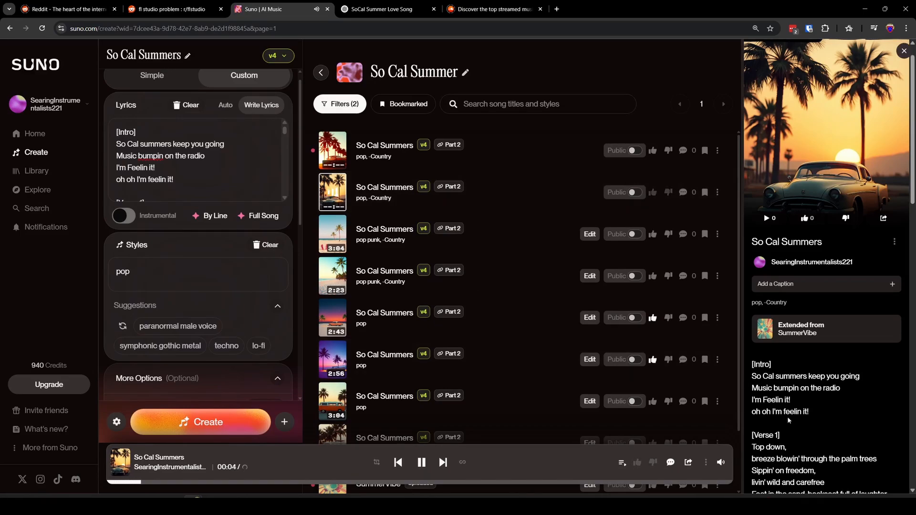
scroll(787, 417, down, 5)
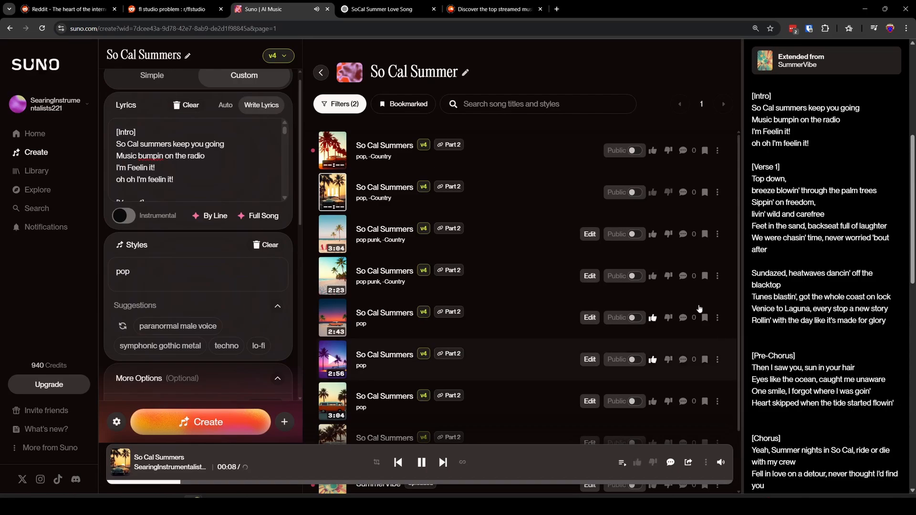
click(421, 463)
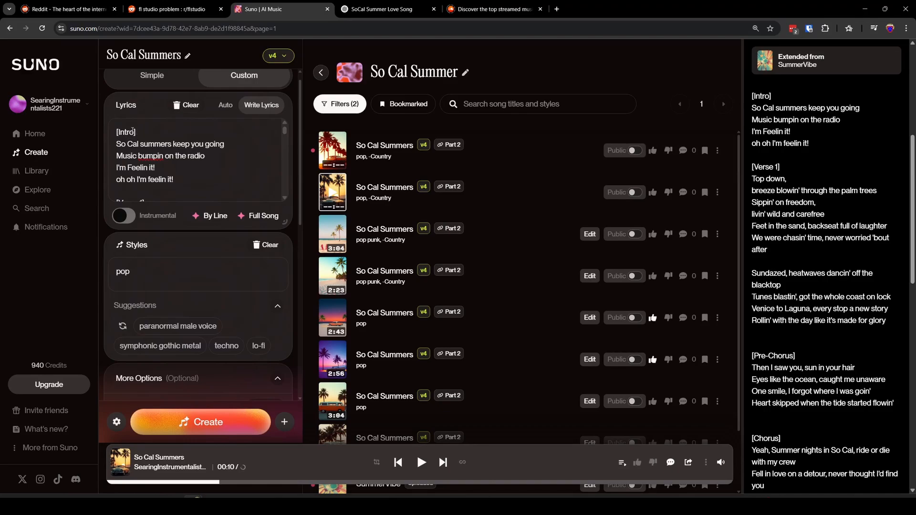
- Change the opening section tag of the lyrics to [Verse] and generate another batch in the pop style
drag(133, 132, 118, 132)
text(Pre-Verse)
scroll(118, 134, down, 1)
scroll(118, 134, up, 1)
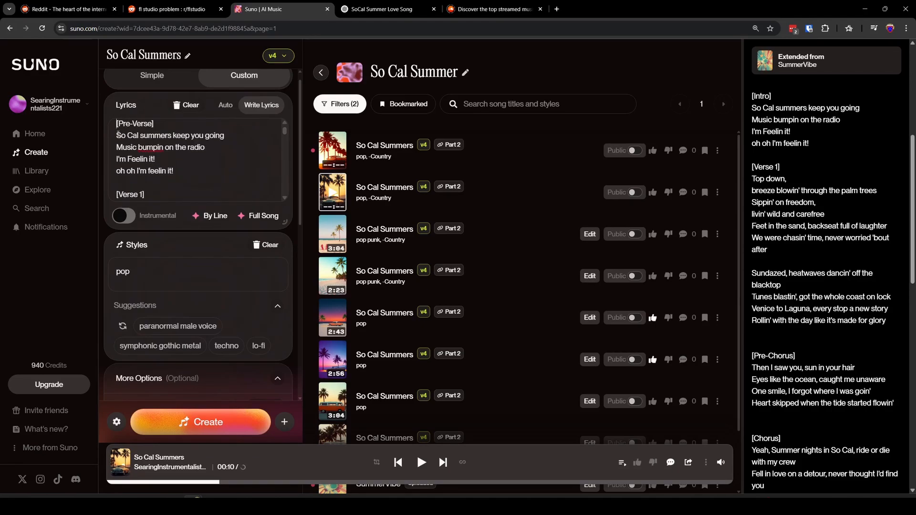
key(Right)
key(Delete)
key(Delete)
key(Delete)
key(Delete)
click(208, 426)
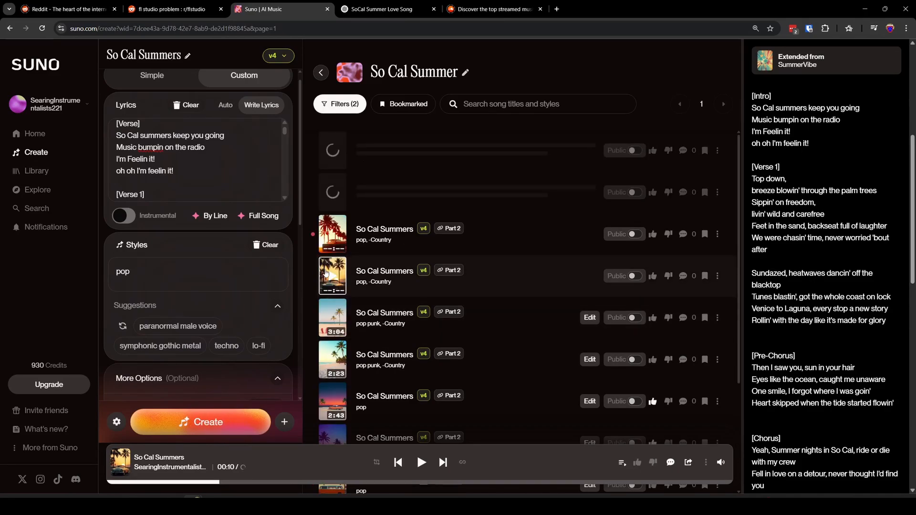
- Listen to the [Intro] version with the red car and palms cover while following its lyrics, and pause playback
click(332, 234)
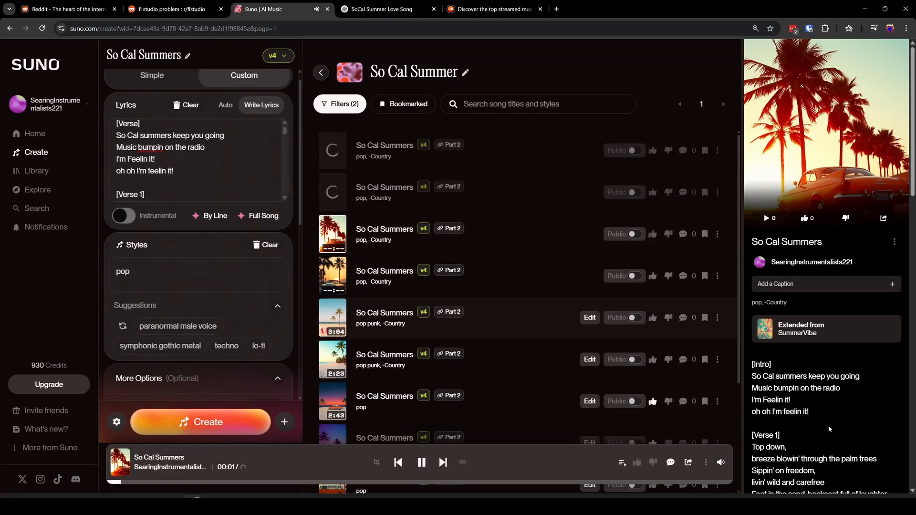
scroll(829, 429, down, 4)
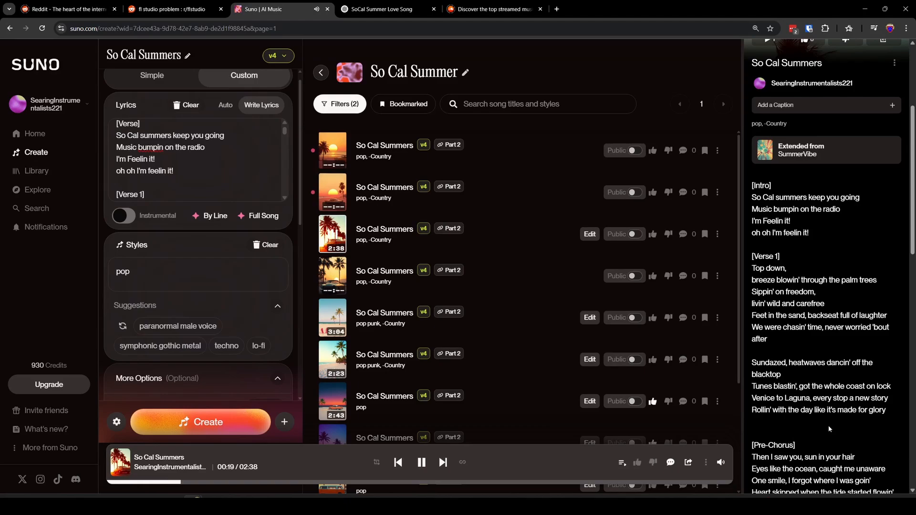
scroll(829, 429, down, 3)
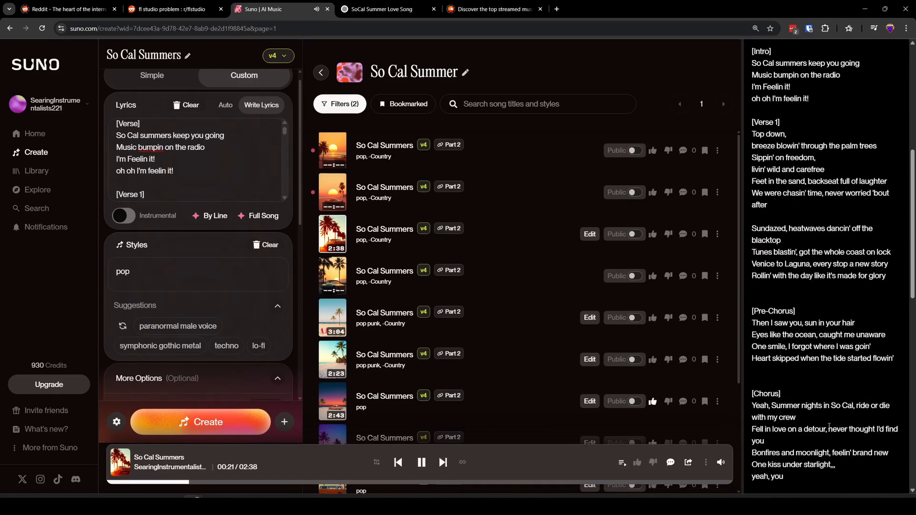
scroll(829, 426, down, 3)
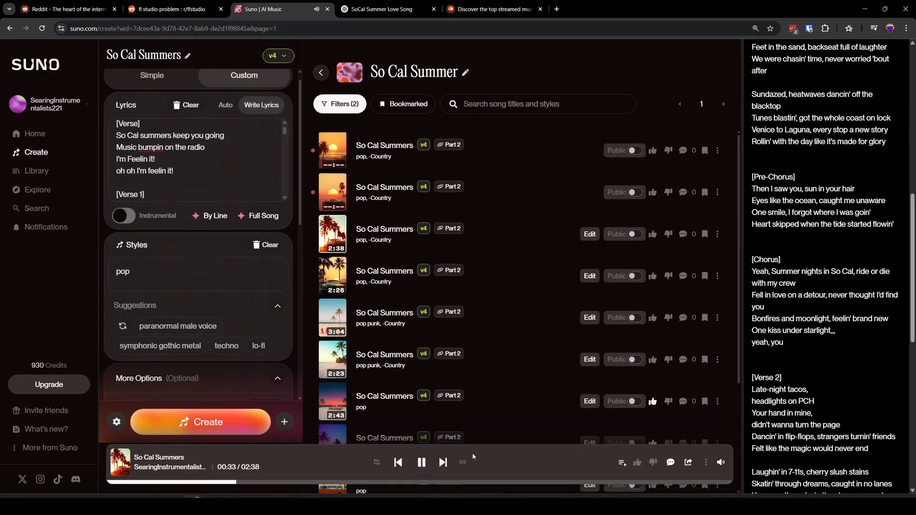
click(420, 463)
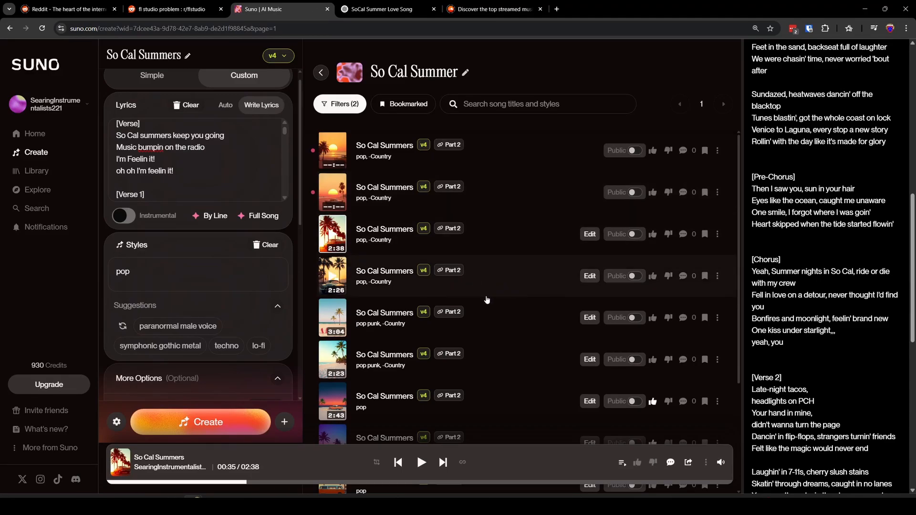
- Listen to the second-listed [Verse] version with the car and large setting sun cover alongside its lyrics, pause it, and mark it as liked
scroll(487, 300, down, 3)
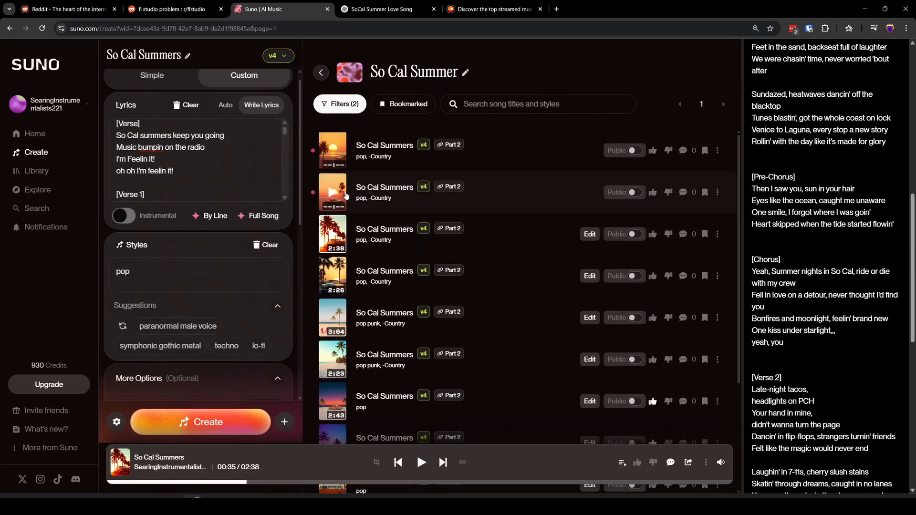
scroll(502, 257, down, 2)
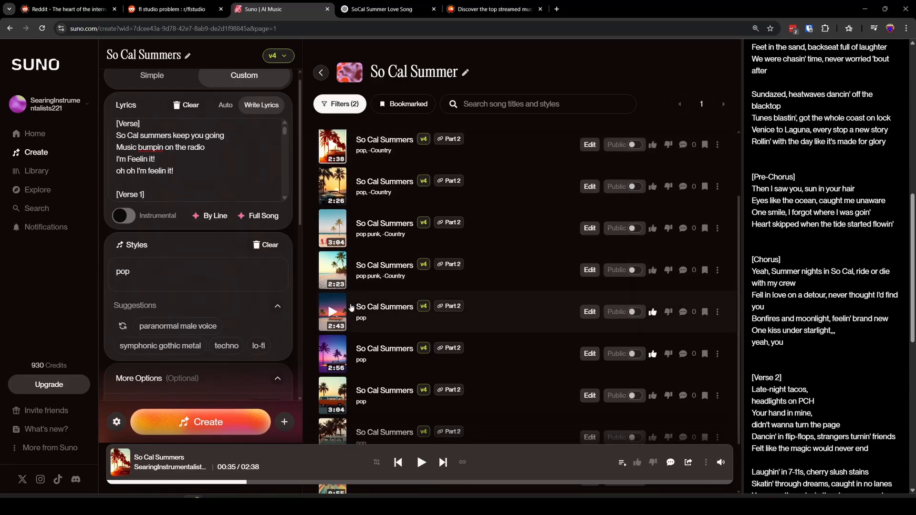
scroll(445, 259, up, 2)
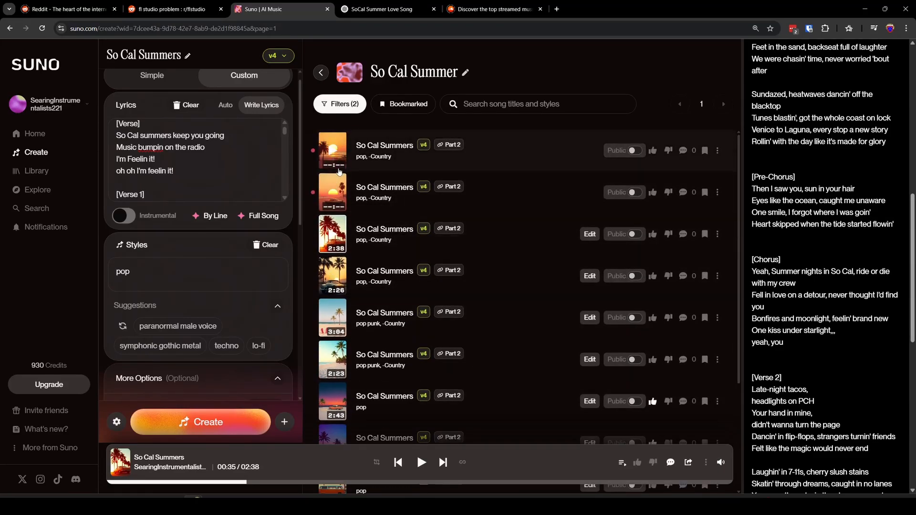
click(332, 196)
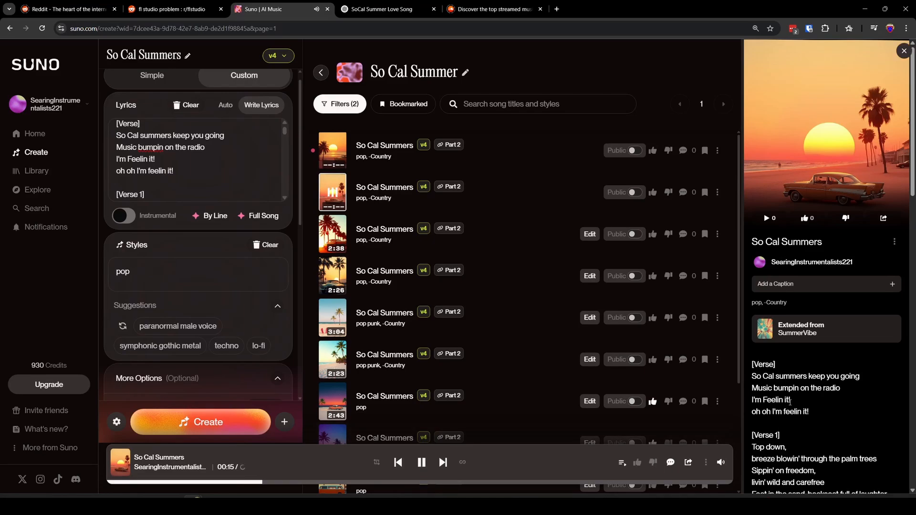
scroll(791, 405, down, 8)
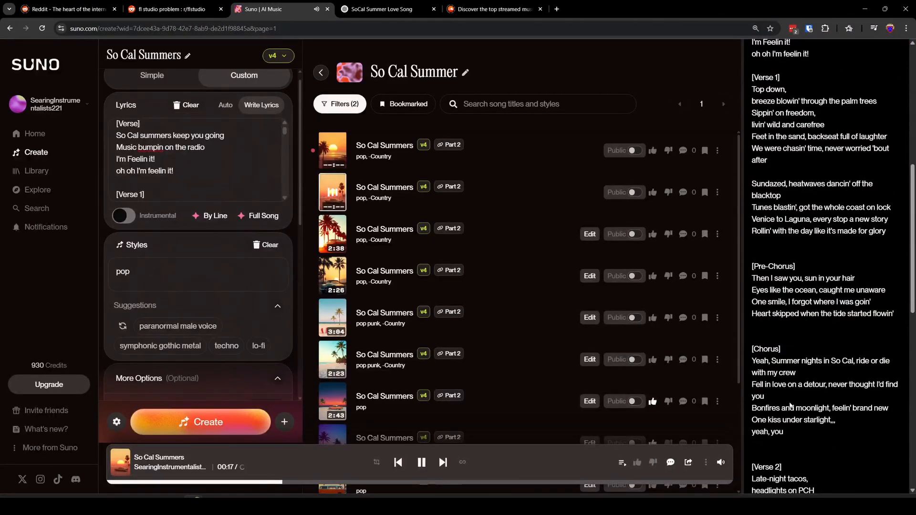
scroll(790, 406, down, 1)
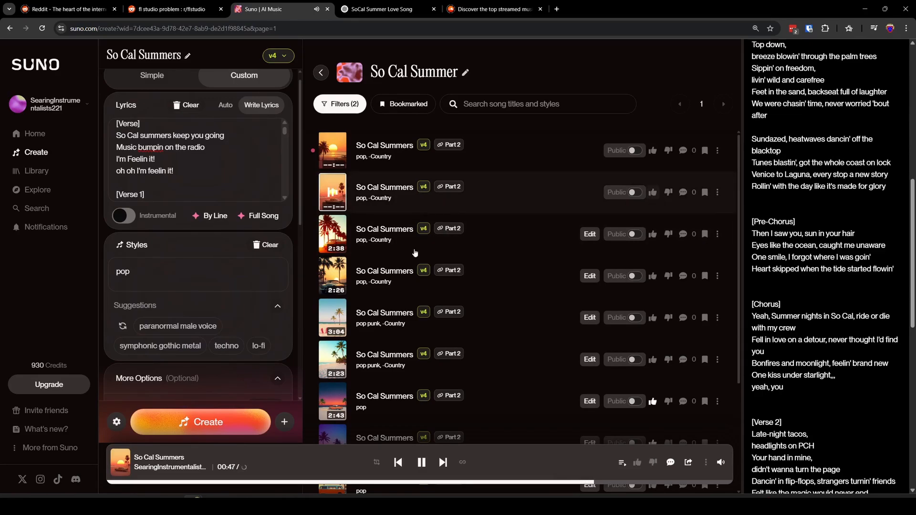
click(423, 465)
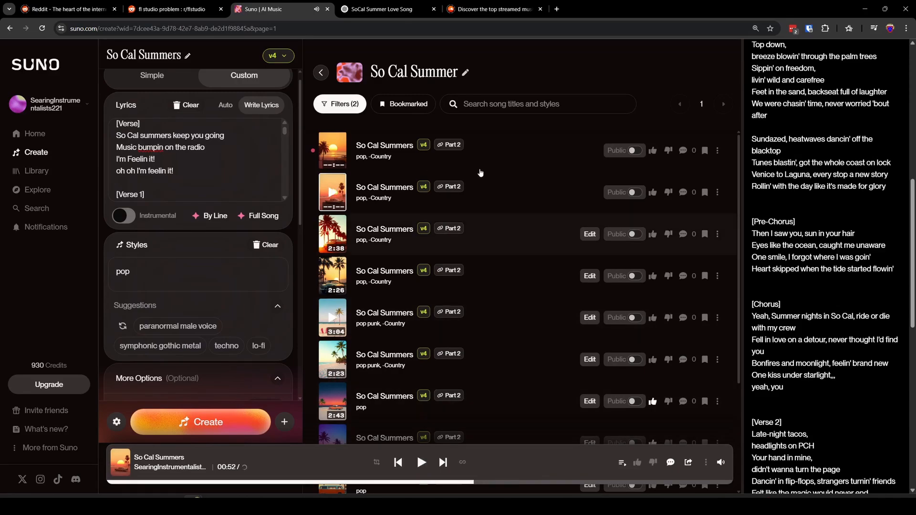
click(654, 193)
scroll(790, 271, up, 8)
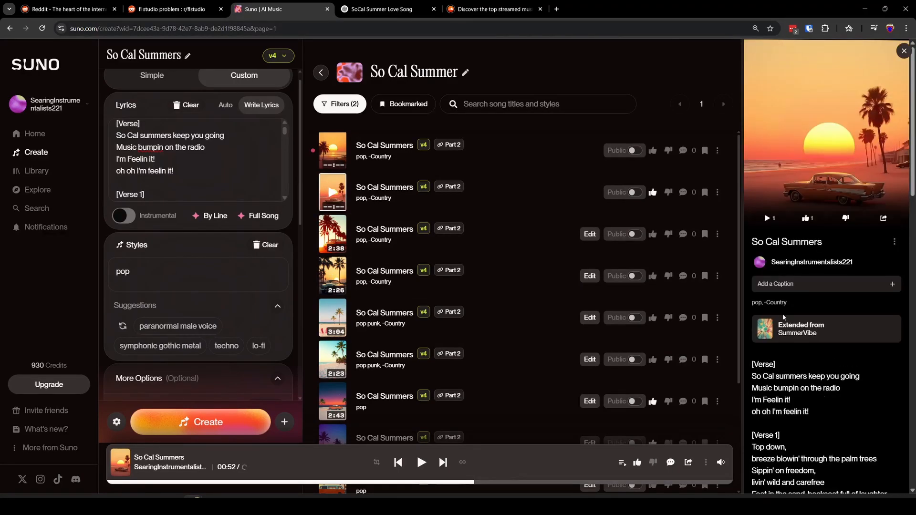
- Change the second section's [Verse 1] tag in the lyrics to [Verse]
scroll(783, 317, down, 3)
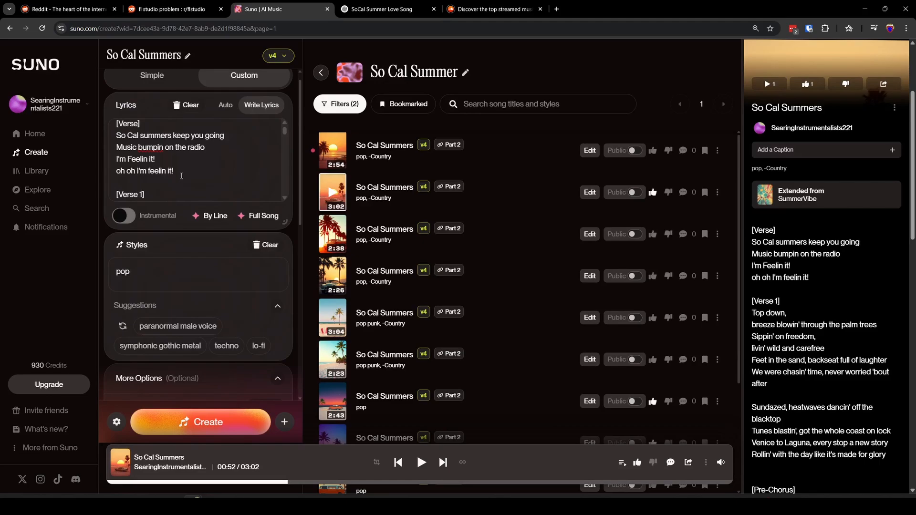
drag(174, 171, 116, 137)
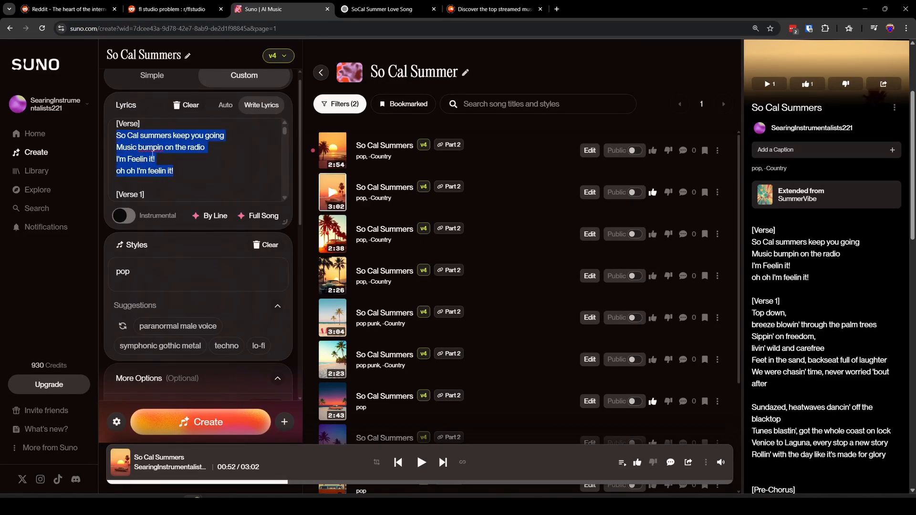
click(133, 195)
key(Delete)
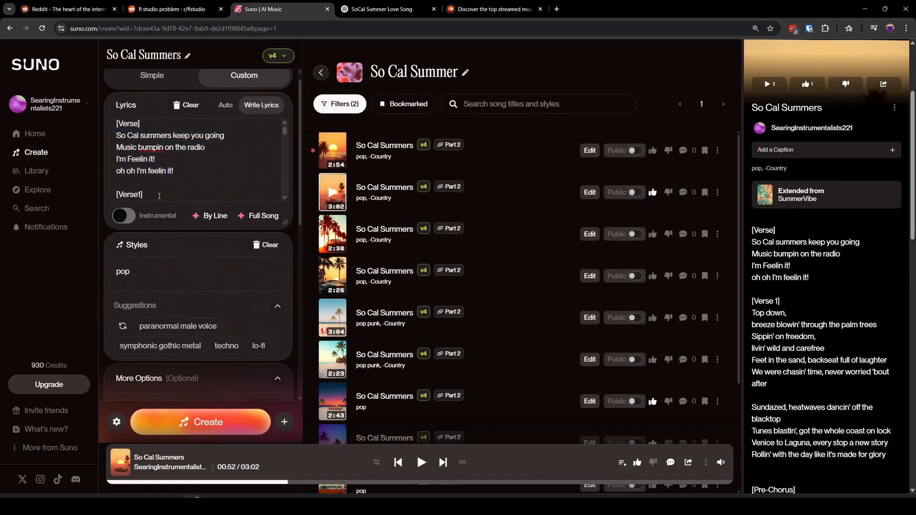
key(Delete)
- Add an [Intro] tag on its own line above the opening [Verse] section of the lyrics
key(Up)
key(Up)
key(Up)
key(Up)
key(Up)
key(Up)
key(Up)
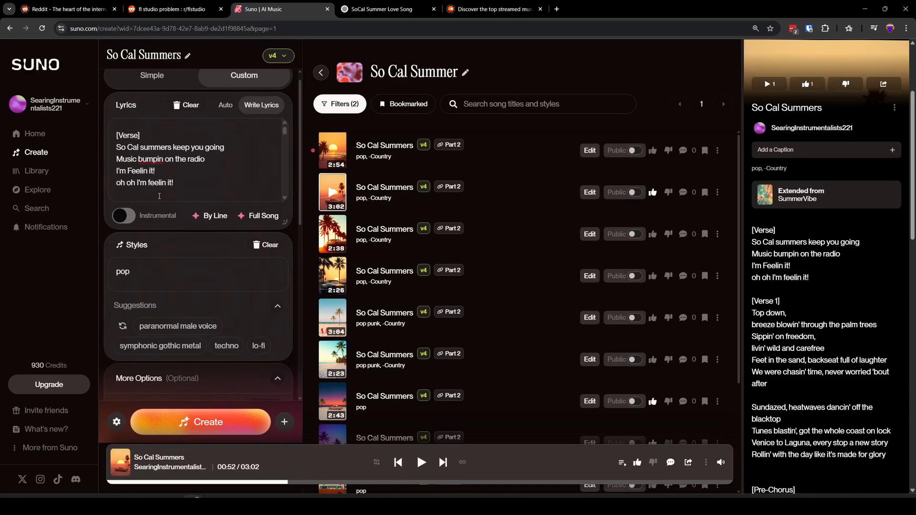
text([Intro])
key(ctrl+z)
- Check the revised section tags in the lyrics and generate another batch in the pop style
key(Down)
key(Down)
key(Down)
key(Down)
key(Down)
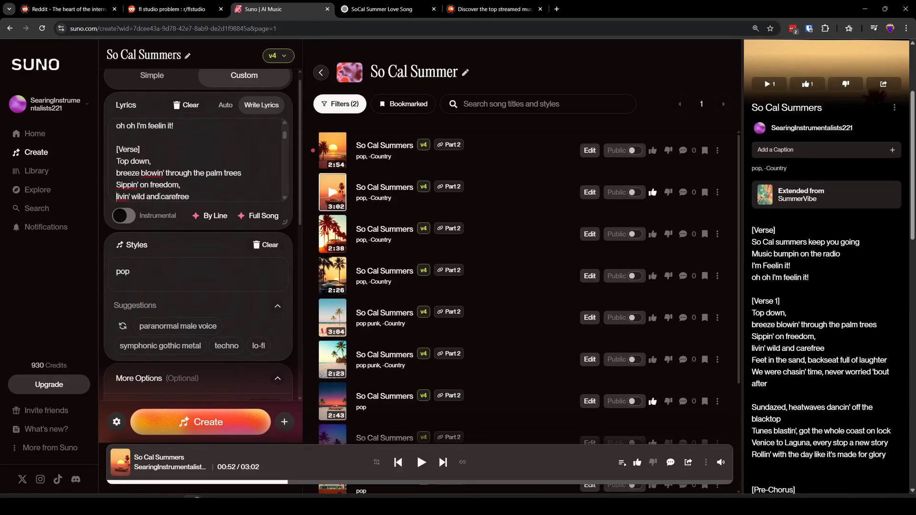
key(Up)
key(Up)
key(Up)
key(Up)
key(Up)
key(Up)
key(Up)
key(Up)
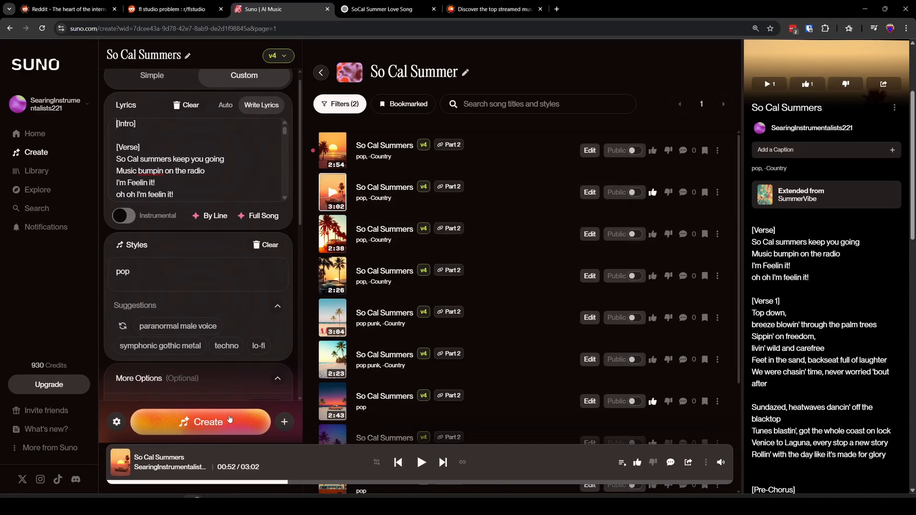
click(234, 431)
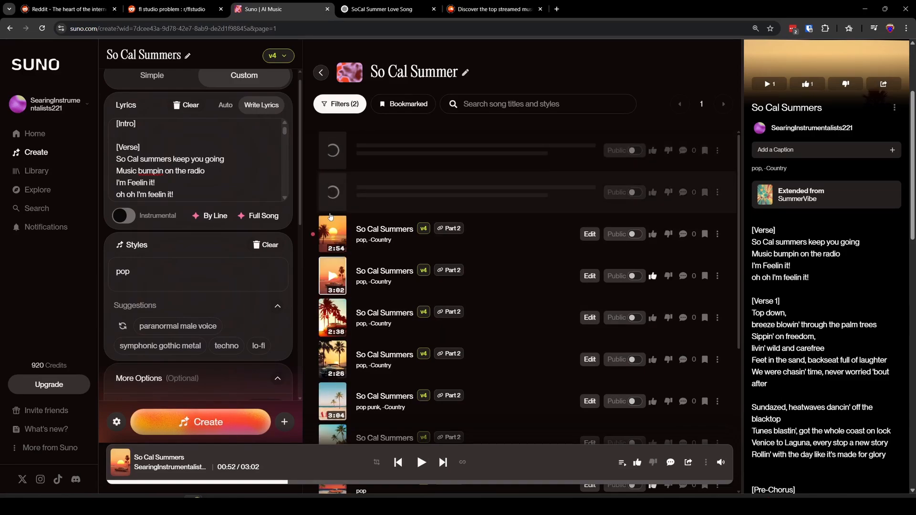
- Listen to the 2:54 [Verse] version while following its lyrics, and pause playback
click(333, 233)
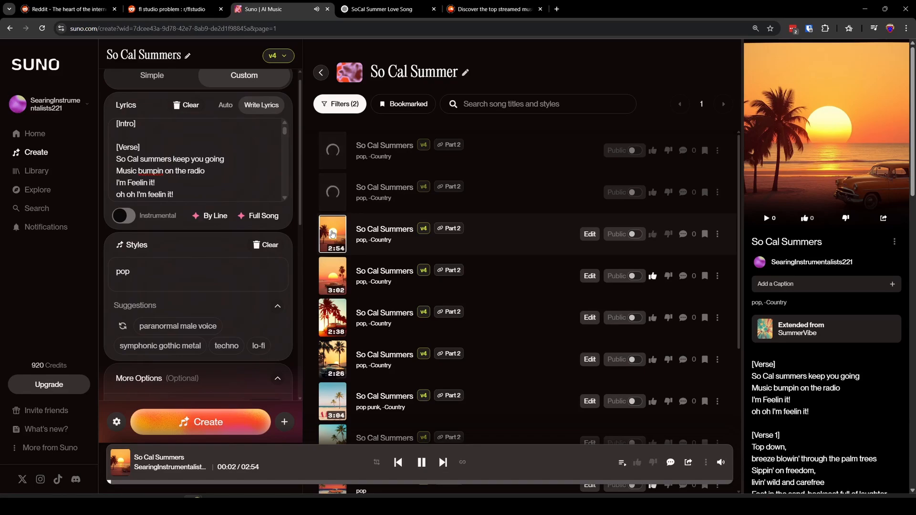
scroll(333, 233, down, 1)
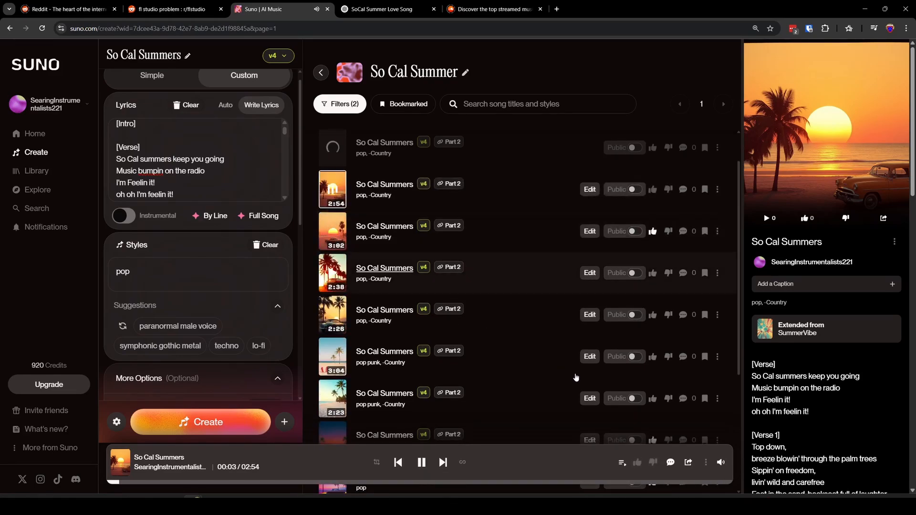
scroll(832, 441, down, 2)
scroll(832, 441, down, 1)
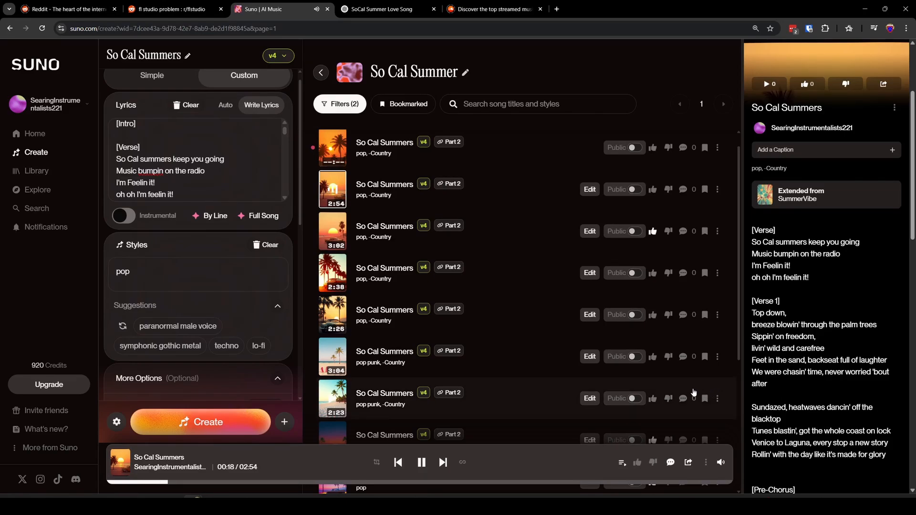
click(422, 462)
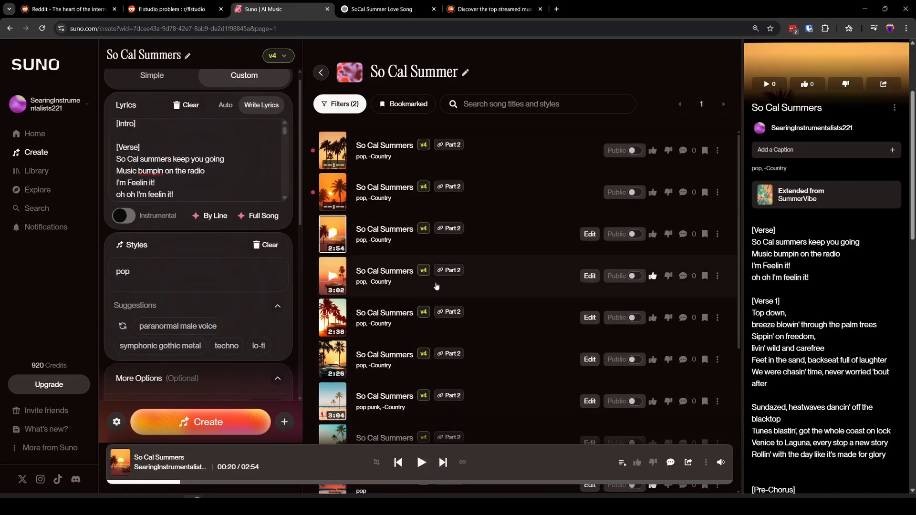
- Sample the two new [Intro] versions with orange palm-tree covers, ending with the top-listed one, and pause playback
scroll(446, 292, down, 2)
scroll(446, 292, down, 1)
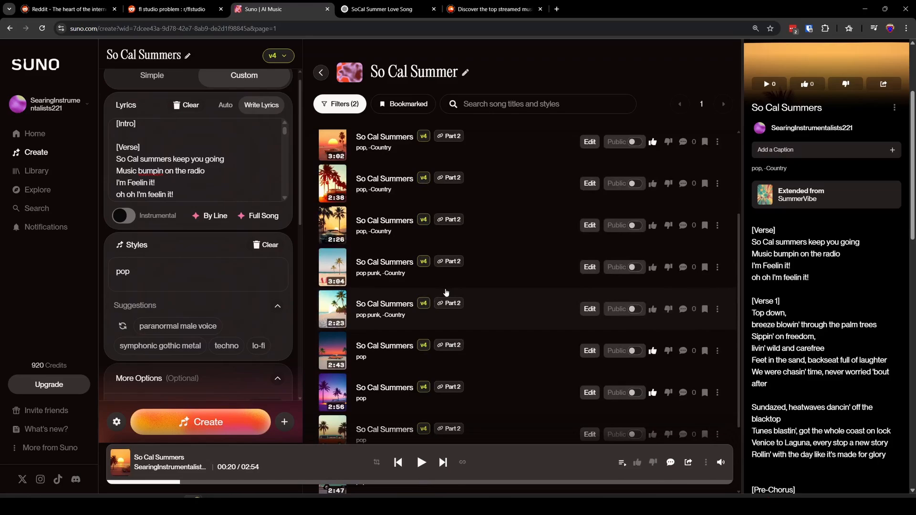
scroll(447, 293, up, 3)
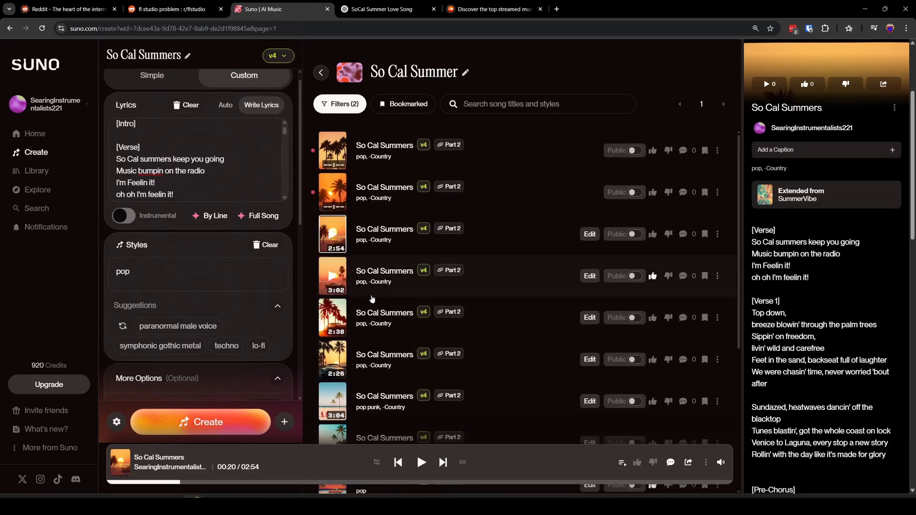
click(331, 193)
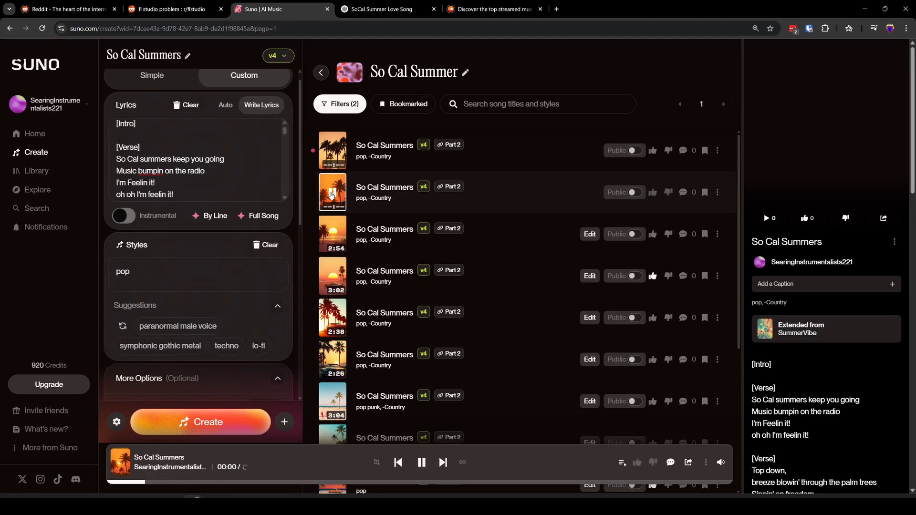
click(332, 153)
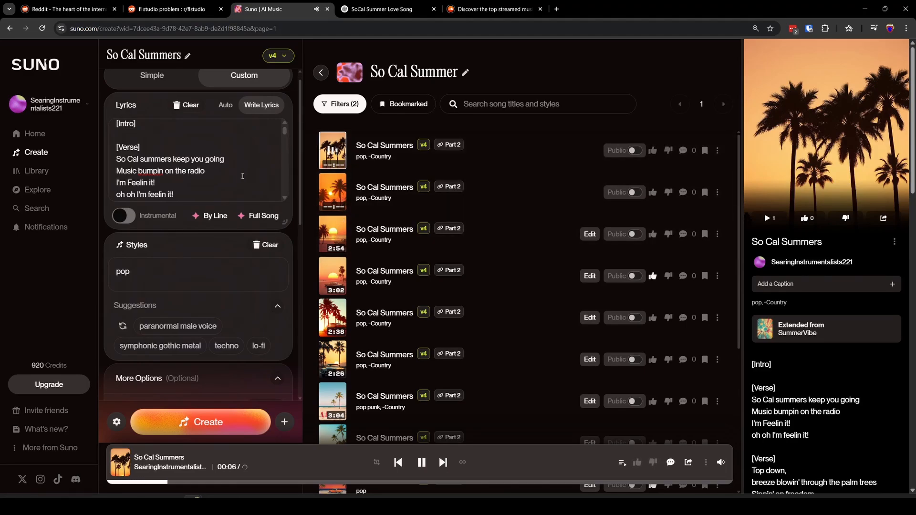
scroll(243, 176, down, 1)
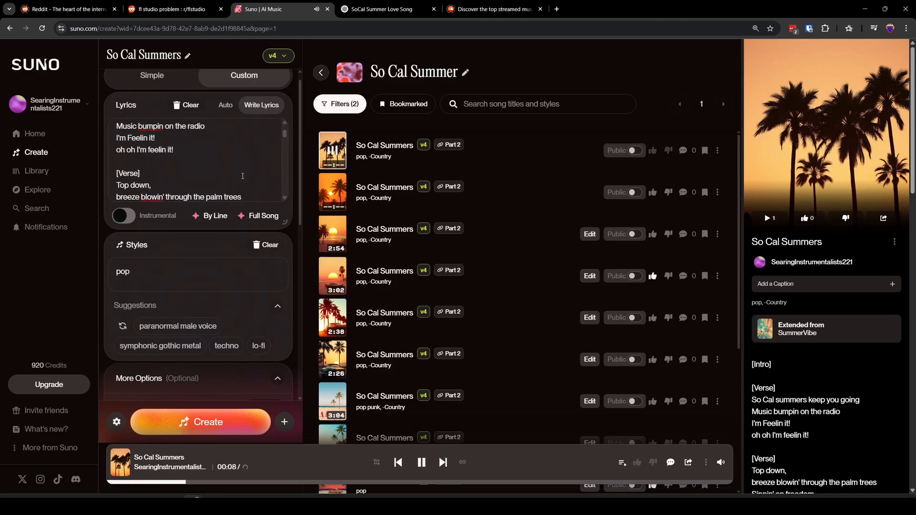
click(421, 462)
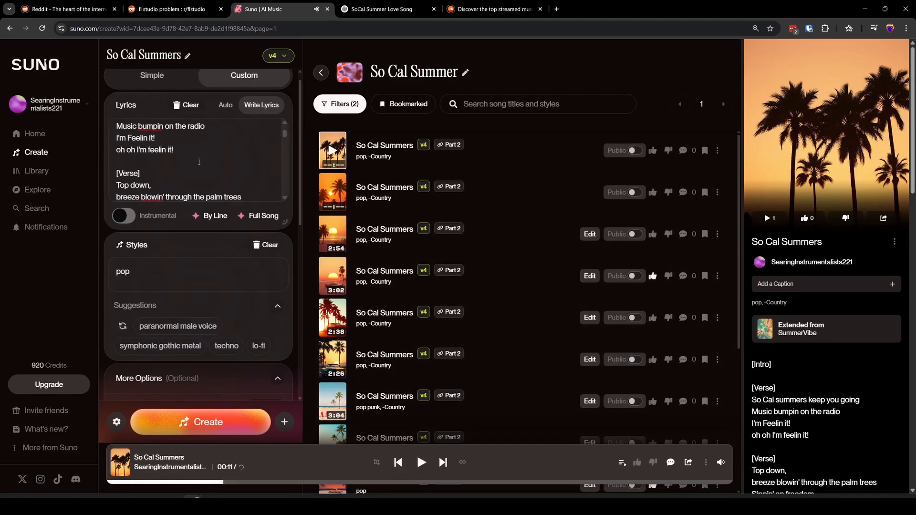
- Review the opening section tags of the lyrics and generate another batch with the same lyrics and pop style
scroll(199, 152, up, 2)
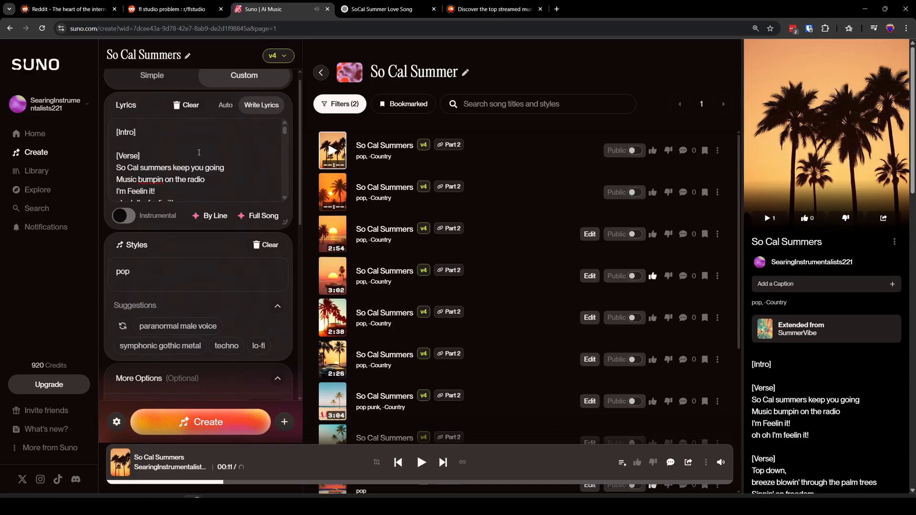
scroll(199, 152, down, 4)
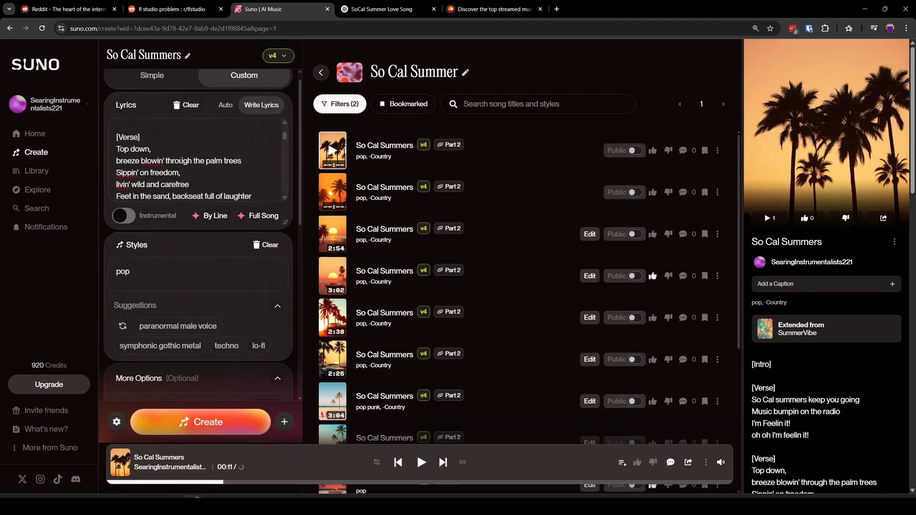
scroll(191, 159, up, 4)
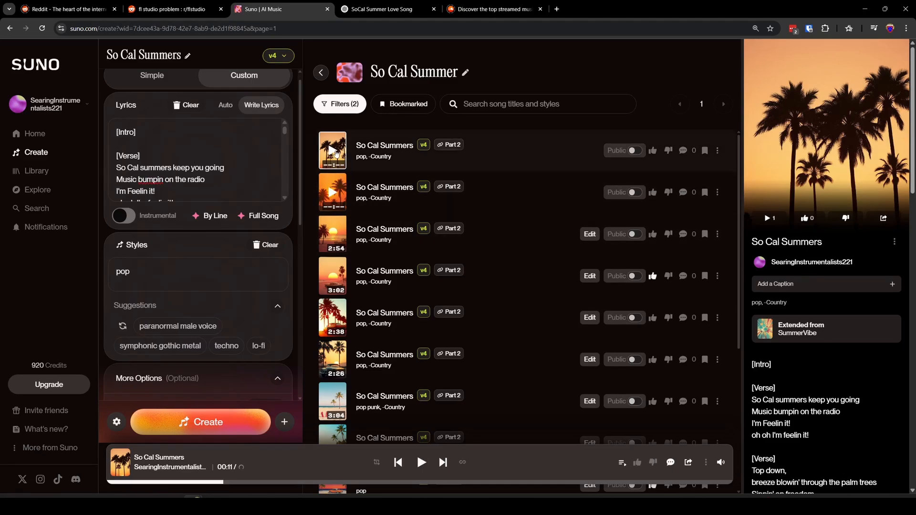
click(212, 426)
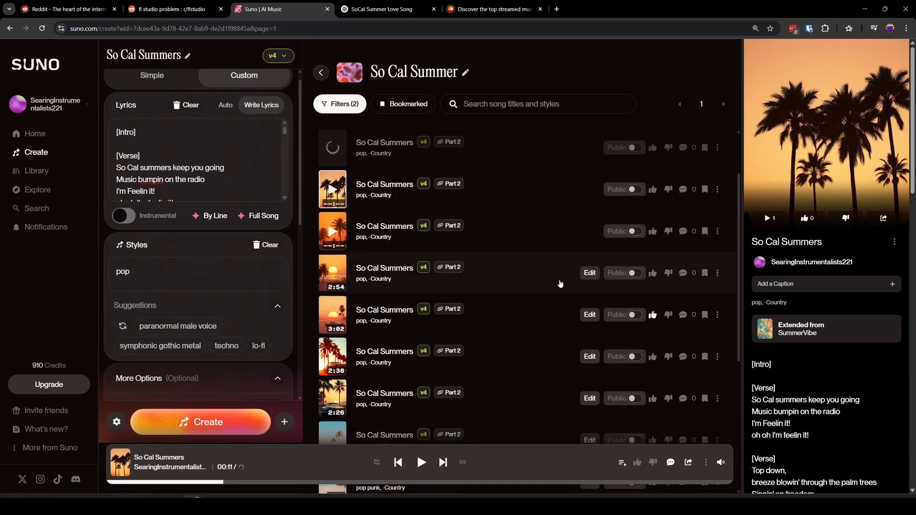
- Listen to the opening of the second-listed new version with the teal sky cover, and pause it
scroll(560, 284, down, 5)
scroll(560, 283, up, 7)
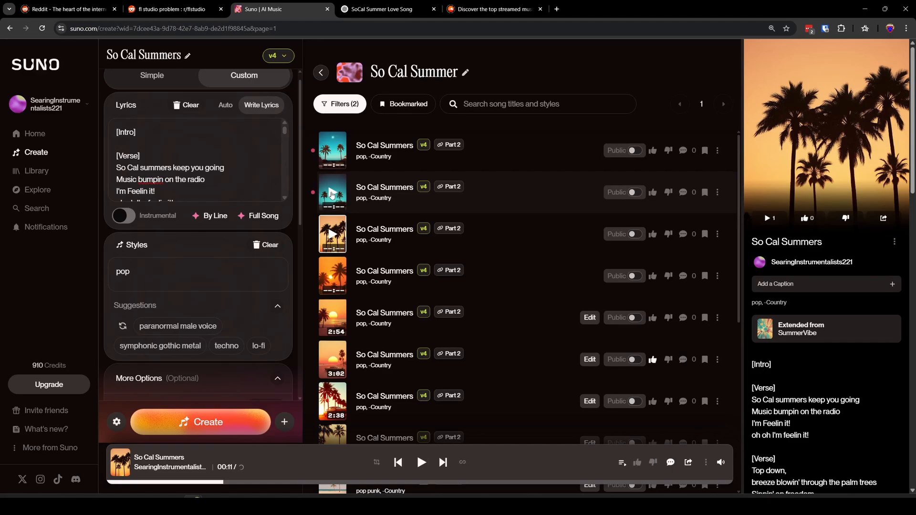
click(332, 194)
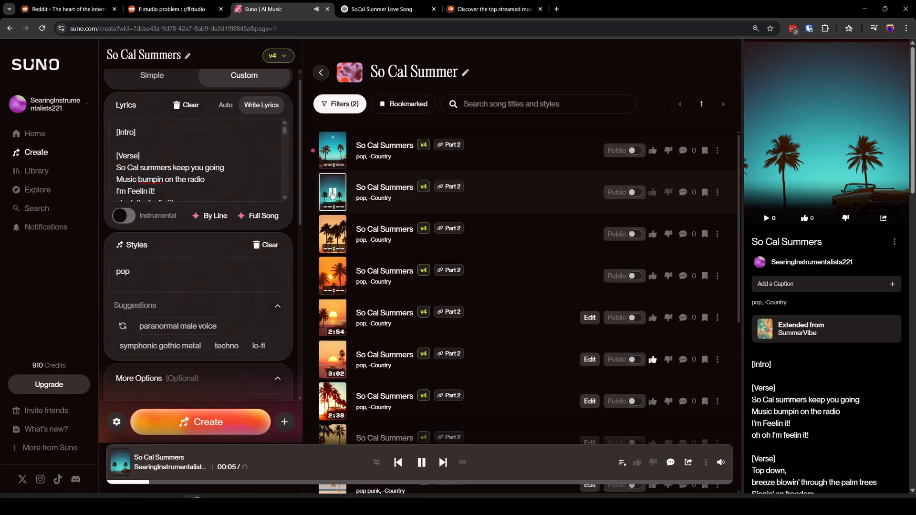
click(333, 194)
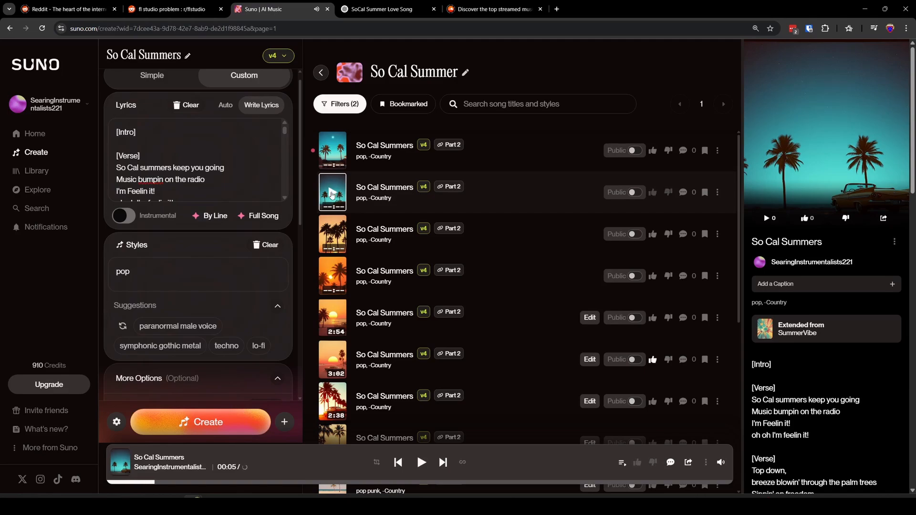
- Listen to the top-listed version with the teal sky and palms cover alongside its lyrics, pause it, and mark it as liked
click(333, 152)
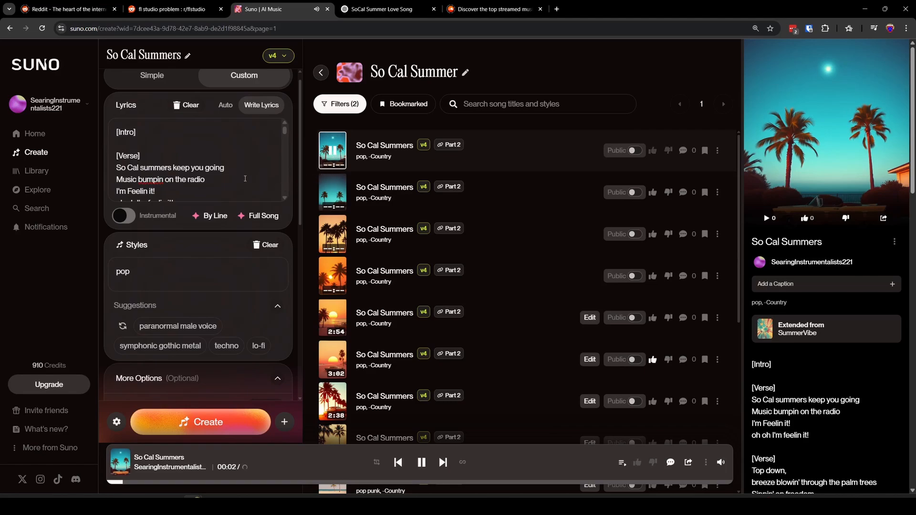
scroll(235, 175, down, 1)
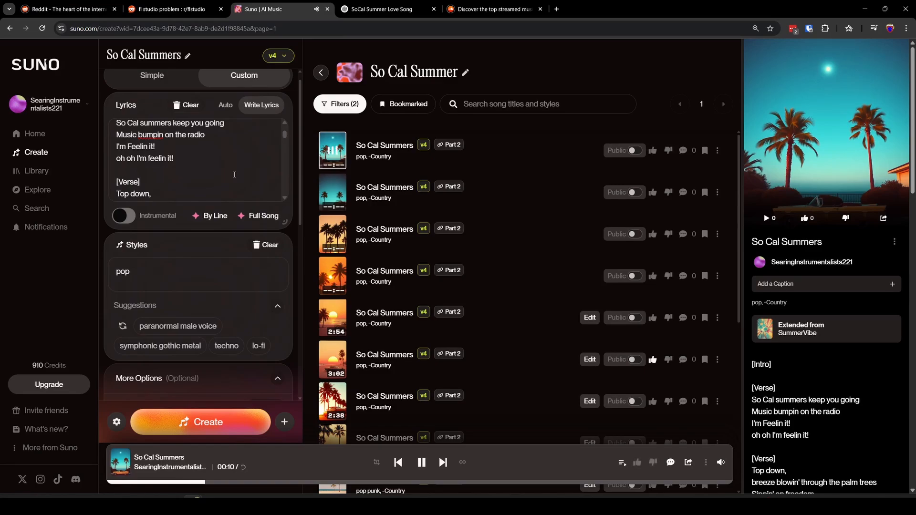
scroll(234, 175, down, 3)
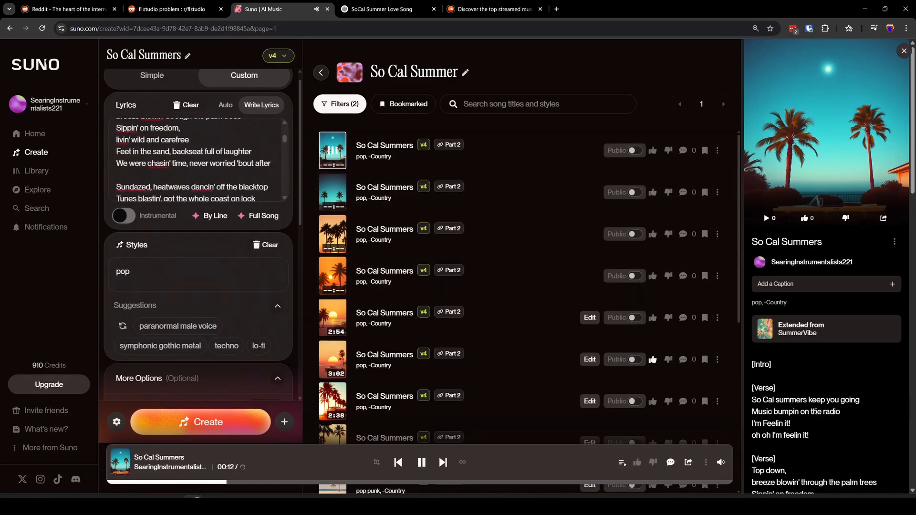
scroll(815, 410, down, 3)
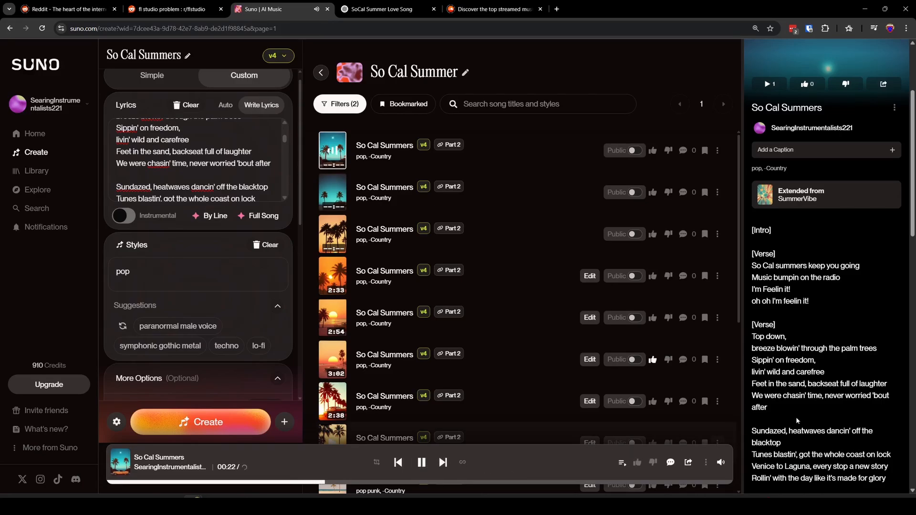
scroll(796, 420, down, 5)
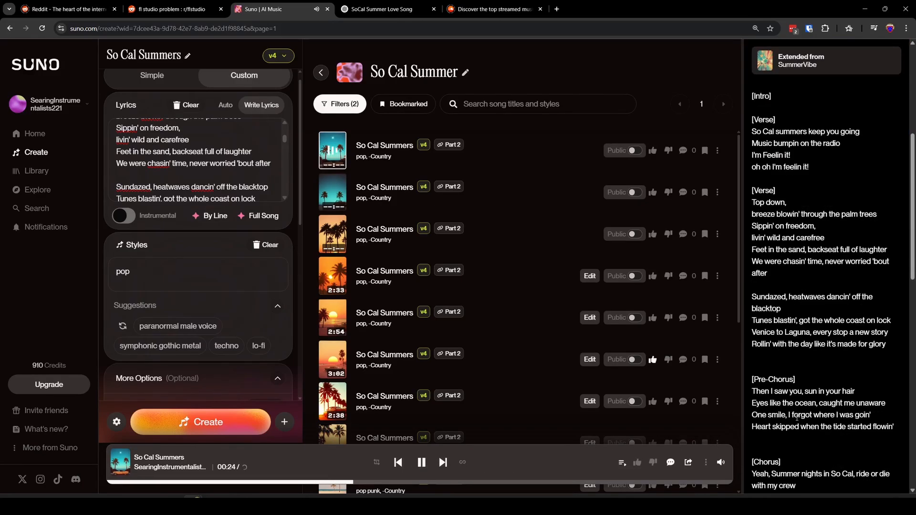
scroll(796, 420, down, 1)
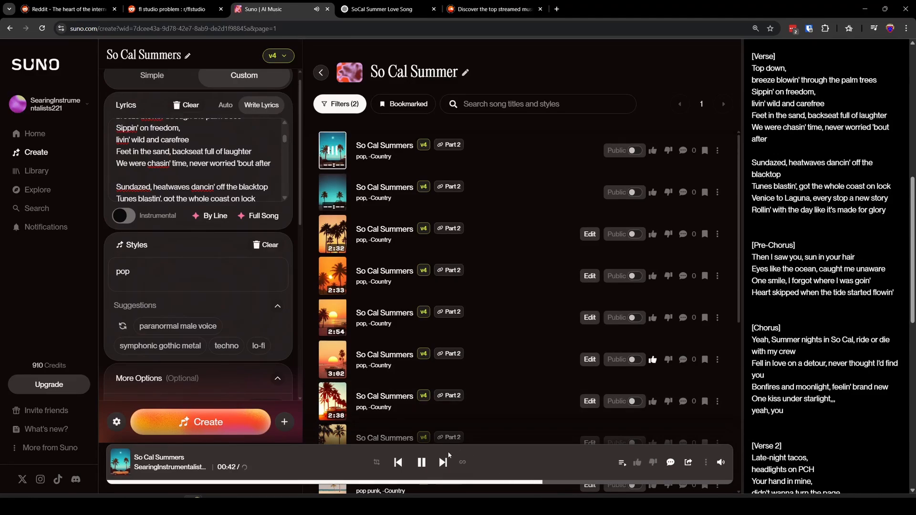
click(422, 463)
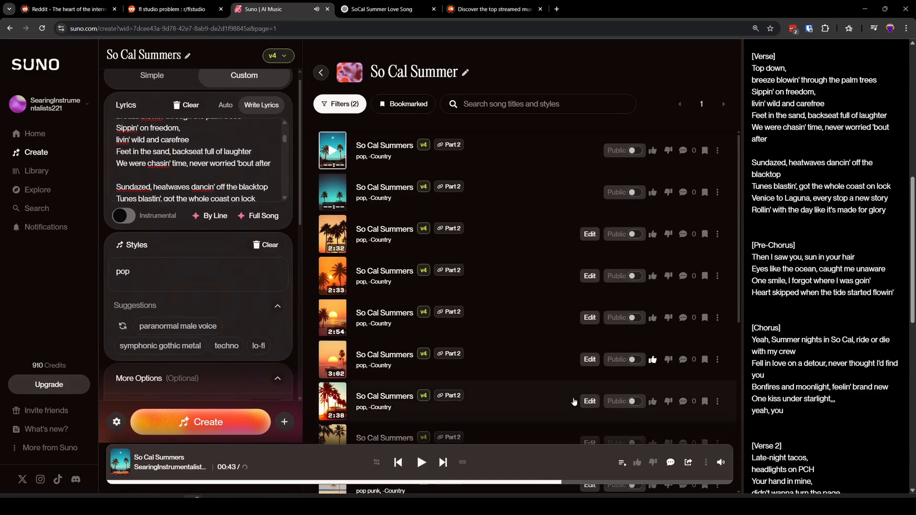
click(654, 150)
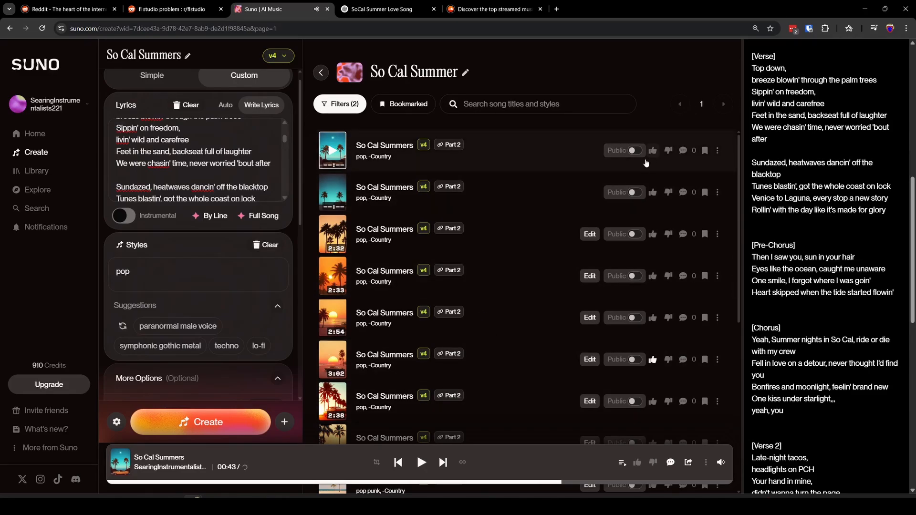
click(718, 150)
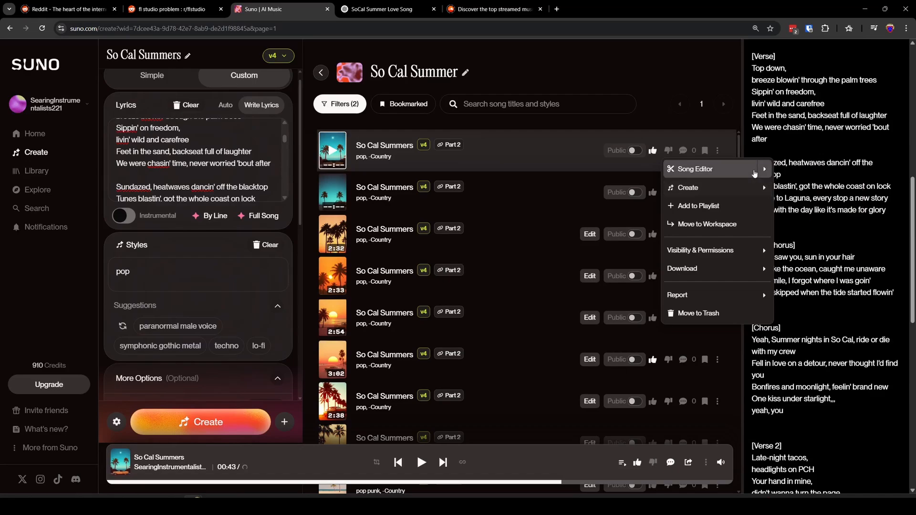
mouse_move(763, 189)
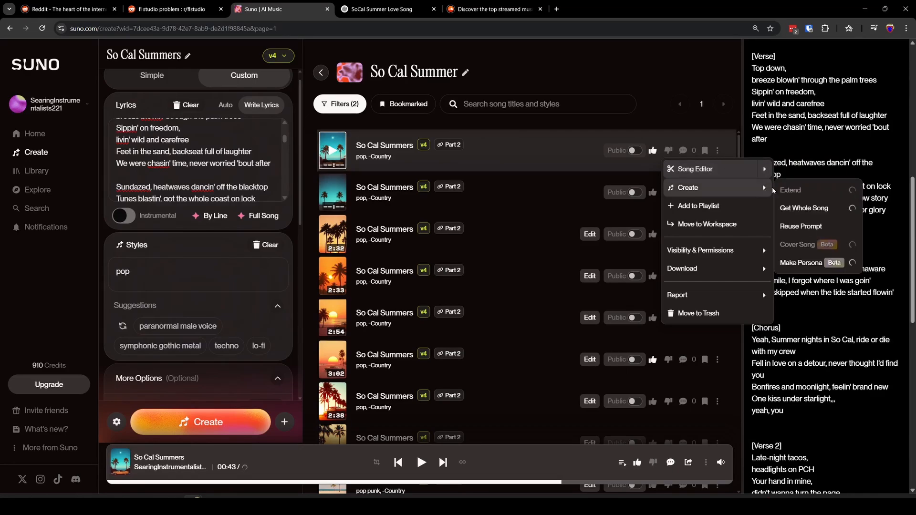
mouse_move(766, 170)
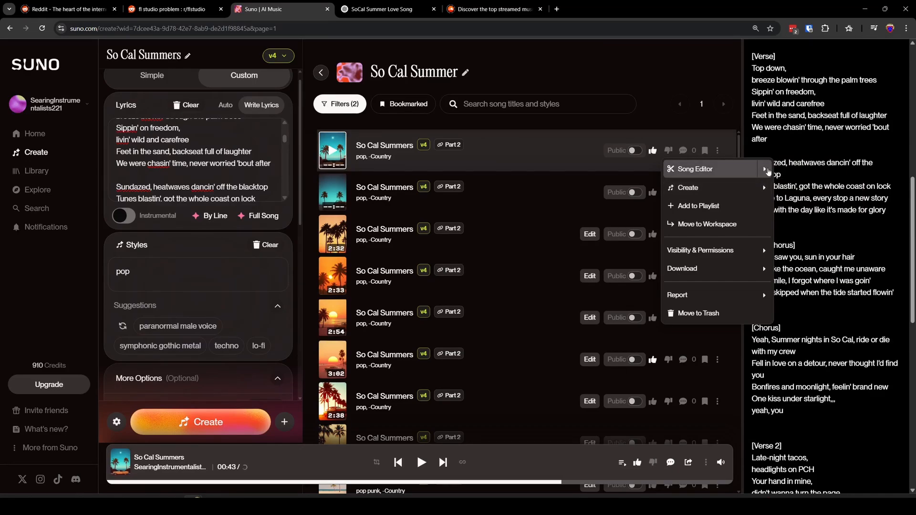
click(821, 151)
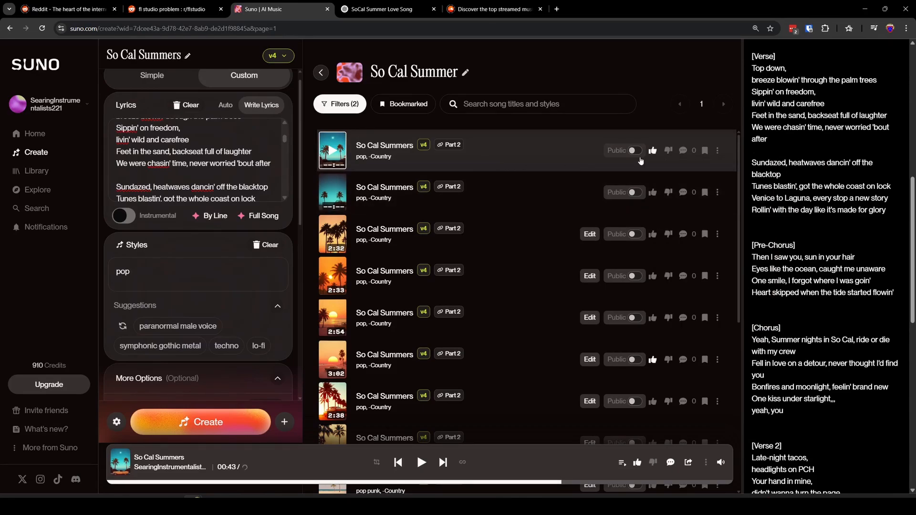
- Rename the top-listed liked version with the teal sky and palms cover to So Cal Summers-Intro
click(717, 151)
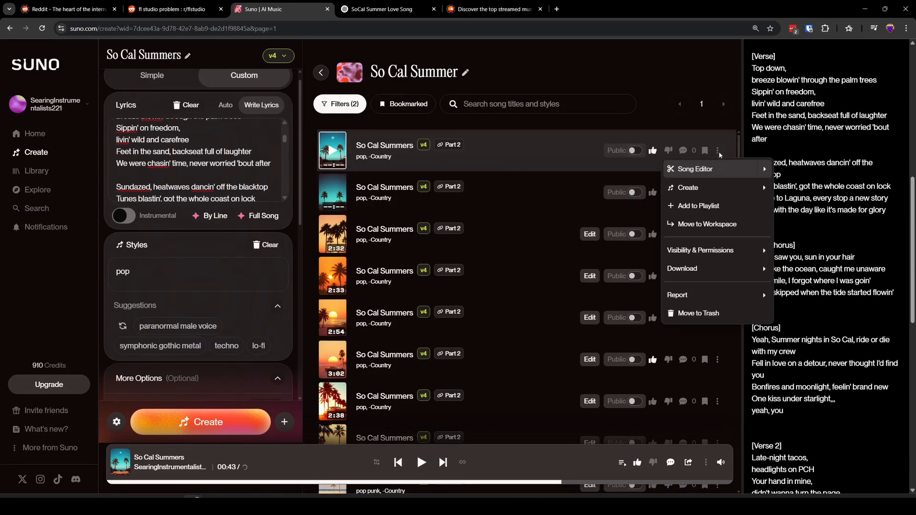
mouse_move(764, 172)
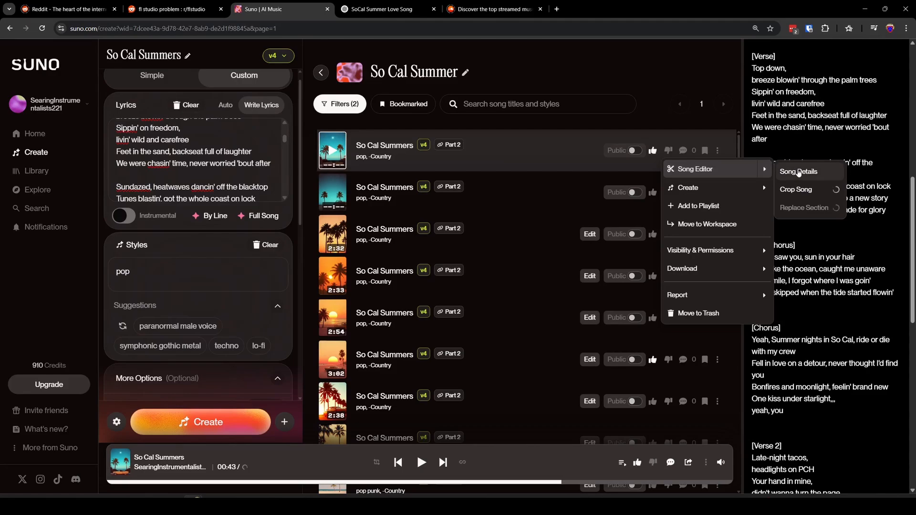
click(797, 172)
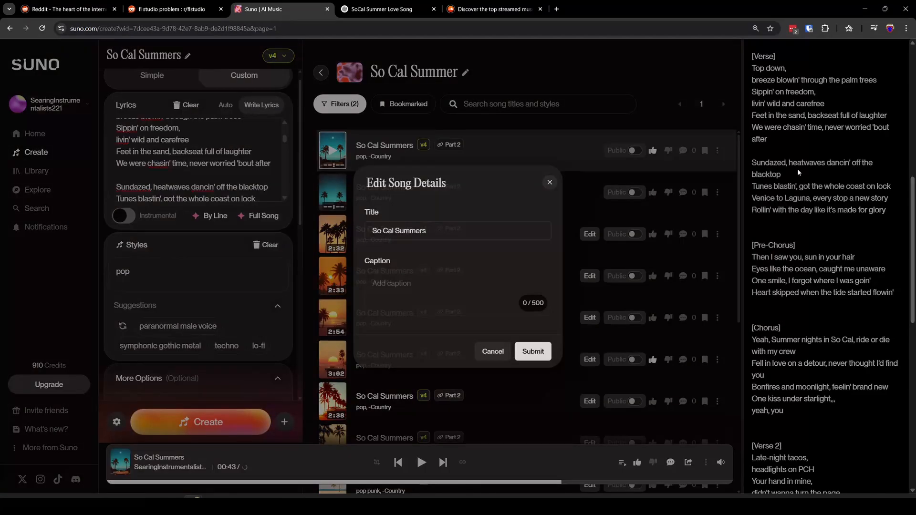
click(470, 225)
text(-I)
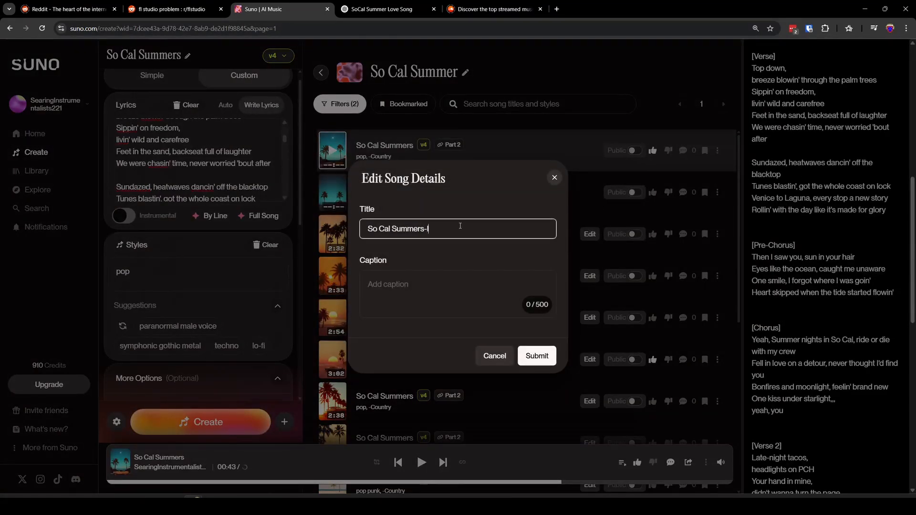
text(ntro)
click(537, 355)
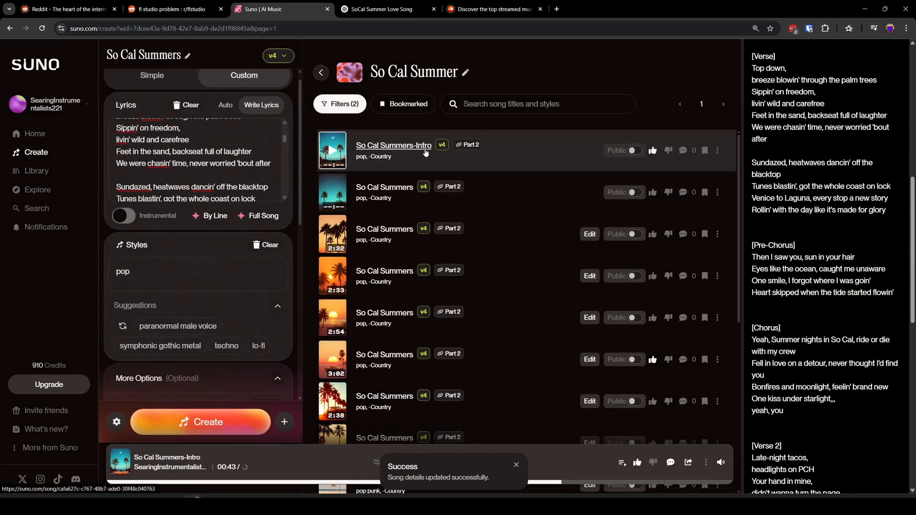
- Listen to the liked 2:43 pop version with the sunset car cover while following its lyrics, and pause it after the chorus
scroll(511, 229, down, 4)
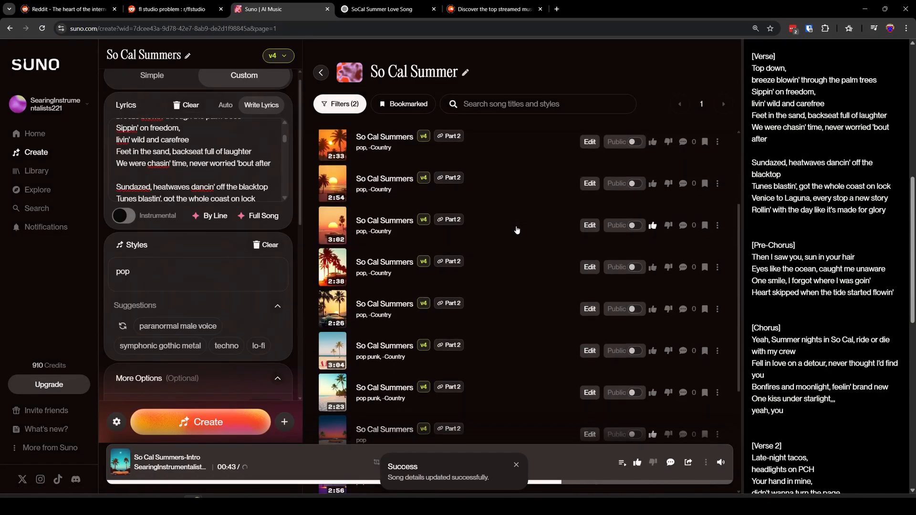
scroll(517, 231, down, 2)
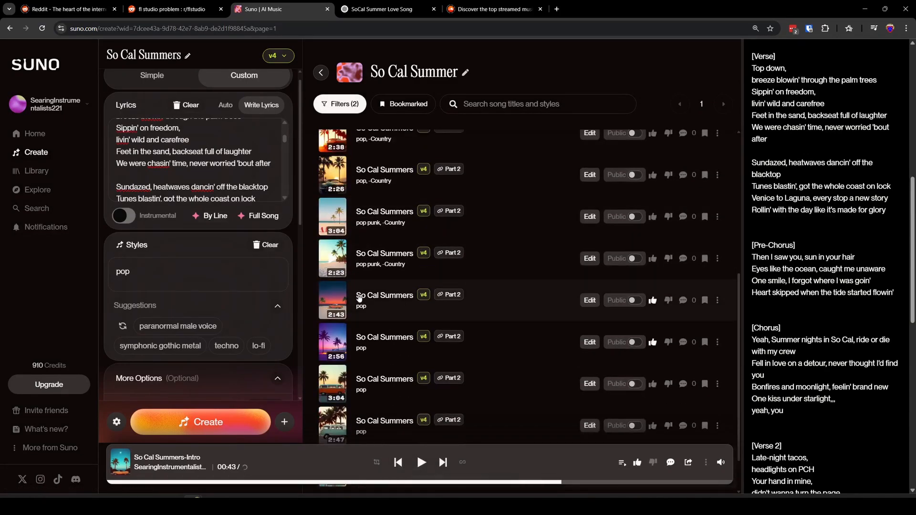
click(333, 302)
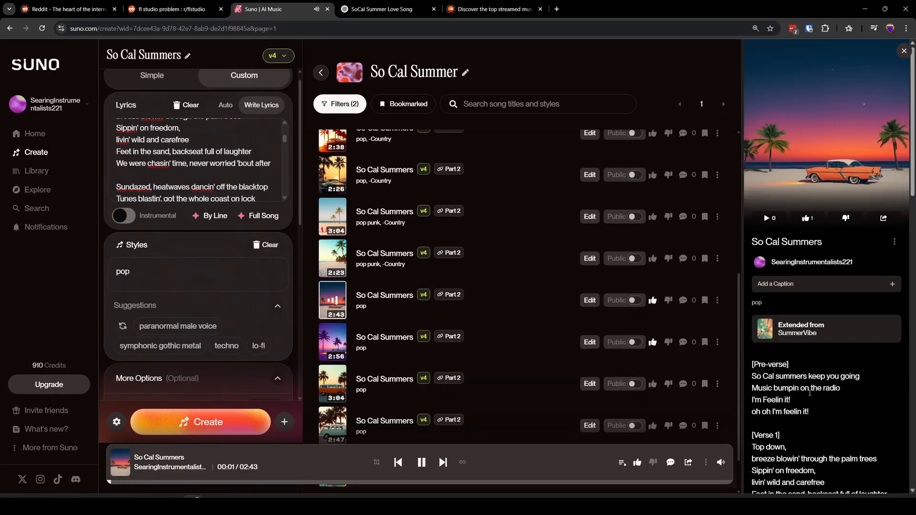
scroll(808, 396, down, 3)
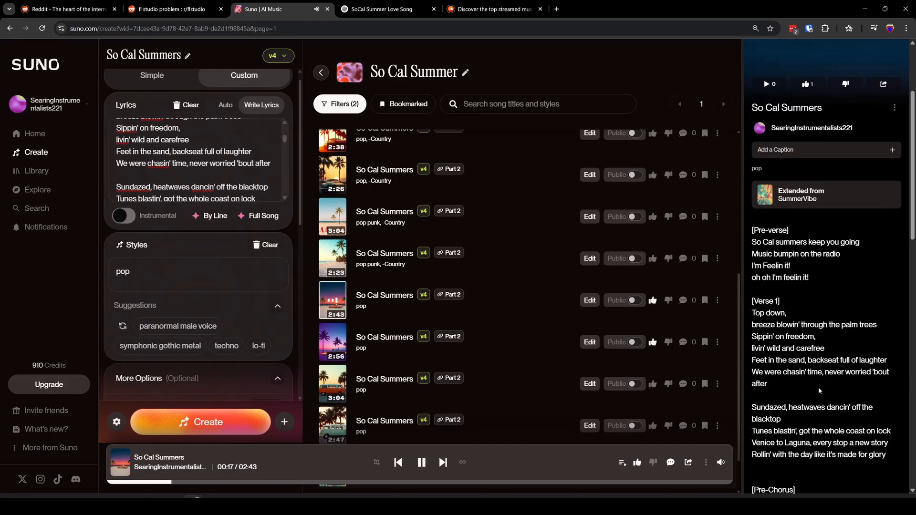
scroll(818, 388, down, 2)
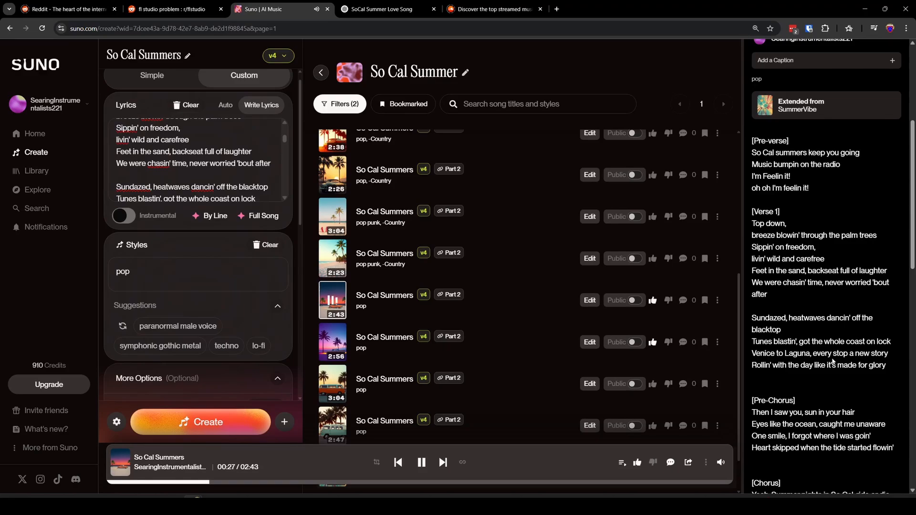
scroll(825, 365, down, 3)
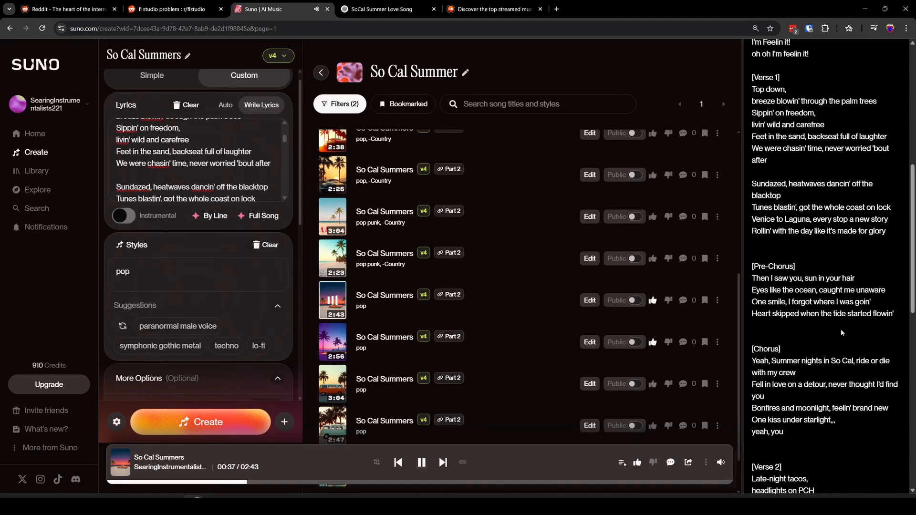
scroll(840, 328, down, 2)
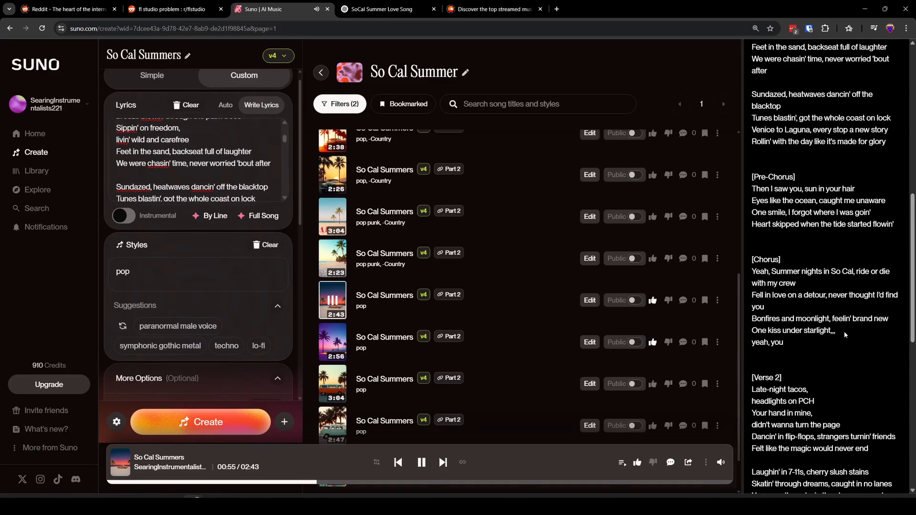
click(422, 463)
- Rename the paused 2:43 pop version to So Cal Summers-Fave
click(718, 300)
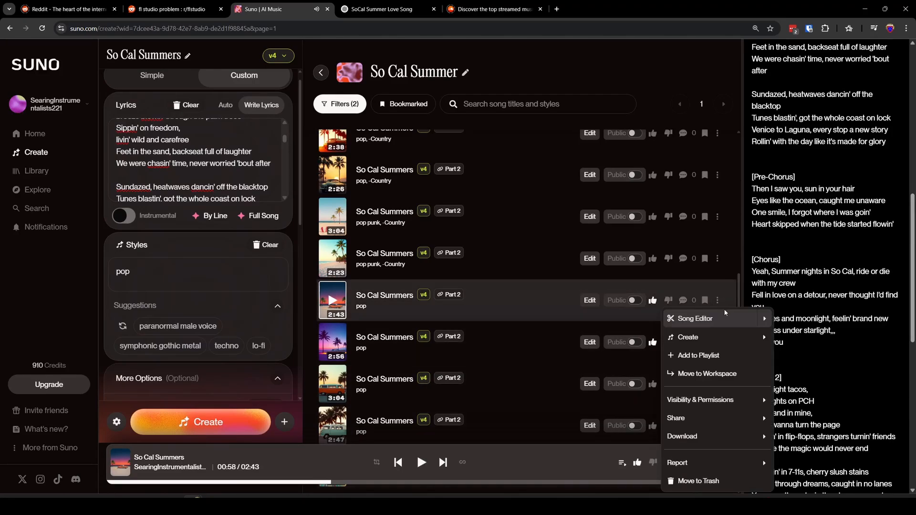
mouse_move(766, 323)
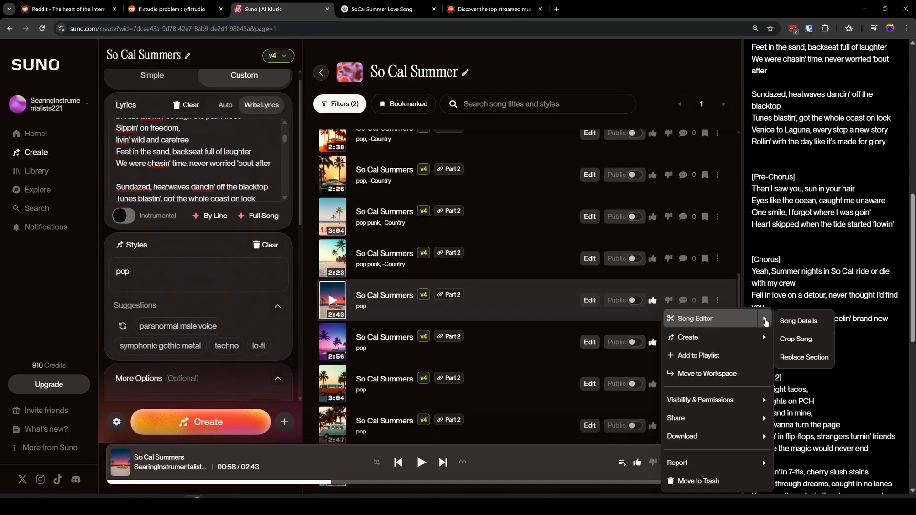
click(804, 321)
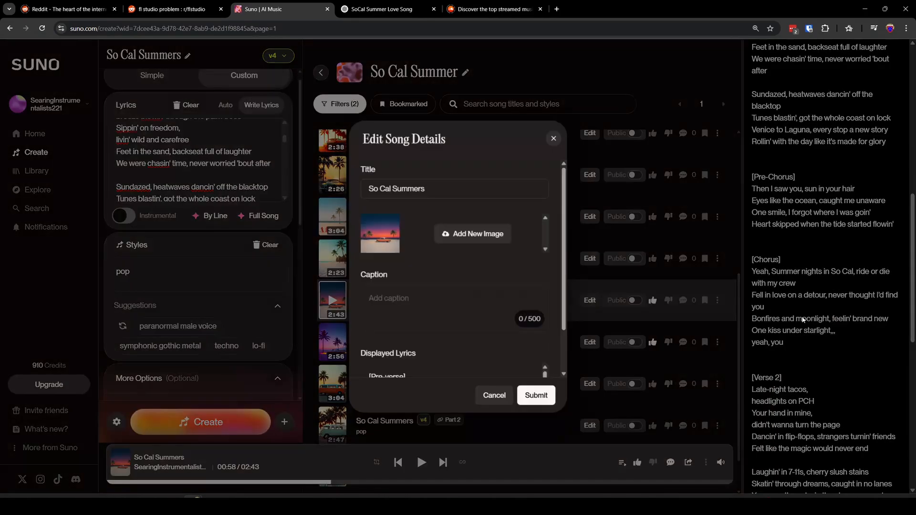
click(435, 189)
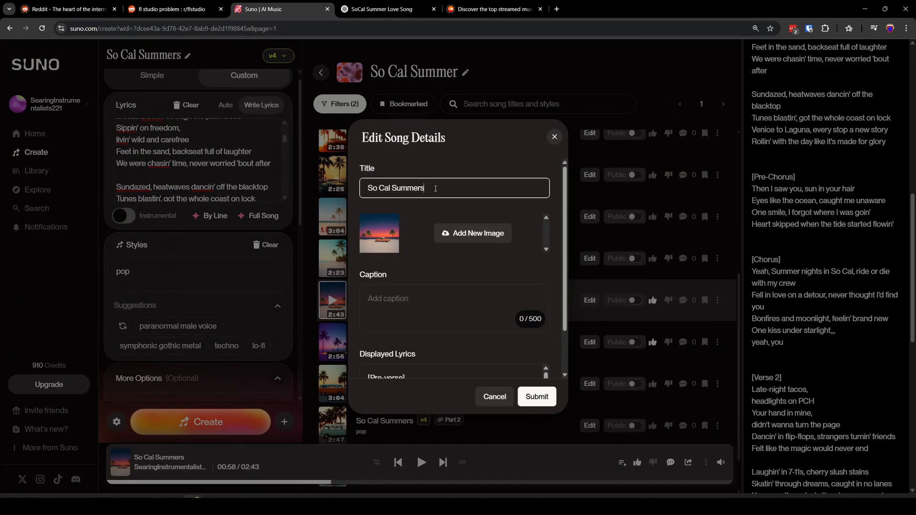
text(-Faye)
click(535, 402)
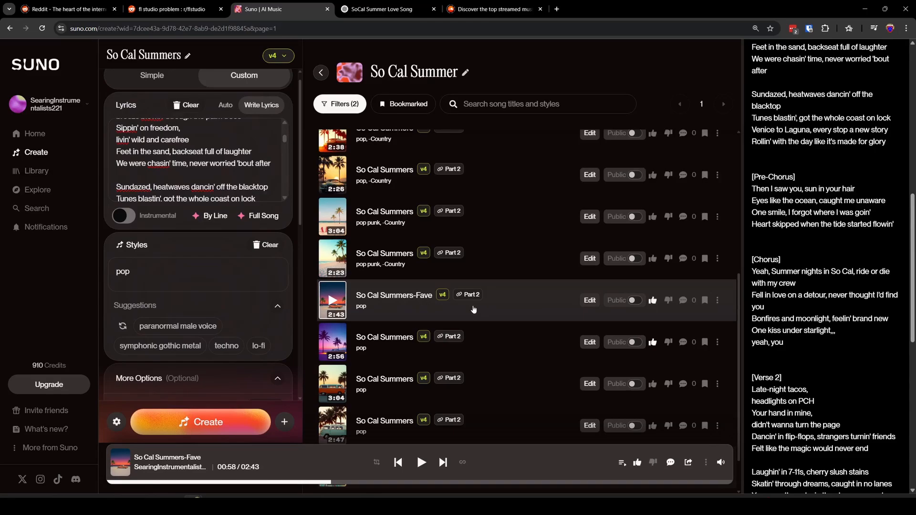
- Download the So Cal Summers-Fave version as a WAV audio file
scroll(541, 308, up, 1)
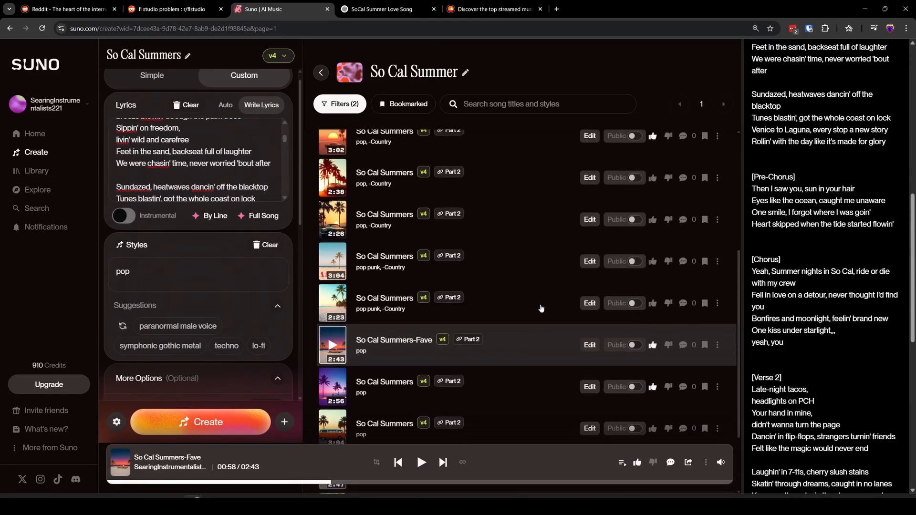
scroll(542, 308, down, 1)
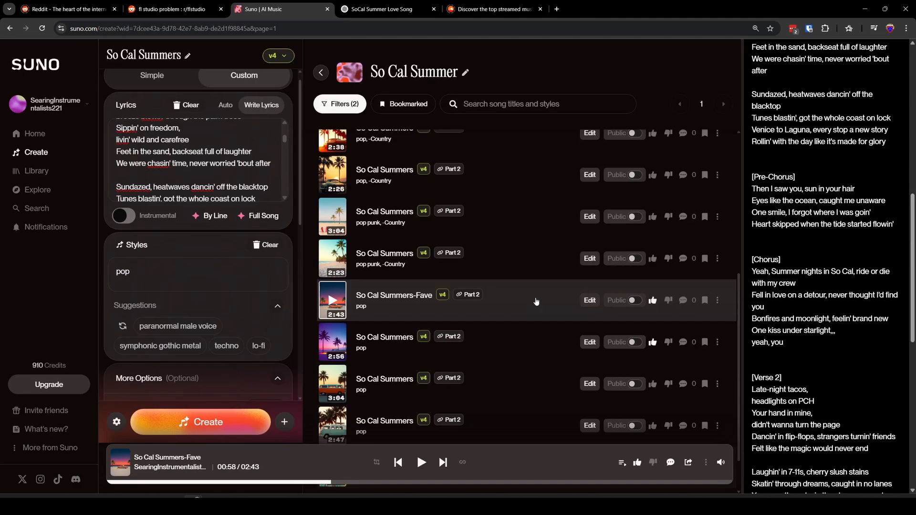
scroll(536, 302, up, 6)
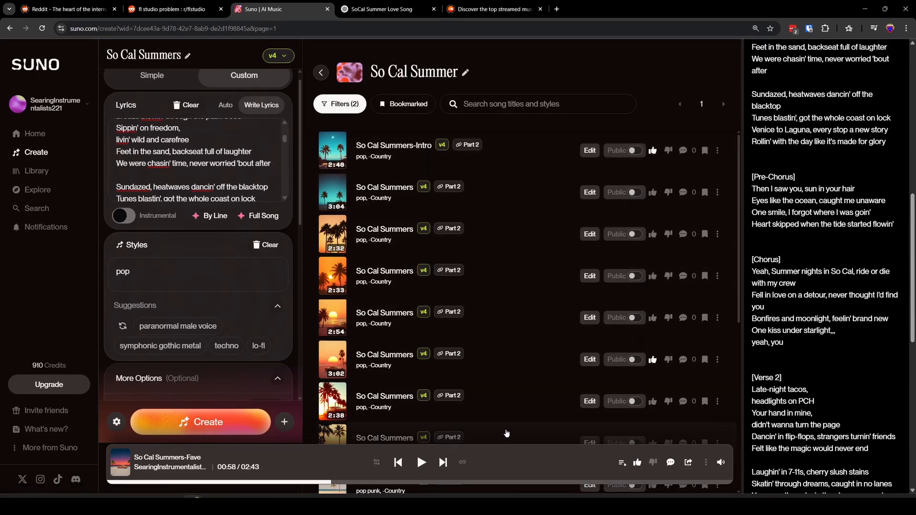
scroll(528, 382, down, 1)
scroll(528, 381, down, 2)
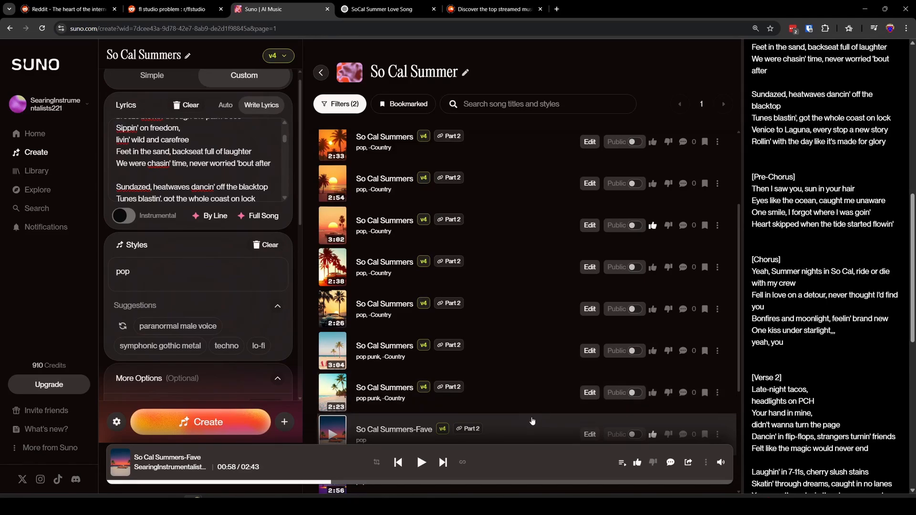
click(718, 434)
mouse_move(711, 372)
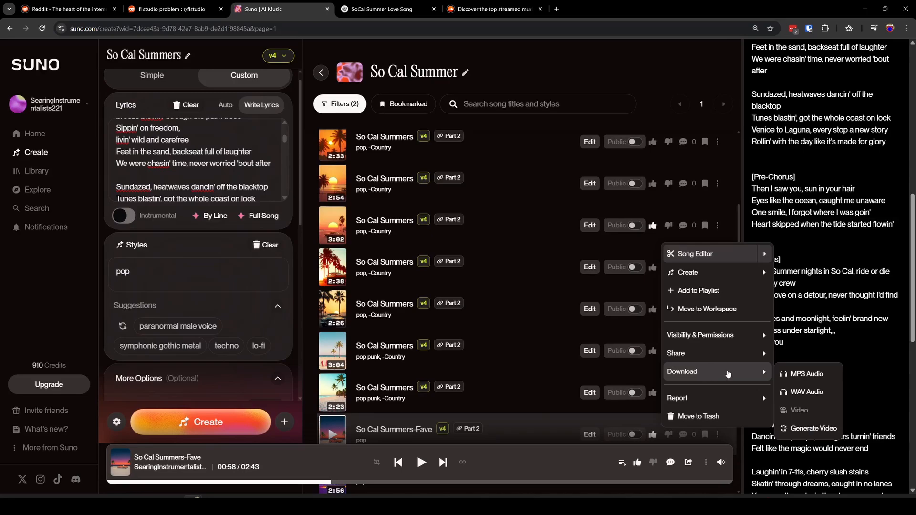
click(807, 393)
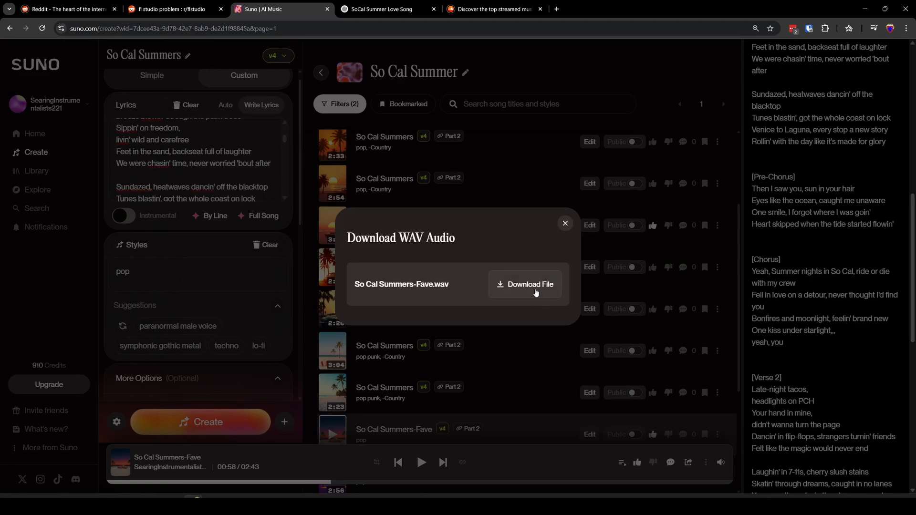
click(530, 285)
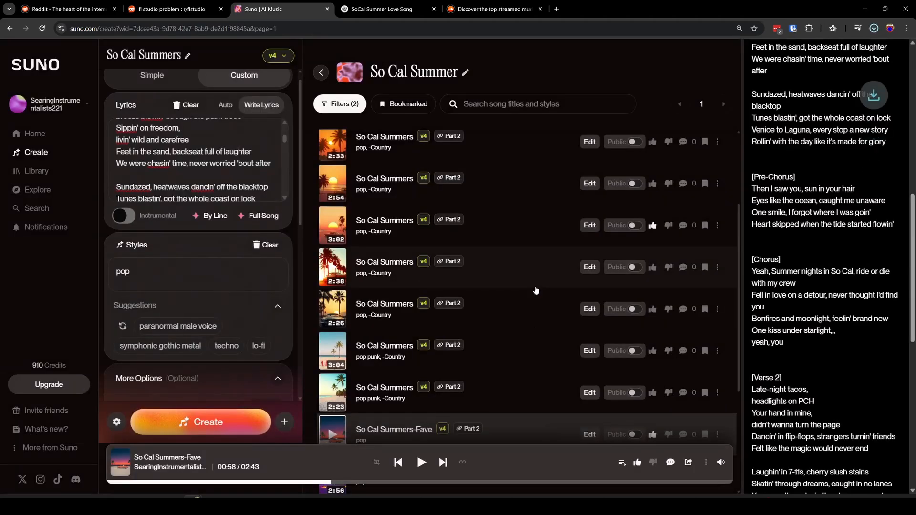
scroll(707, 270, up, 3)
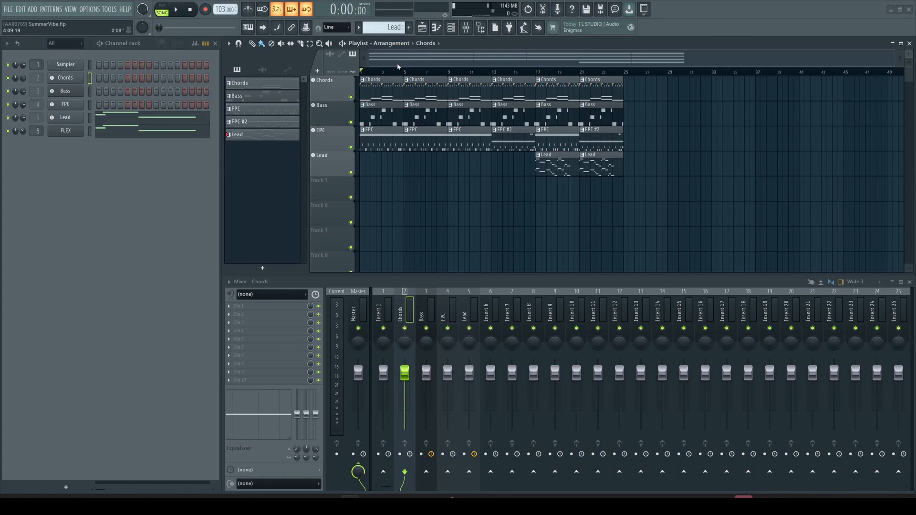
- In FL Studio, add an arrangement named Work without copying track settings, and place the SCSIntro audio at the start of Track 1
click(411, 44)
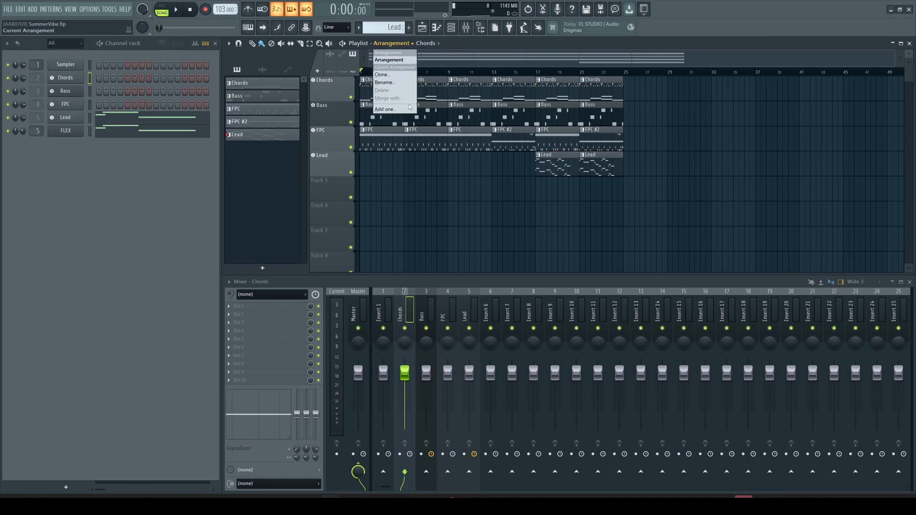
click(406, 110)
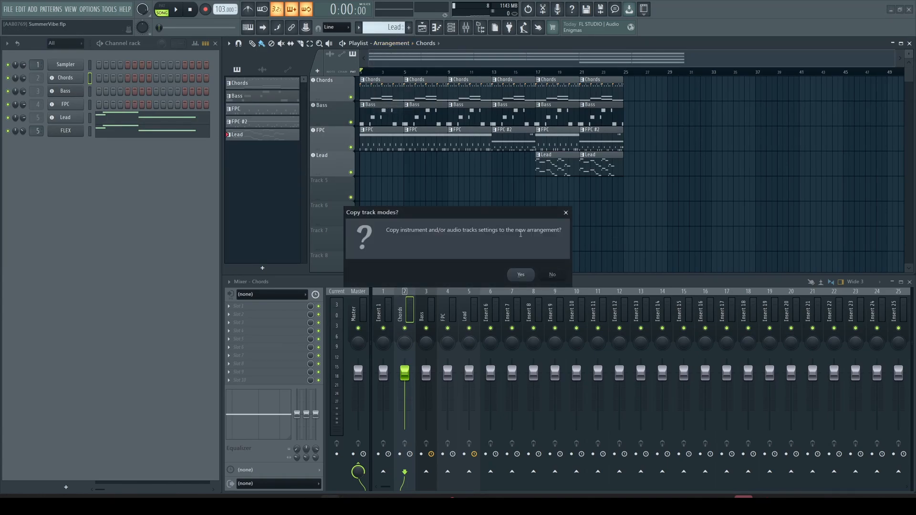
click(553, 274)
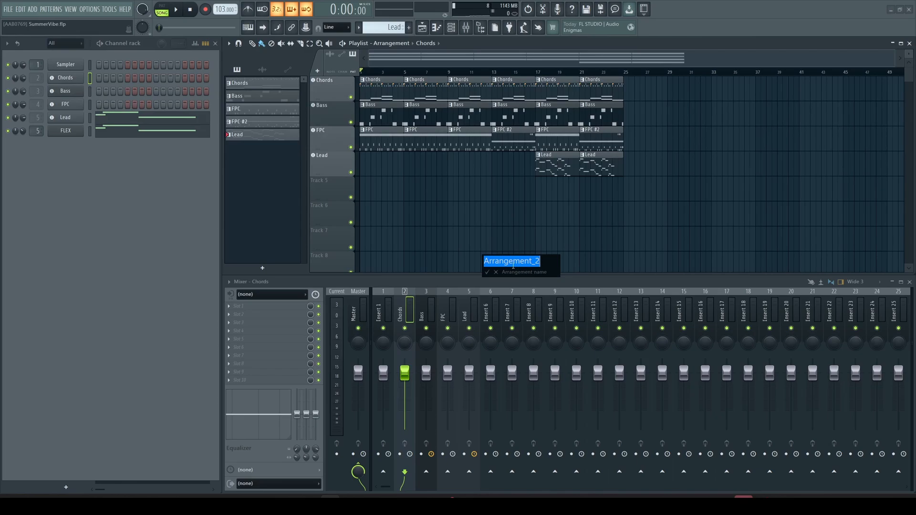
text(Work)
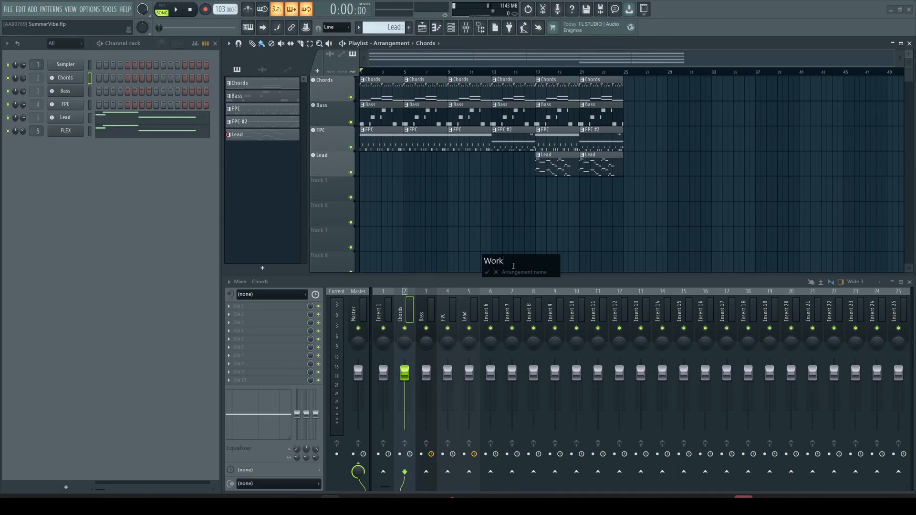
key(Return)
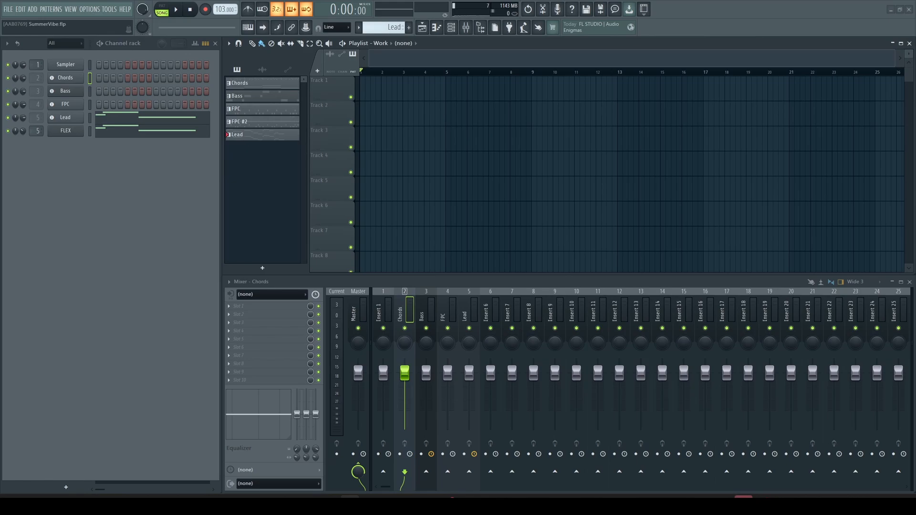
drag(732, 239, 362, 91)
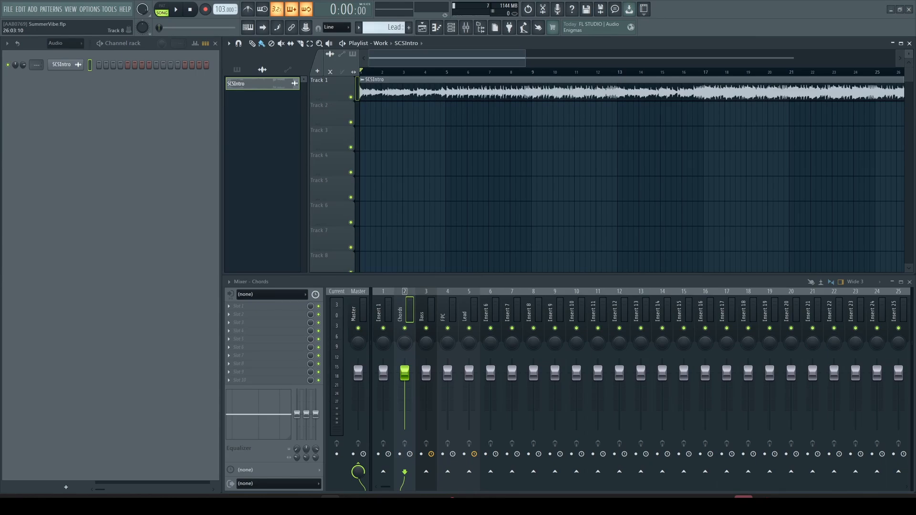
- Place the SCSFave audio at the start of Track 3 and save the project as a new version
drag(362, 128, 363, 129)
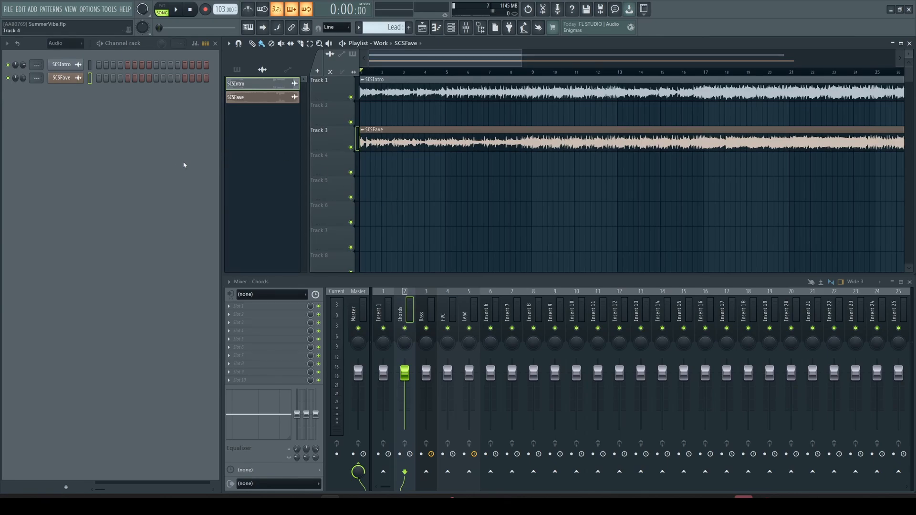
key(ctrl+n)
- Show the browser's current project samples and locate the SCSIntro file in its folder on disk
click(70, 9)
click(81, 59)
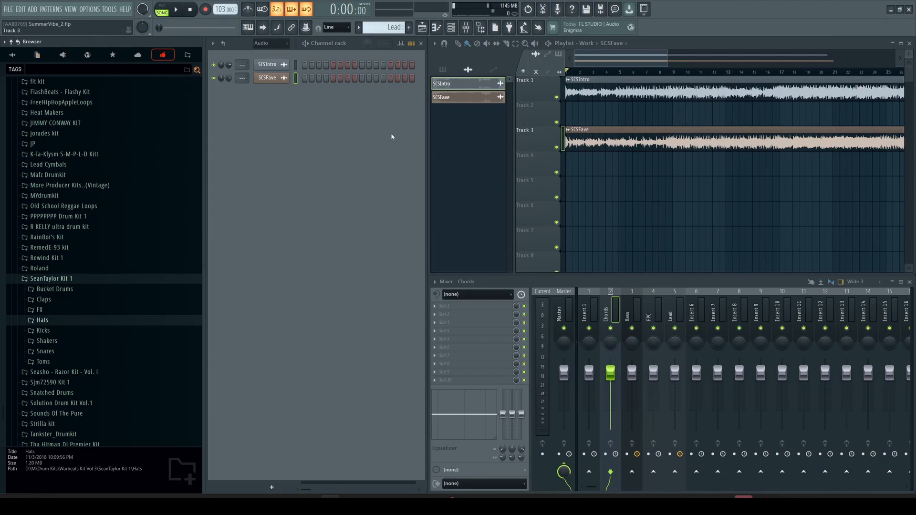
click(38, 55)
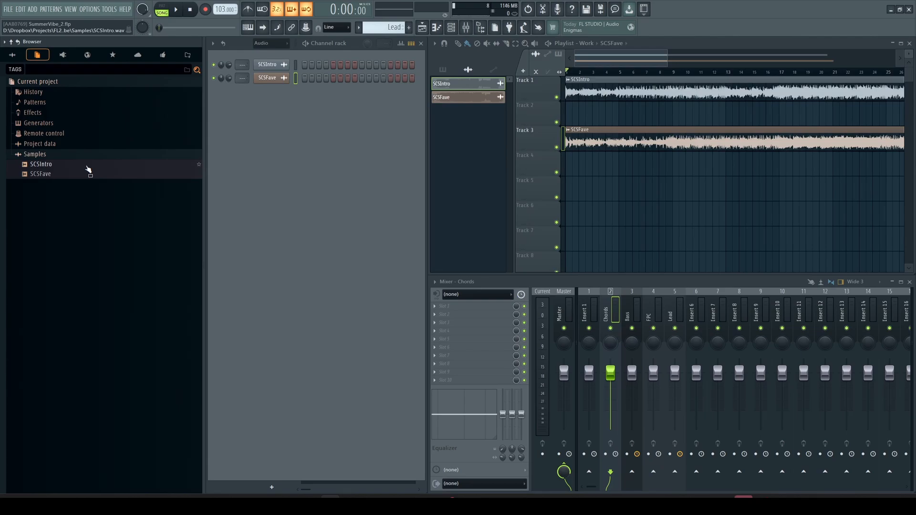
right_click(51, 167)
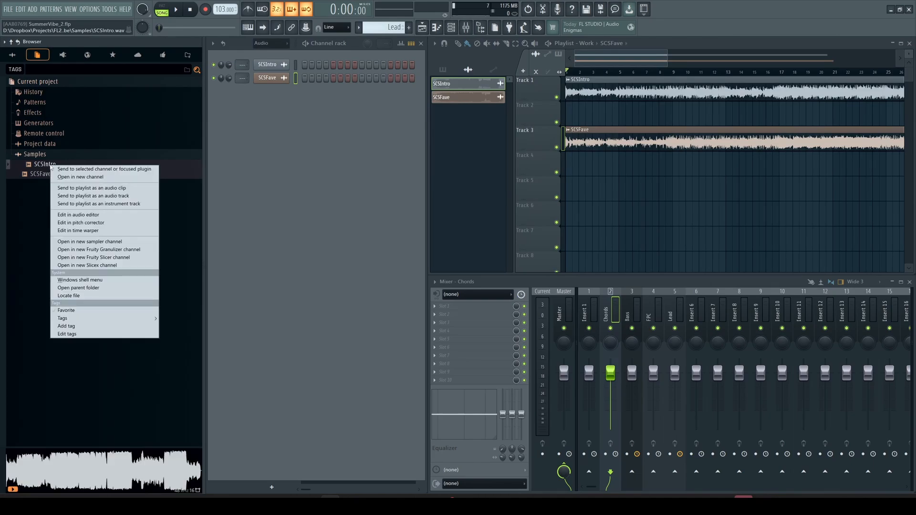
click(98, 297)
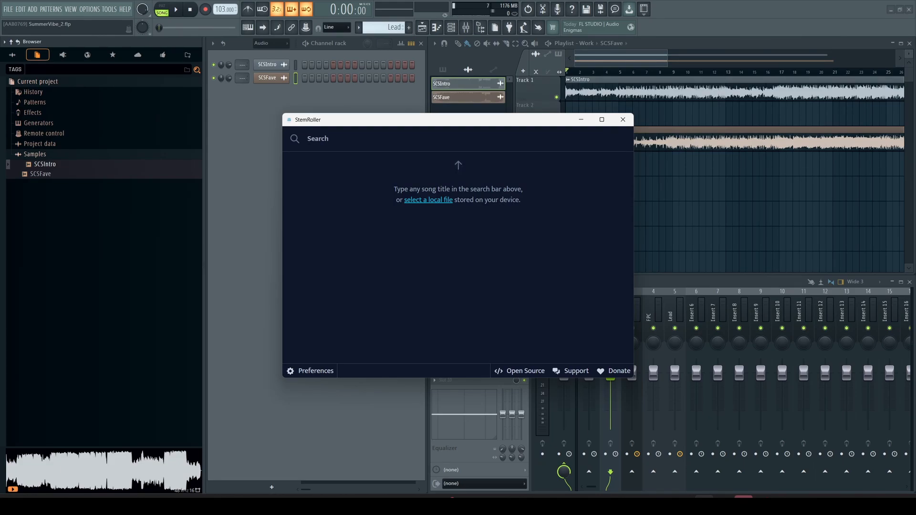
- Switch to StemRoller and split the SCSIntro and SCSFave audio files into stems
drag(915, 282, 489, 256)
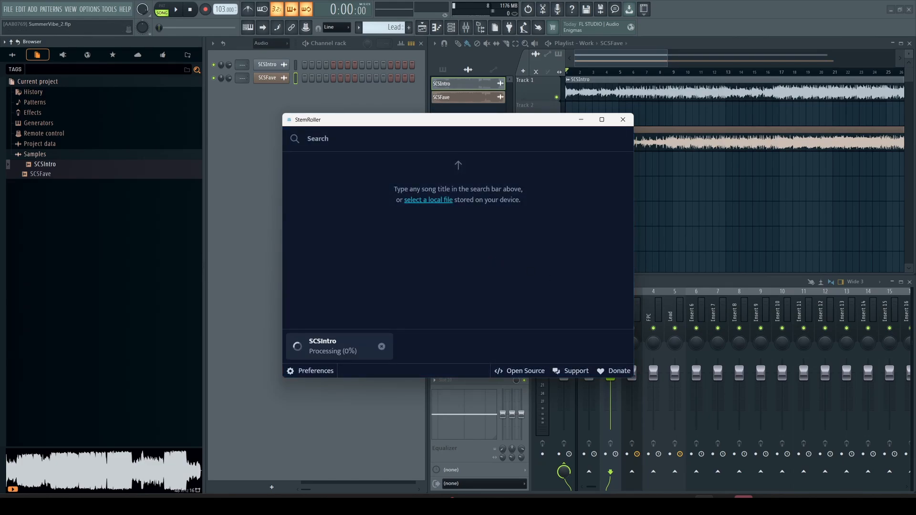
drag(915, 286, 500, 265)
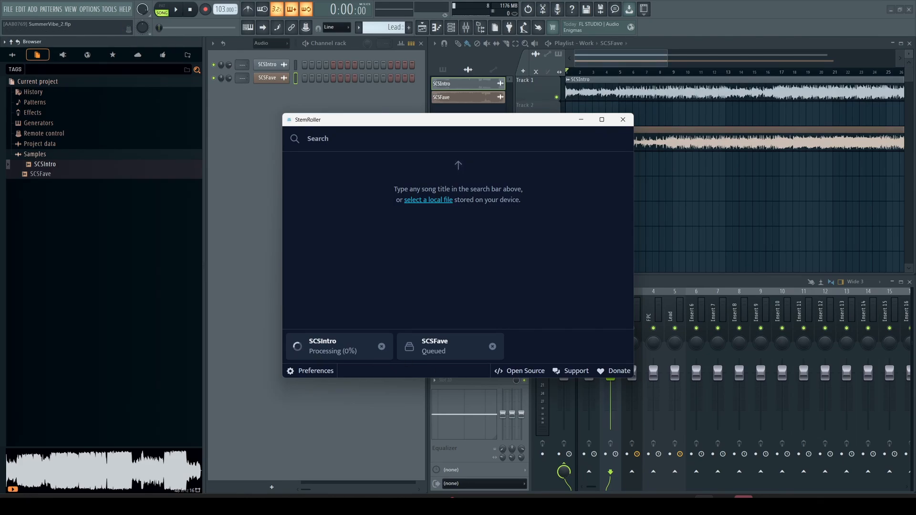
click(349, 505)
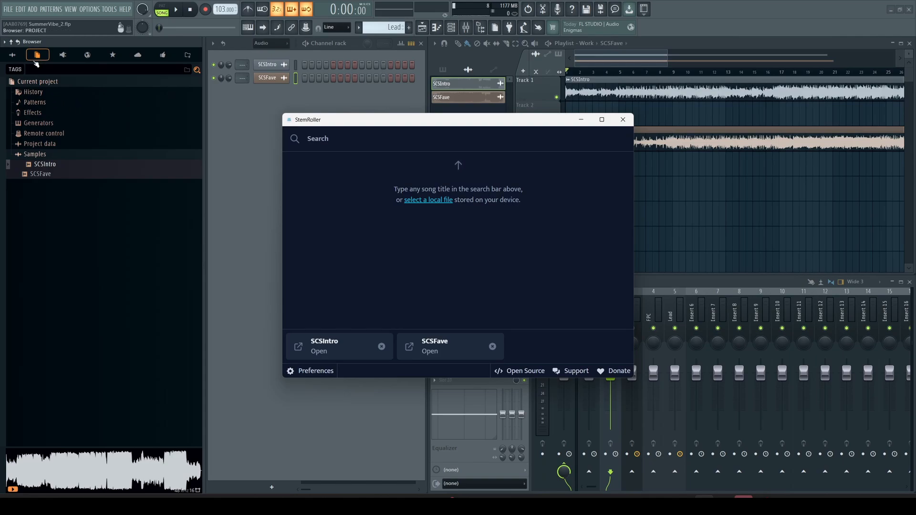
- Back in FL Studio, refresh the browser and expand the SCSIntro and SCSFave stem folders in the project data's Samples folder
click(18, 42)
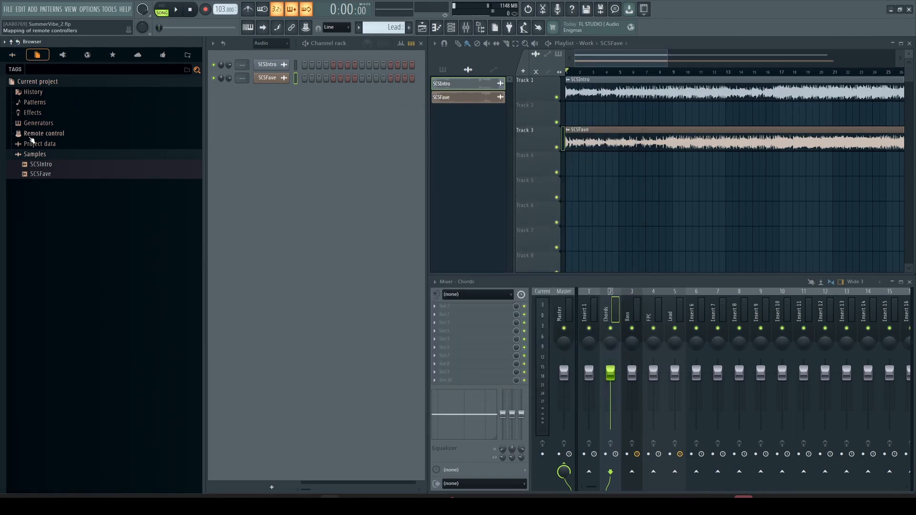
click(46, 145)
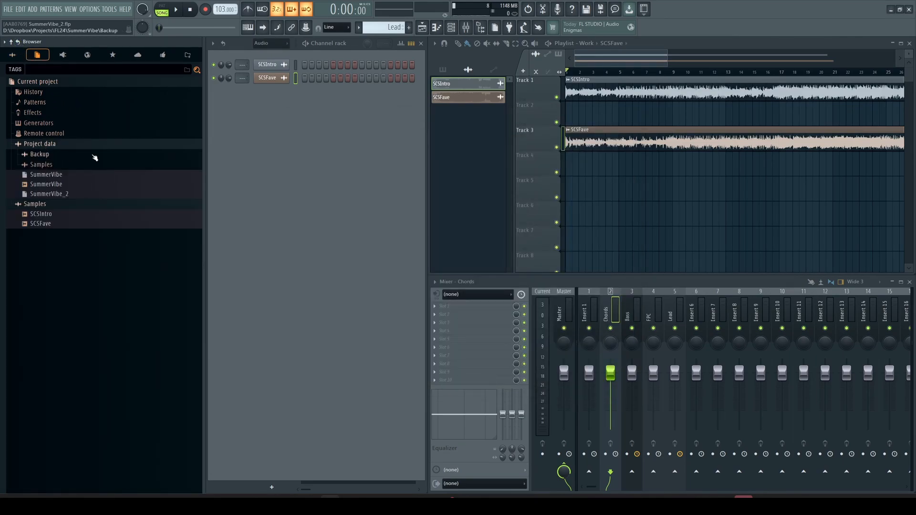
click(45, 167)
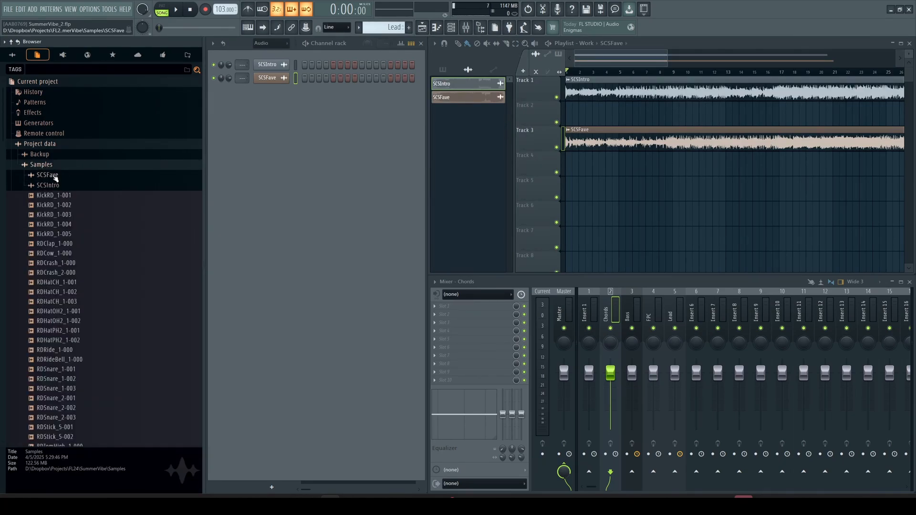
click(59, 188)
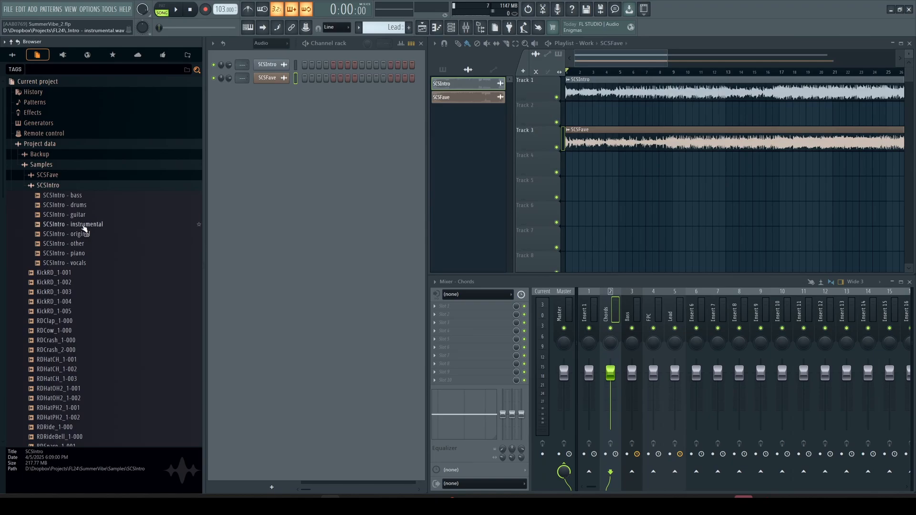
click(55, 177)
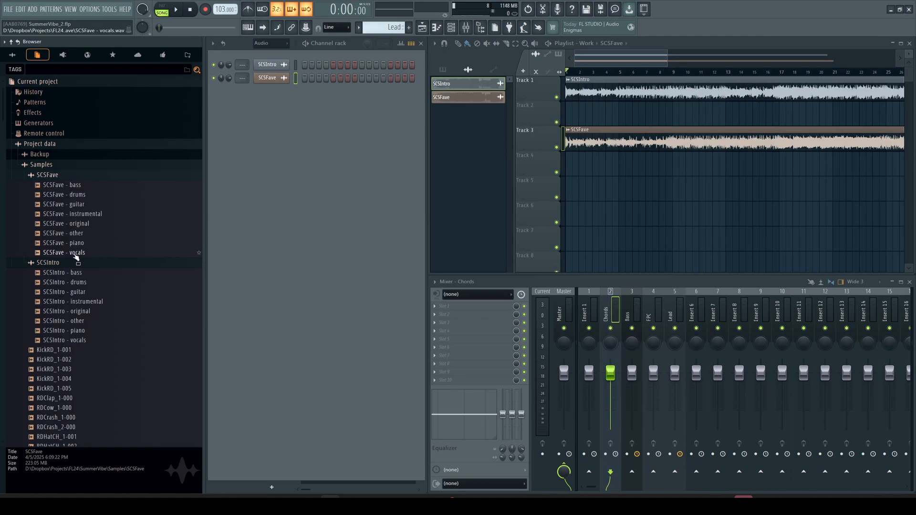
- Move the SCSFave clip from Track 3 to Track 7 and mute Track 7
drag(571, 146, 571, 249)
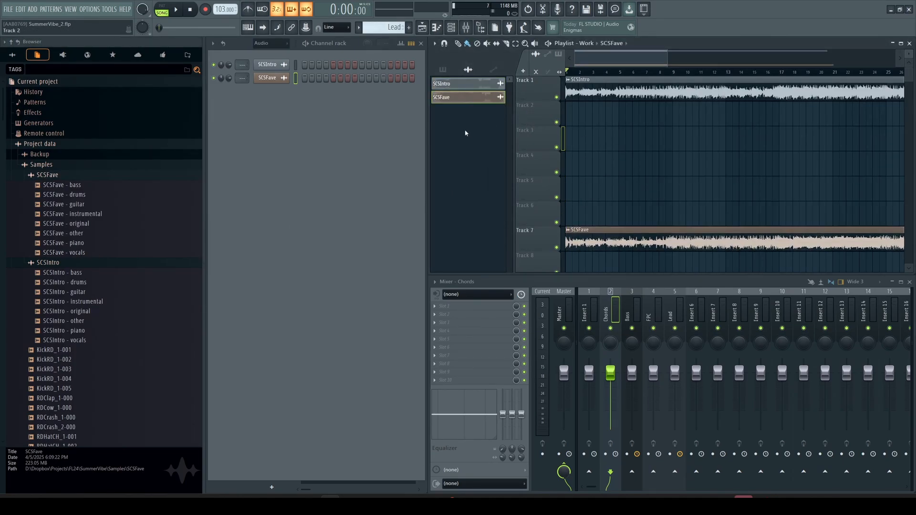
drag(111, 260, 103, 255)
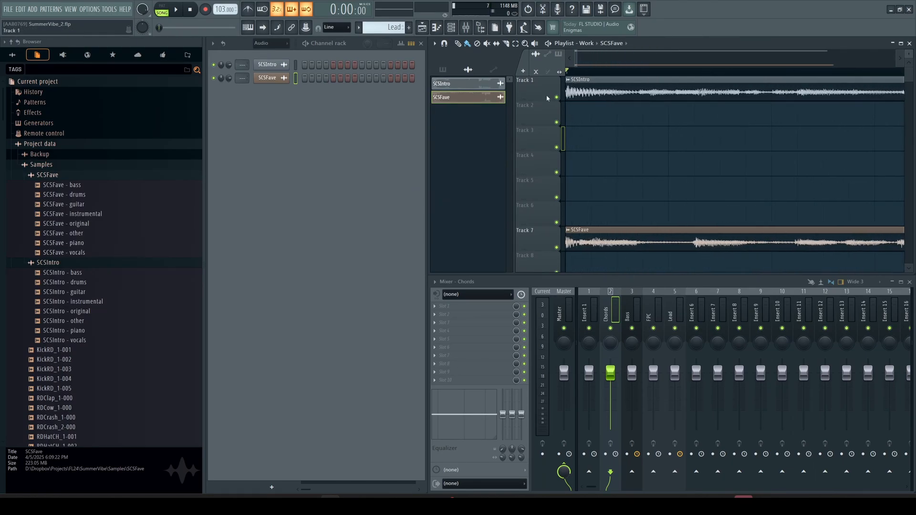
click(619, 78)
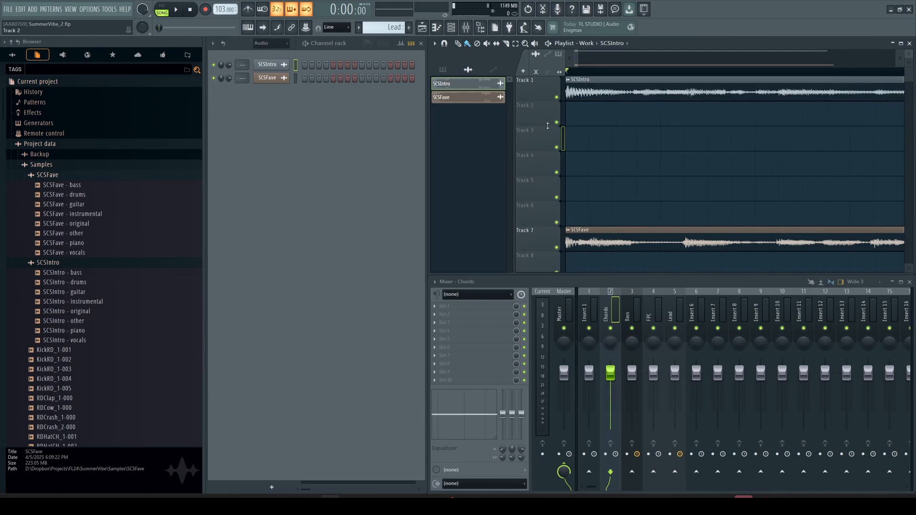
scroll(548, 126, down, 4)
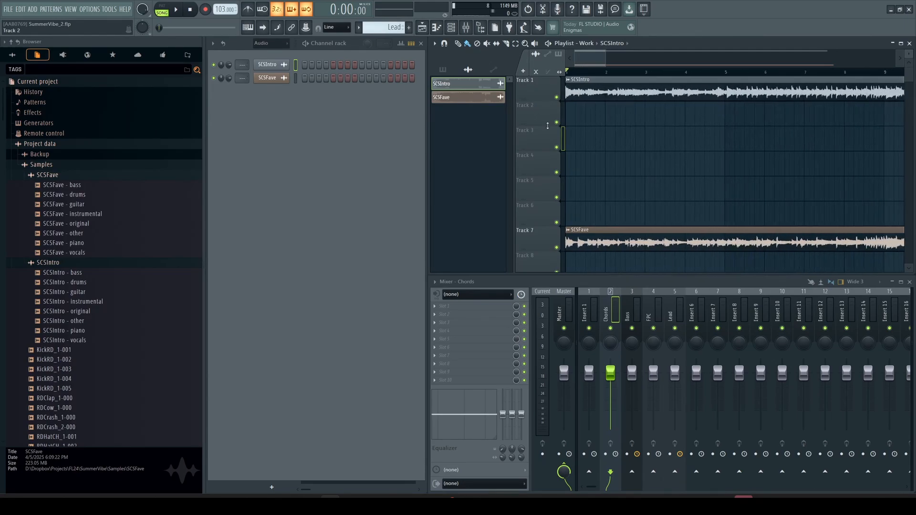
click(557, 248)
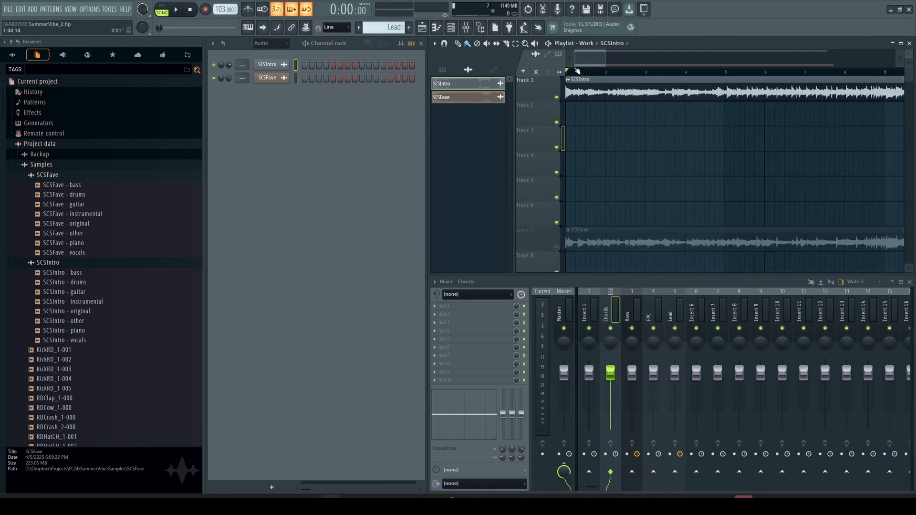
- Turn on the metronome and play the opening of the SCSIntro clip against it
key(ctrl+m)
key(space)
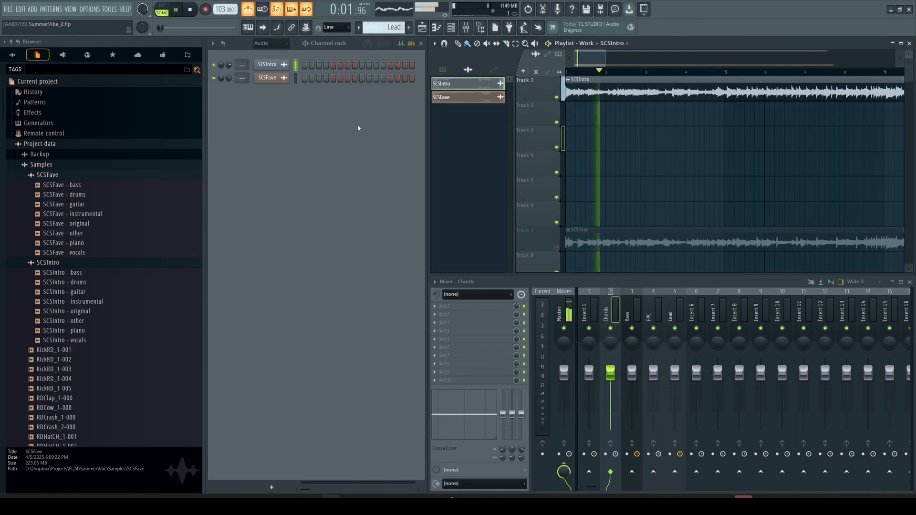
key(space)
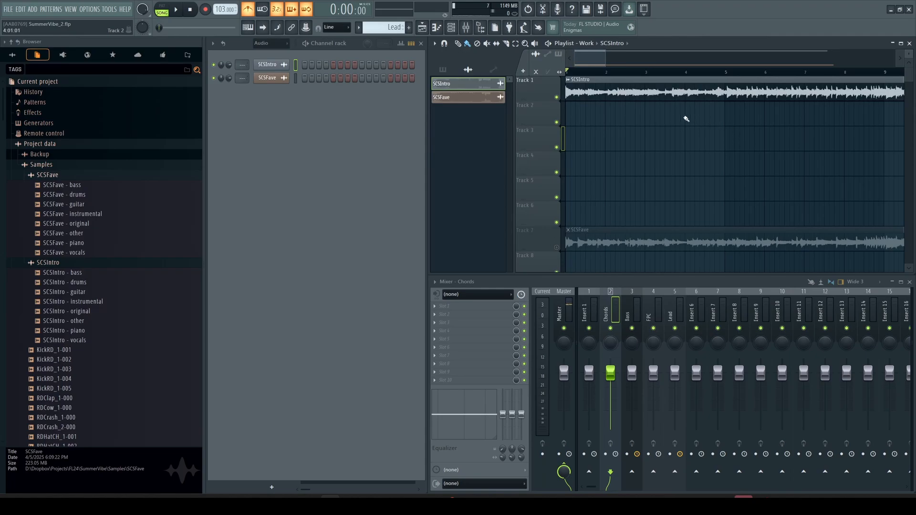
- Shift the SCSIntro clip on Track 1 to start just before bar 2, with its beat on the bar 6 line
scroll(723, 95, up, 5)
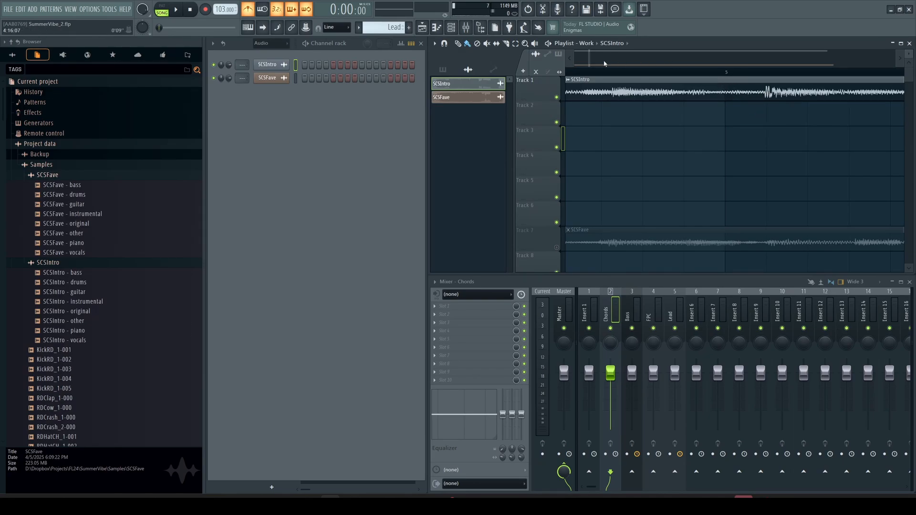
drag(590, 58, 641, 58)
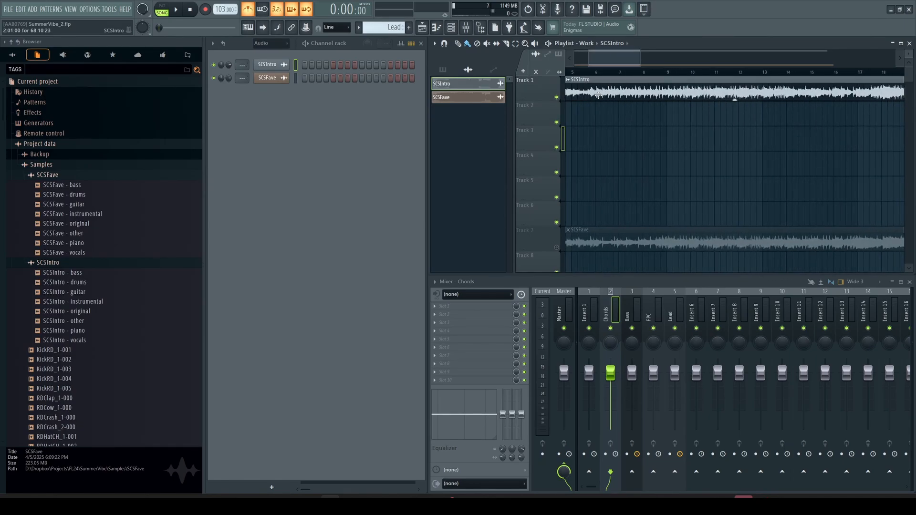
scroll(595, 97, up, 3)
scroll(597, 97, up, 2)
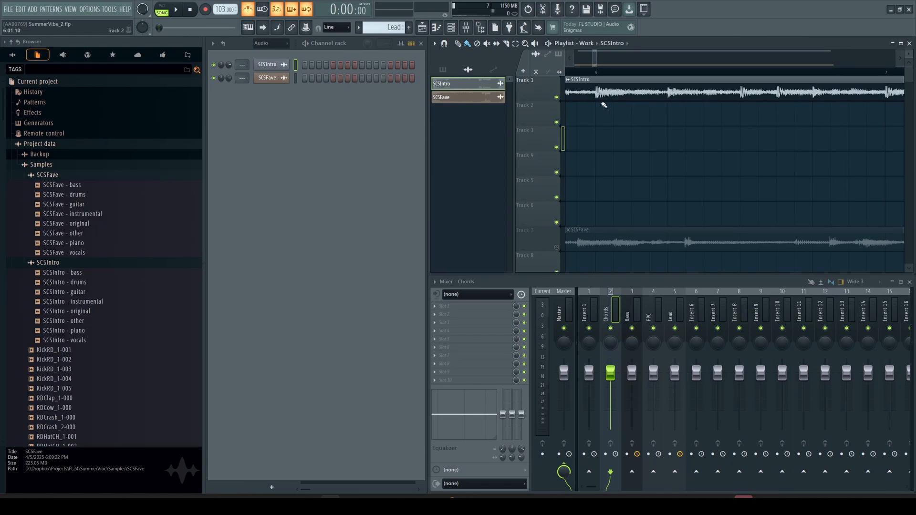
scroll(597, 106, up, 2)
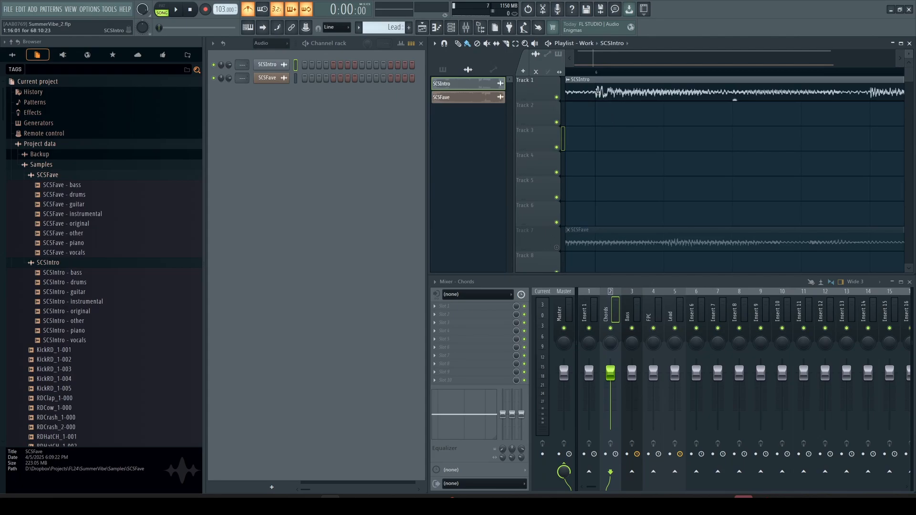
scroll(596, 92, down, 4)
scroll(596, 92, down, 5)
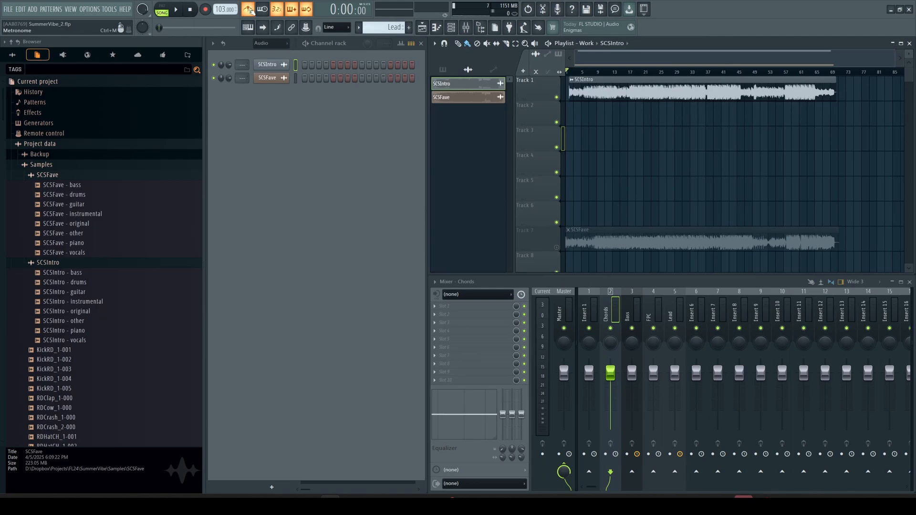
- Play the arrangement from the start to check the SCSIntro timing against the metronome, and dismiss the Java update notification
key(space)
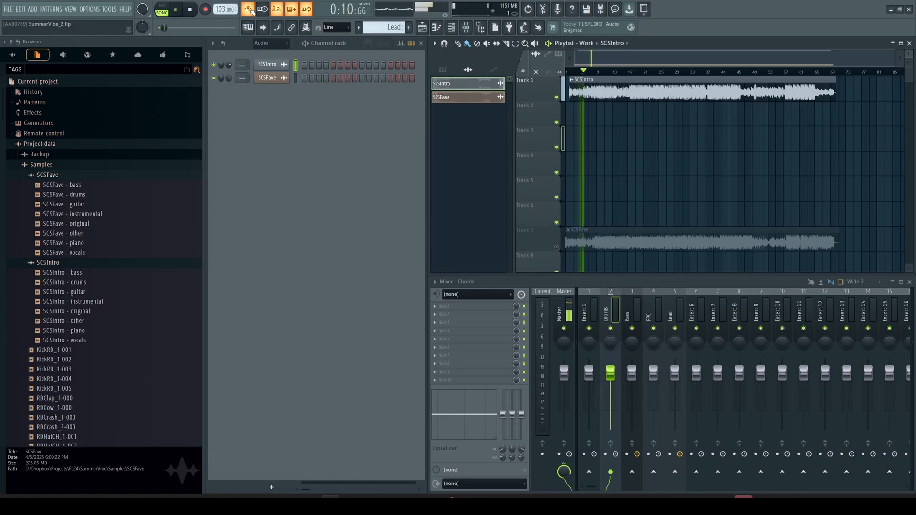
key(space)
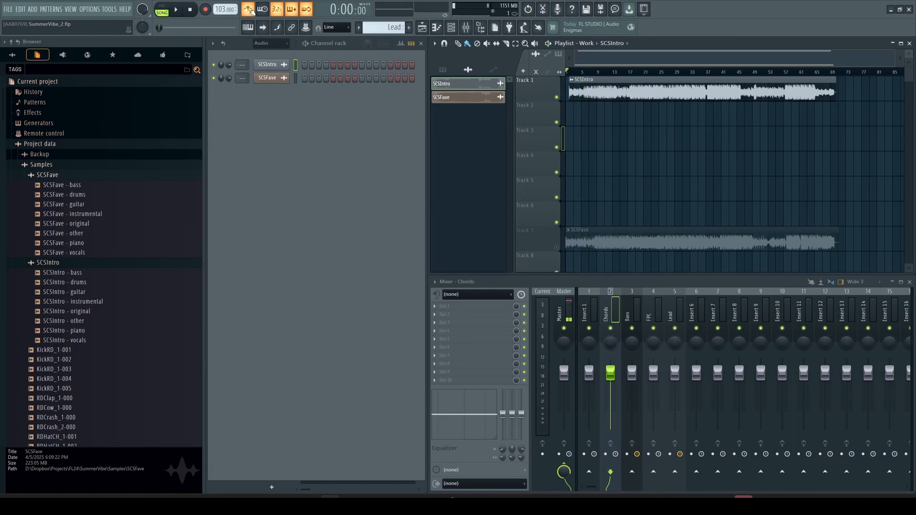
scroll(561, 107, up, 5)
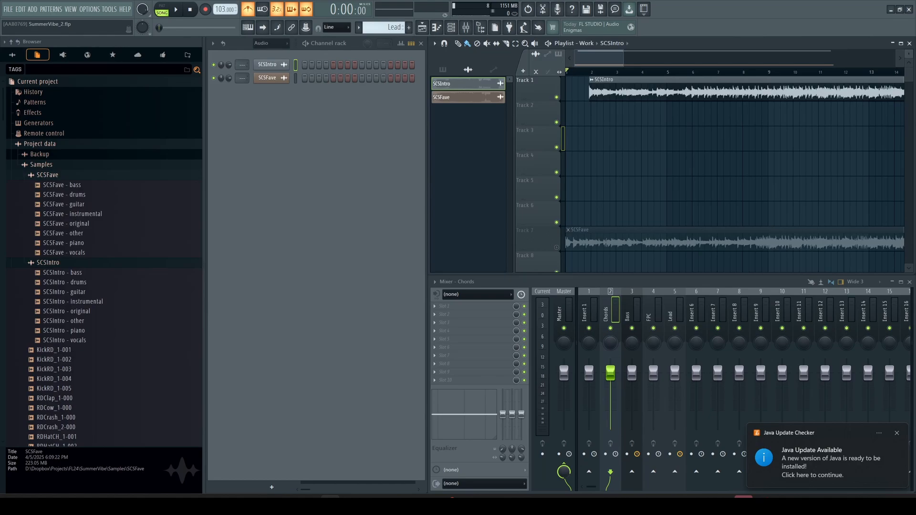
click(896, 433)
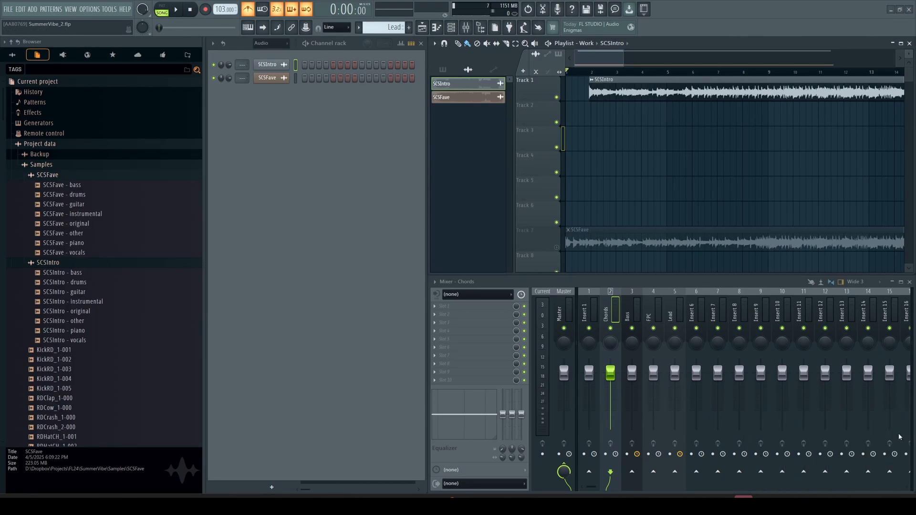
- Preview the SCSFave and SCSIntro vocals stems, and place SCSIntro - vocals on Track 2 at bar 2
click(85, 254)
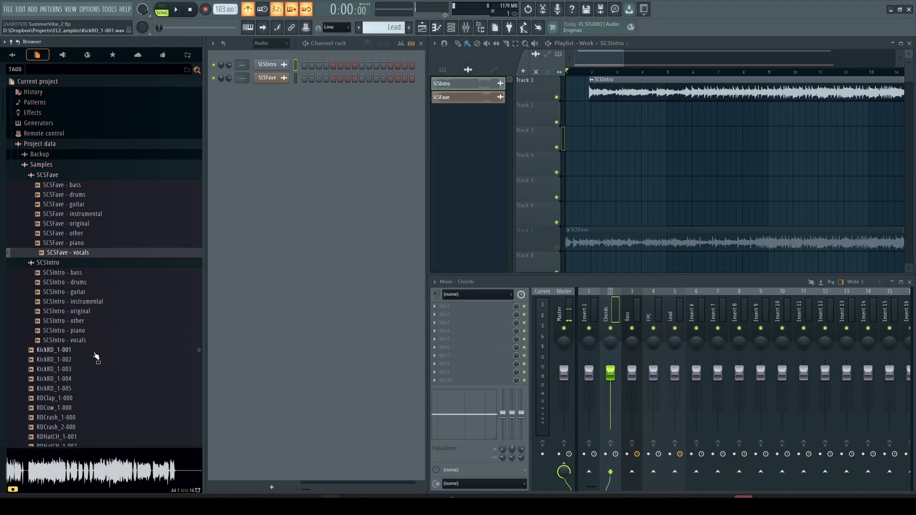
click(98, 332)
click(101, 340)
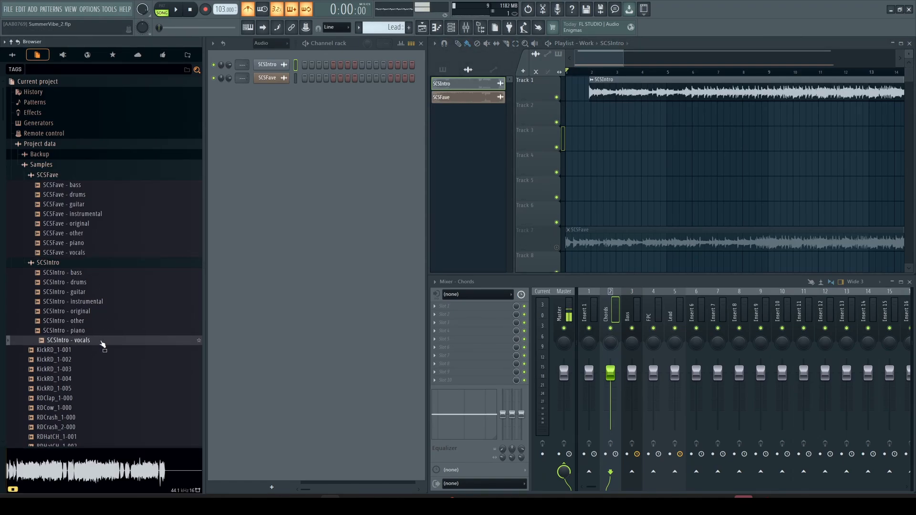
drag(102, 344, 591, 117)
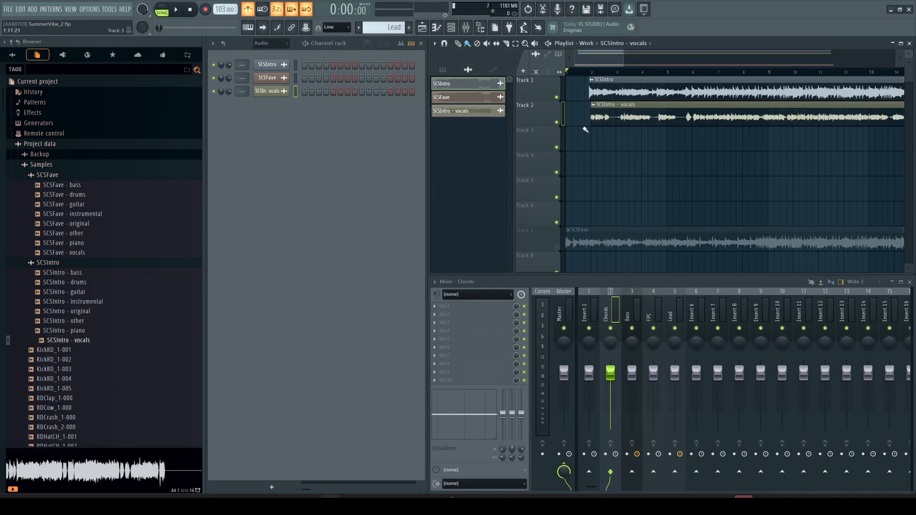
- Shift the SCSIntro - vocals clip on Track 2 to start exactly with the SCSIntro clip, just before bar 2
scroll(588, 85, up, 5)
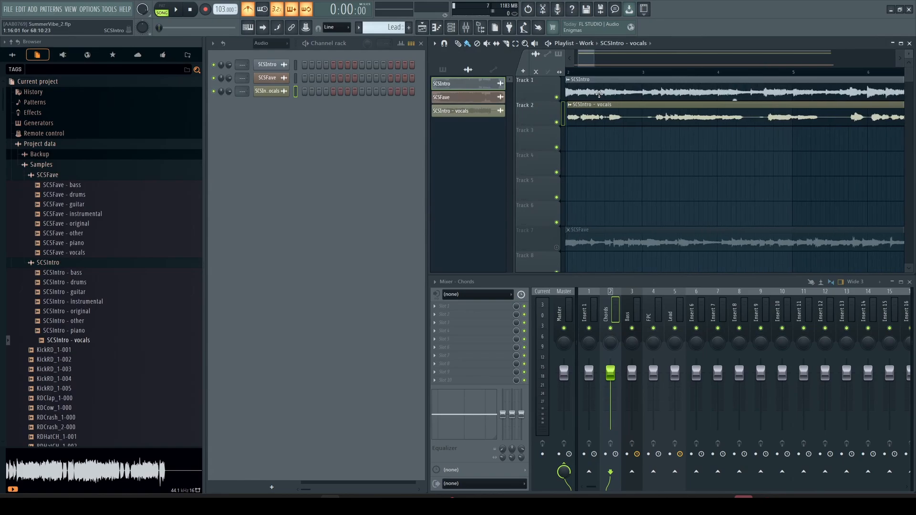
scroll(586, 58, up, 2)
drag(586, 57, 582, 58)
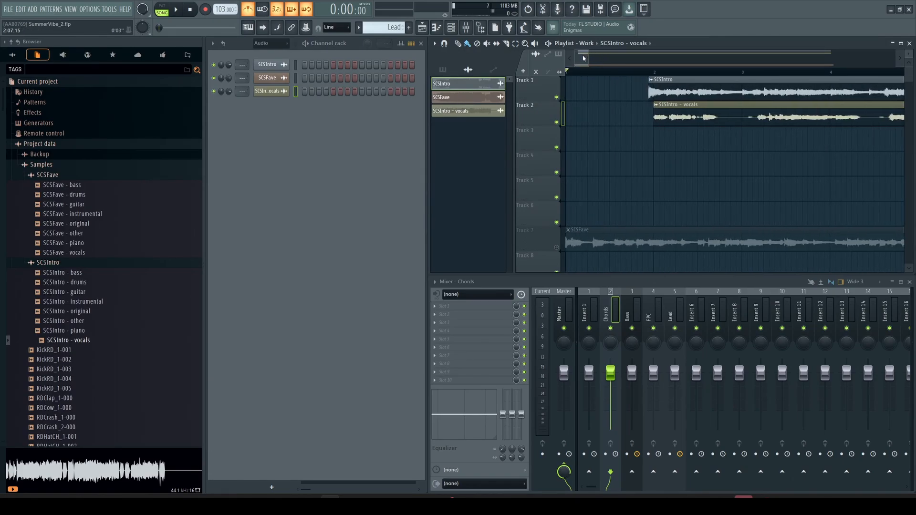
scroll(623, 88, up, 5)
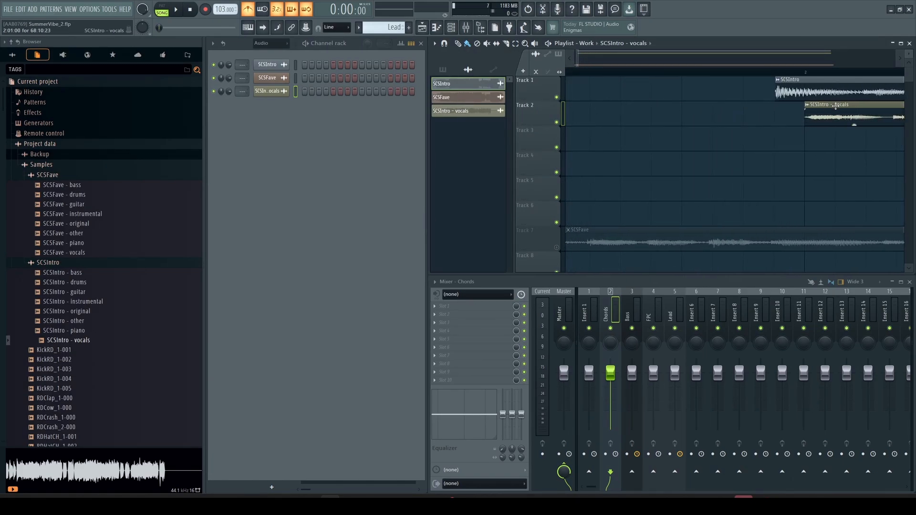
drag(837, 105, 808, 106)
scroll(799, 109, up, 2)
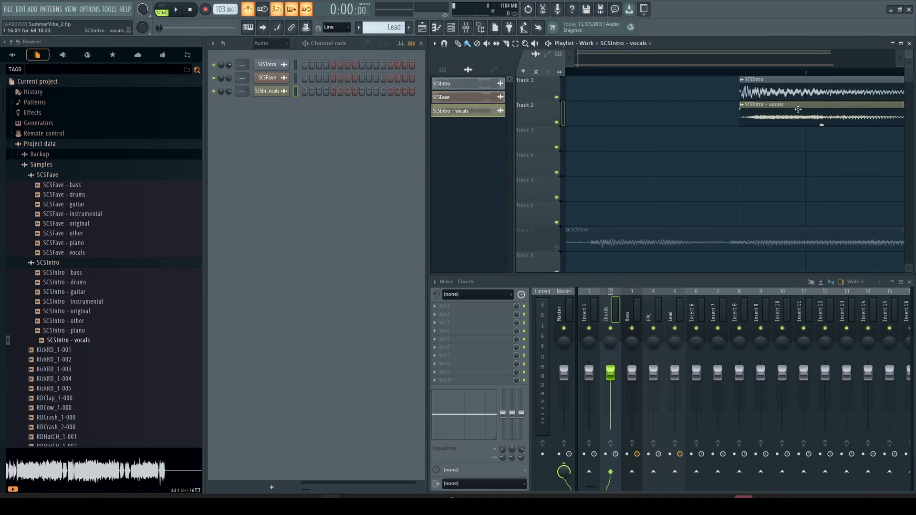
scroll(799, 109, down, 3)
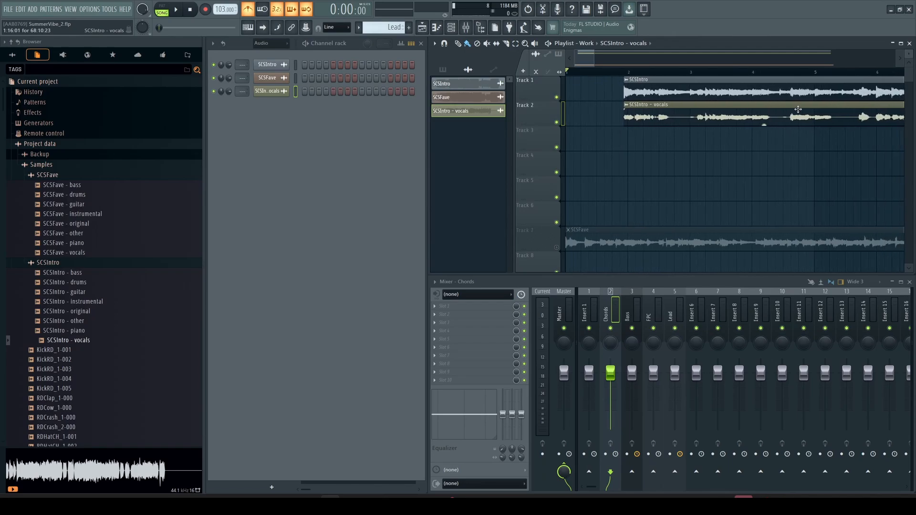
scroll(681, 117, down, 1)
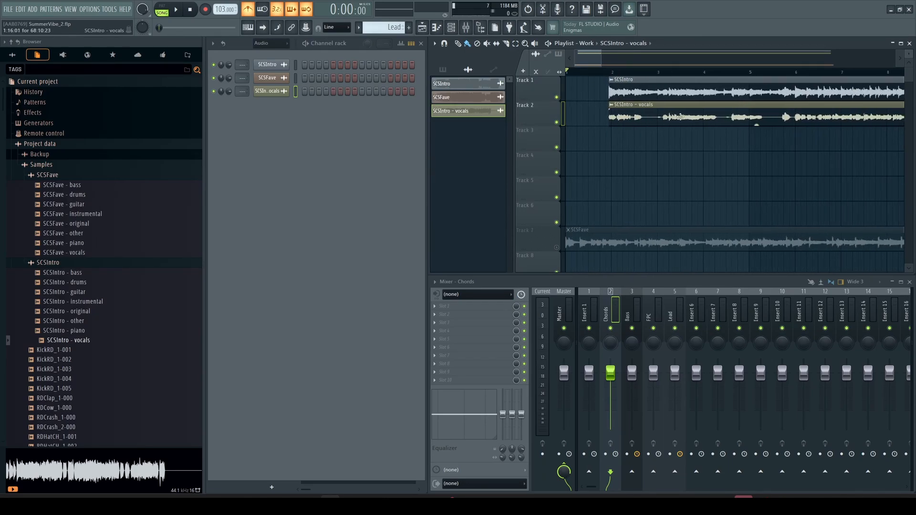
- Play from just before bar 2 to hear the SCSIntro vocals together with the SCSIntro clip through bar 5
click(610, 75)
key(space)
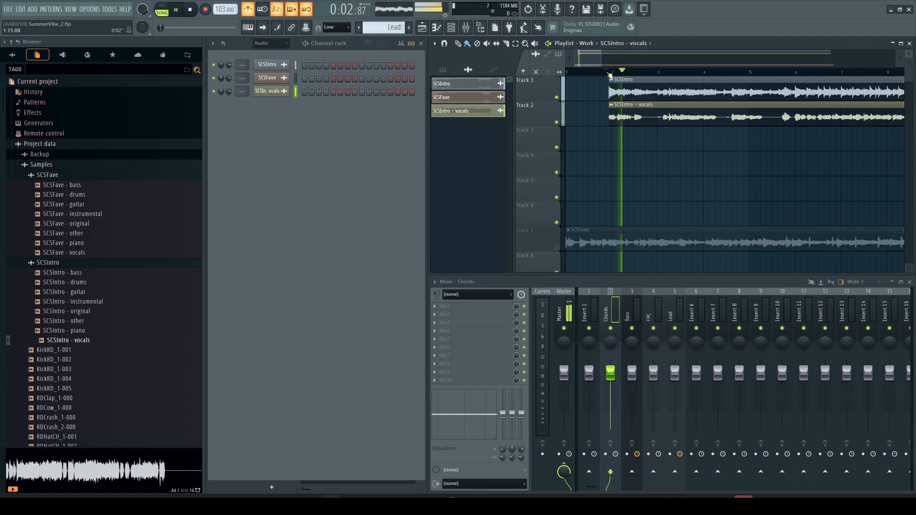
key(space)
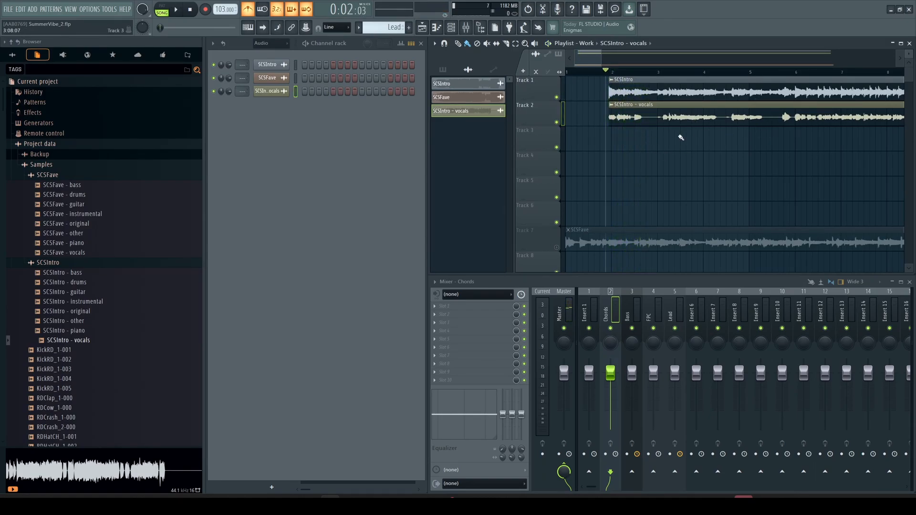
scroll(659, 111, down, 5)
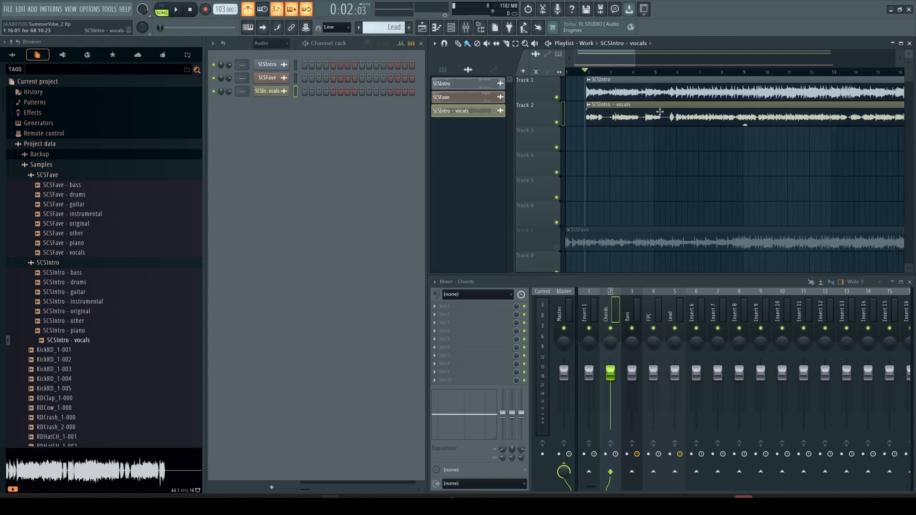
key(space)
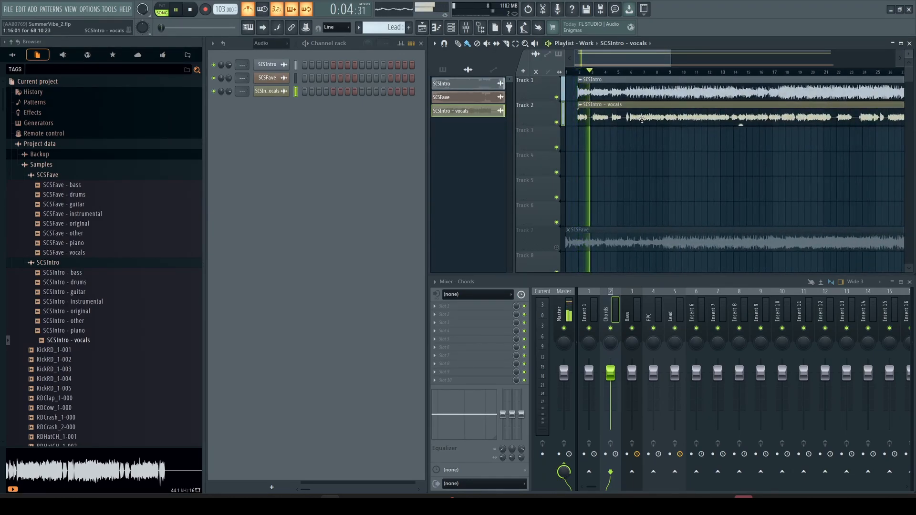
scroll(624, 133, up, 1)
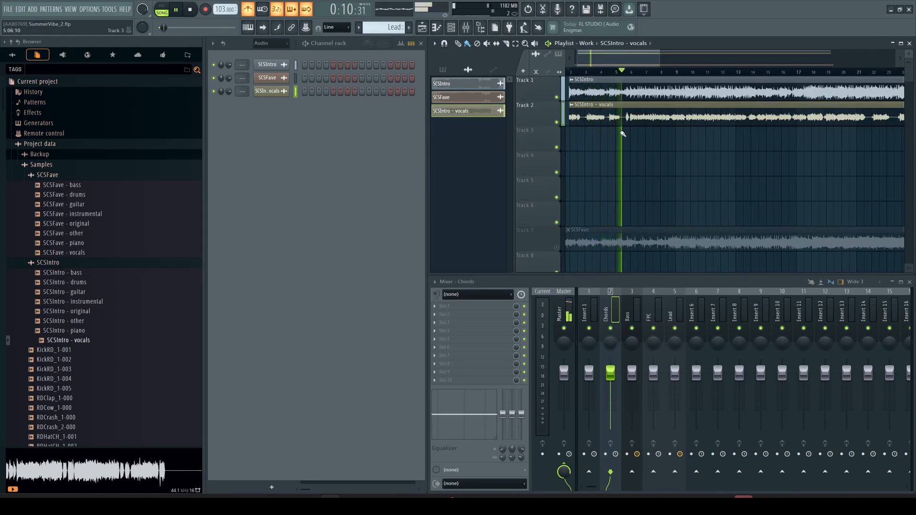
key(space)
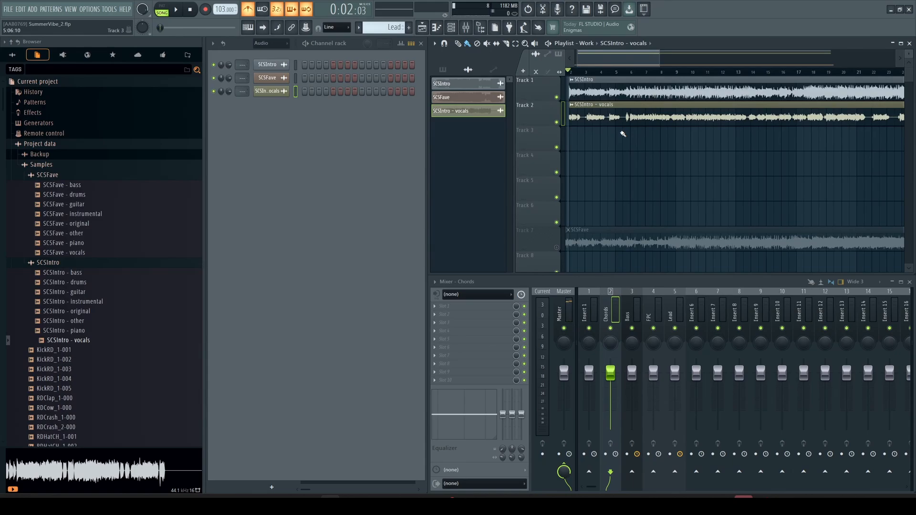
- Slice the SCSIntro - vocals clip on Track 2 about midway through bar 5
key(c)
drag(626, 135, 622, 98)
scroll(594, 112, left, 2)
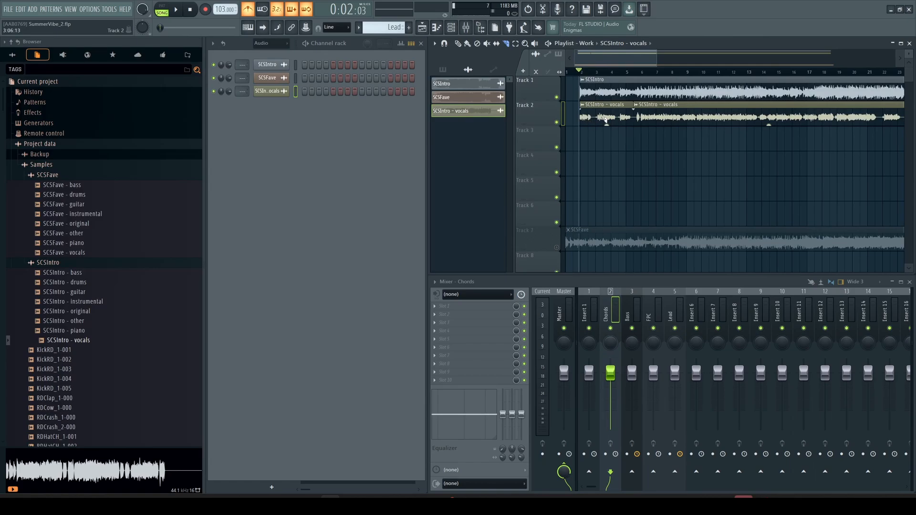
- Slice the SCSIntro - vocals clip at bar 2 and delete the short piece before that bar line
scroll(574, 144, up, 8)
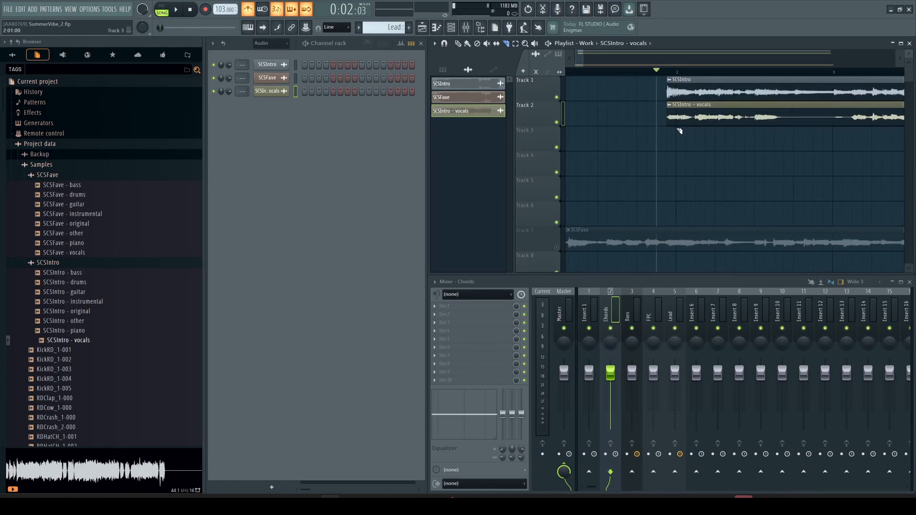
drag(681, 135, 676, 113)
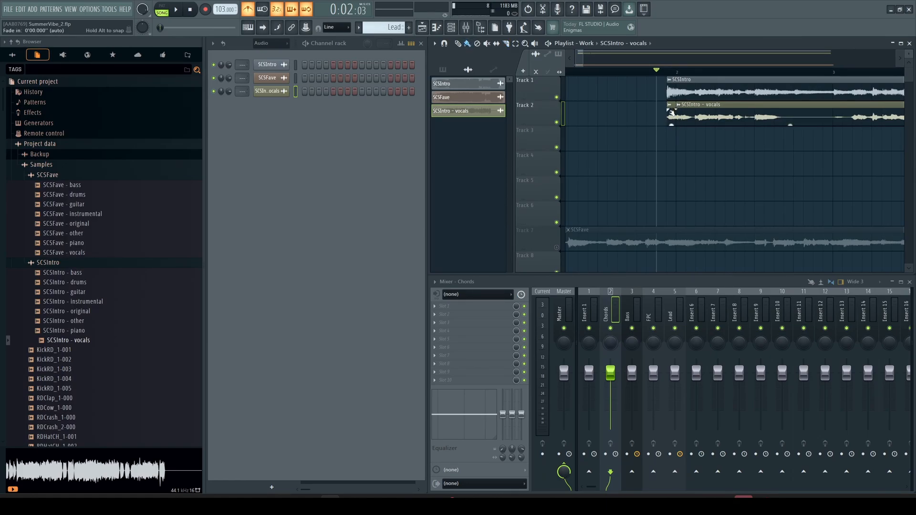
right_click(671, 114)
click(655, 110)
drag(668, 105, 677, 105)
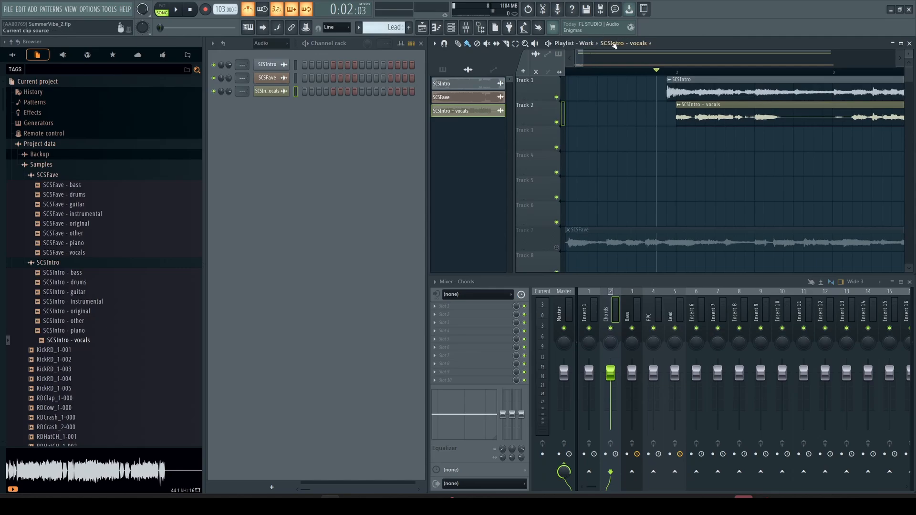
- Switch the playlist to Arrangement and place the trimmed SCSIntro - vocals clip on Track 5 at the start of bar 1
click(594, 44)
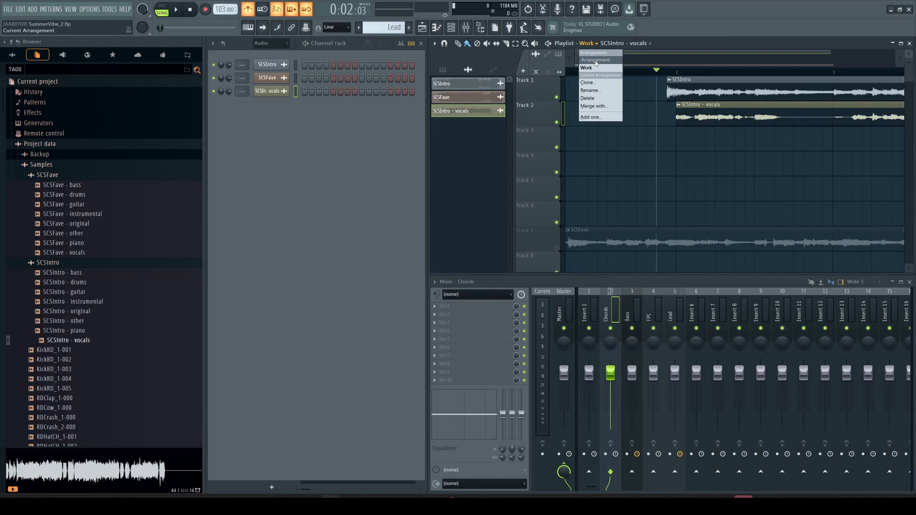
click(596, 60)
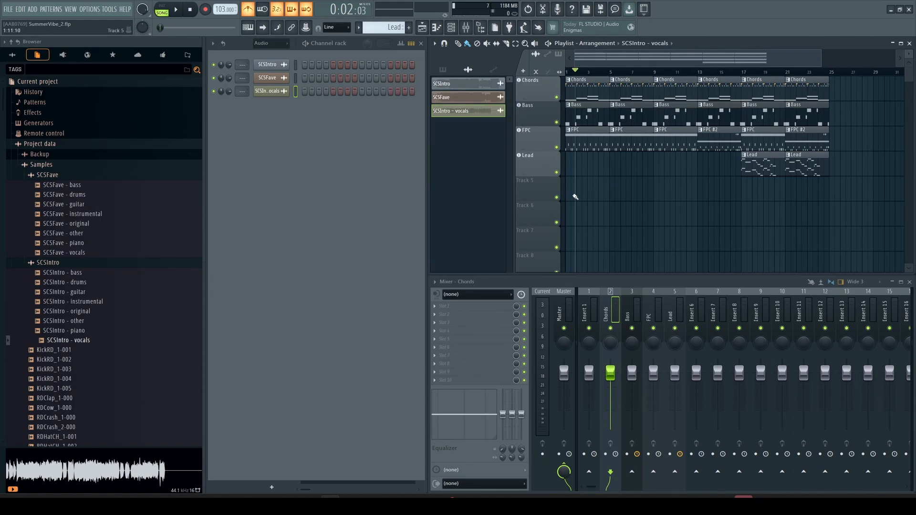
scroll(574, 196, up, 8)
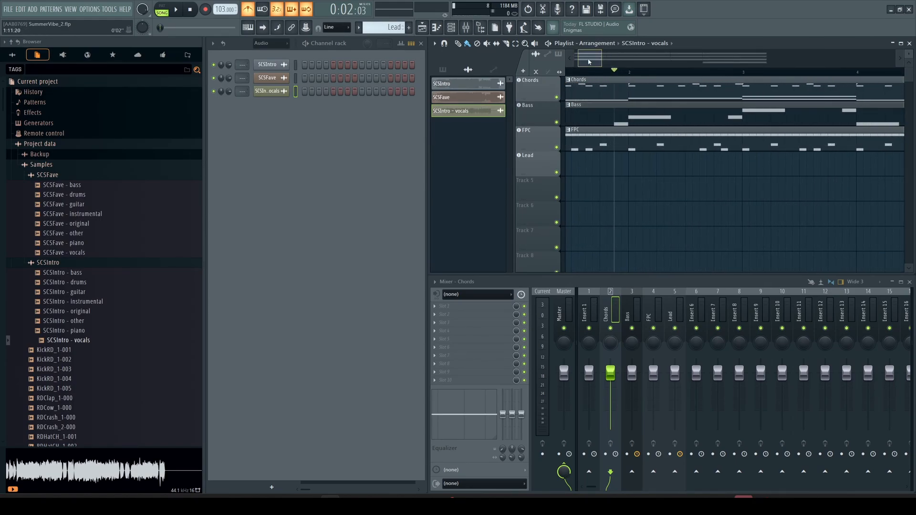
click(575, 194)
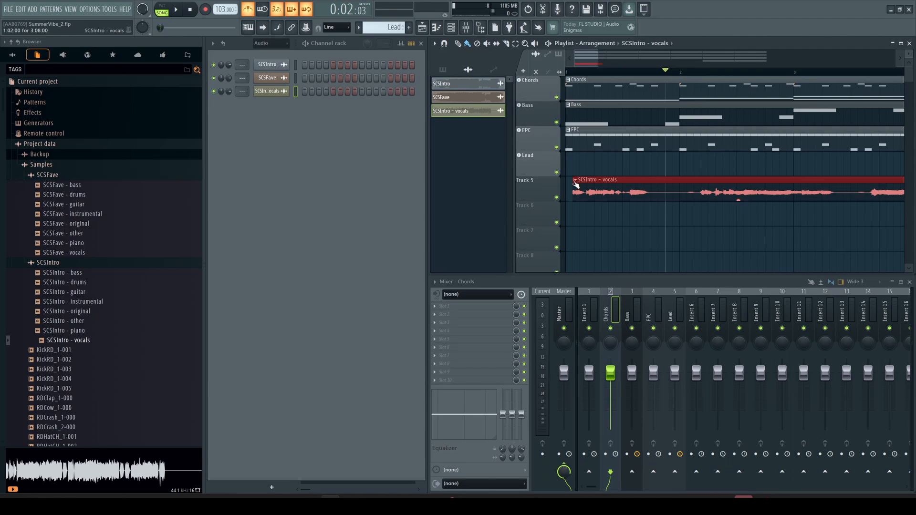
drag(562, 180, 569, 180)
drag(571, 180, 565, 180)
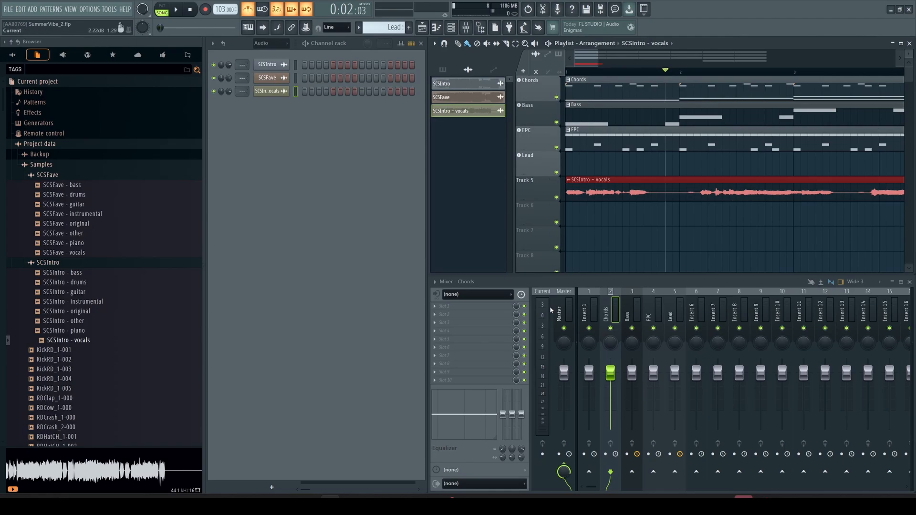
- Move all the Chords, Bass, FPC and Lead clips together to start around bar 13, clearing the opening bars
scroll(588, 143, down, 5)
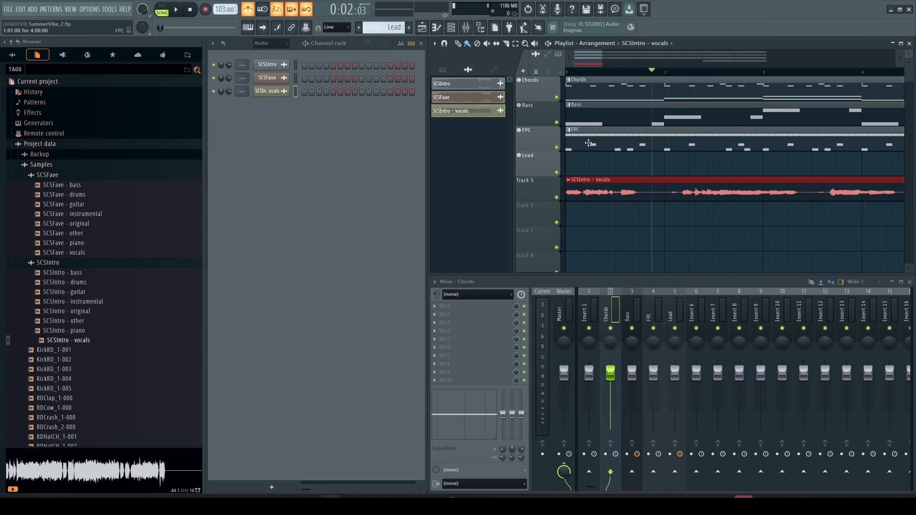
scroll(588, 143, down, 4)
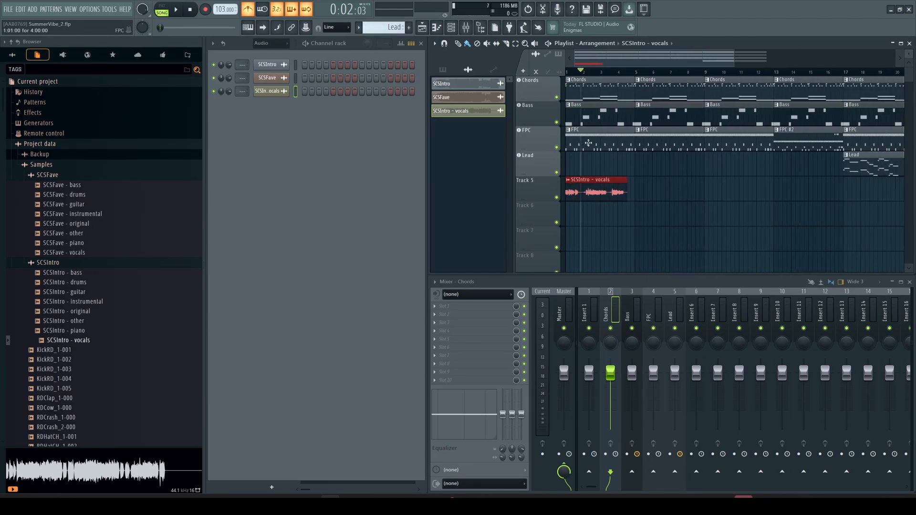
drag(830, 188, 682, 101)
drag(802, 176, 704, 86)
click(638, 118)
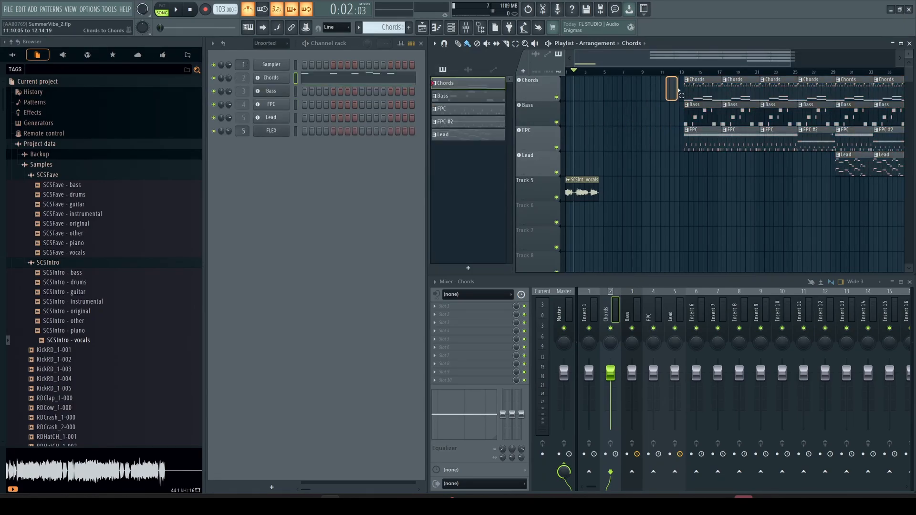
- Place a Chords pattern clip at bar 1 on the Chords track and play it against the SCSIntro vocals
click(569, 90)
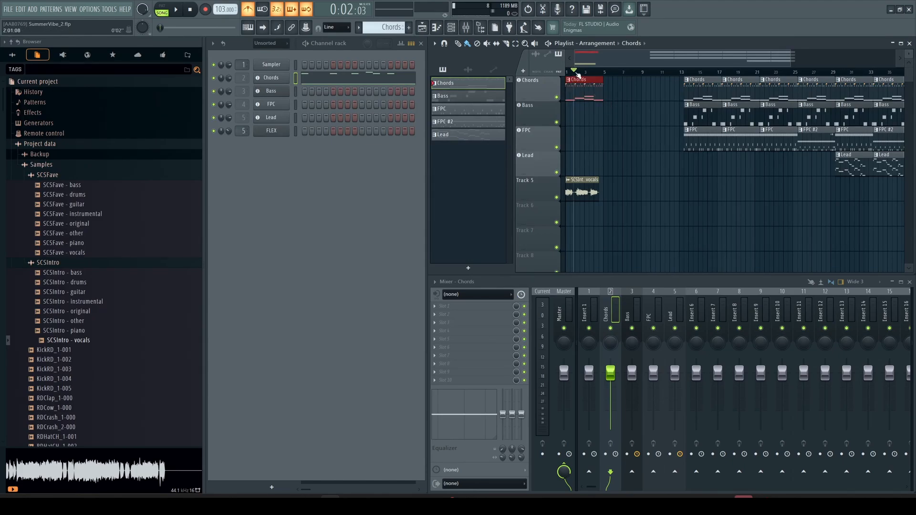
key(space)
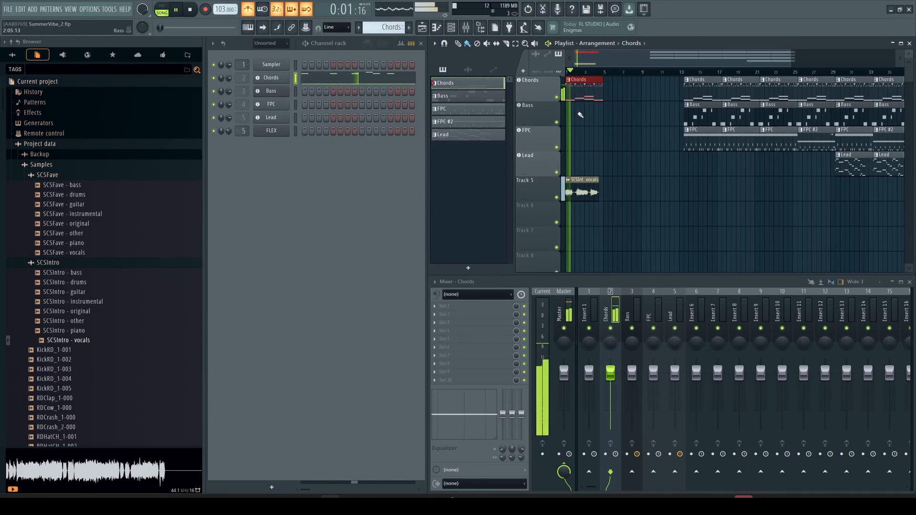
key(space)
key(space)
key(space)
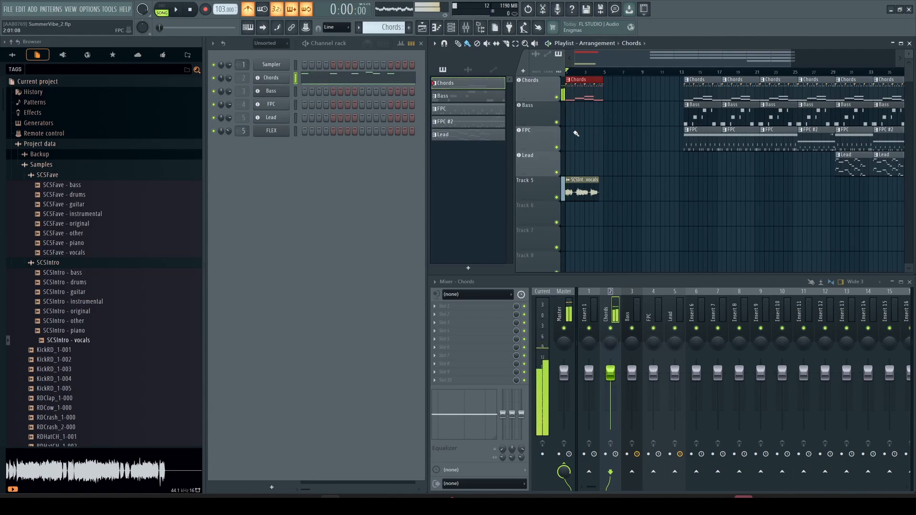
scroll(576, 134, up, 6)
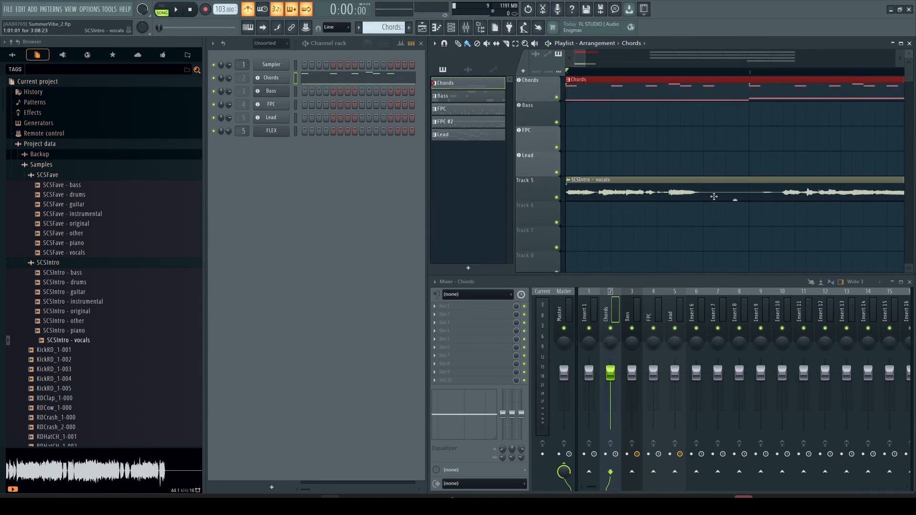
key(space)
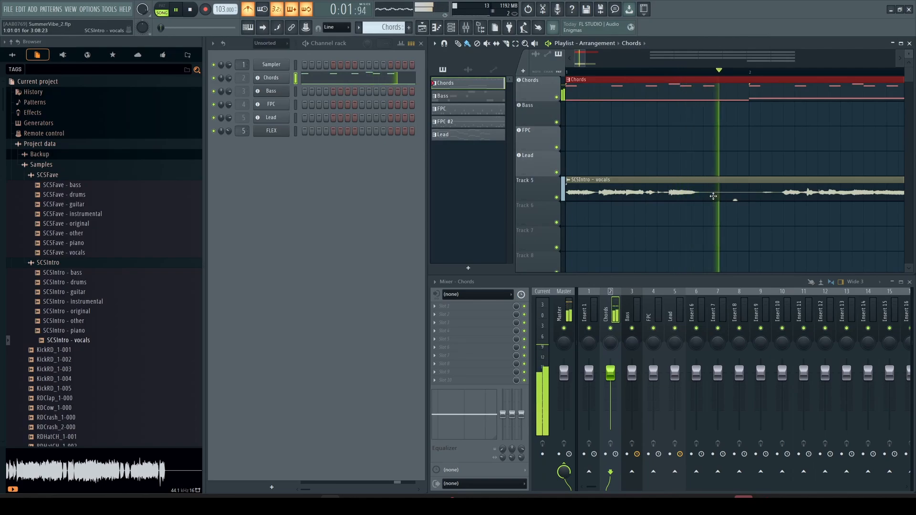
key(space)
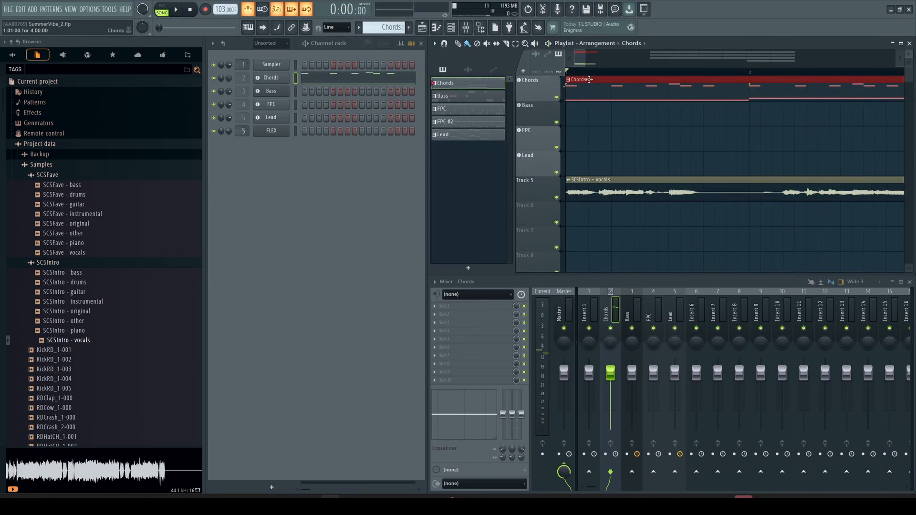
- Shift the opening Chords clip slightly later to start at 1:02:00 and play it against the vocals
drag(594, 80, 605, 80)
key(space)
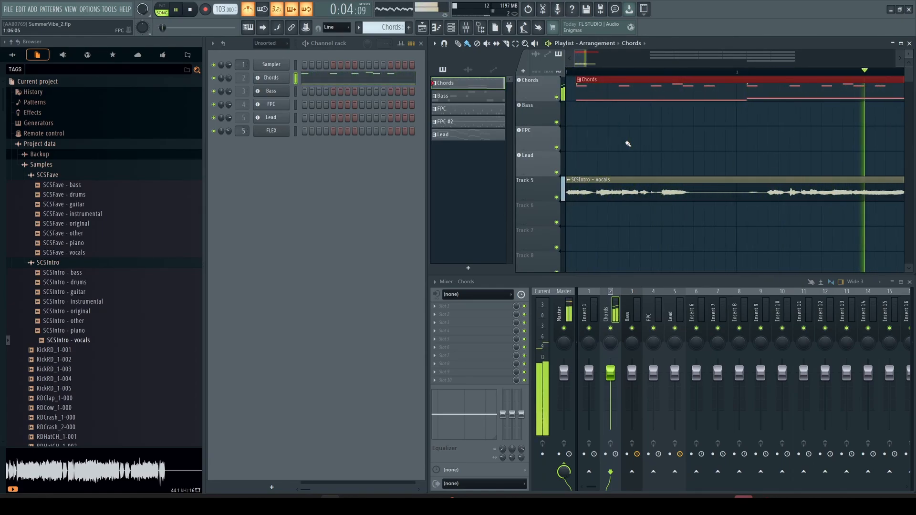
scroll(628, 144, down, 3)
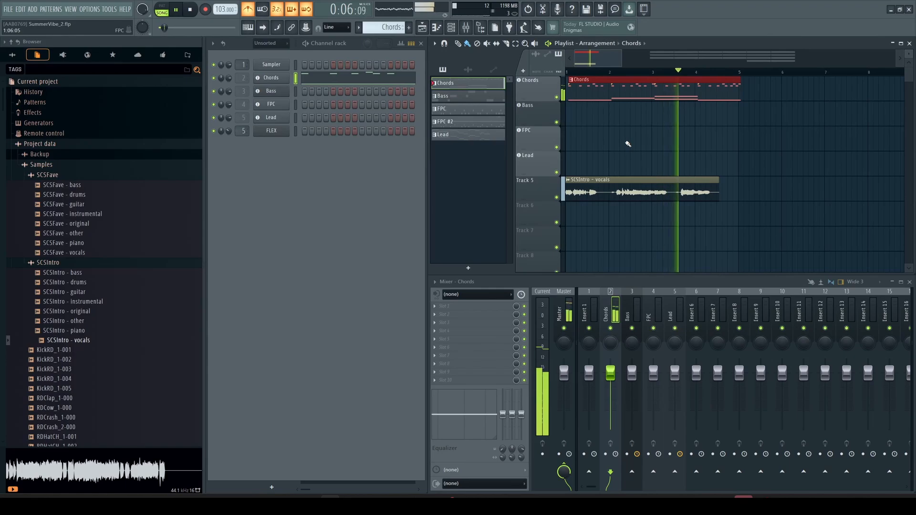
key(space)
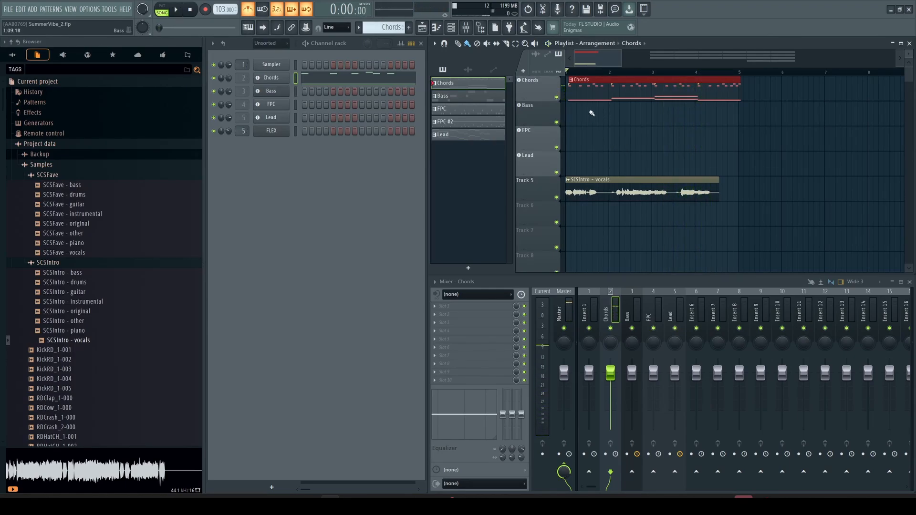
- Add a 4/4 time signature marker and move it to the opening Chords clip's start at 1:02:00, so bar 2 begins there
key(ctrl+a)
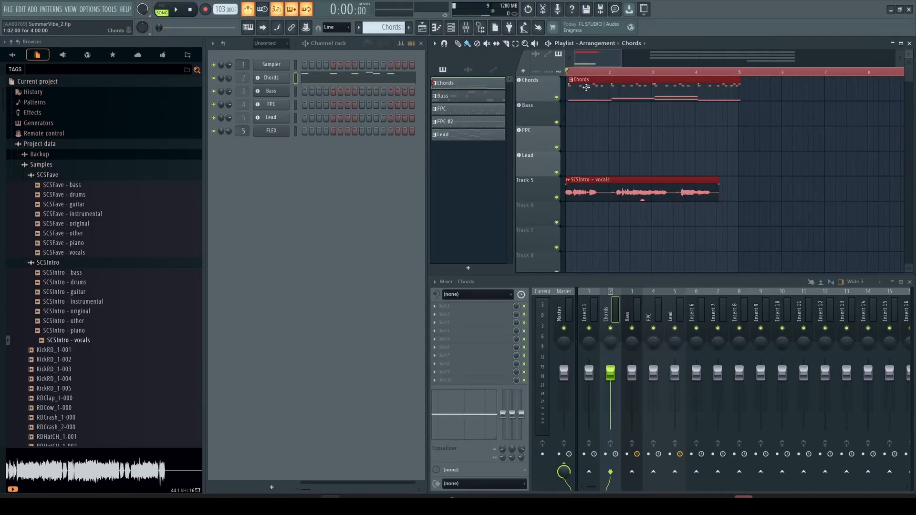
key(space)
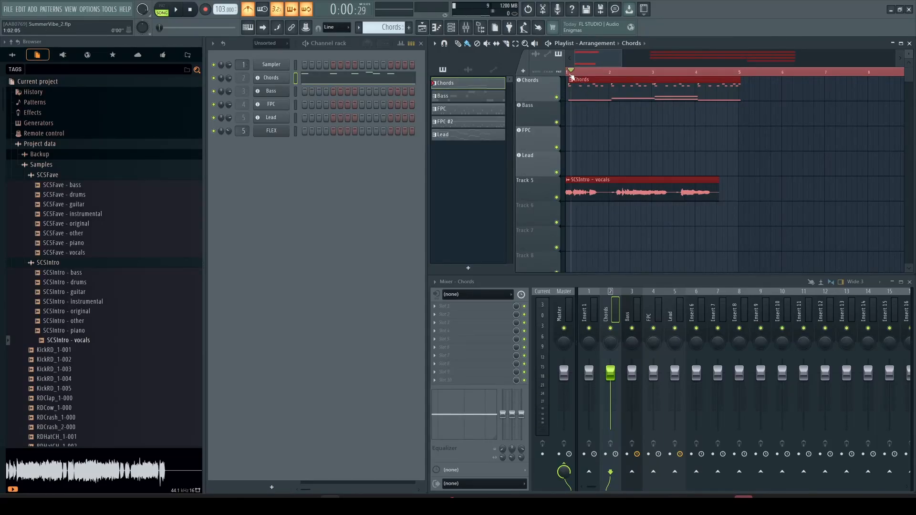
key(space)
scroll(578, 79, up, 3)
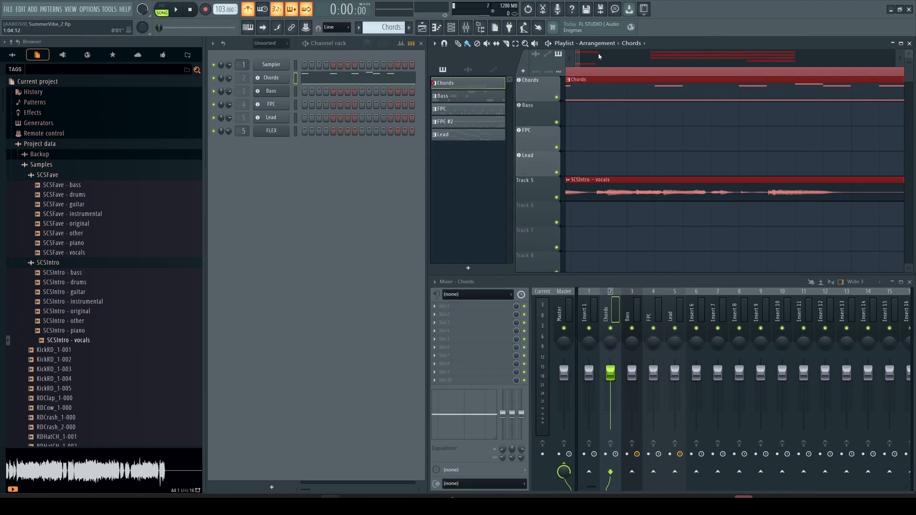
scroll(599, 56, left, 2)
click(595, 72)
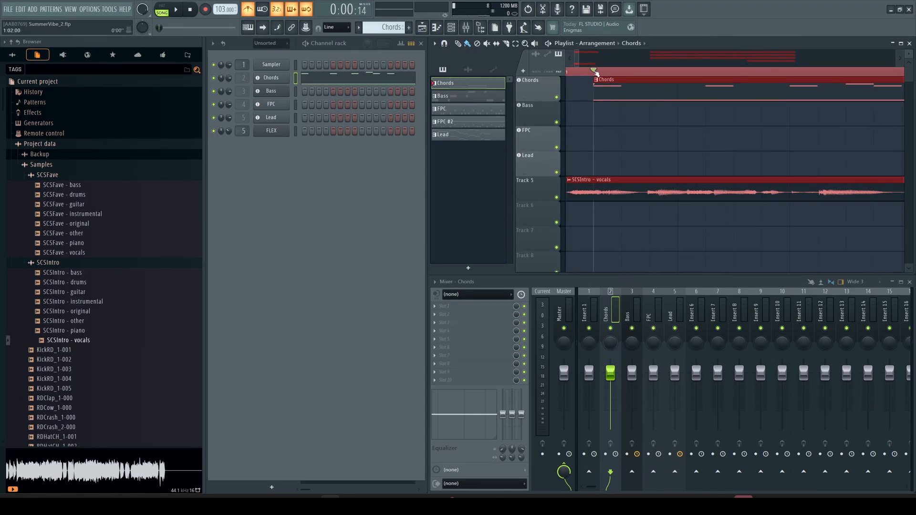
click(596, 72)
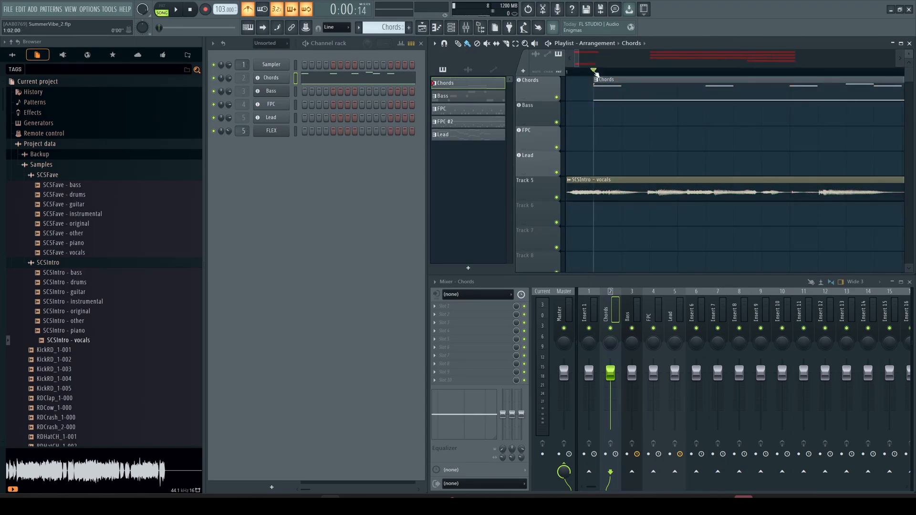
click(524, 72)
key(Return)
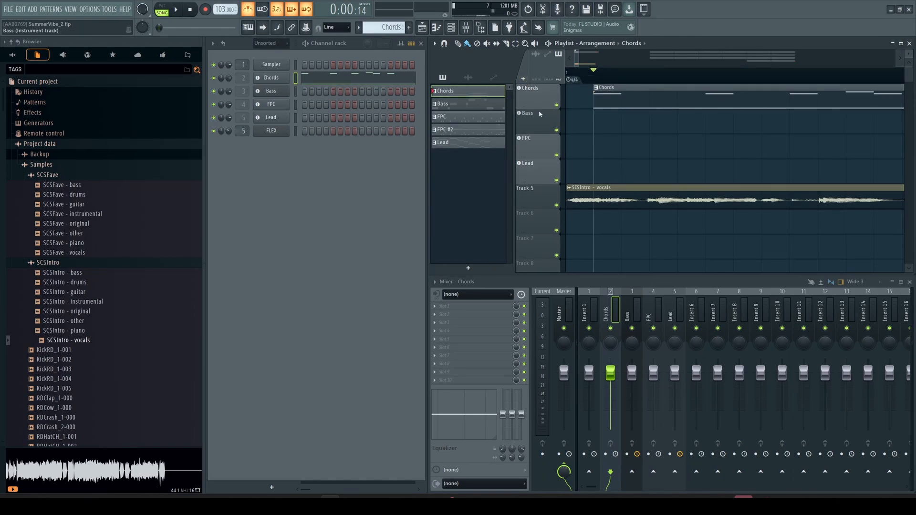
drag(568, 80, 599, 79)
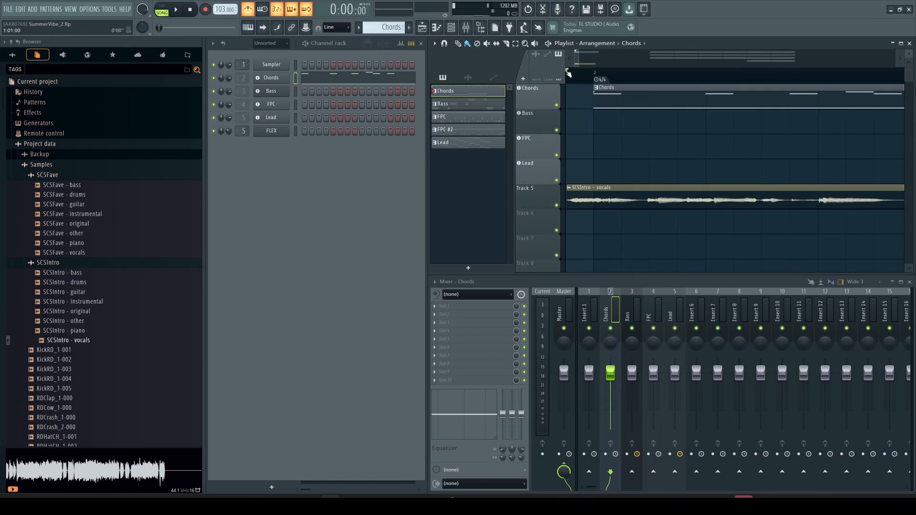
- Play the opening Chords clip together with the SCSIntro vocals from the start of the arrangement
key(space)
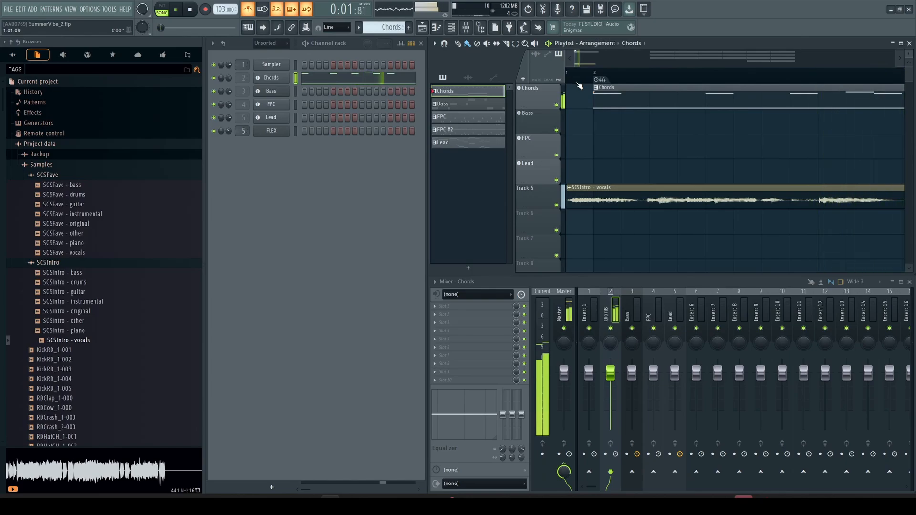
scroll(577, 79, down, 5)
scroll(603, 134, down, 2)
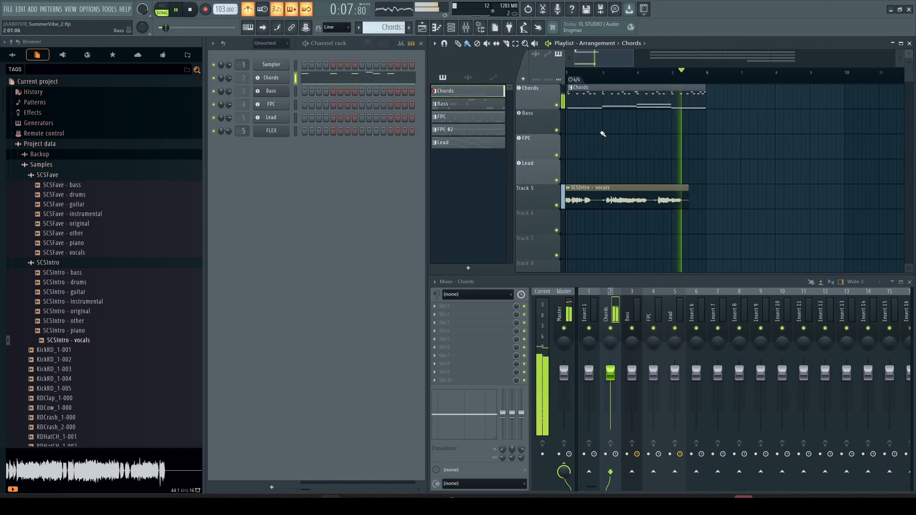
key(space)
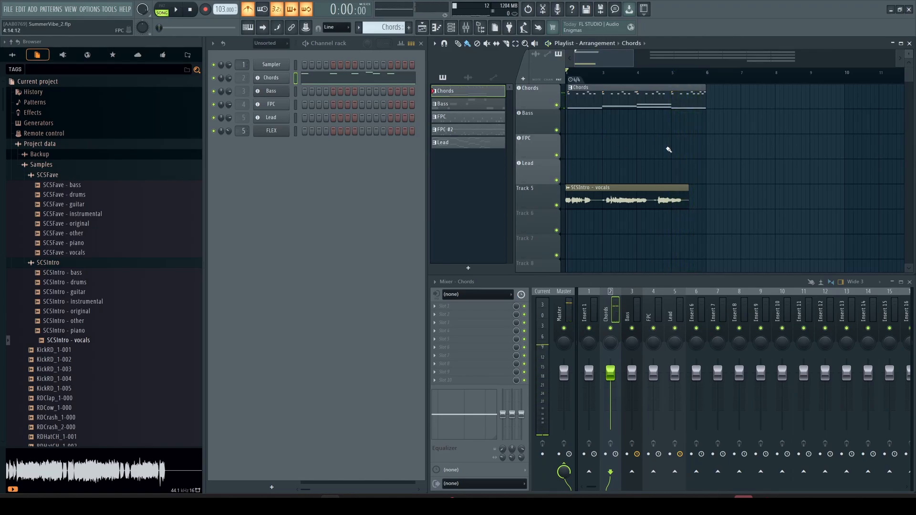
- Move the Chords clip from bar 14 to directly after the opening Chords clip and shift the first FPC clip to 13:16:00
scroll(665, 148, down, 3)
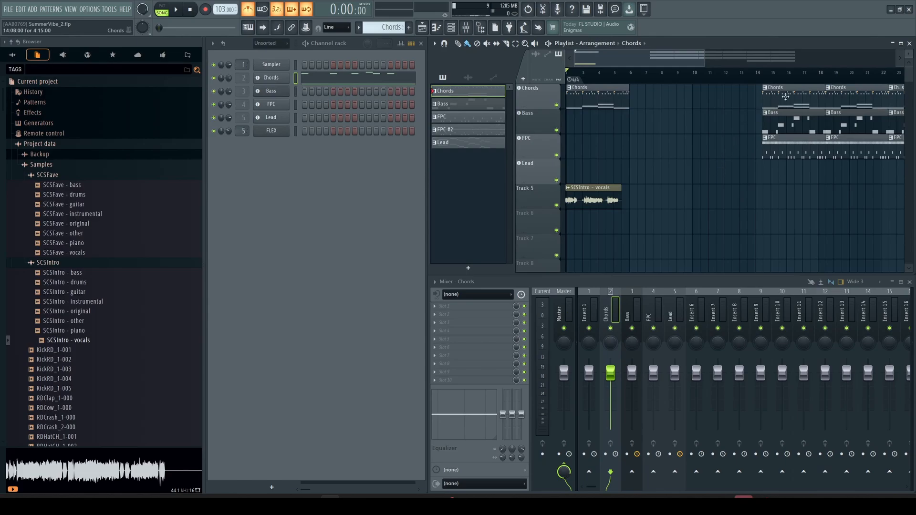
drag(790, 88, 658, 91)
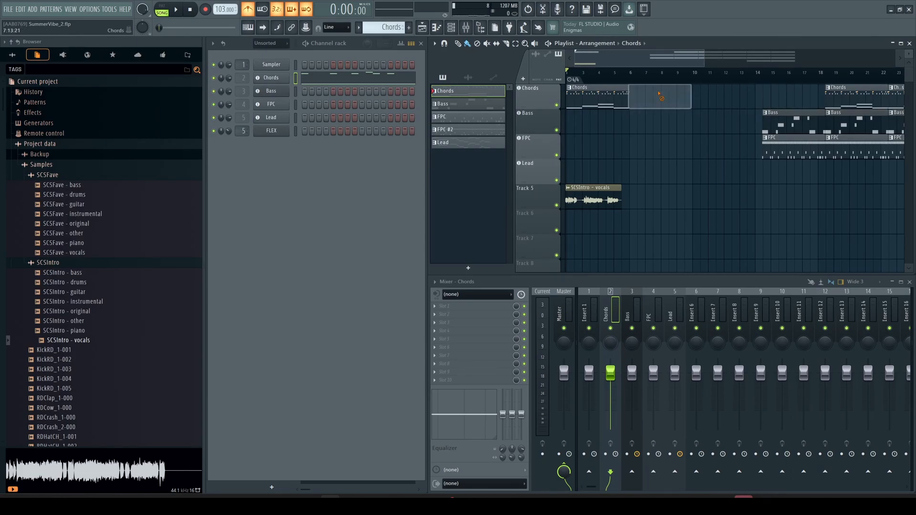
right_click(636, 93)
click(634, 96)
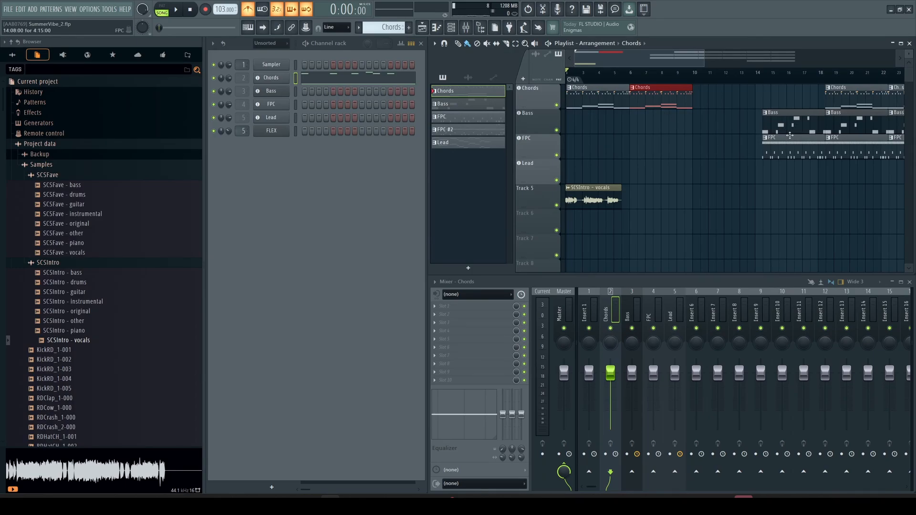
double_click(794, 138)
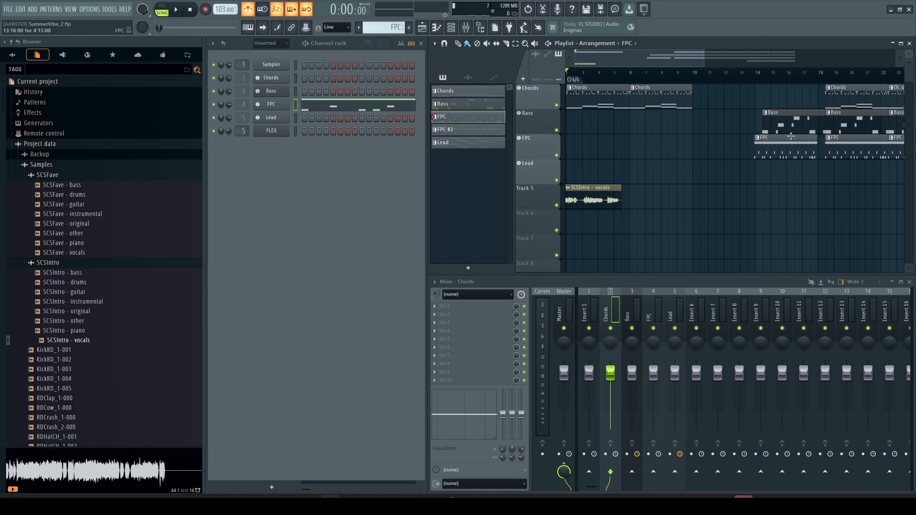
click(767, 104)
scroll(637, 163, down, 3)
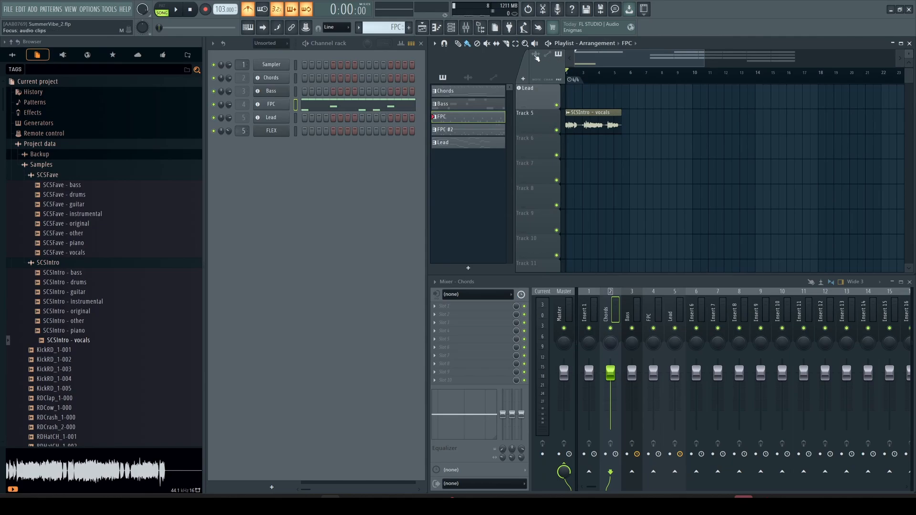
- Switch the playlist to the Work arrangement and mute Tracks 1 and 2 holding the SCSIntro clips
click(597, 43)
click(604, 72)
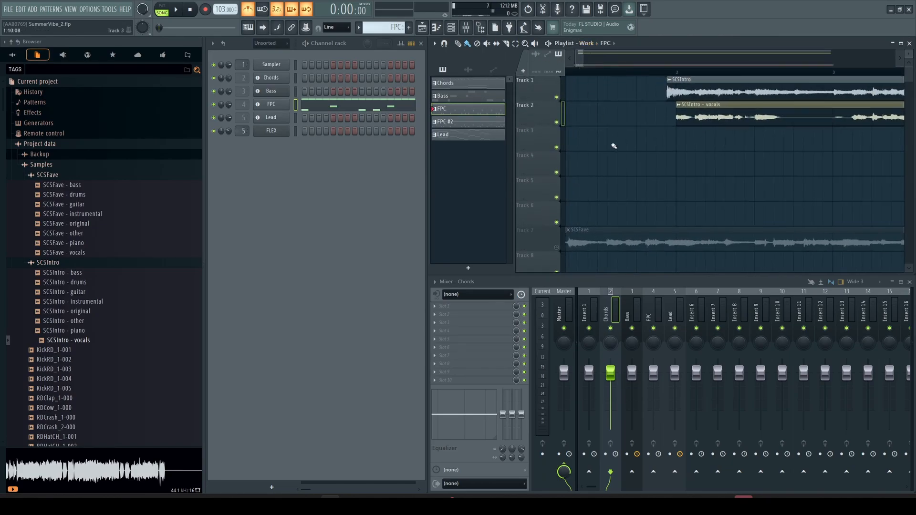
scroll(615, 146, down, 2)
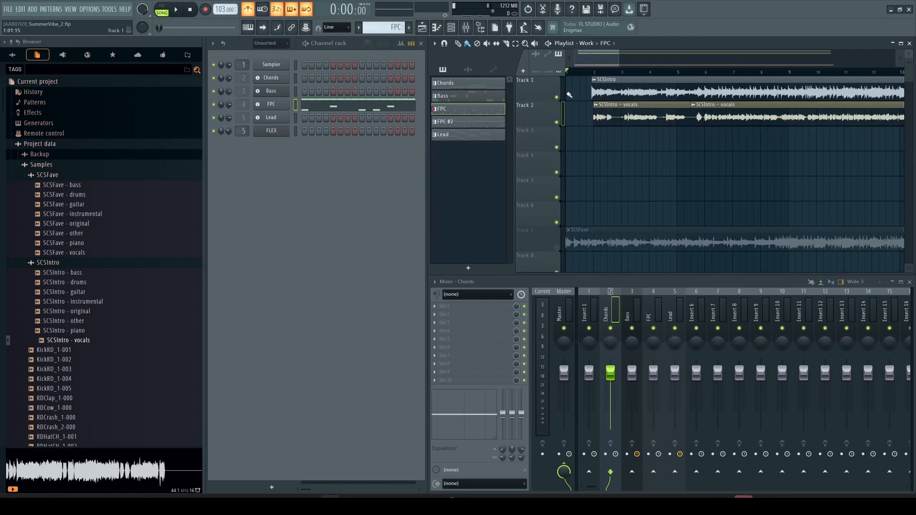
drag(557, 99, 557, 122)
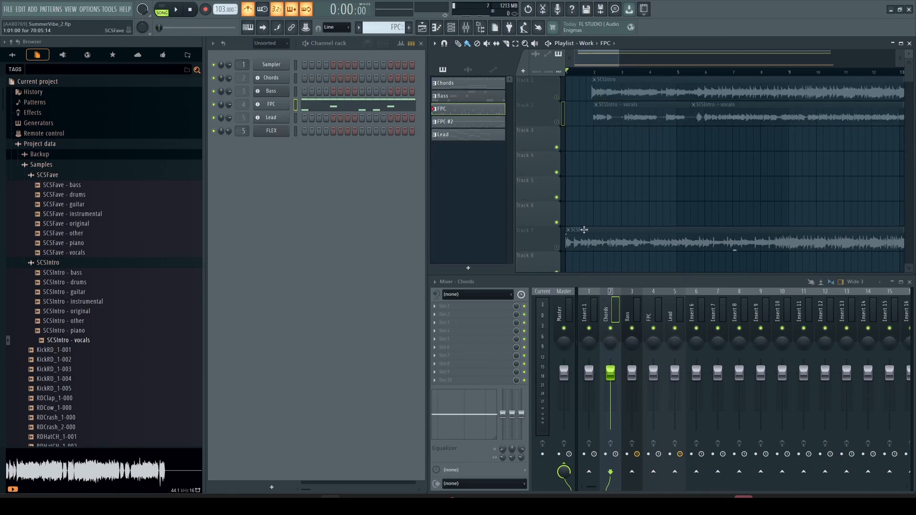
- Move the SCSFave clip from Track 7 to Track 4 and align its start with the SCSIntro clip just before bar 2
drag(584, 230, 610, 148)
click(613, 154)
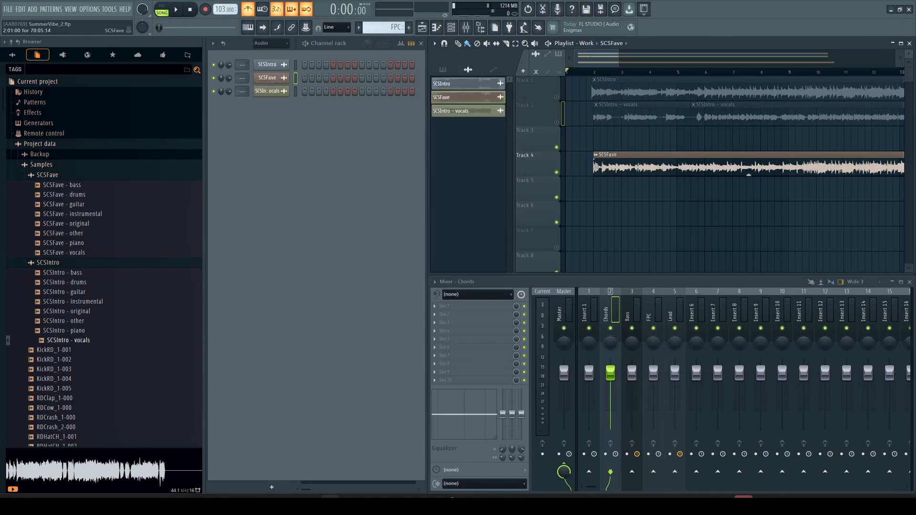
scroll(596, 167, up, 5)
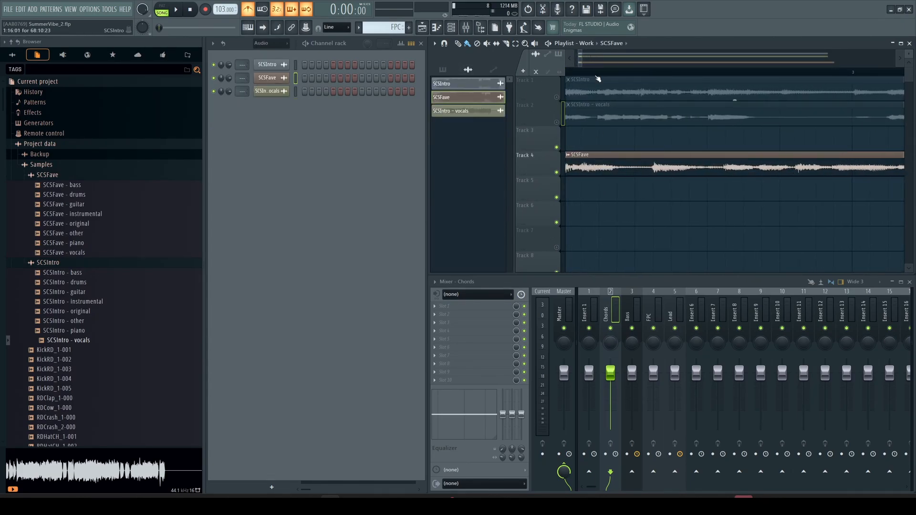
drag(582, 58, 581, 59)
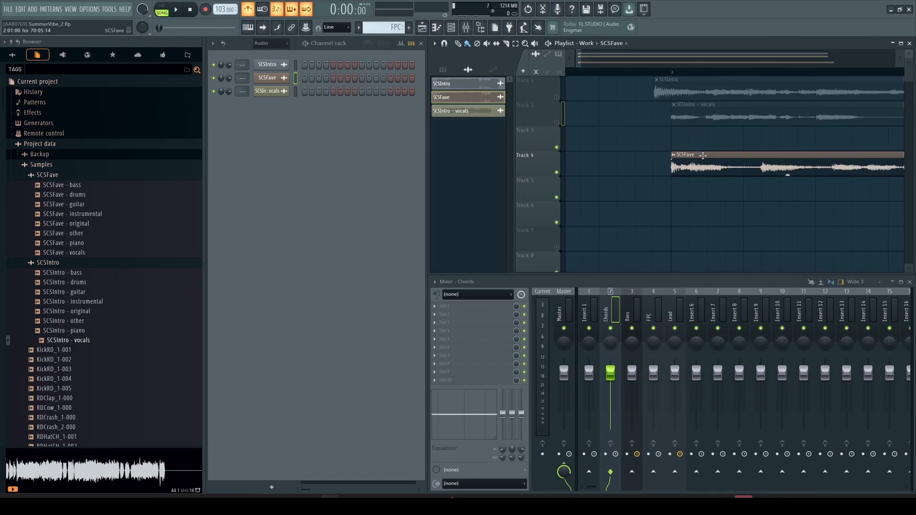
drag(703, 155, 685, 158)
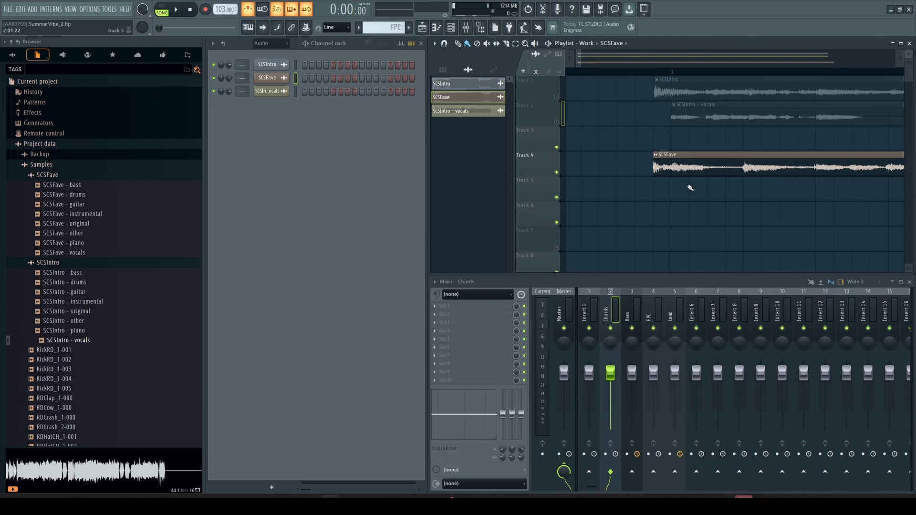
- Set the playback position to the start of the SCSFave clip and listen to it from there
click(653, 75)
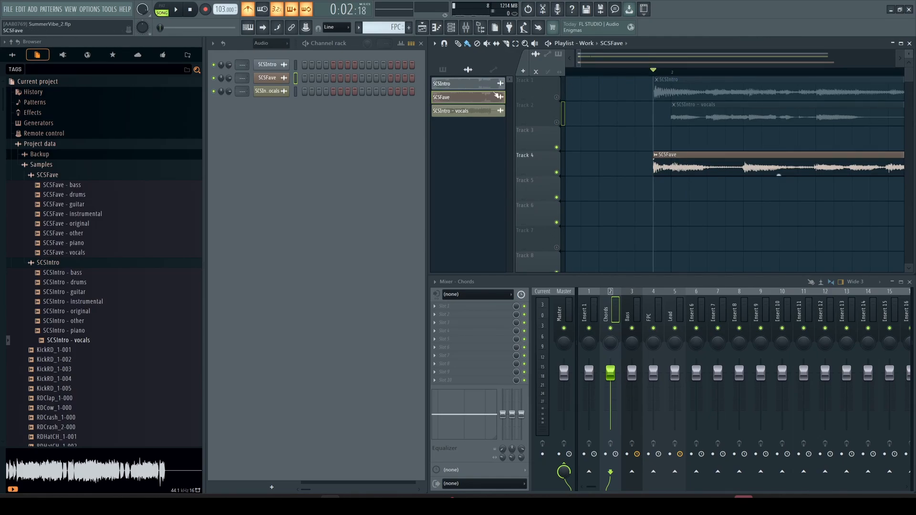
key(space)
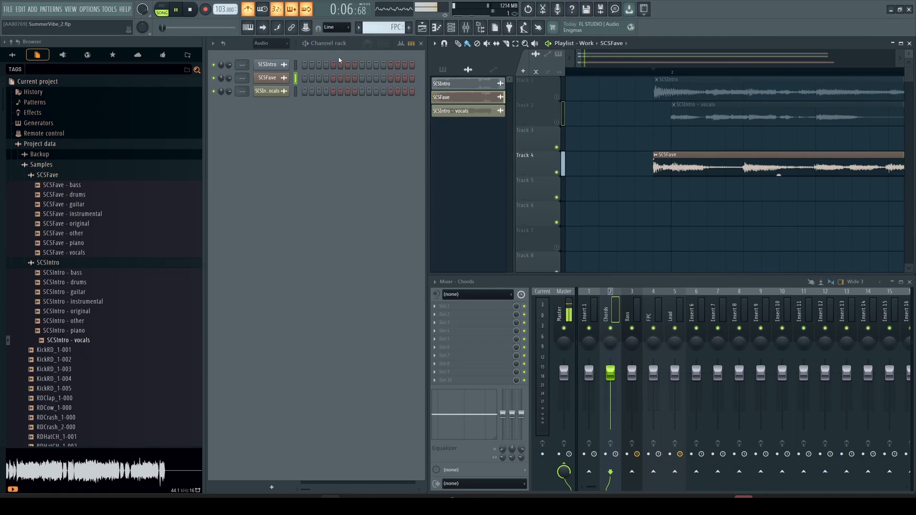
key(space)
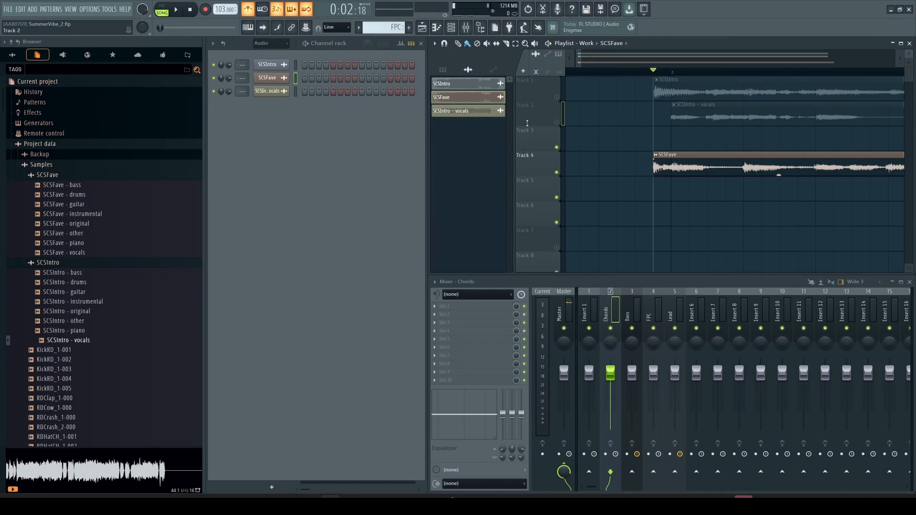
scroll(639, 142, down, 4)
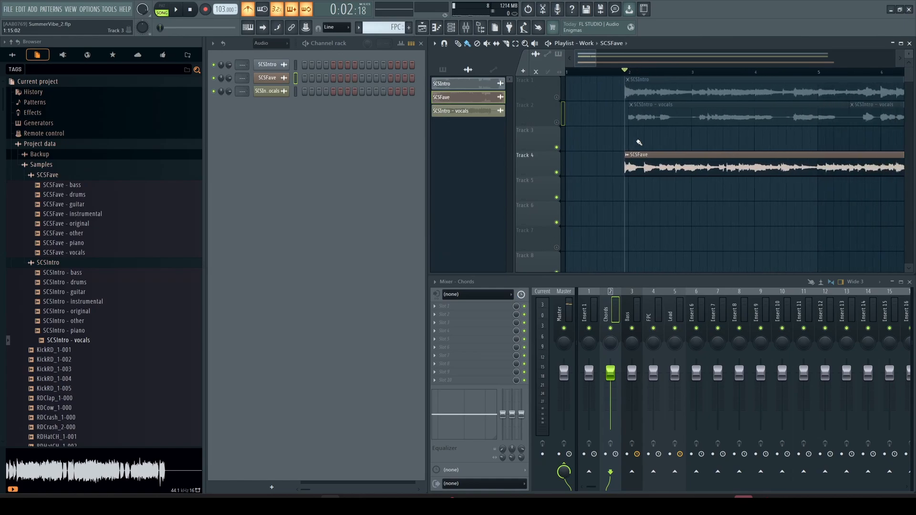
scroll(639, 143, down, 1)
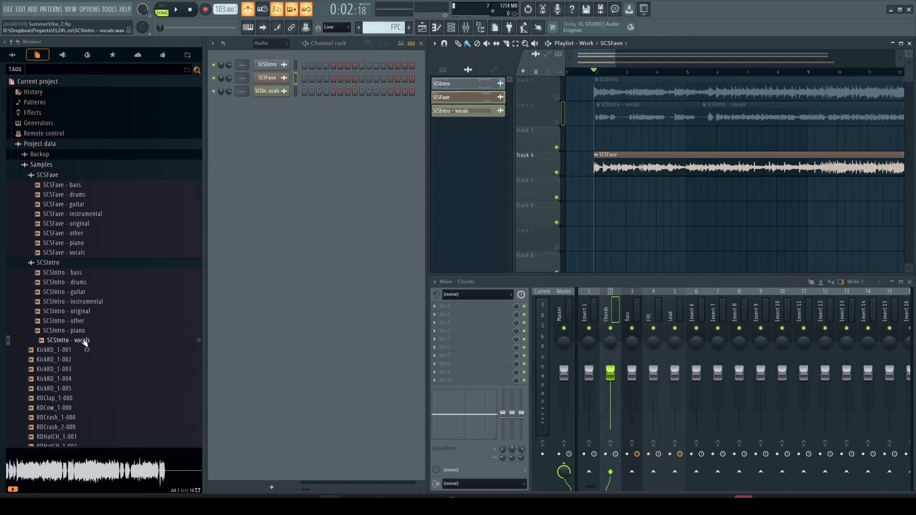
- Place the SCSFave - vocals sample on Track 5, align it with the SCSFave clip at 1:16:00, and play both together
click(76, 253)
drag(76, 253, 587, 189)
scroll(587, 189, up, 8)
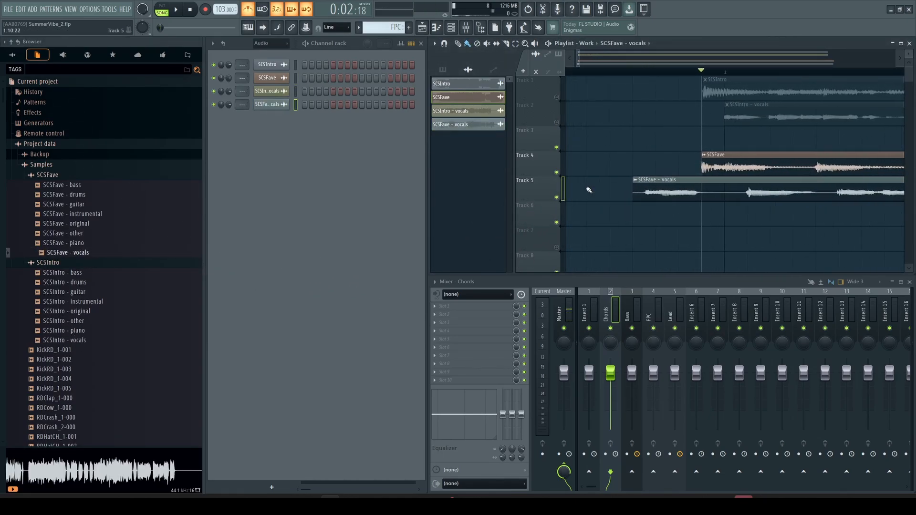
drag(669, 180, 715, 185)
scroll(718, 195, up, 3)
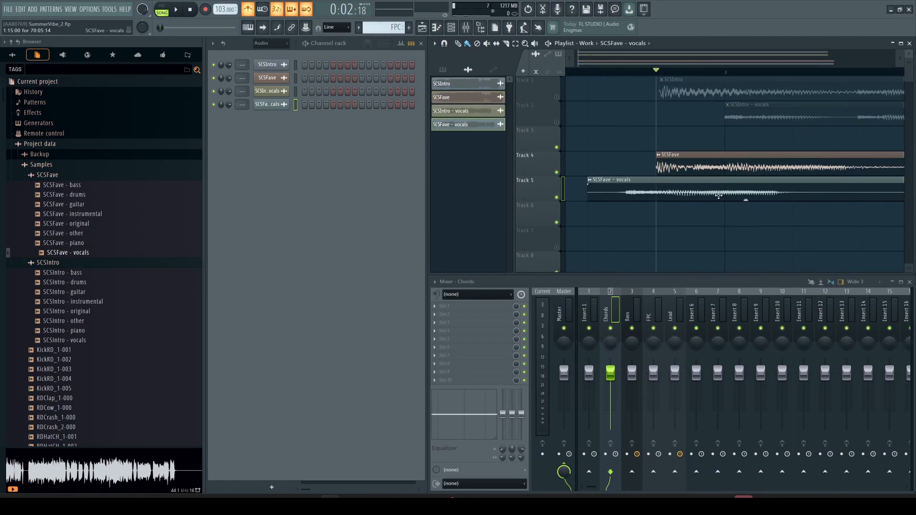
drag(657, 180, 725, 187)
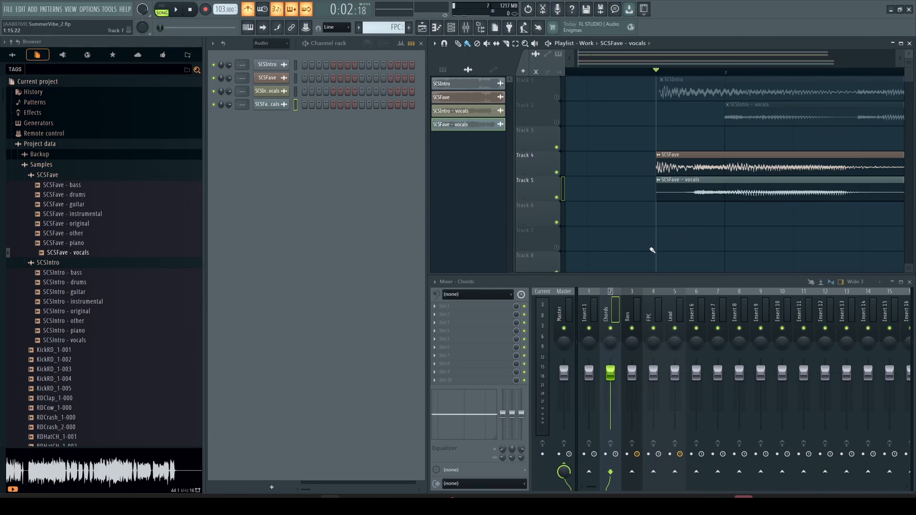
key(space)
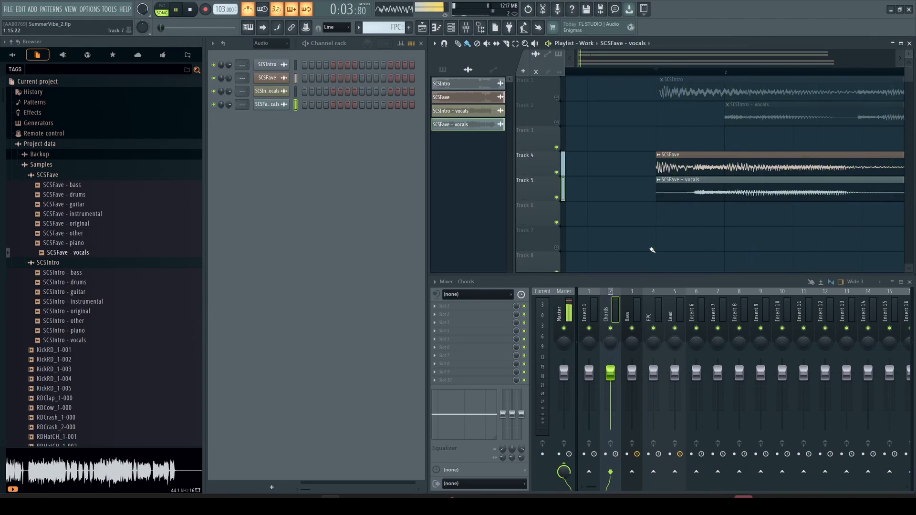
key(space)
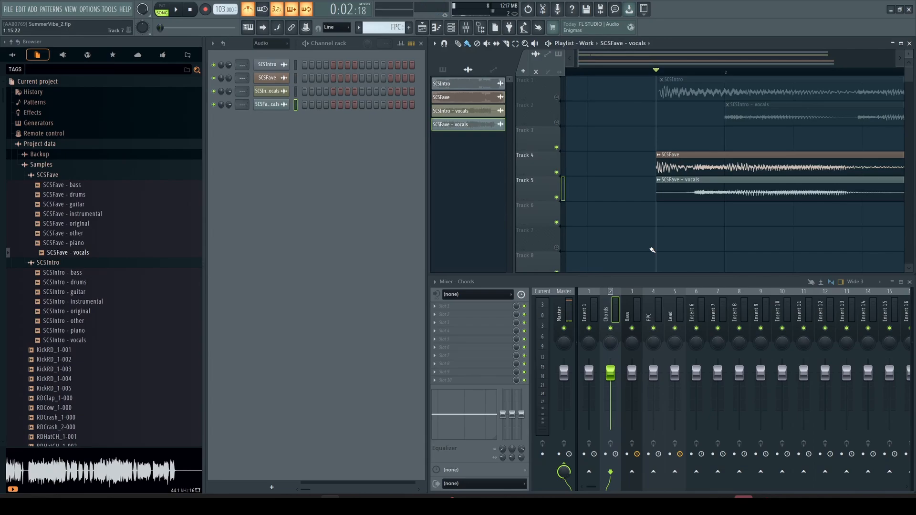
- Select the SCSFave - vocals clip on Track 5 and play it briefly with the SCSFave clip
scroll(652, 250, down, 6)
drag(655, 187, 663, 188)
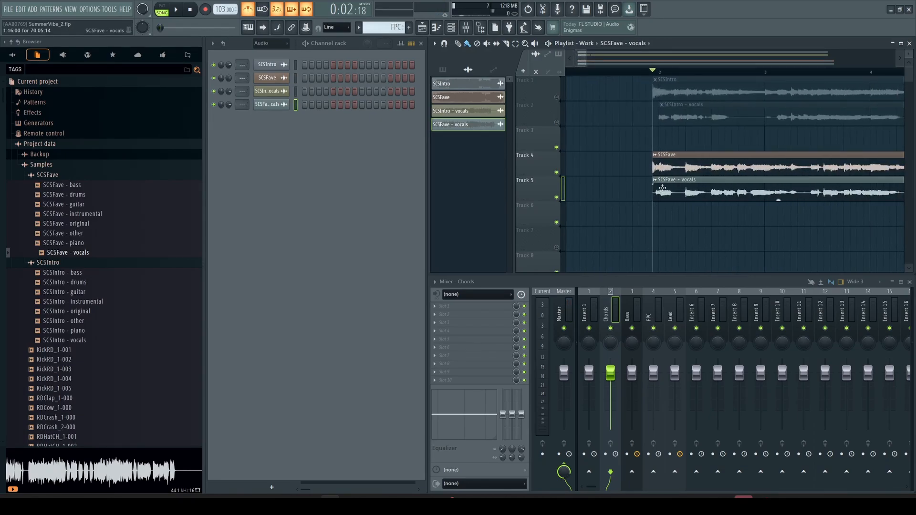
right_click(662, 191)
click(656, 194)
key(space)
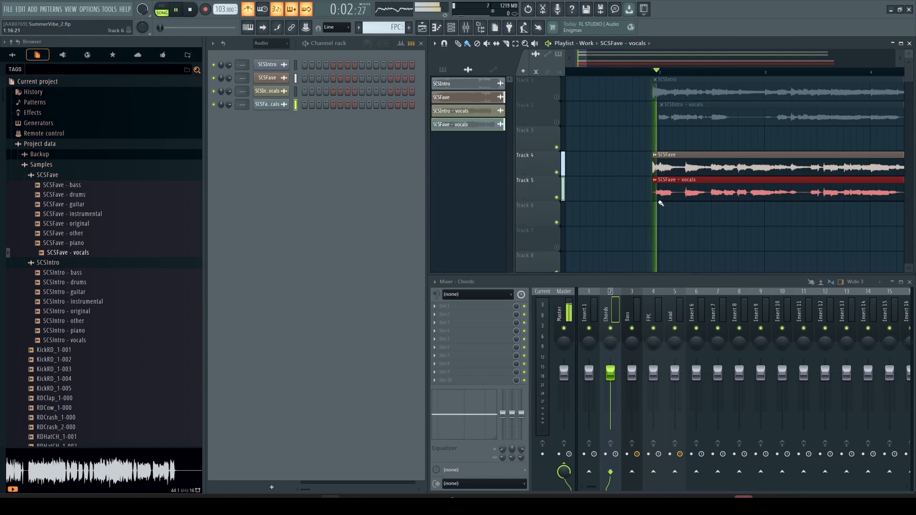
key(space)
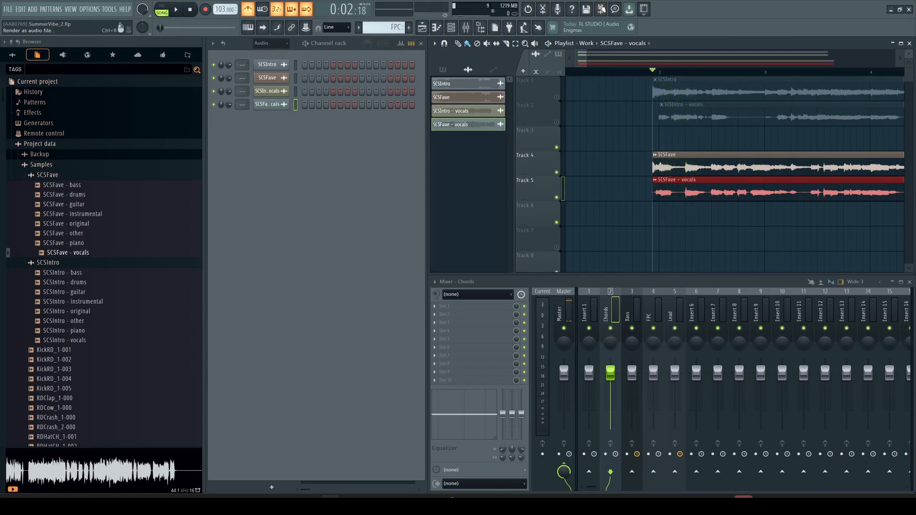
- Switch the playlist to Arrangement, place the SCSFave - vocals clip on Track 6 right after the SCSIntro - vocals clip, and play the transition
click(588, 45)
click(594, 60)
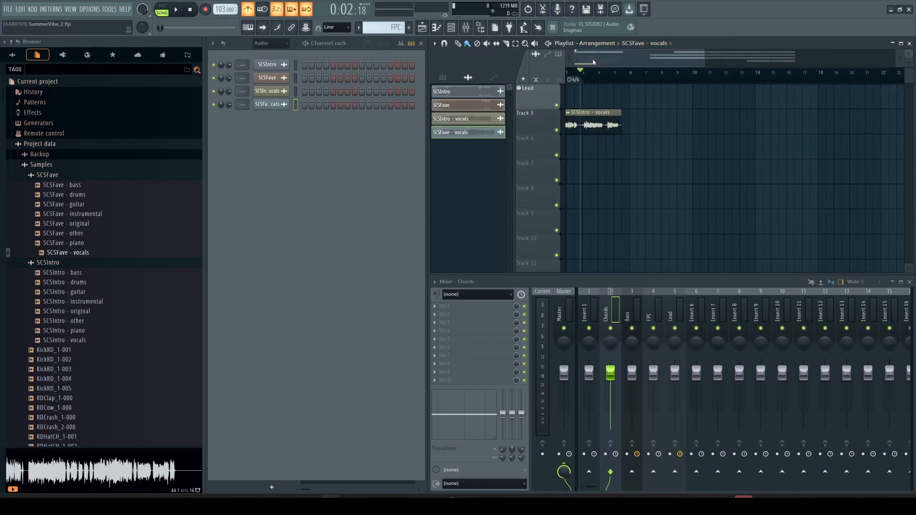
click(624, 155)
scroll(647, 186, down, 5)
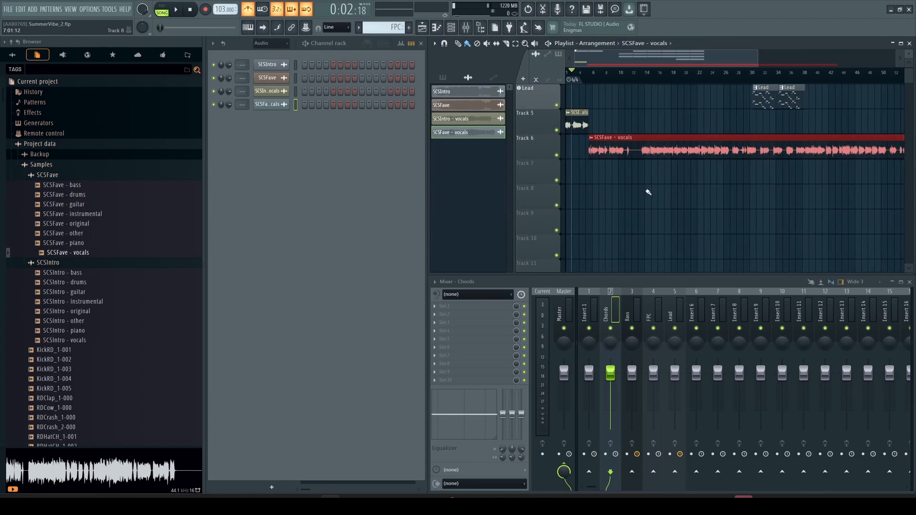
key(space)
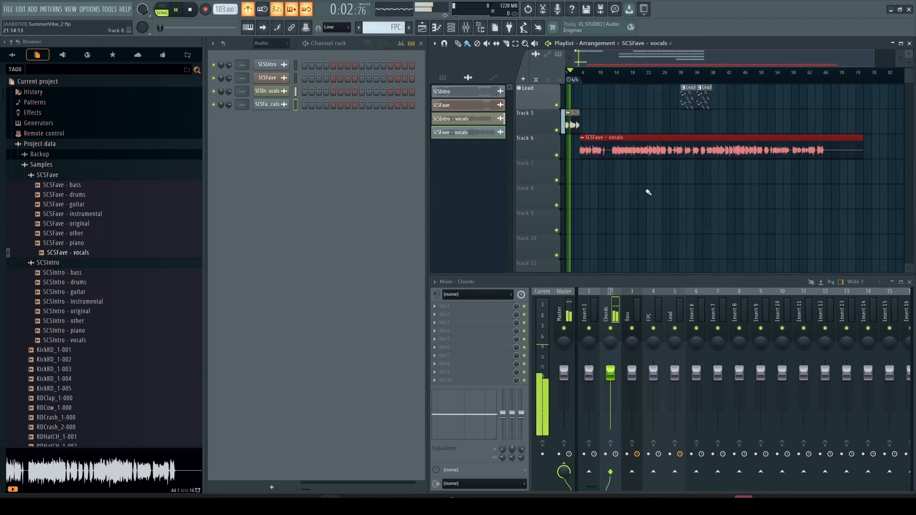
scroll(635, 168, up, 1)
scroll(634, 168, up, 3)
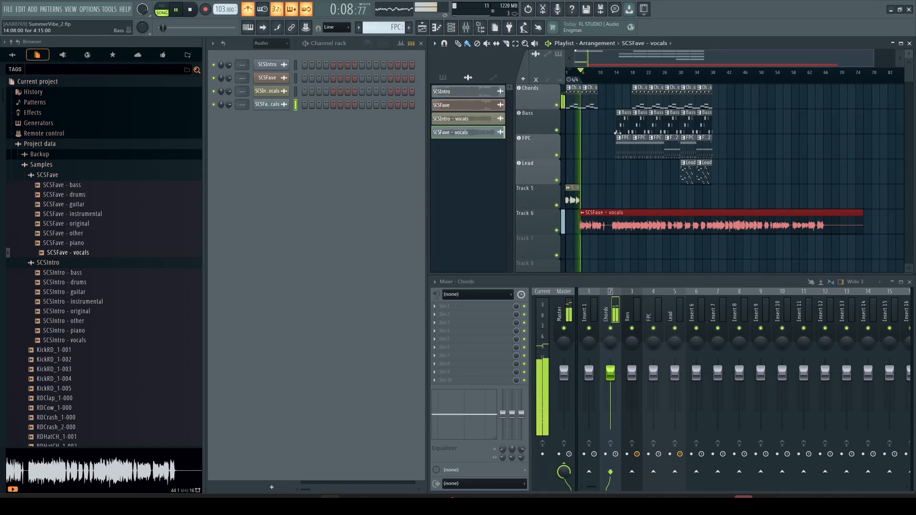
key(space)
- Move the SCSFave - vocals clip on Track 6 to 5:13:00 and play the arrangement to hear its entry
scroll(573, 213, up, 4)
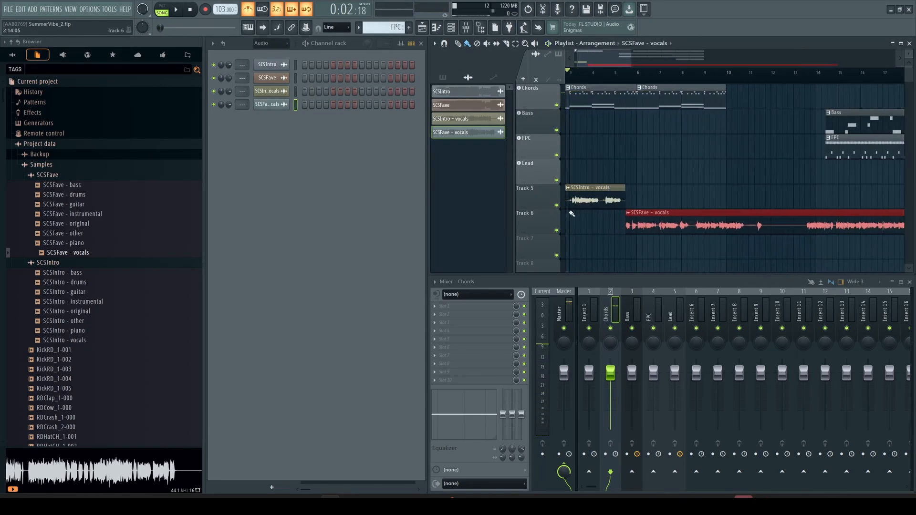
drag(661, 215, 654, 215)
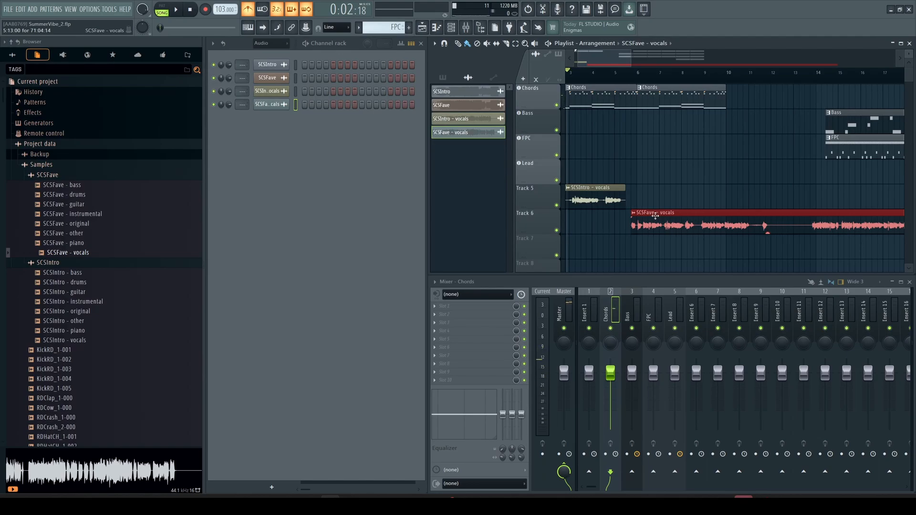
key(space)
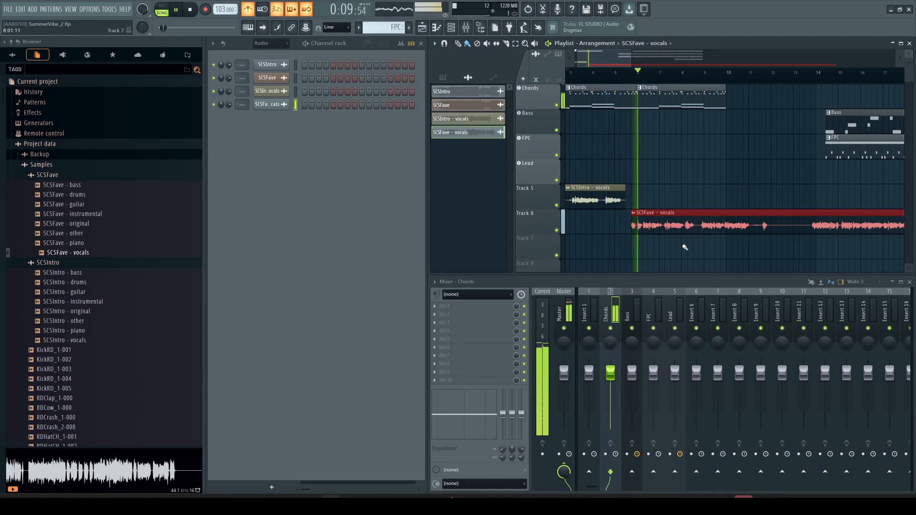
key(space)
- Move the SCSFave - vocals clip to 6:01:00, in line with the second Chords clip, and listen to its entry
drag(666, 216, 672, 216)
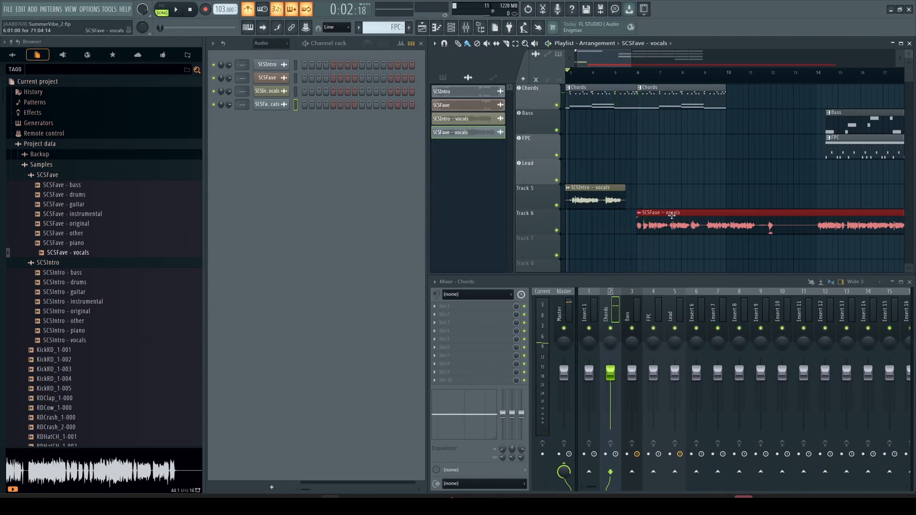
key(space)
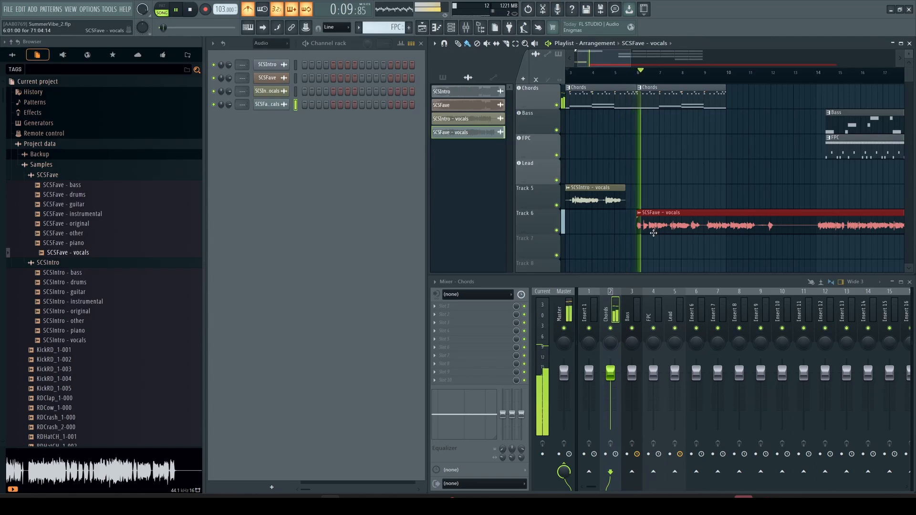
key(space)
- Nudge the SCSFave - vocals clip slightly earlier to 5:16:13, set playback to start just before bar 6, and replay the entry
scroll(642, 231, up, 1)
scroll(643, 231, up, 4)
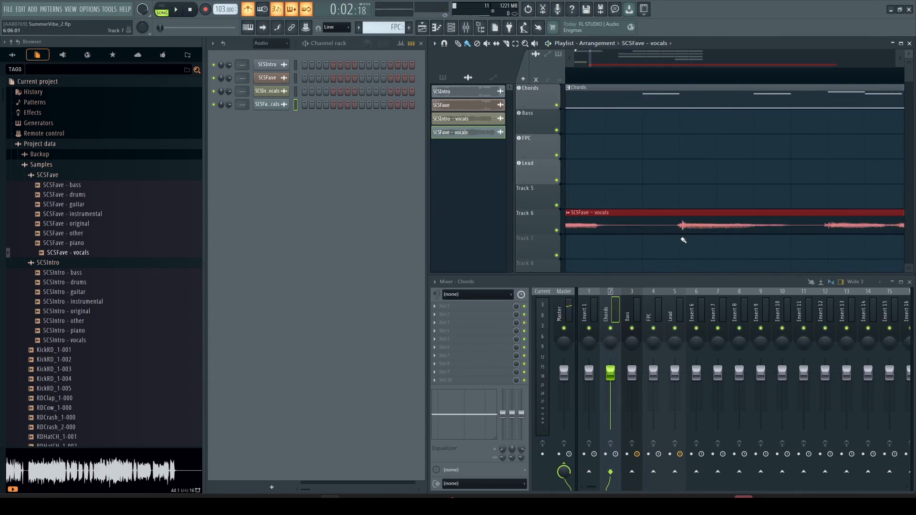
scroll(684, 236, up, 2)
drag(700, 233, 697, 234)
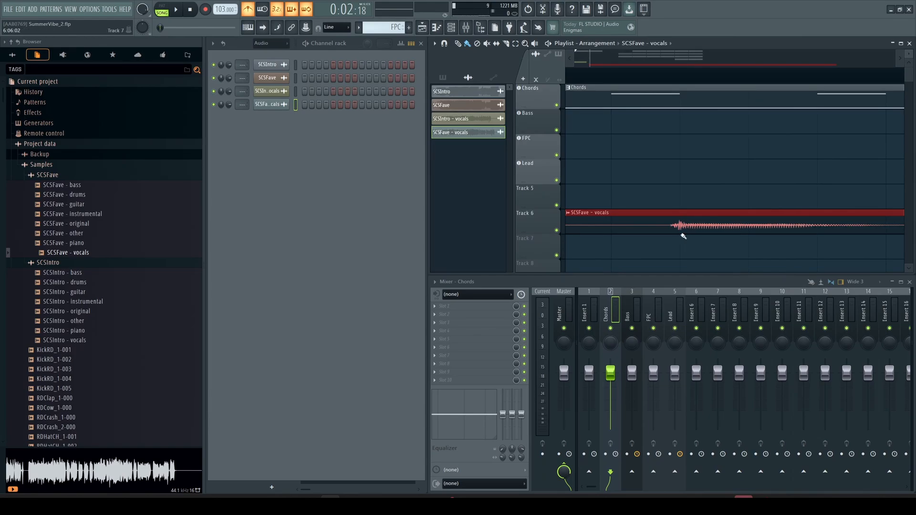
scroll(641, 131, down, 4)
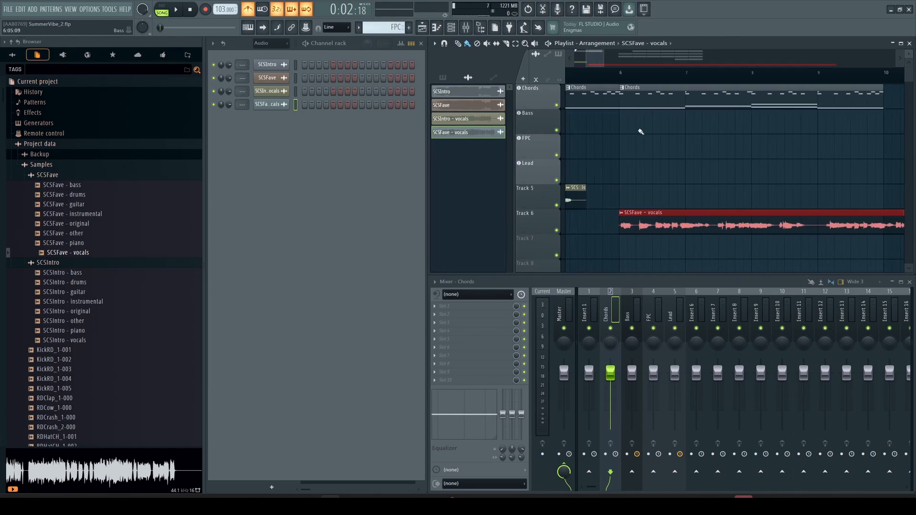
key(space)
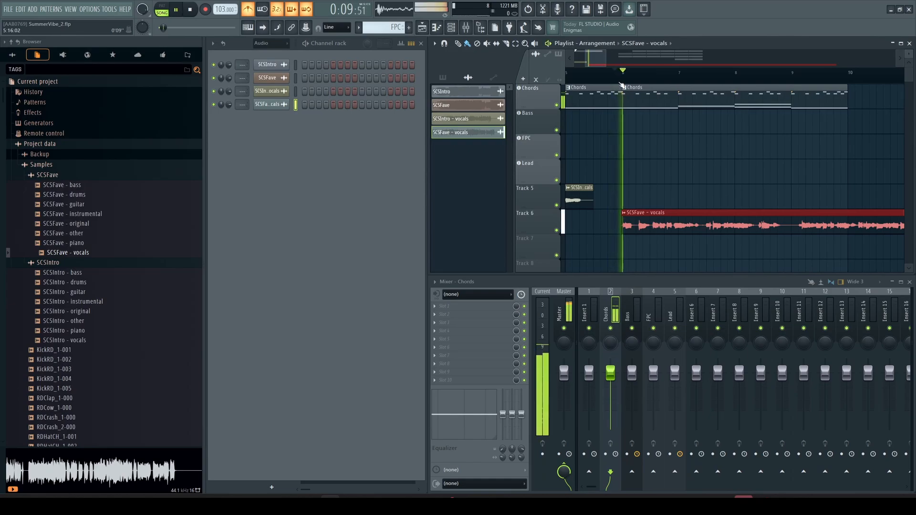
key(space)
key(space)
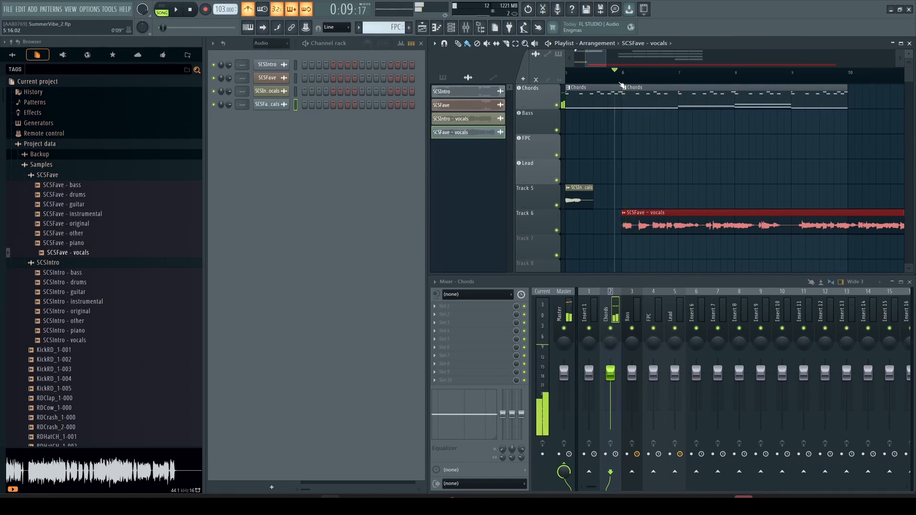
key(space)
- Compare the SCSFave - vocals waveform with the chord notes and listen repeatedly to its entry at bar 6
scroll(583, 199, up, 4)
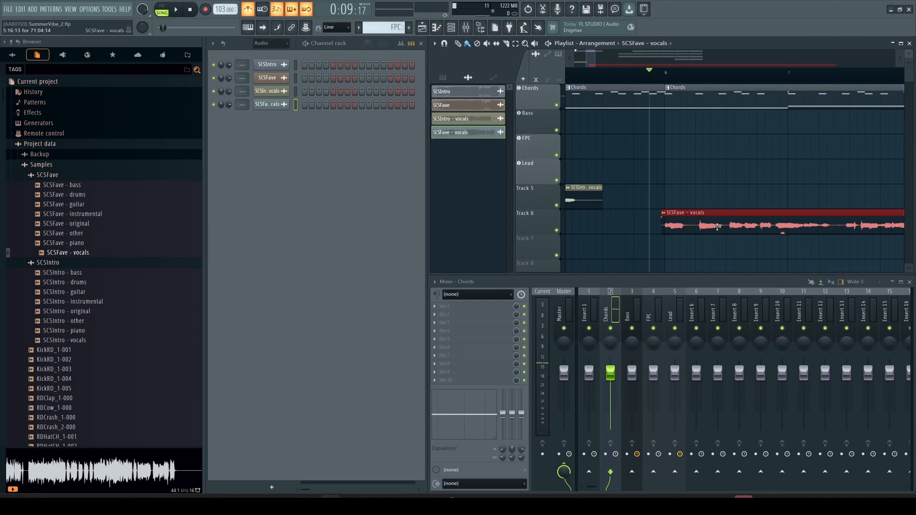
scroll(718, 227, right, 4)
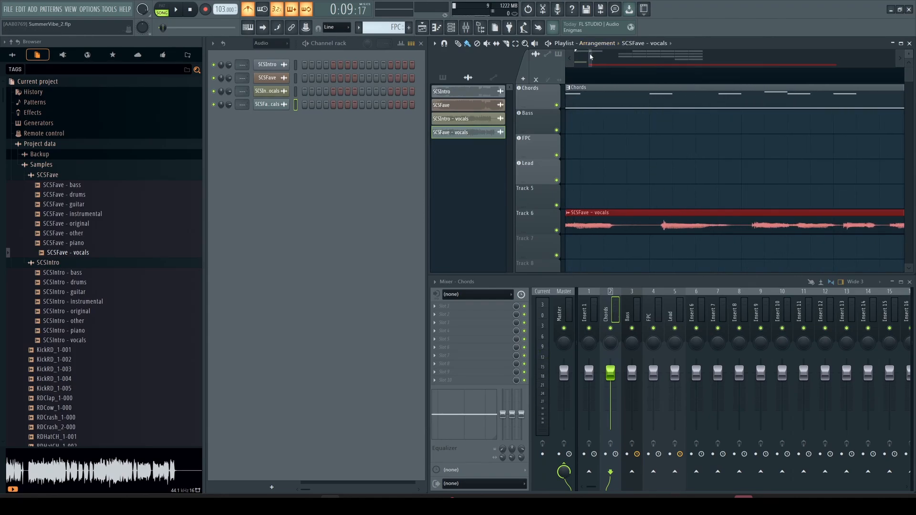
scroll(591, 56, left, 4)
key(space)
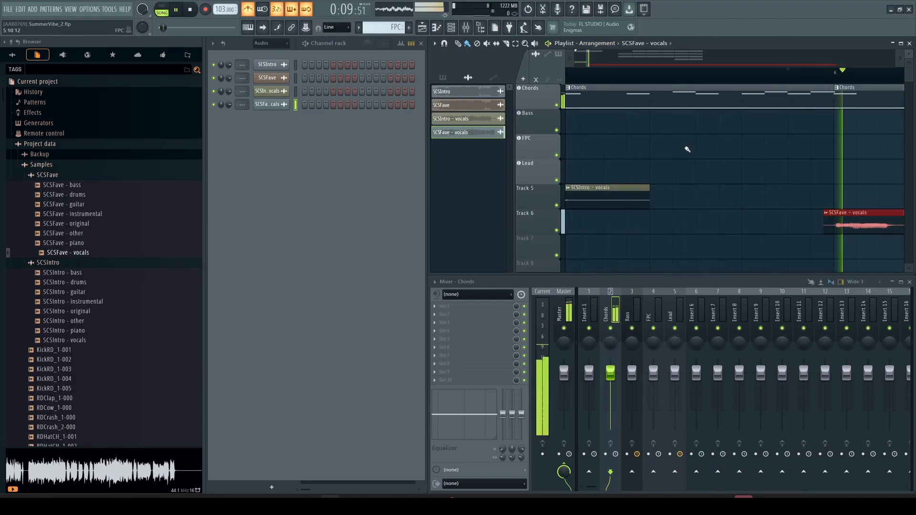
key(space)
key(space)
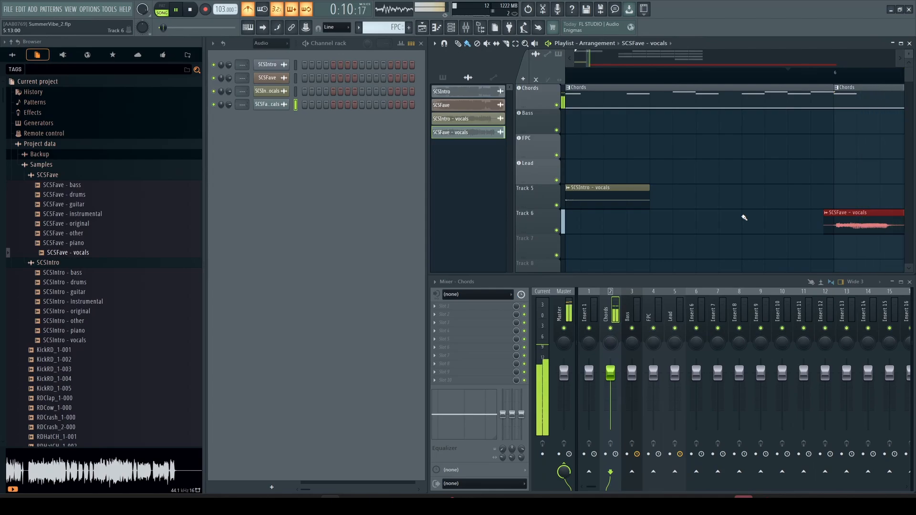
key(space)
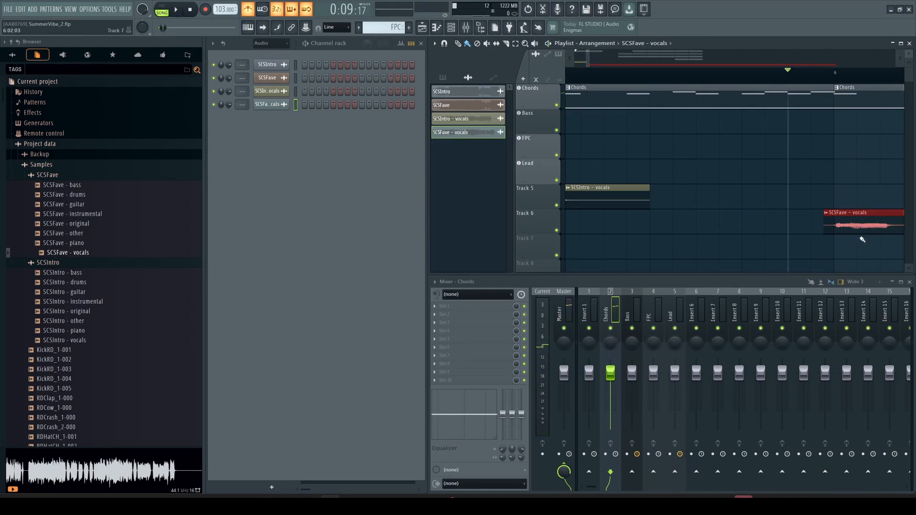
- Nudge the SCSFave - vocals clip to 5:16:11 and play it with the chords up to bar 10
ctrl+scroll(863, 239, up, 3)
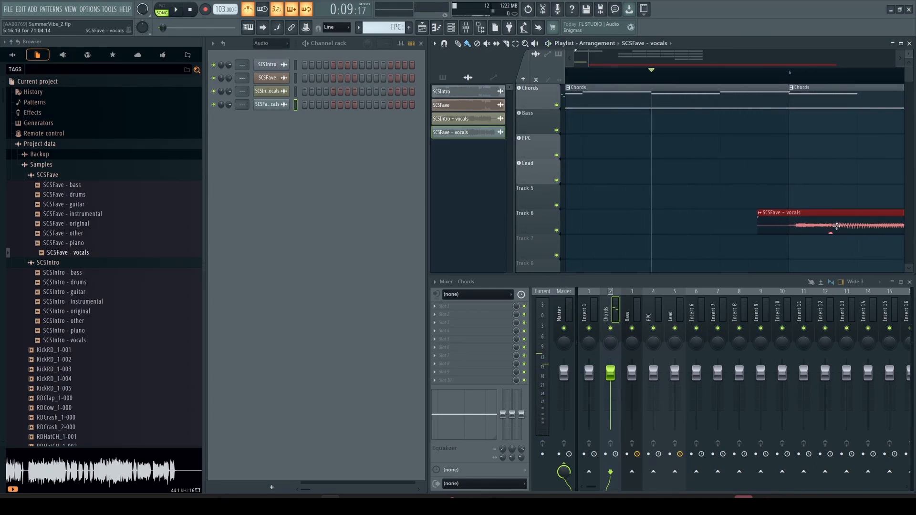
key(space)
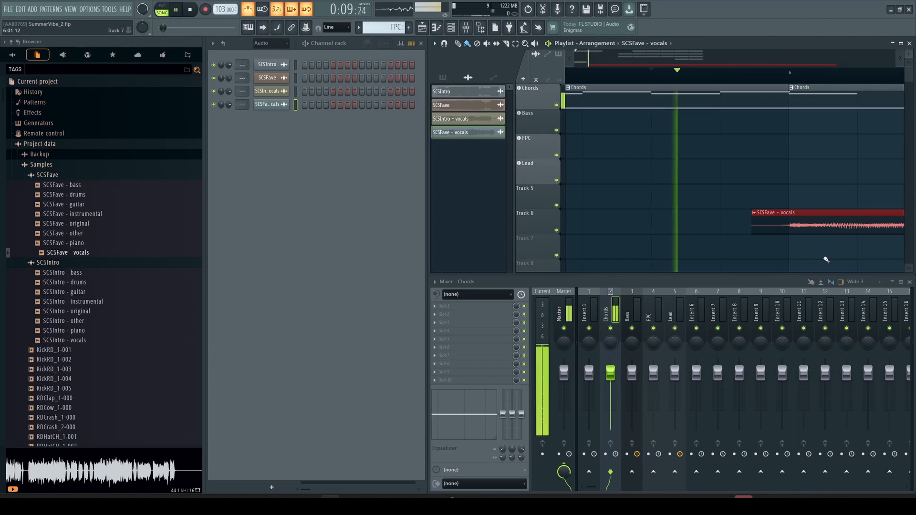
ctrl+scroll(827, 260, down, 3)
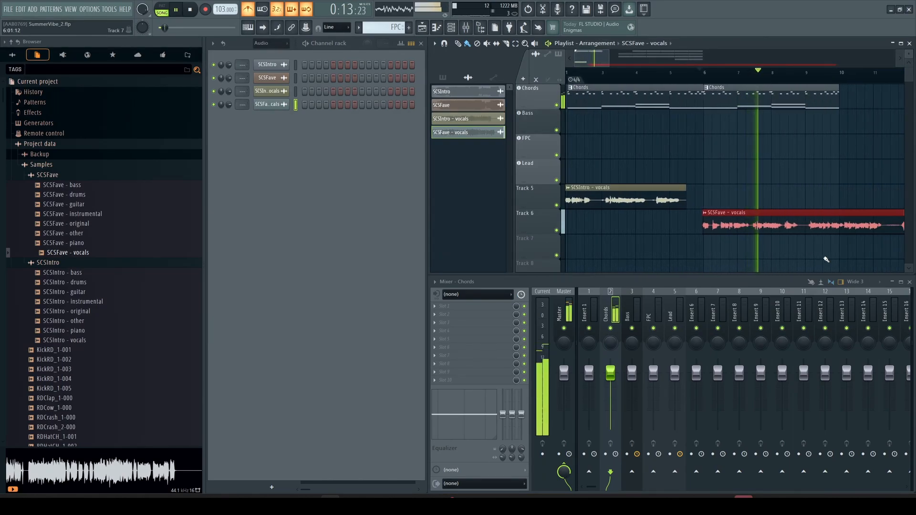
ctrl+scroll(827, 260, down, 2)
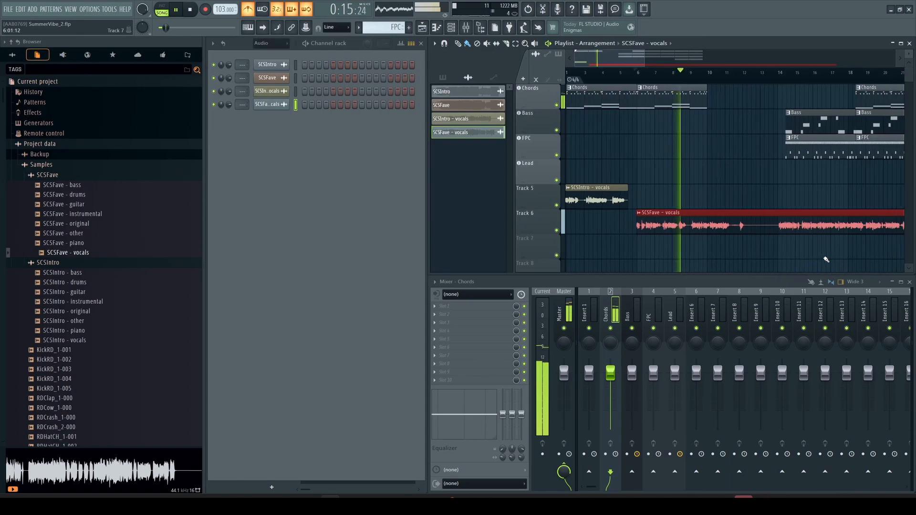
ctrl+scroll(826, 259, down, 2)
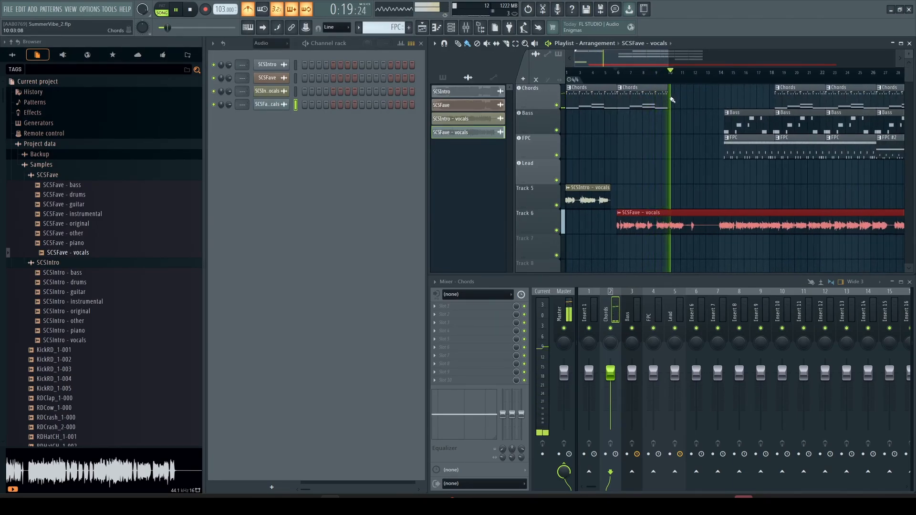
key(space)
- Add a Chords clip at 10:01:00 and two FPC clips at bars 6 and 10 on their own tracks
click(673, 99)
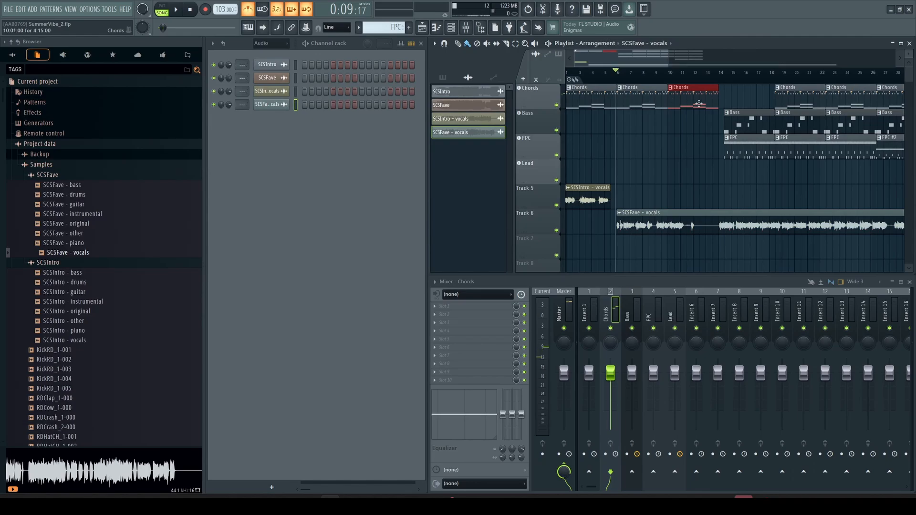
mouse_move(749, 115)
mouse_down()
mouse_move(654, 119)
mouse_move(749, 119)
mouse_up()
click(748, 149)
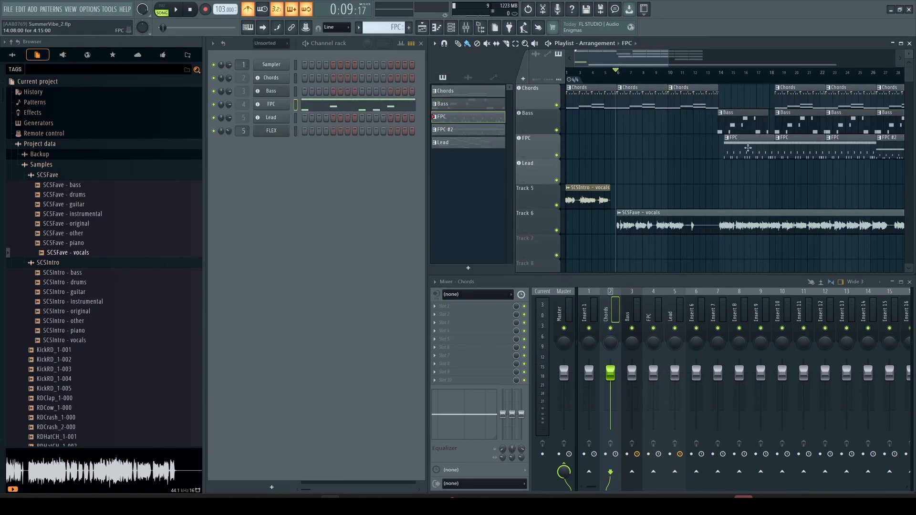
drag(621, 156, 691, 163)
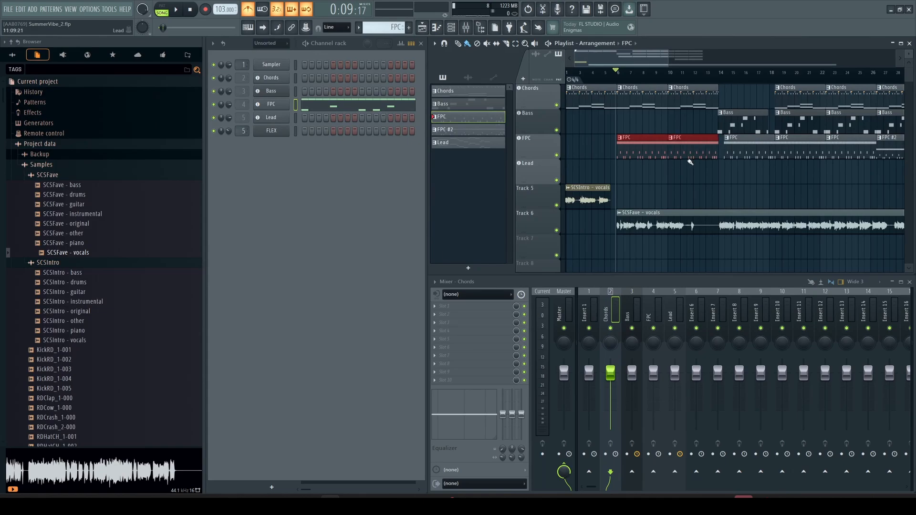
- Delete the first Bass and FPC clips near bar 14 and listen to the vocals with the new drums
right_click(739, 123)
right_click(750, 143)
key(space)
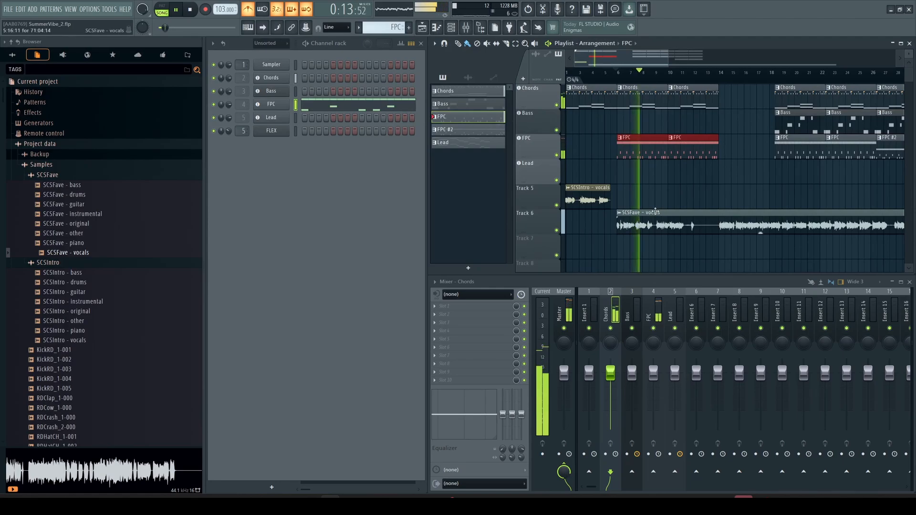
scroll(660, 228, up, 6)
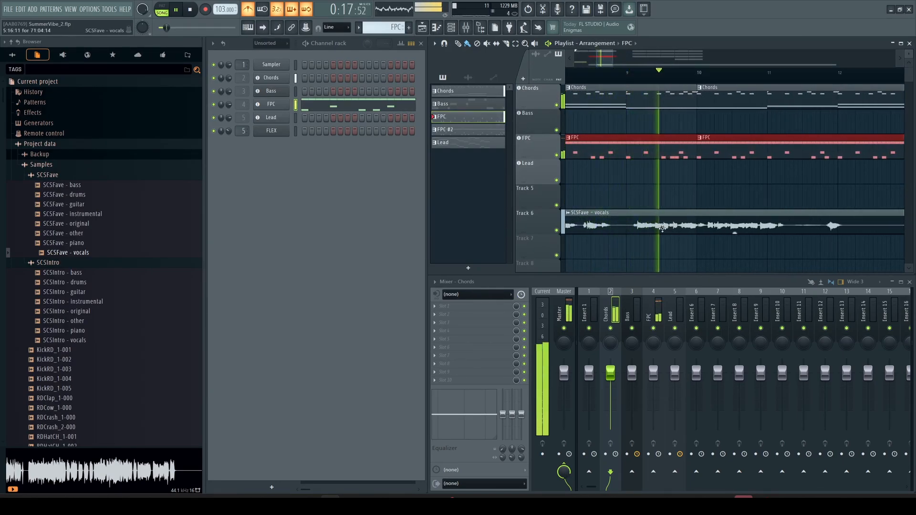
key(space)
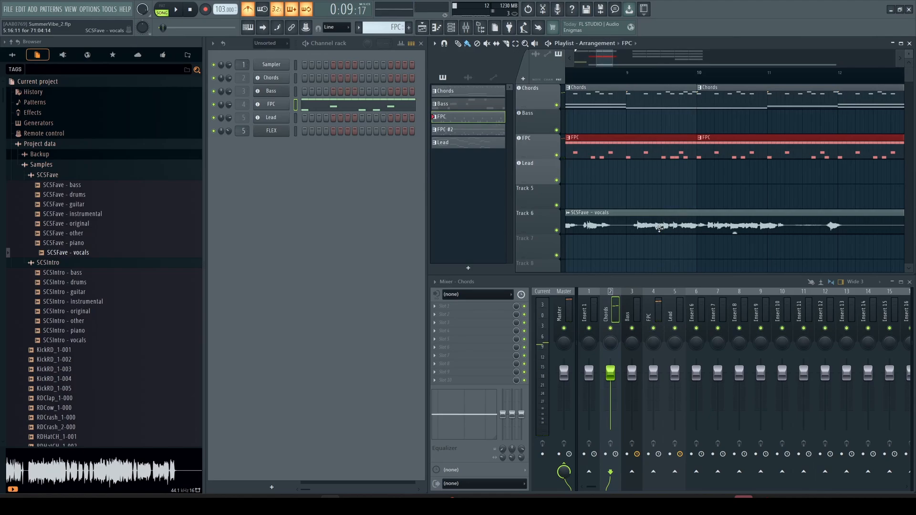
- Shift the SCSFave - vocals clip on Track 6 earlier to 5:14:23 and play it against the FPC drums and chords
drag(659, 228, 649, 233)
key(space)
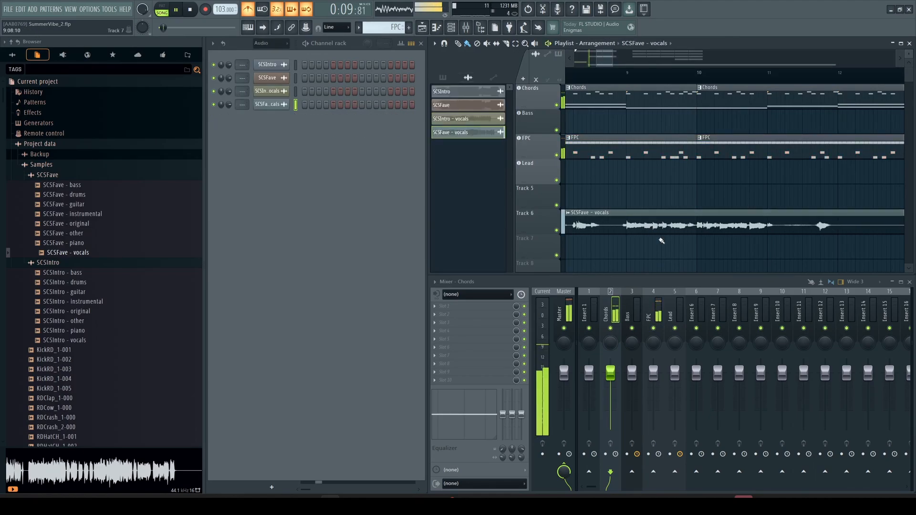
key(space)
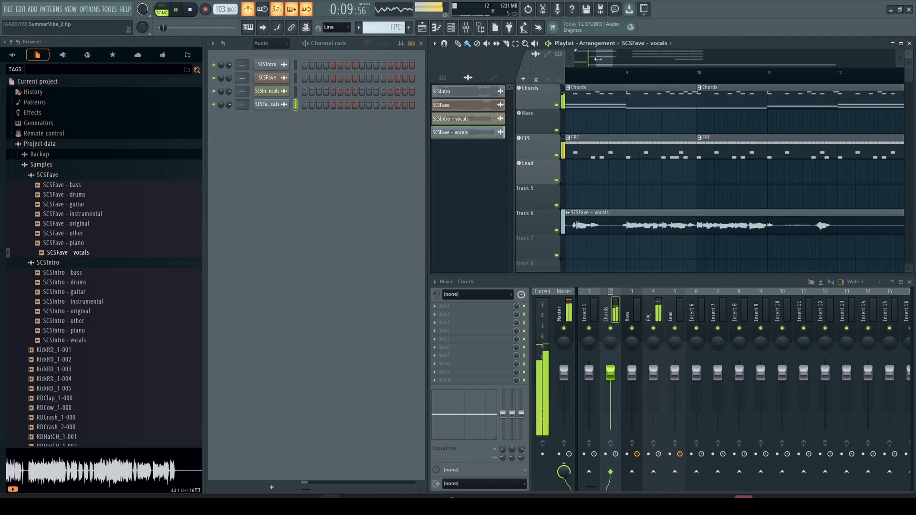
drag(589, 60, 583, 60)
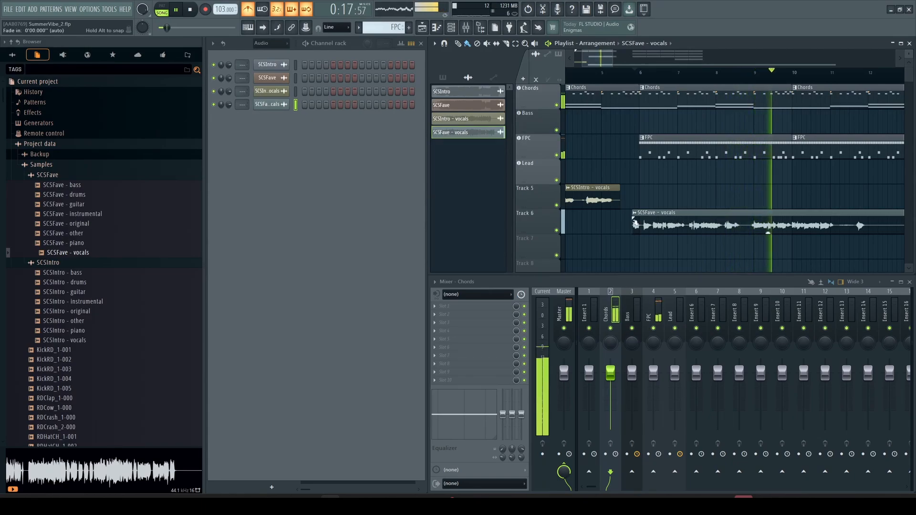
scroll(635, 223, up, 1)
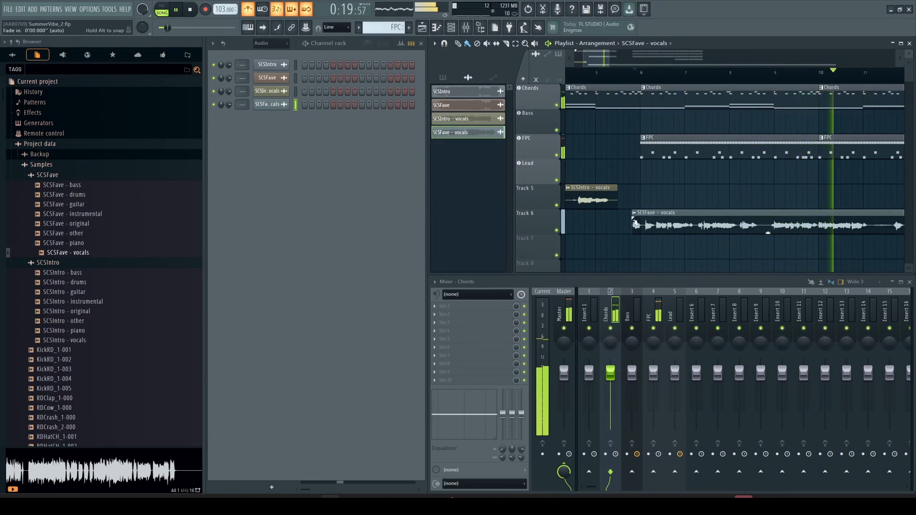
scroll(634, 224, up, 2)
key(space)
scroll(642, 225, up, 1)
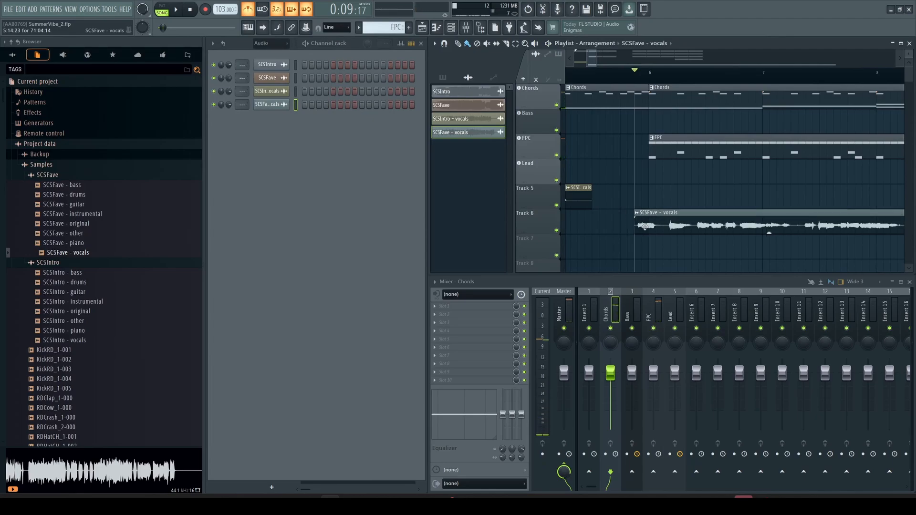
- Shift the SCSFave - vocals clip on Track 6 to 5:15:23 and play it against the chords and FPC drums
key(space)
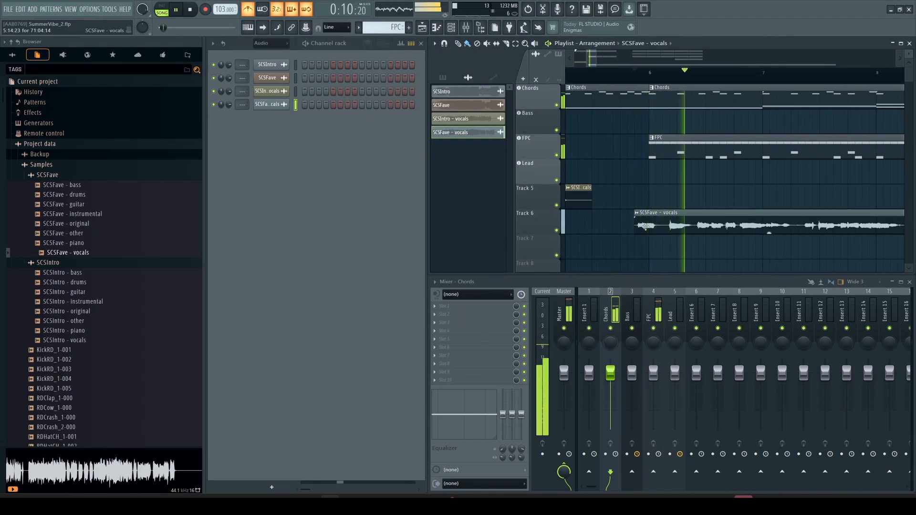
key(space)
drag(646, 226, 655, 228)
key(space)
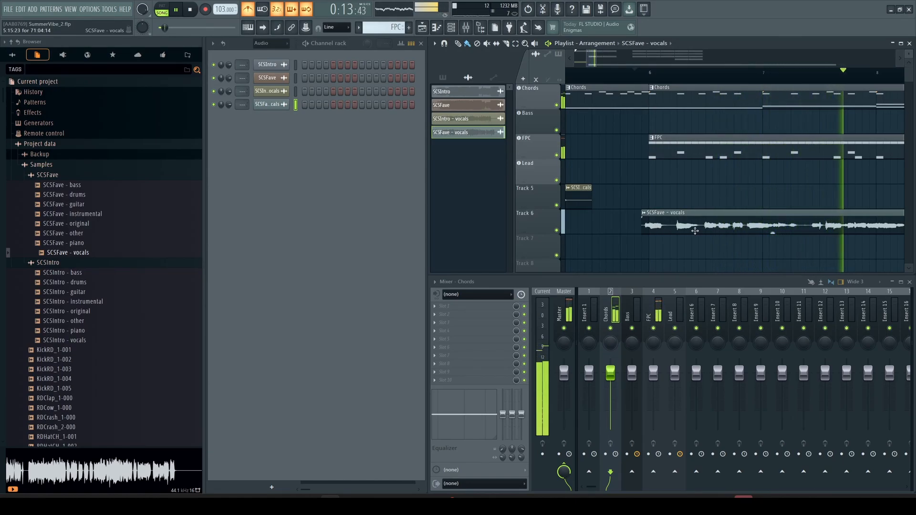
scroll(696, 231, down, 1)
scroll(696, 231, down, 5)
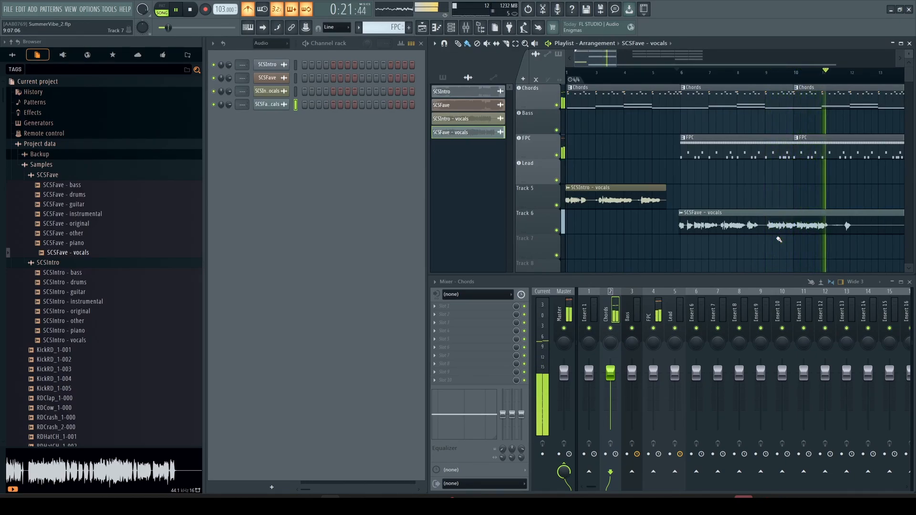
scroll(779, 239, down, 2)
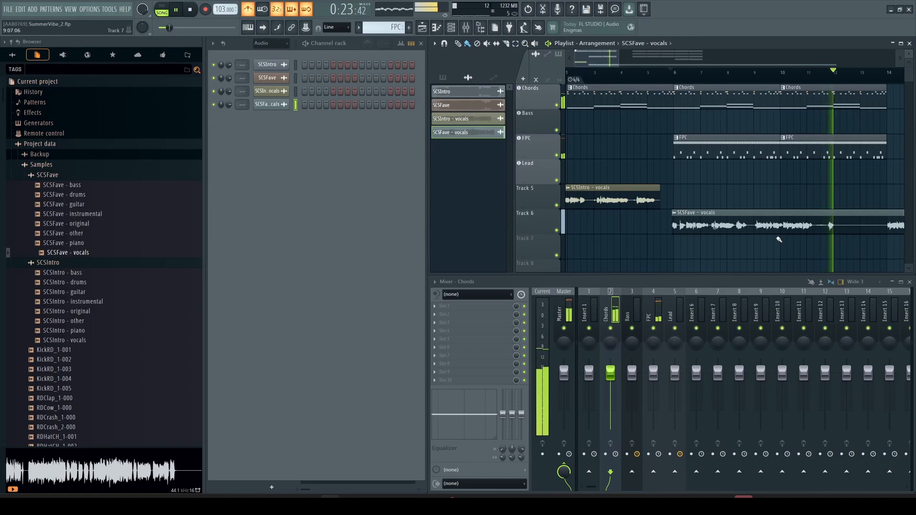
scroll(779, 240, down, 3)
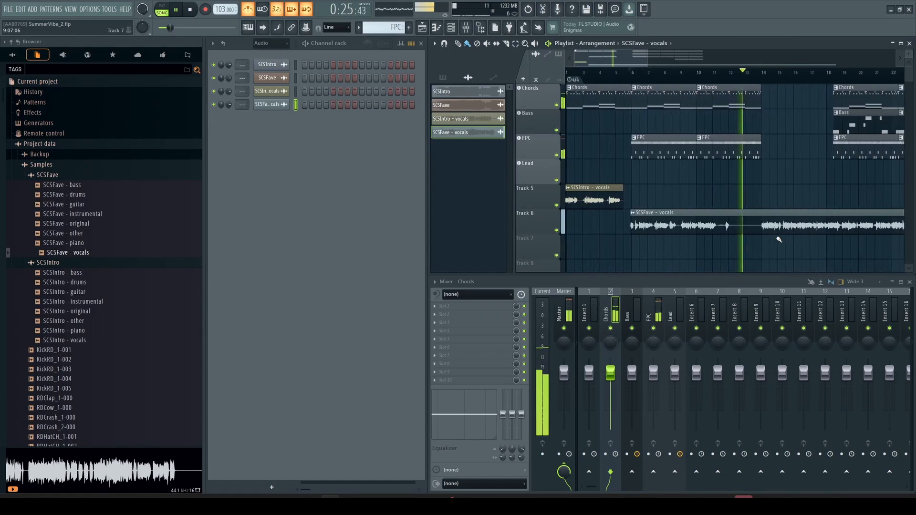
key(space)
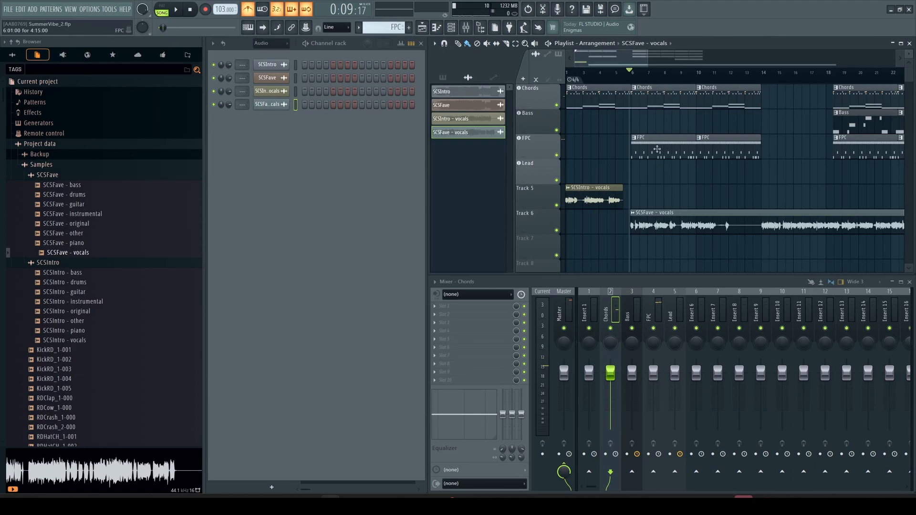
- Place a Lead clip at 10:01:00 on the Lead track, audition it with the vocals, and move it to bar 12
scroll(737, 138, down, 5)
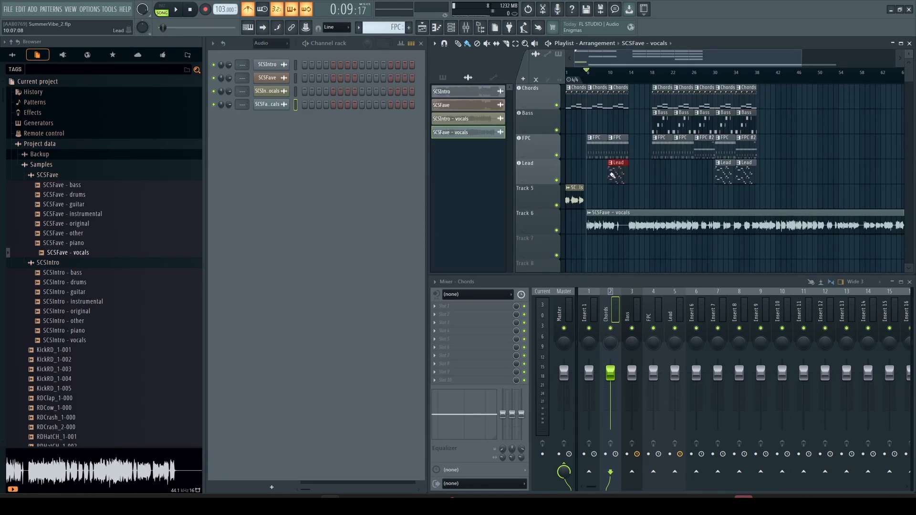
key(space)
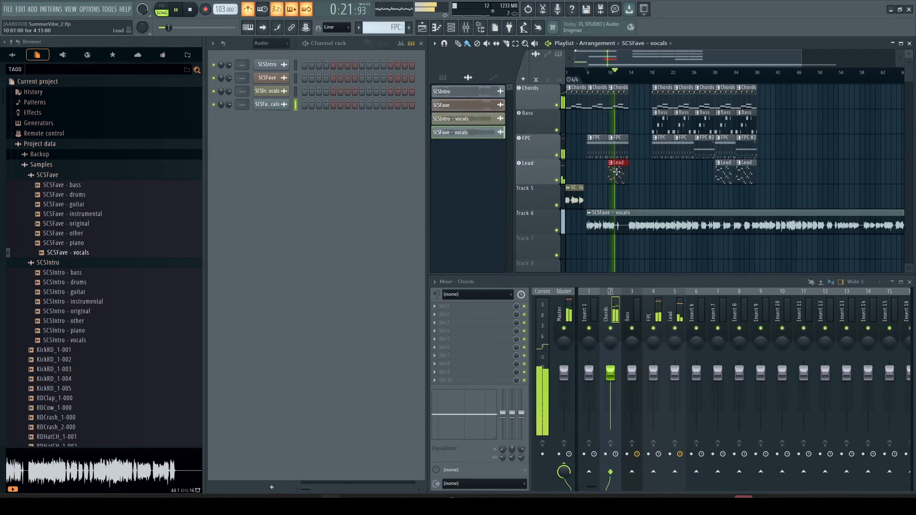
key(space)
drag(618, 173, 627, 170)
- Slice the SCSFave - vocals clip at 14:01:00 and move the second part to bar 18 on Track 6
scroll(635, 191, down, 1)
scroll(630, 186, up, 3)
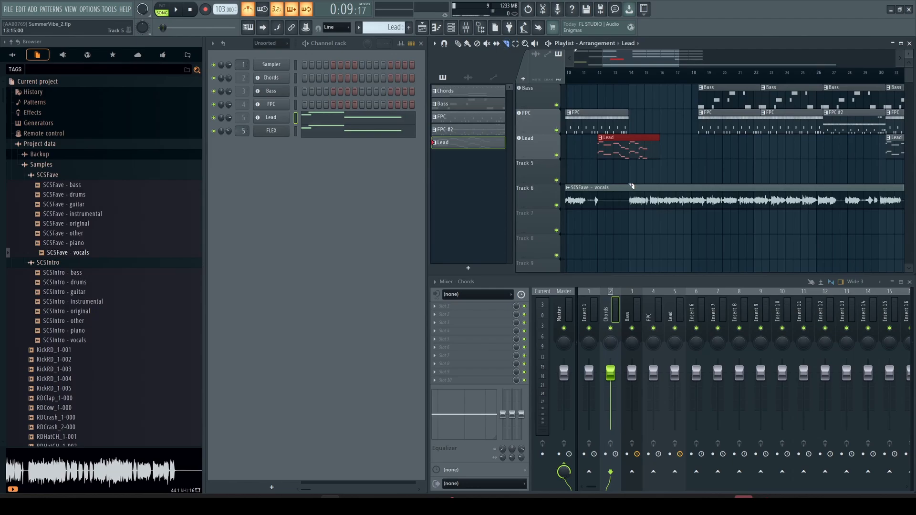
click(631, 218)
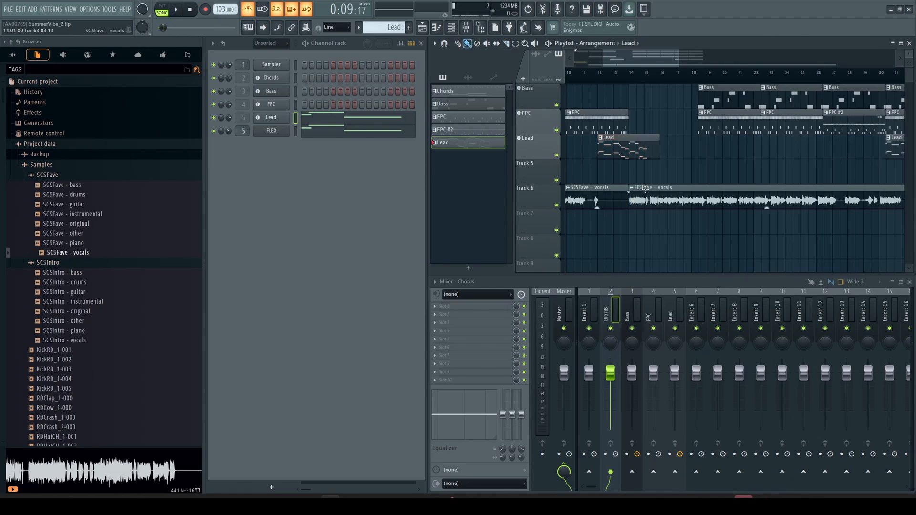
drag(646, 188, 709, 189)
scroll(678, 194, down, 3)
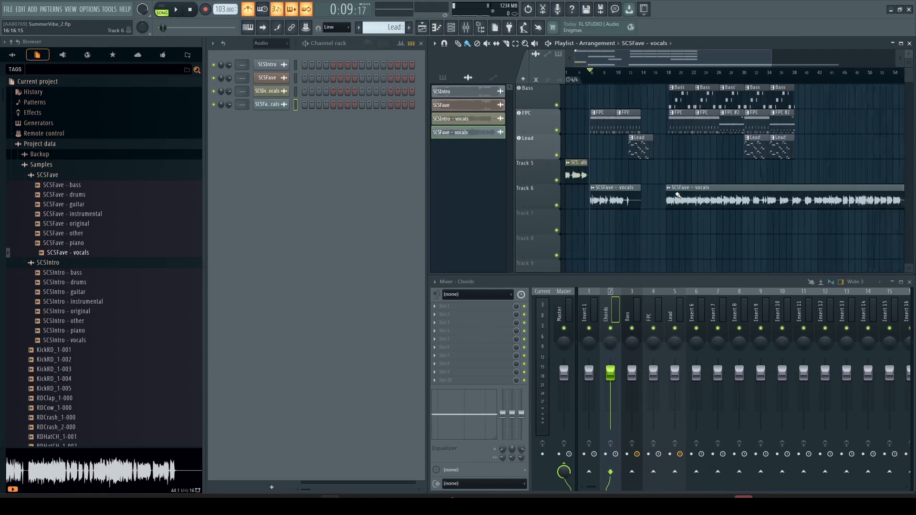
- Save the SummerVibe_2.flp project
scroll(678, 195, down, 1)
scroll(671, 130, up, 1)
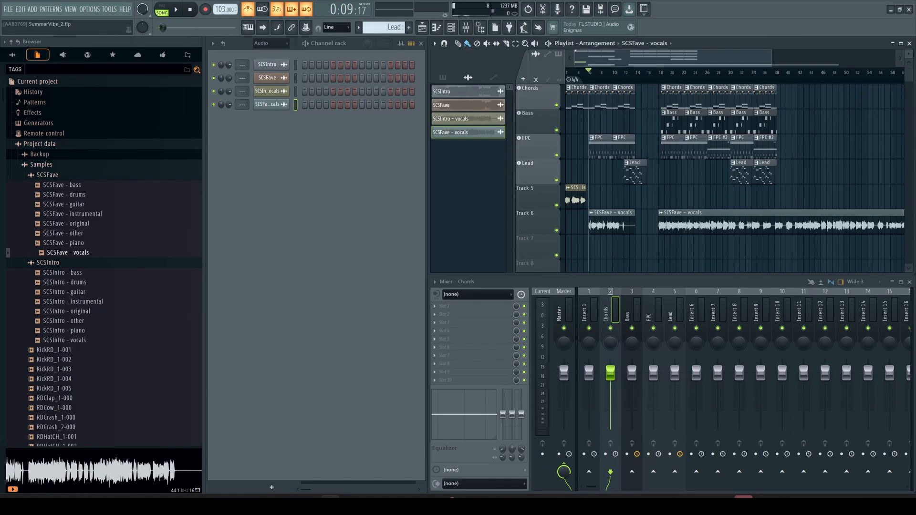
key(ctrl+s)
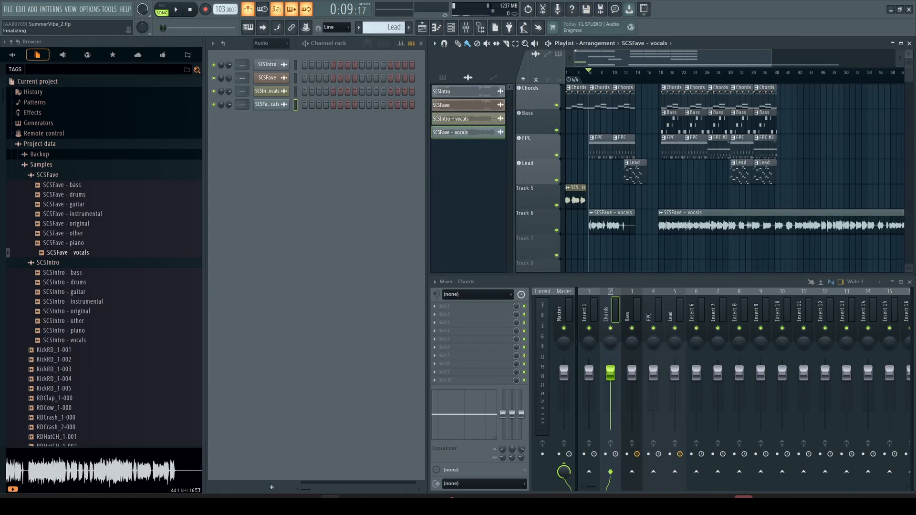
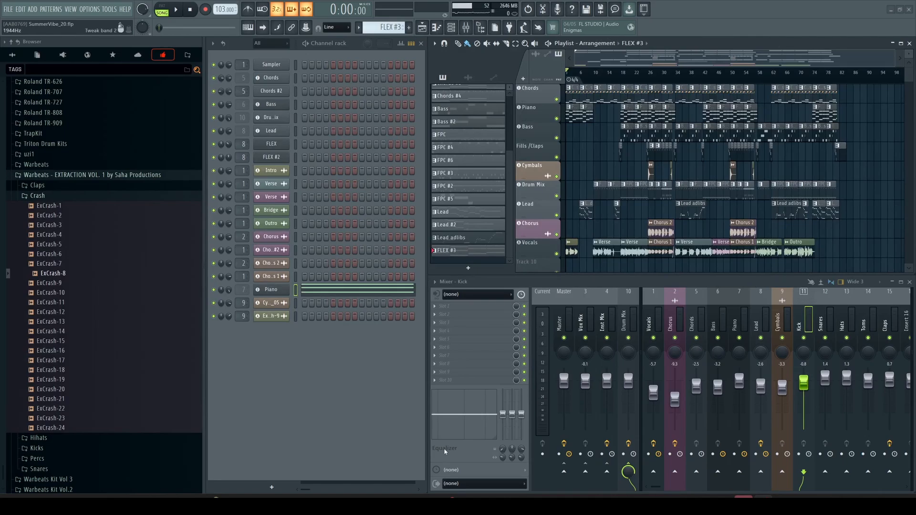
- Switch to Suno, view a 0:32 So Cal Summers-Fave section in the Replace Section editor, and close it
click(213, 504)
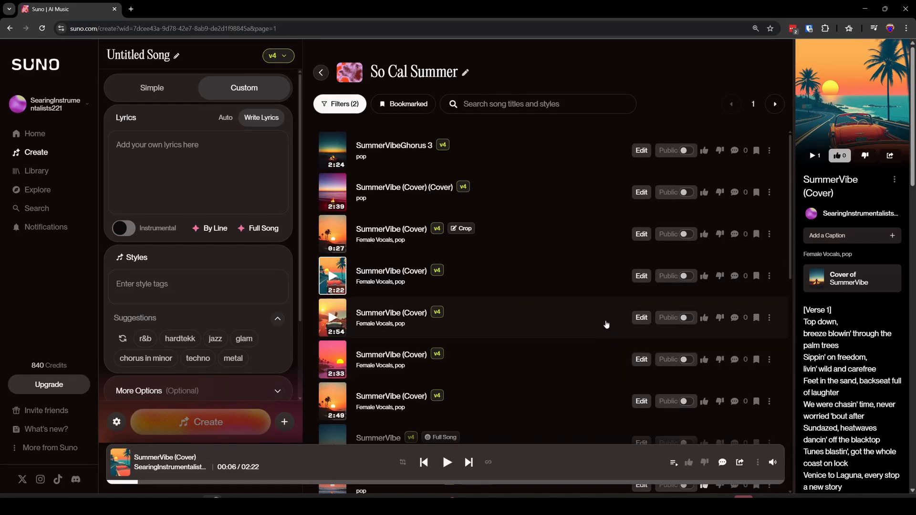
scroll(598, 287, down, 2)
scroll(599, 286, down, 6)
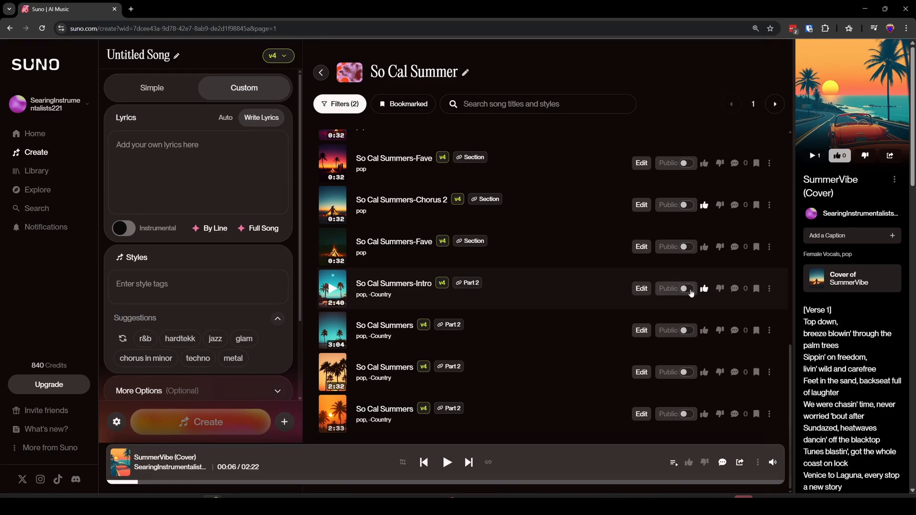
scroll(702, 292, up, 2)
scroll(701, 292, up, 1)
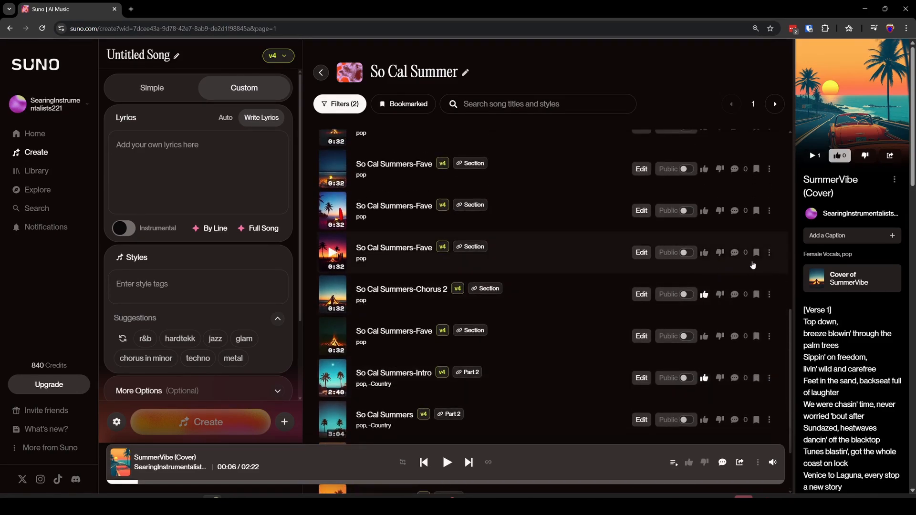
click(770, 253)
mouse_move(782, 271)
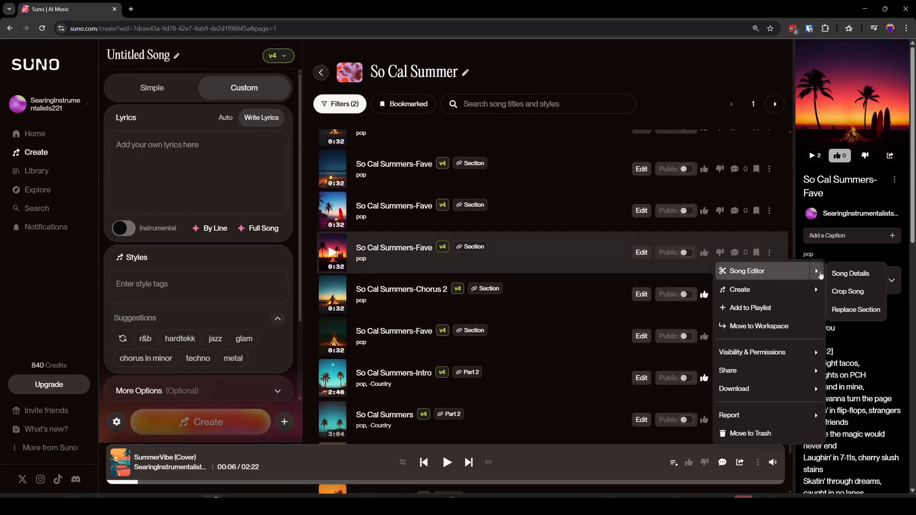
click(859, 311)
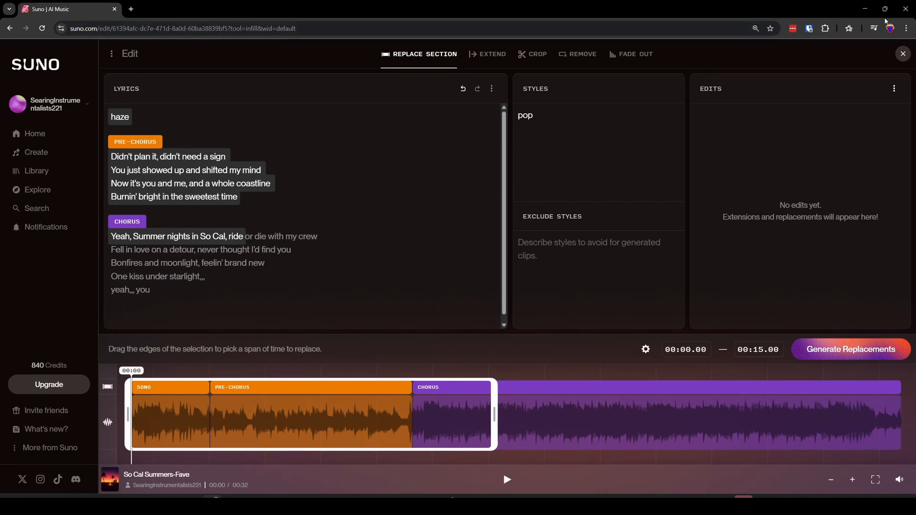
click(904, 54)
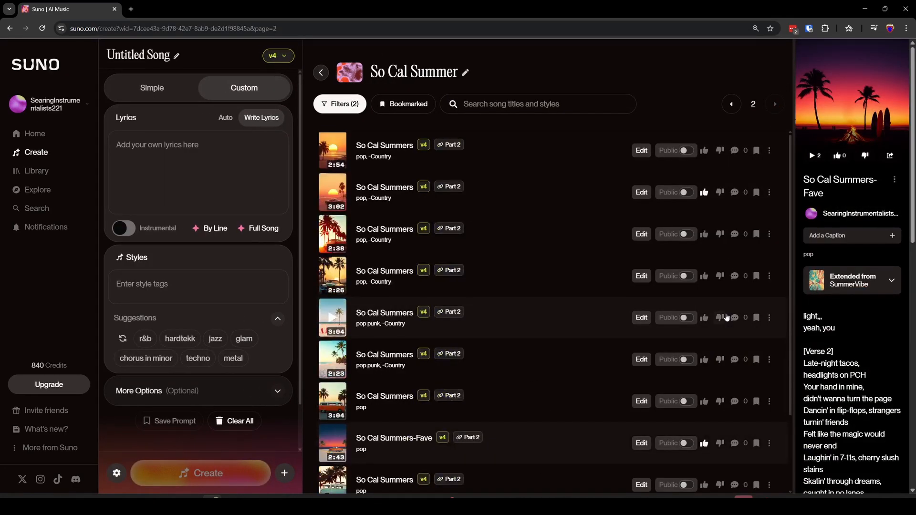
- Open the 2:43 So Cal Summers-Fave song from the second page of the So Cal Summer workspace for section replacement
click(769, 444)
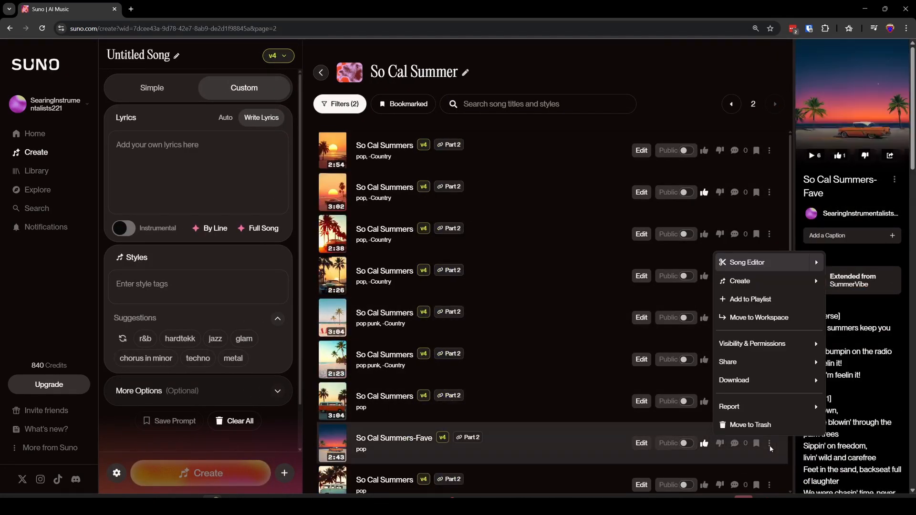
mouse_move(814, 264)
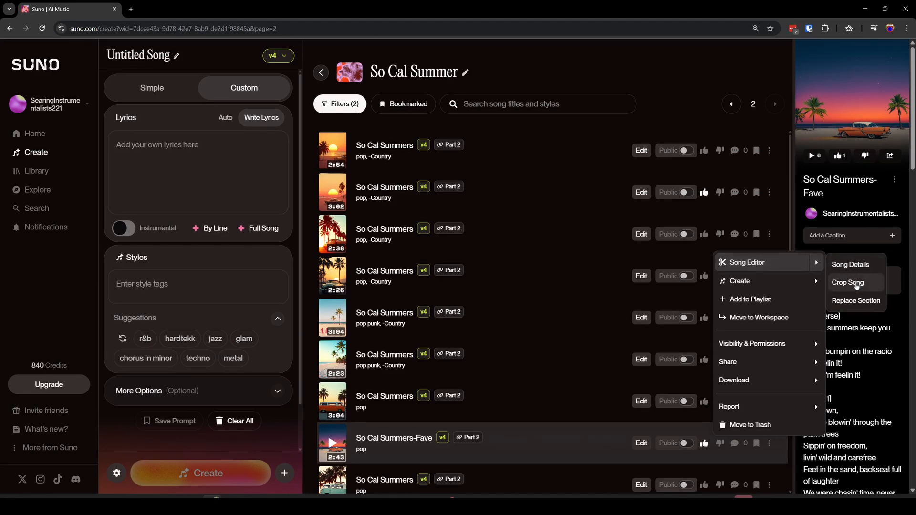
click(862, 302)
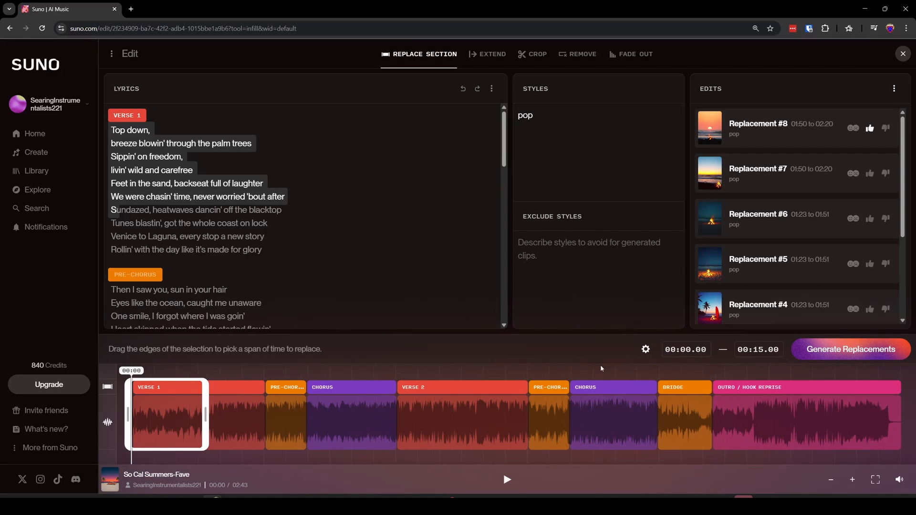
- Highlight the lyrics of the chorus before the bridge and select that chorus section on the timeline
drag(506, 166, 510, 282)
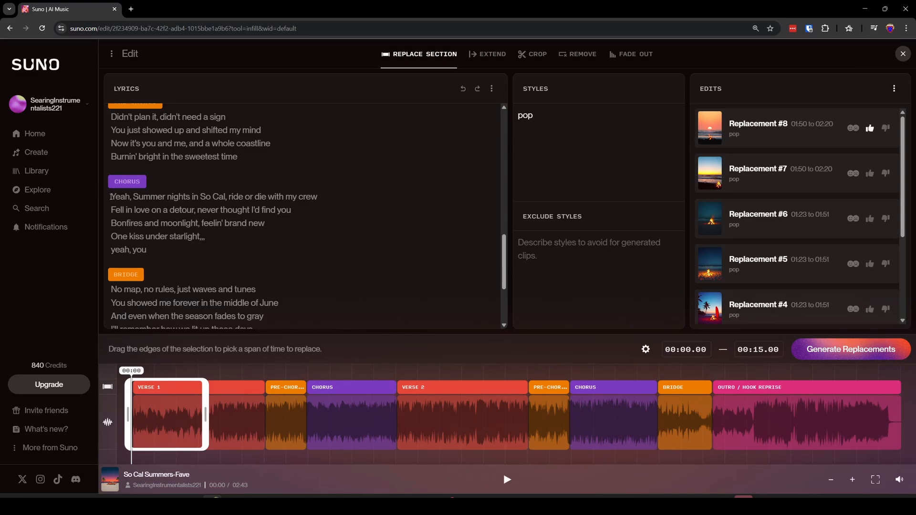
drag(111, 196, 227, 252)
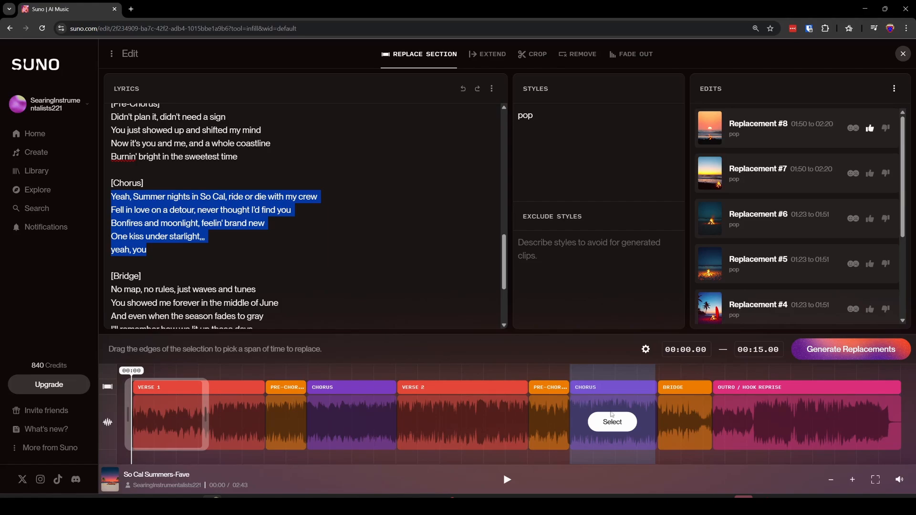
click(616, 424)
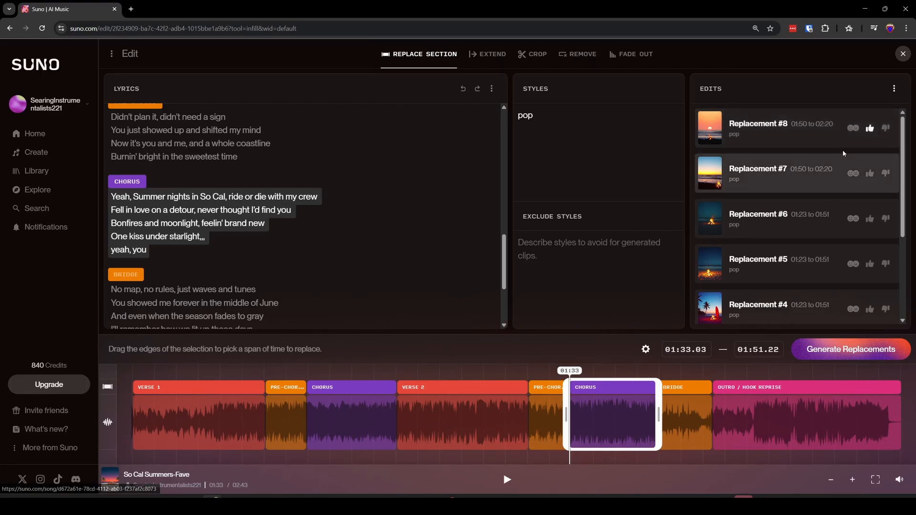
- Review the list of replacement edits for So Cal Summers-Fave and close the song editor
scroll(817, 178, down, 3)
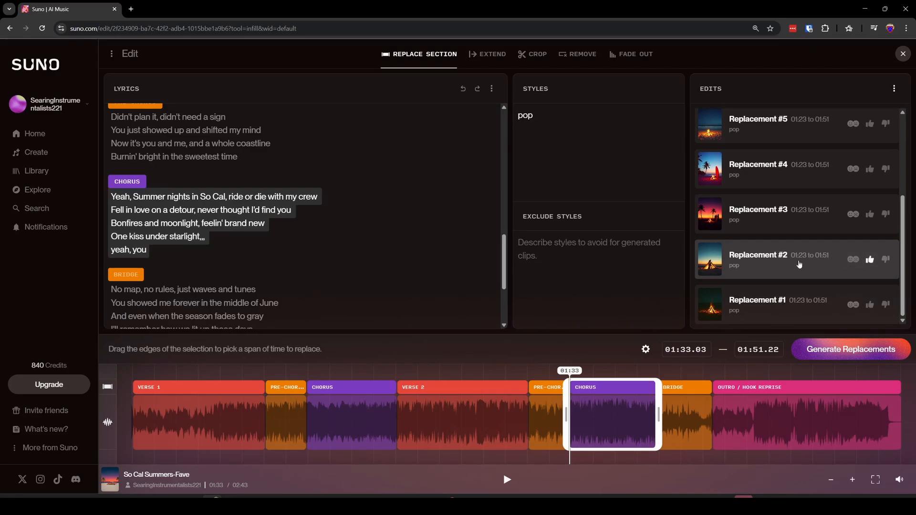
scroll(800, 265, up, 3)
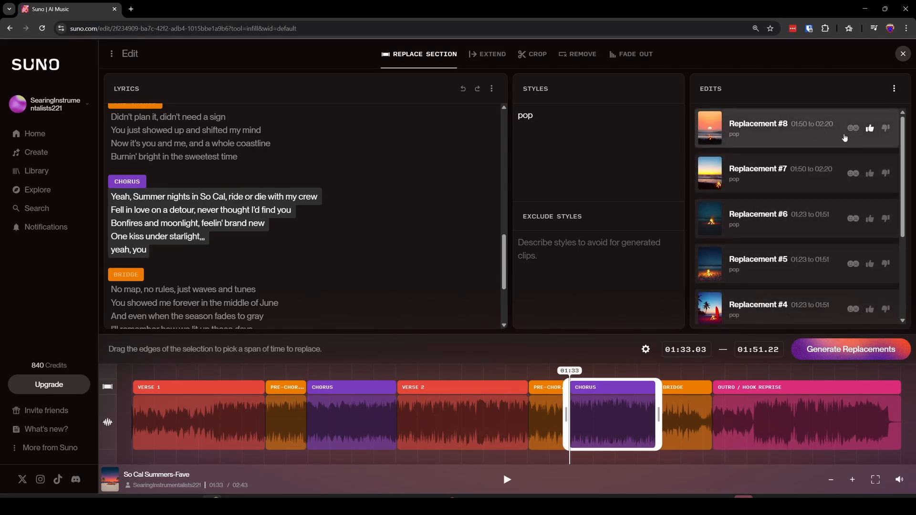
scroll(809, 138, down, 3)
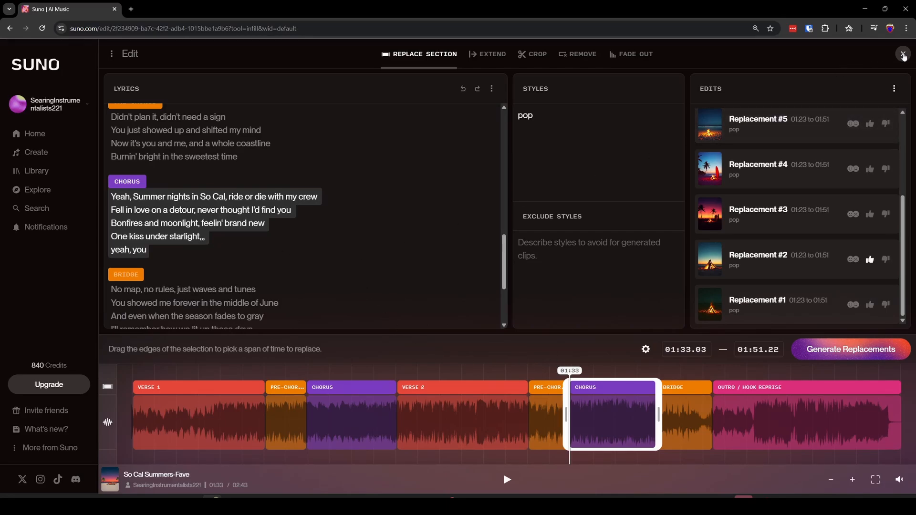
click(903, 54)
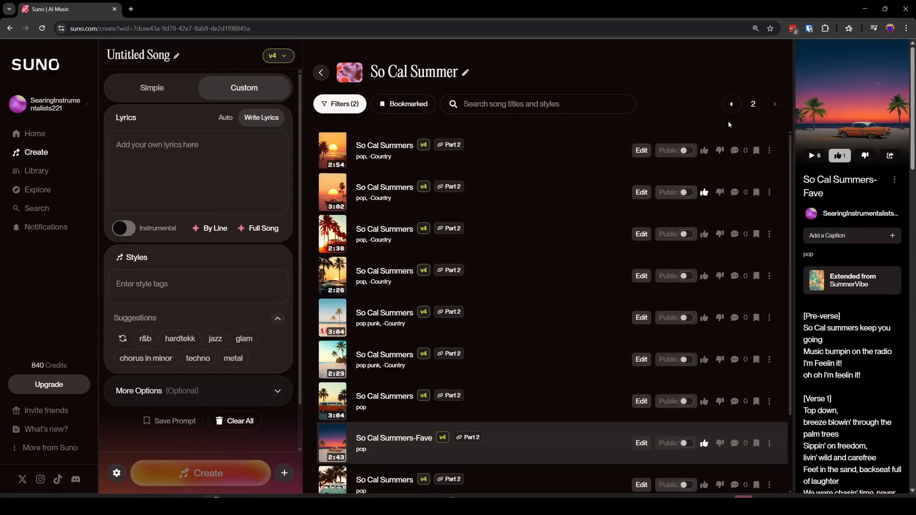
- Preview the SummerVibe full song and the 2:22 SummerVibe (Cover) from the first page, and return to FL Studio
click(732, 105)
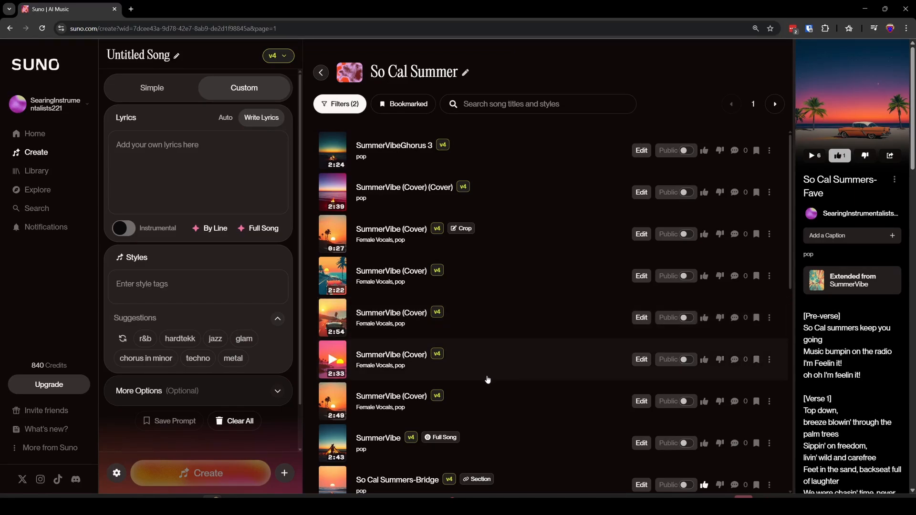
click(333, 445)
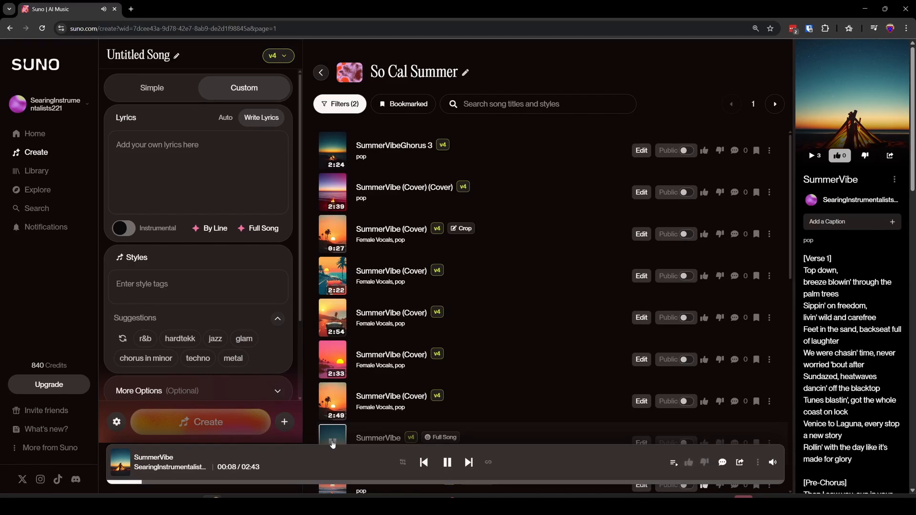
click(332, 443)
click(330, 279)
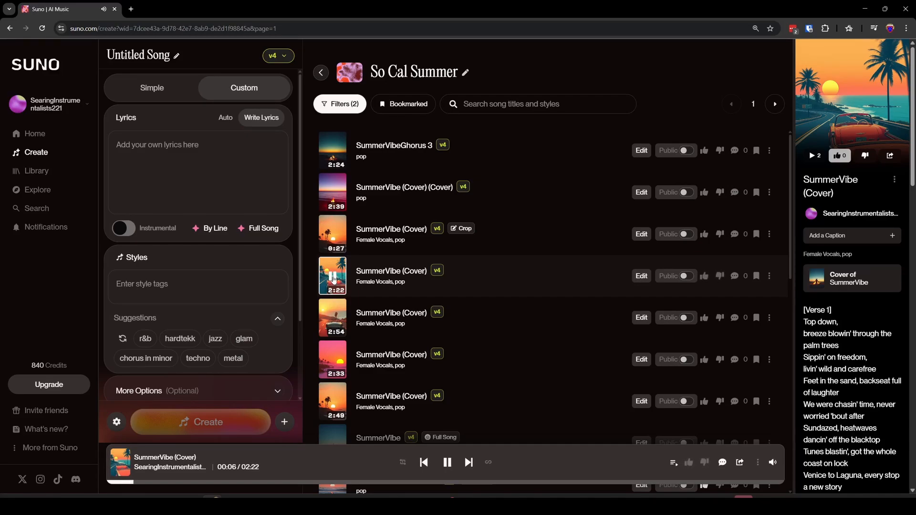
click(333, 277)
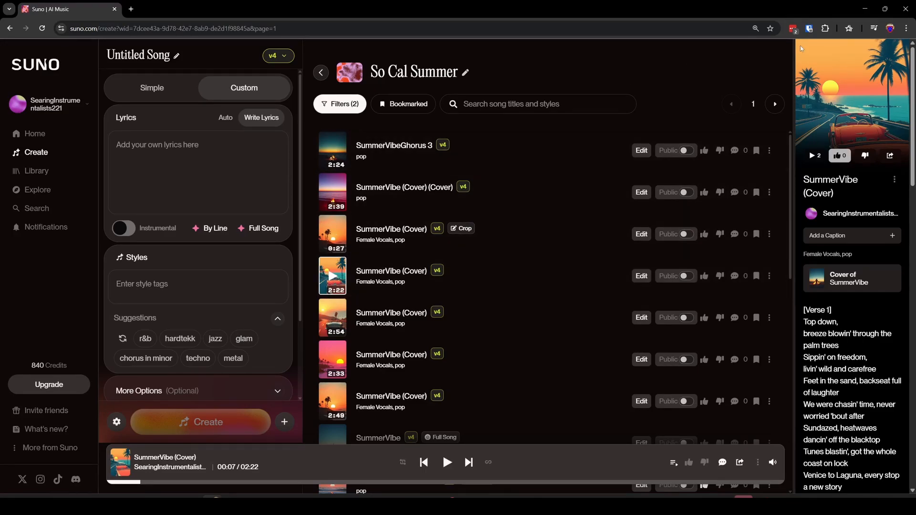
click(867, 8)
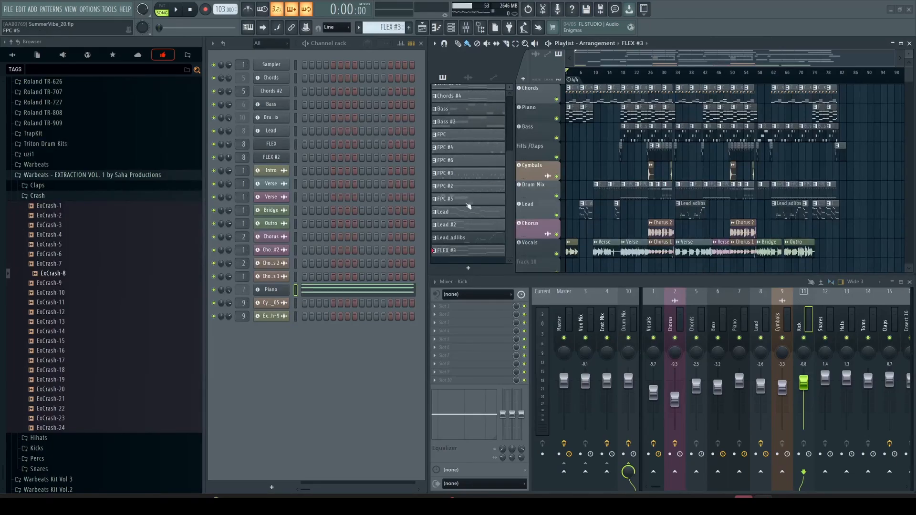
- Select the Chords pattern, switch playback from song to pattern mode and audition it
scroll(469, 206, up, 3)
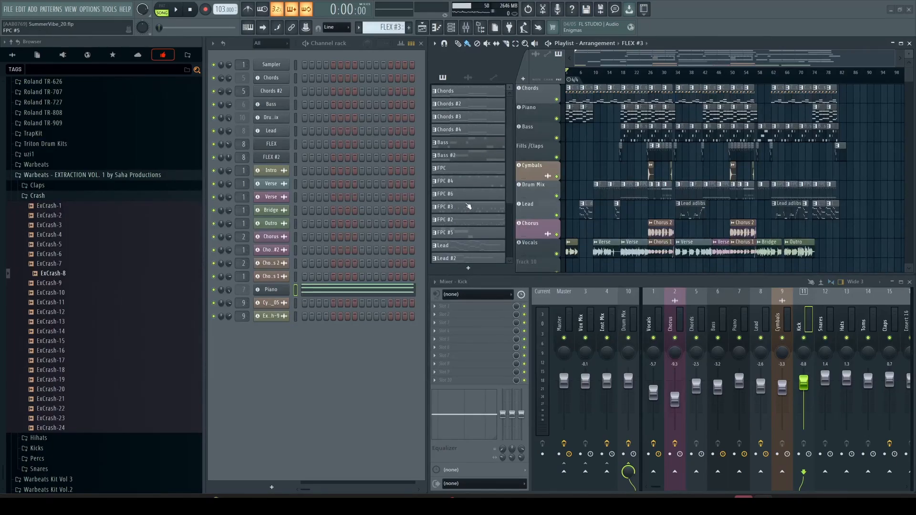
click(471, 92)
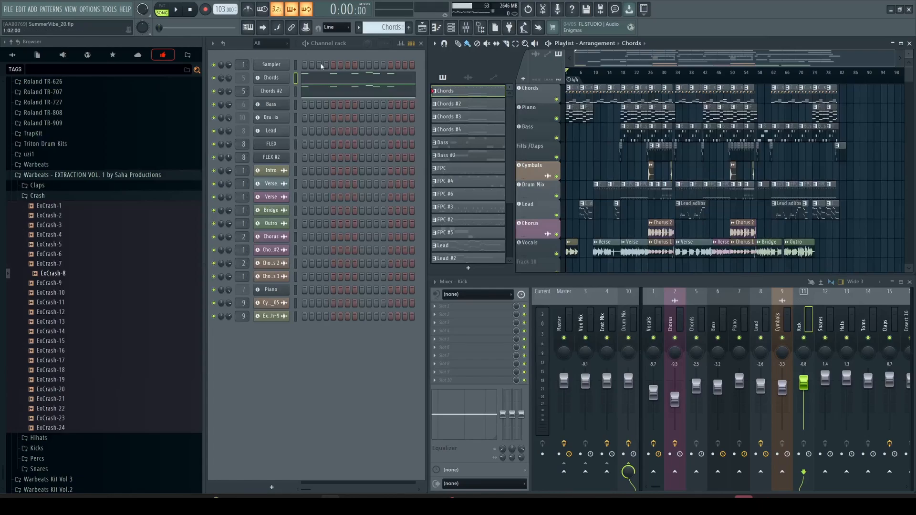
click(178, 11)
click(163, 12)
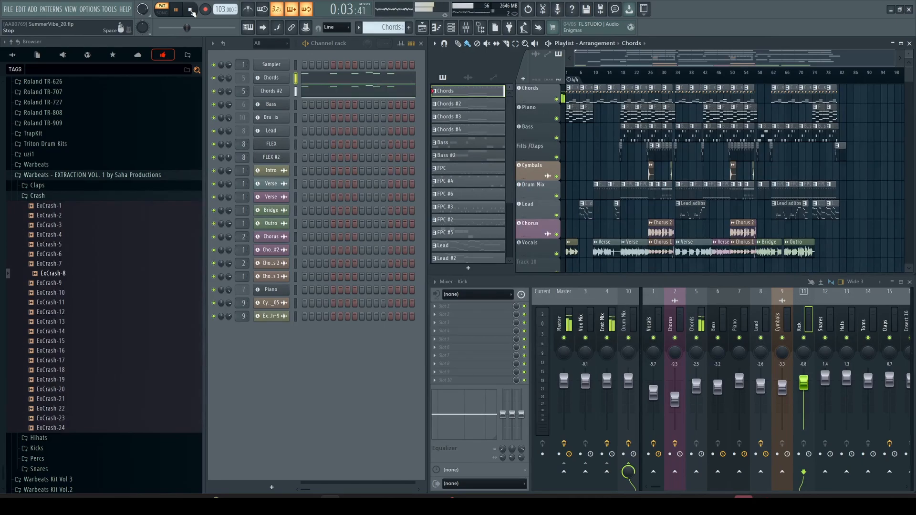
click(191, 10)
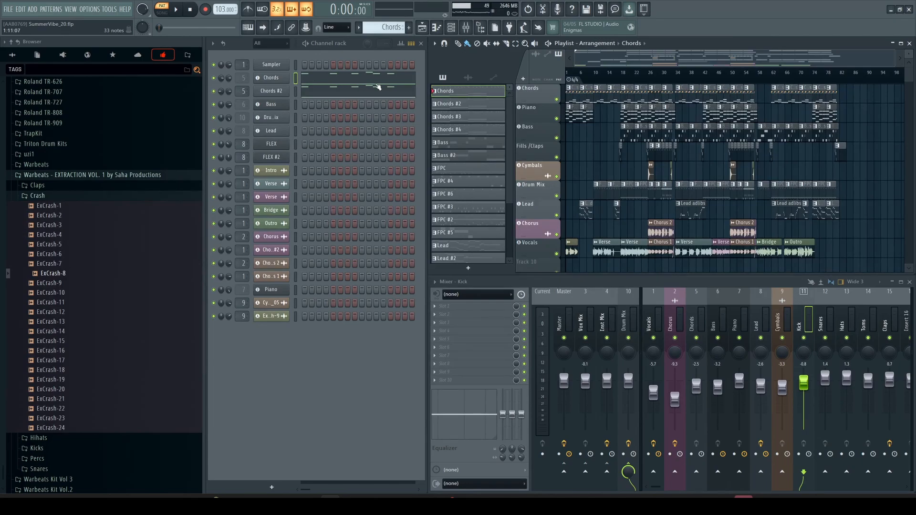
- Audition the Chords #2 and Chords #3 patterns one after the other, stopping playback after each
click(464, 108)
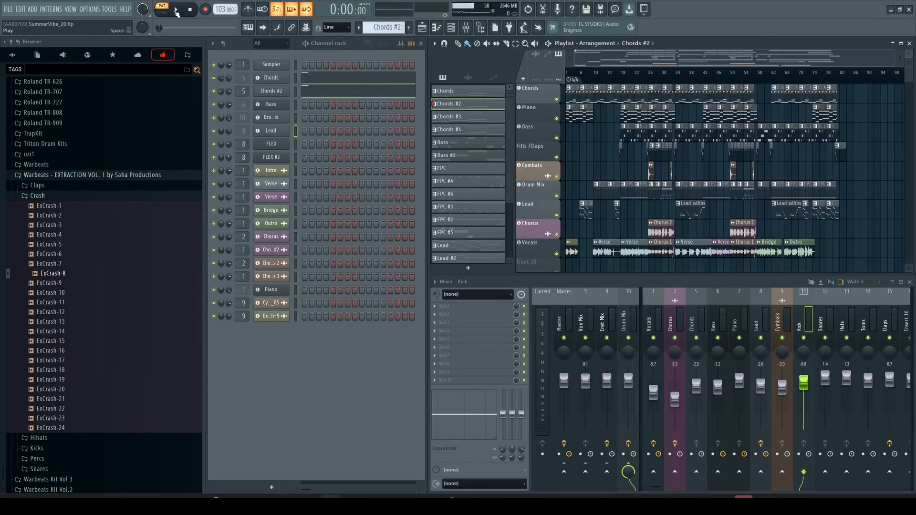
click(176, 11)
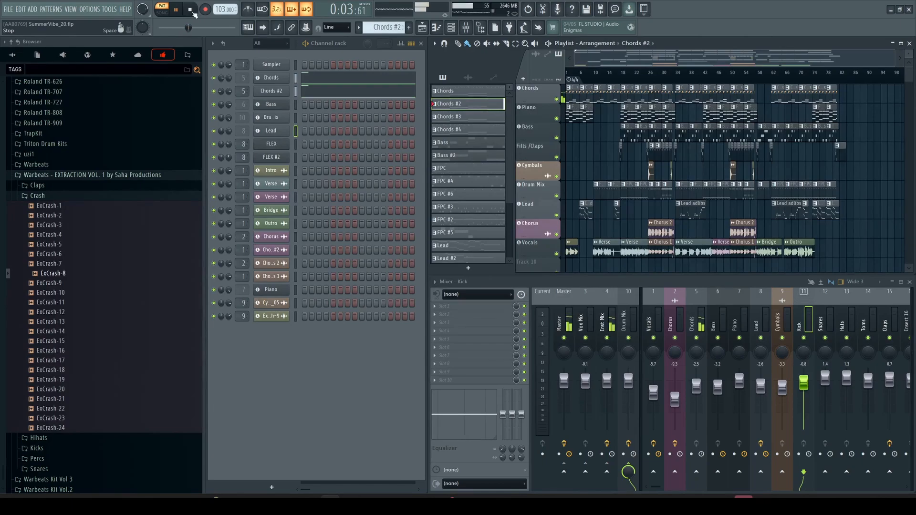
click(189, 11)
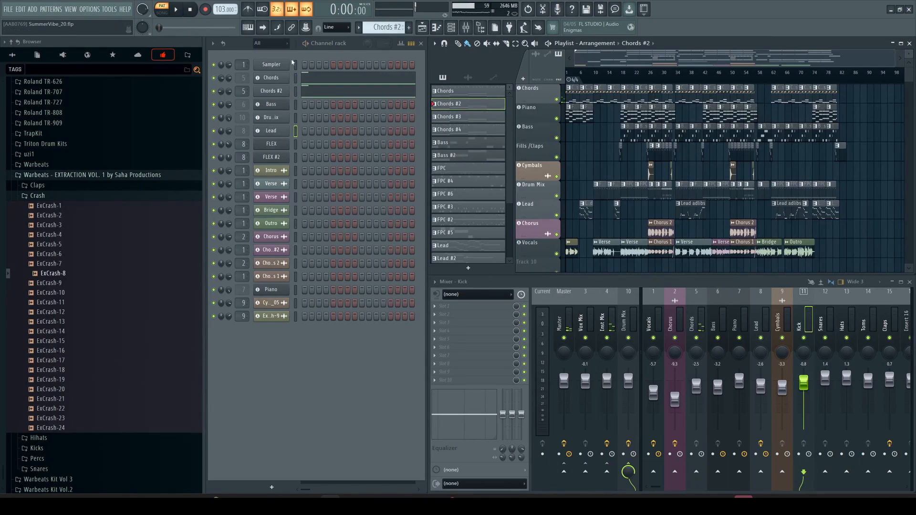
click(469, 123)
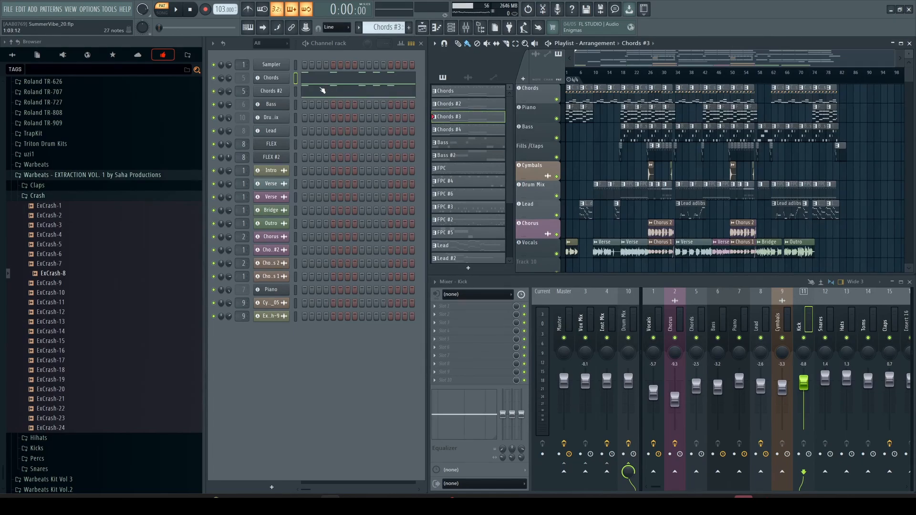
click(177, 15)
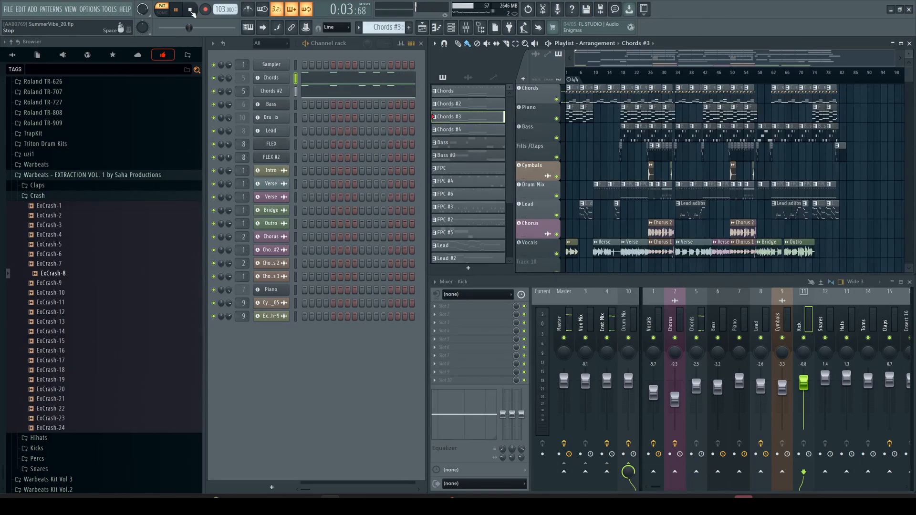
click(191, 10)
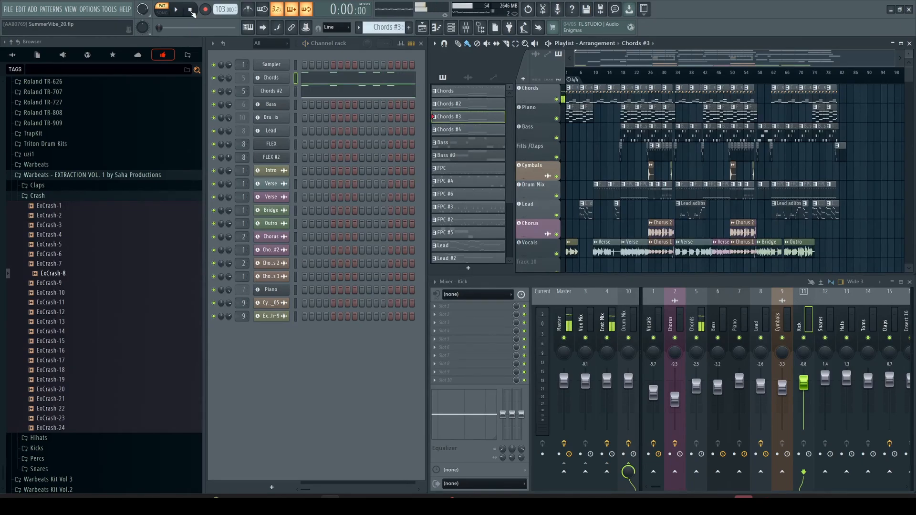
- Select the Chords #4 pattern, play it briefly and stop playback
click(480, 134)
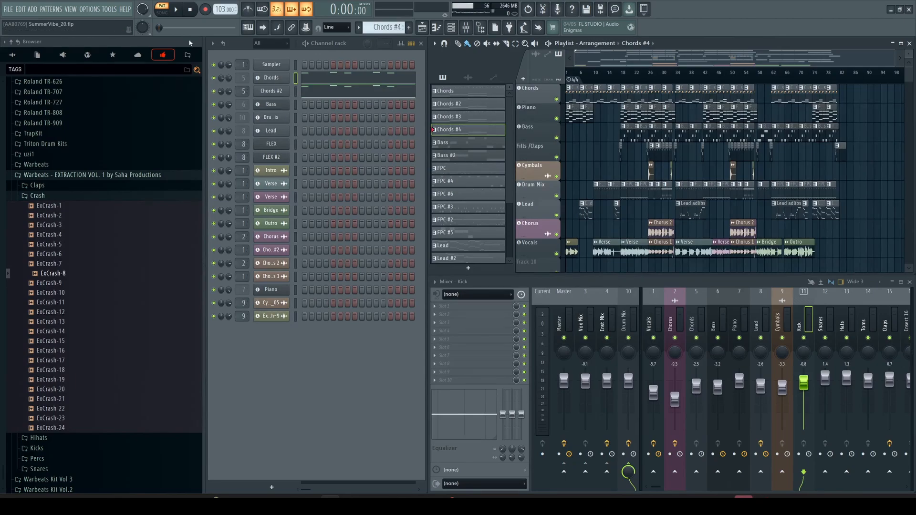
click(178, 10)
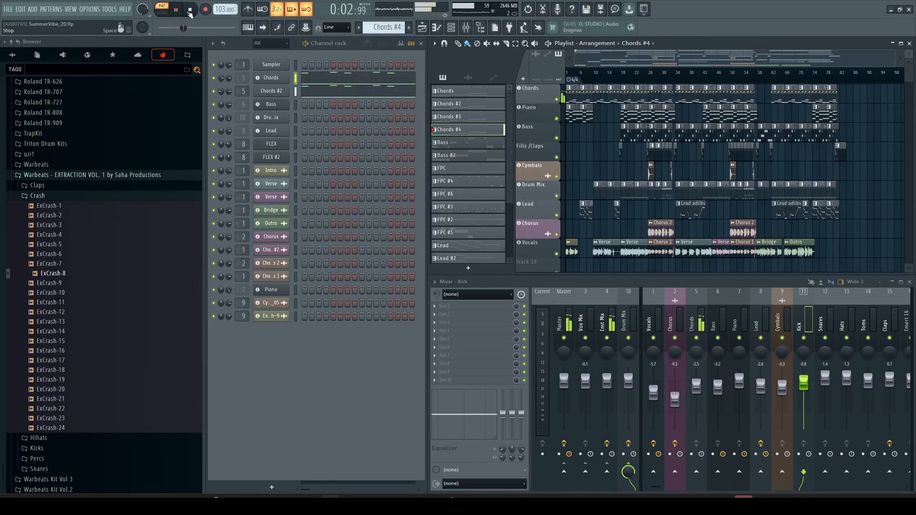
click(190, 9)
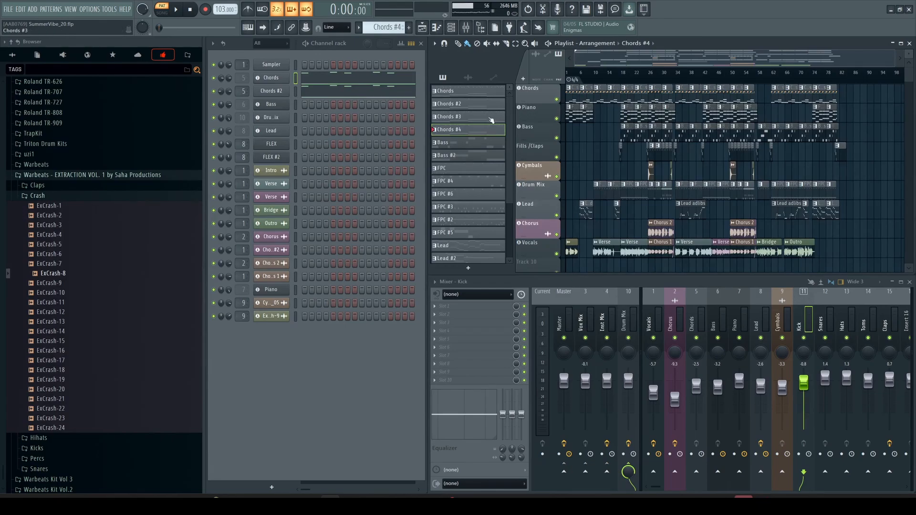
- Open the Bass pattern's notes in the piano roll and fit the window beside the channel names, zoomed to the pattern's four bars
click(473, 143)
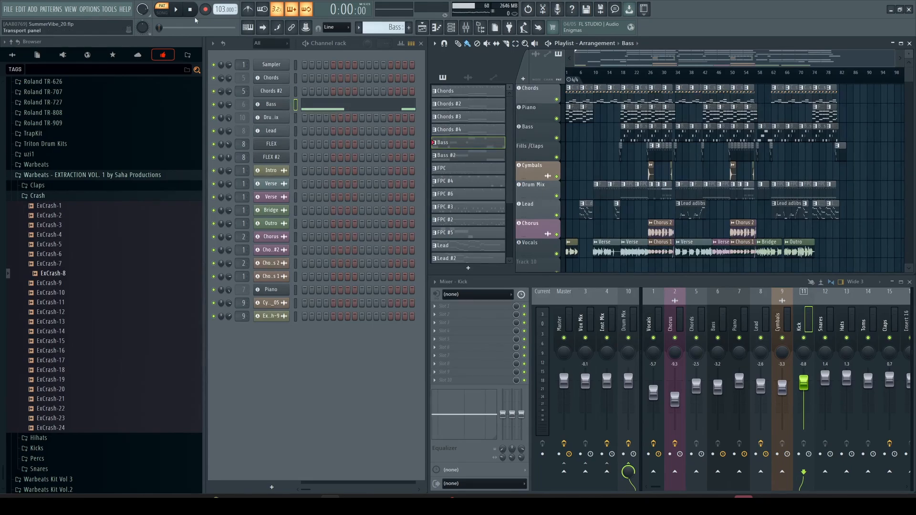
click(356, 106)
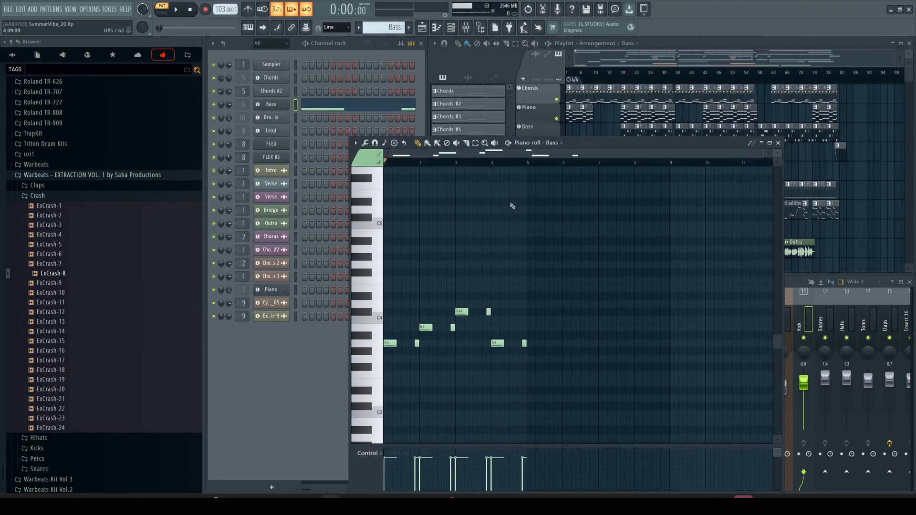
drag(590, 142, 560, 73)
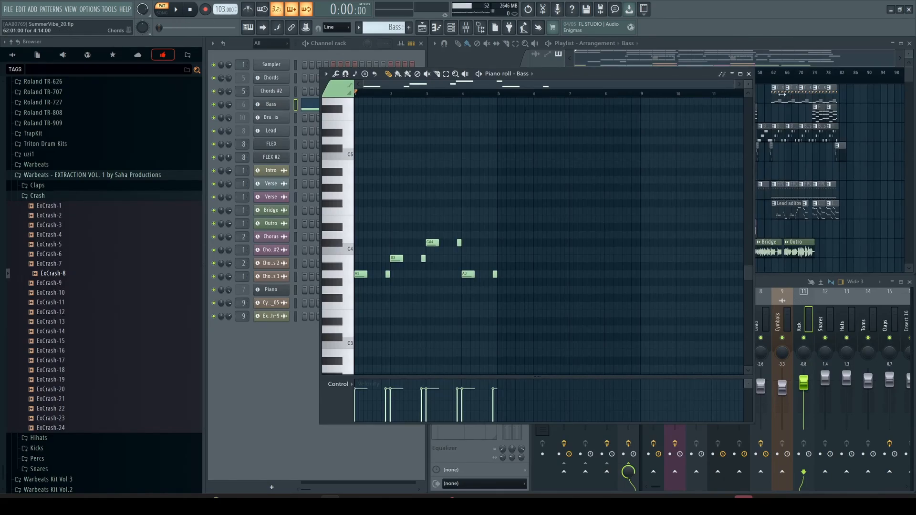
drag(755, 98, 712, 98)
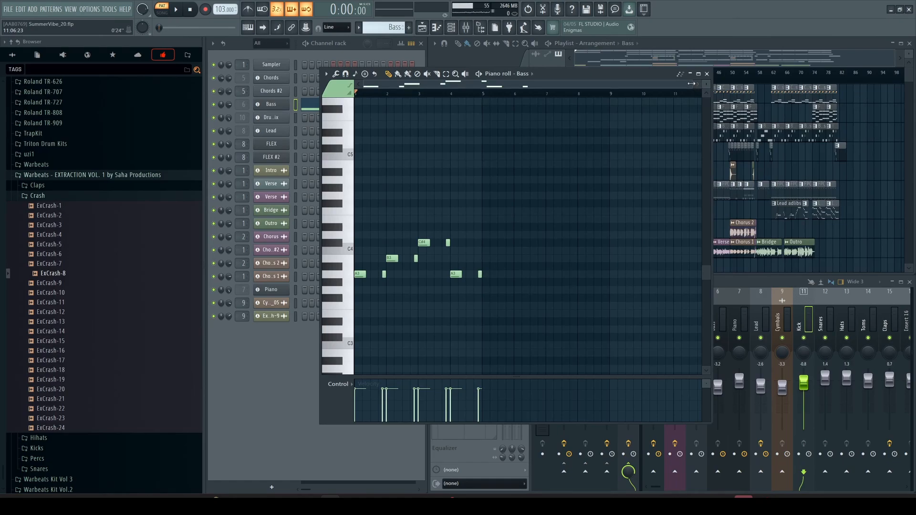
drag(692, 84, 553, 82)
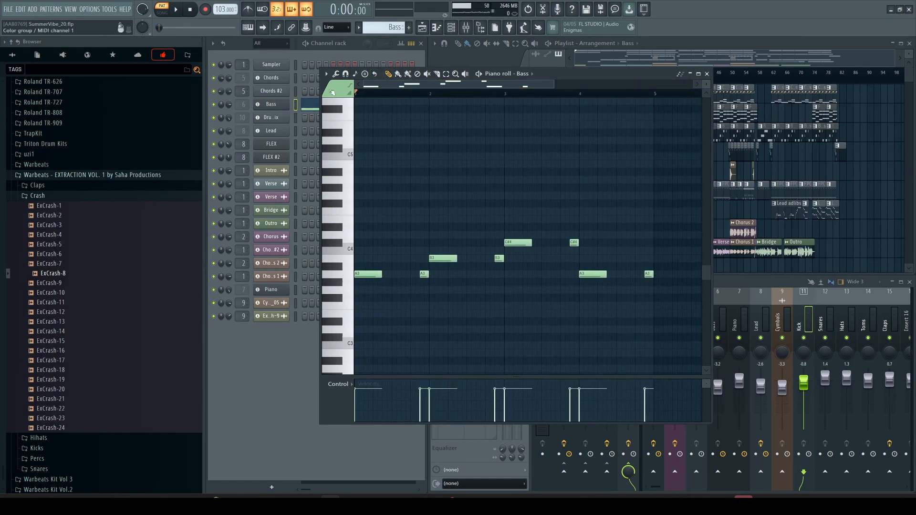
- Play the Bass pattern while its notes are shown, stop it and close the piano roll
click(178, 13)
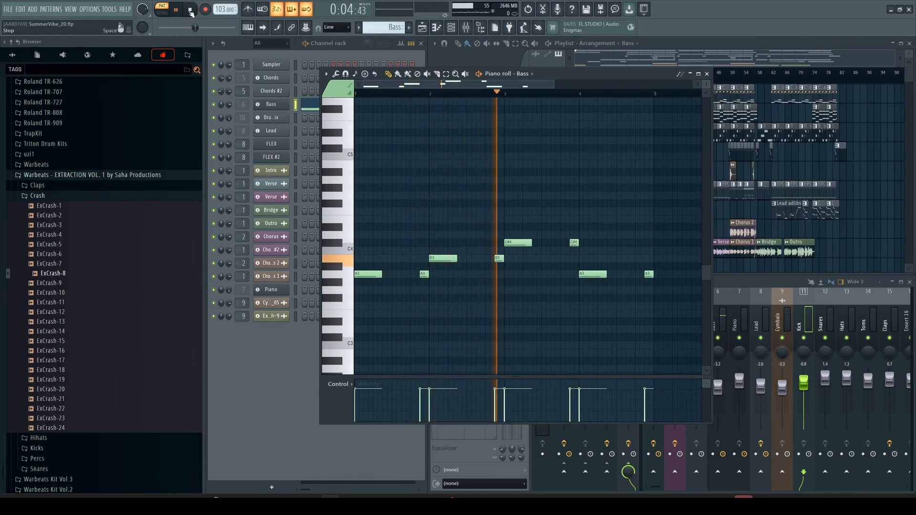
click(191, 10)
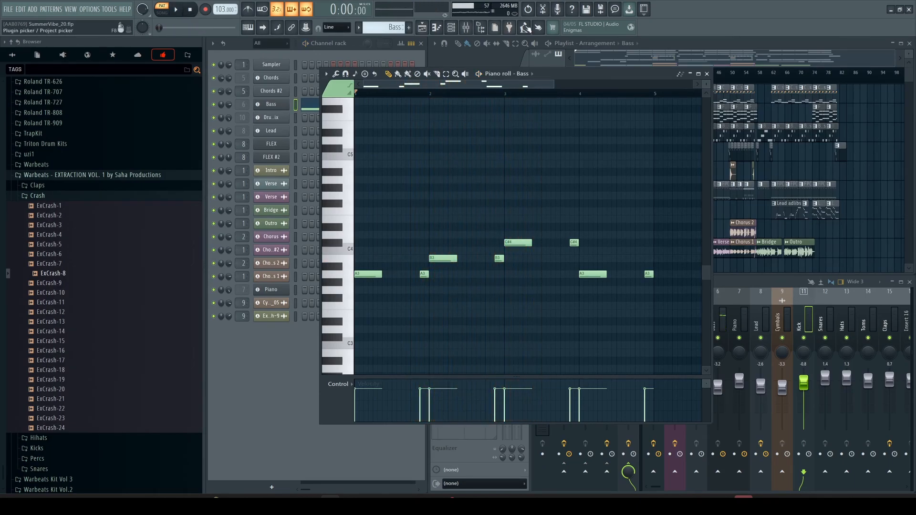
click(707, 74)
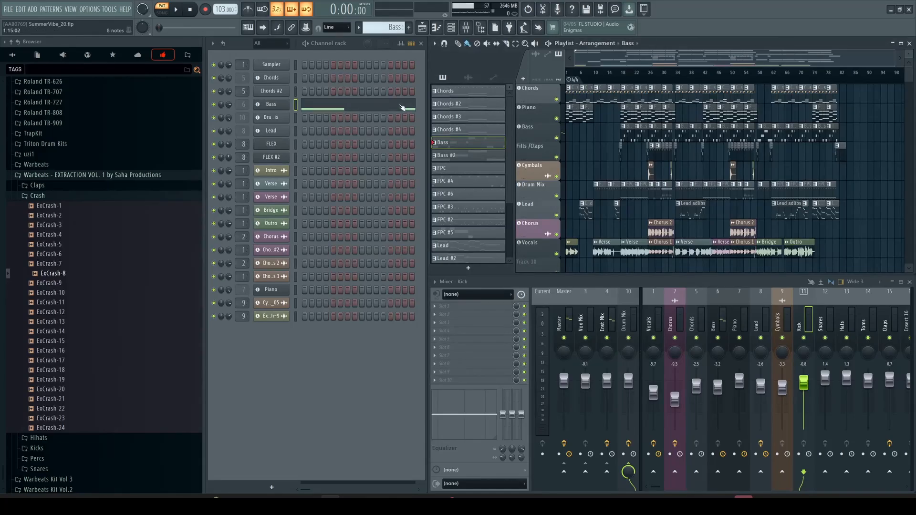
- Show the Bass #2 pattern's notes in the piano roll, audition them and close the piano roll
click(465, 157)
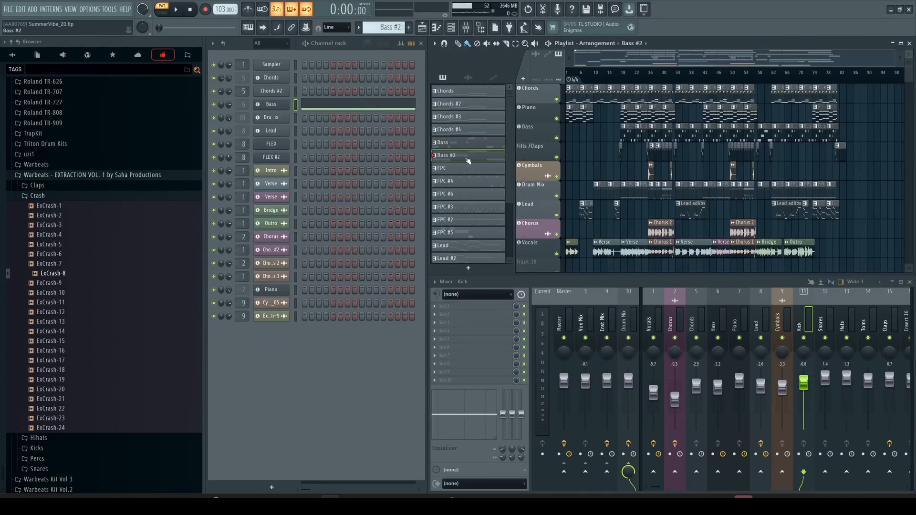
click(388, 105)
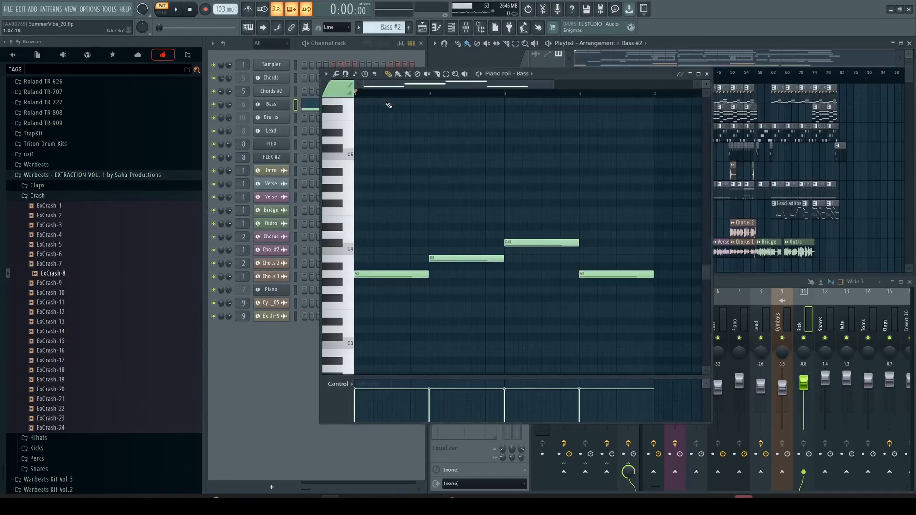
click(176, 13)
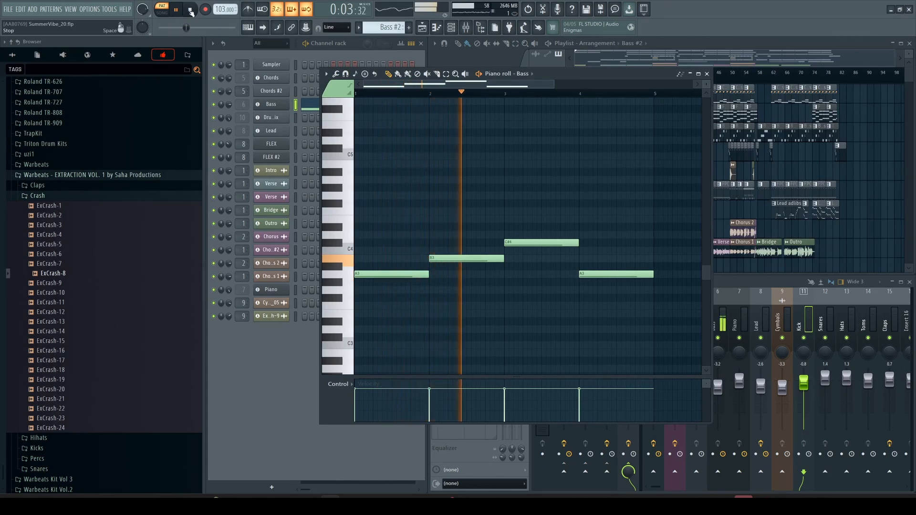
click(191, 11)
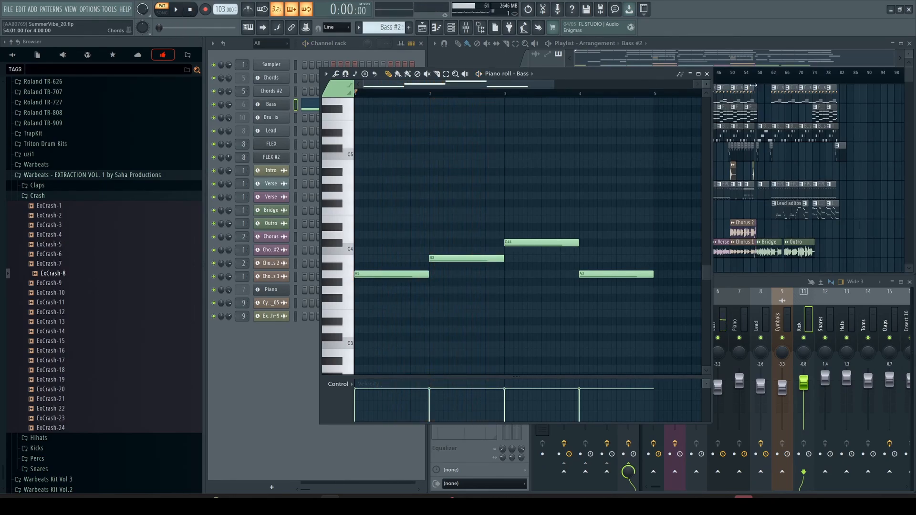
click(707, 74)
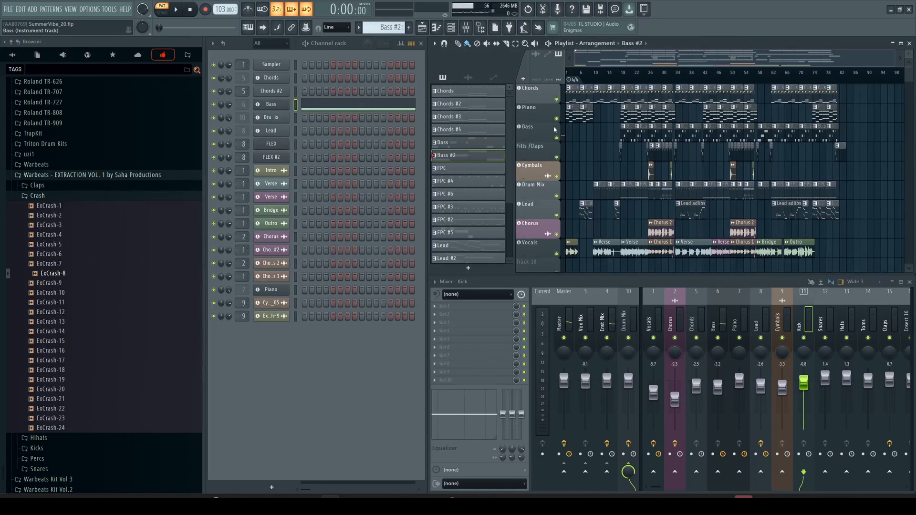
- Show the FPC pattern's Drum Mix notes in the piano roll, audition the beat and close the piano roll
click(470, 169)
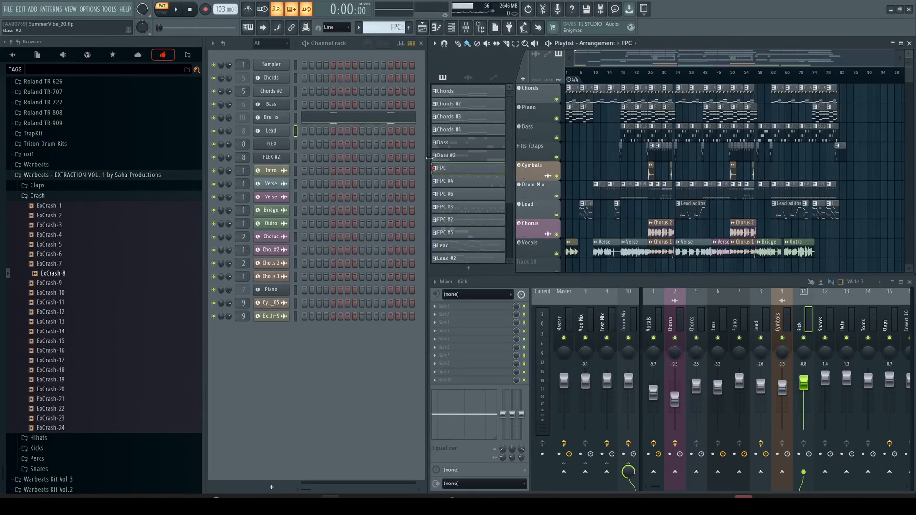
click(355, 122)
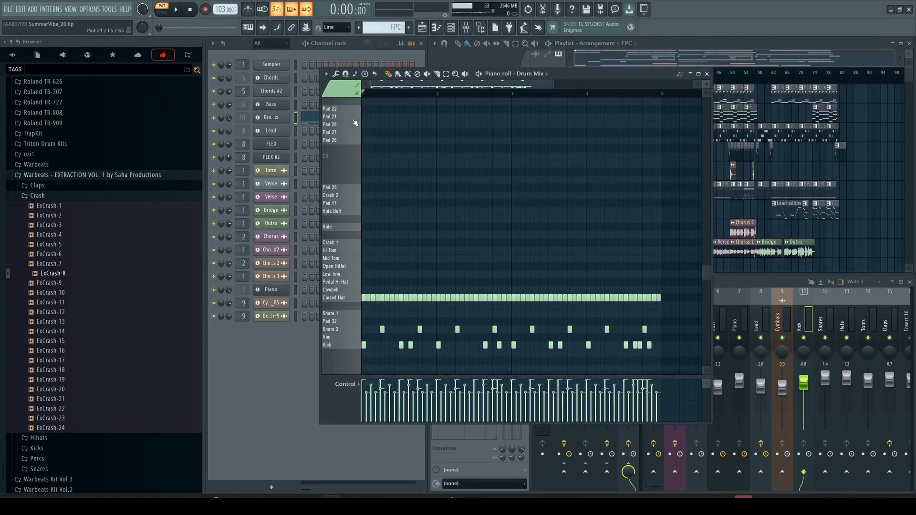
scroll(426, 164, down, 4)
scroll(427, 164, up, 2)
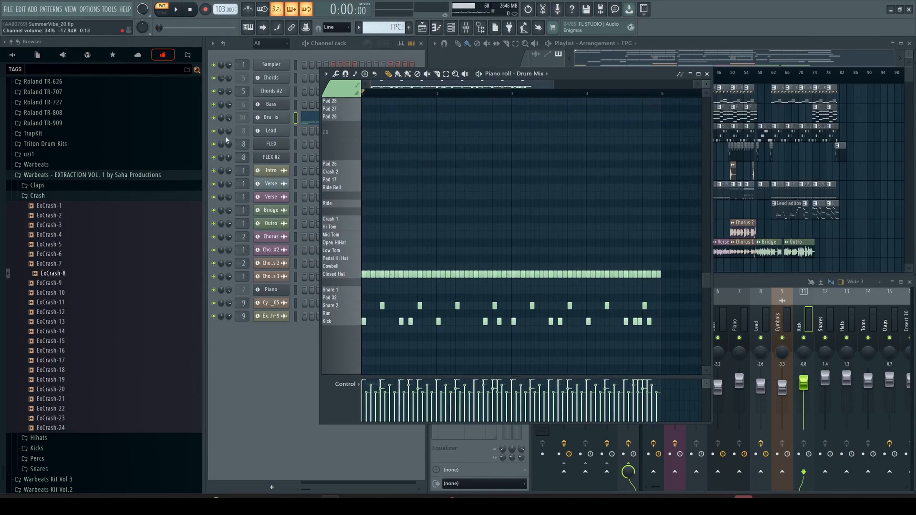
click(178, 12)
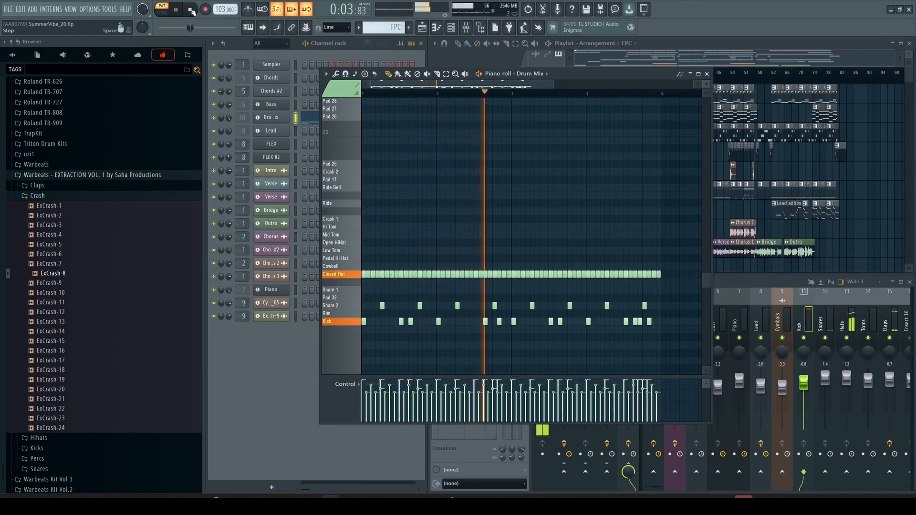
click(190, 9)
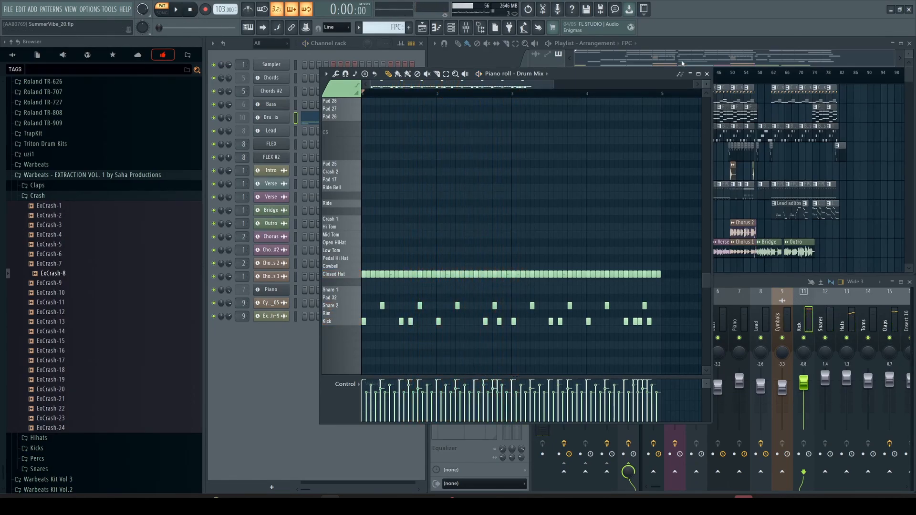
click(707, 74)
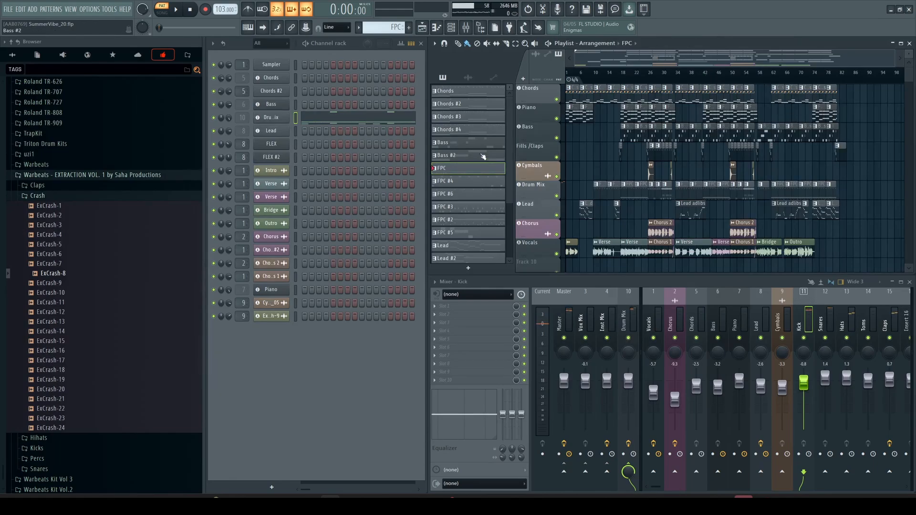
- Select the FPC #4 drum pattern, play it and stop playback
click(468, 182)
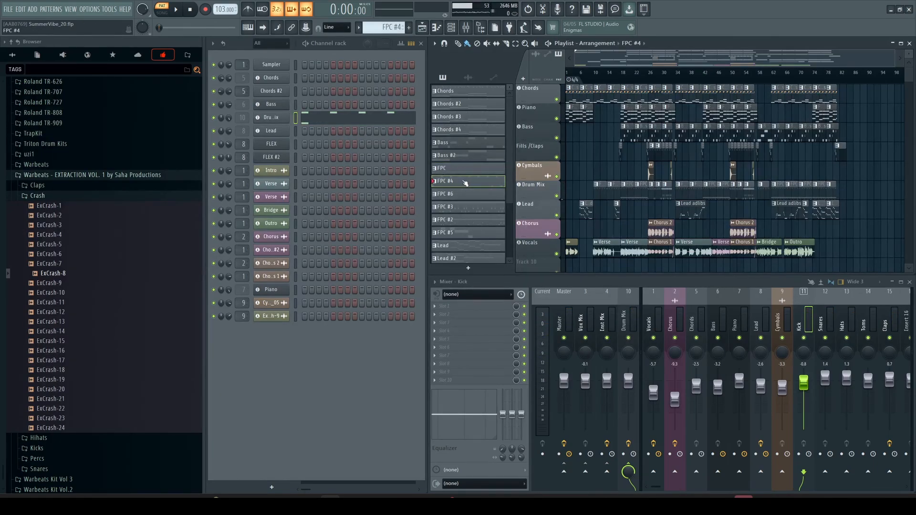
click(176, 11)
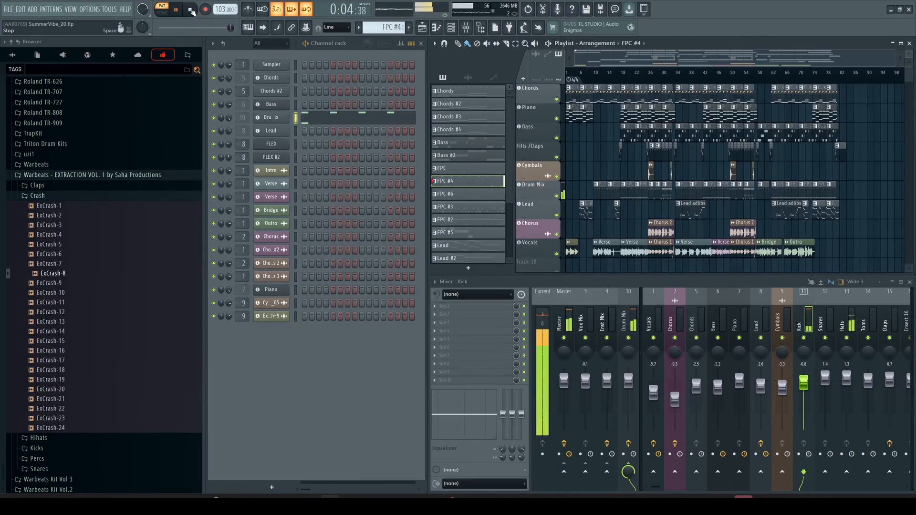
click(190, 11)
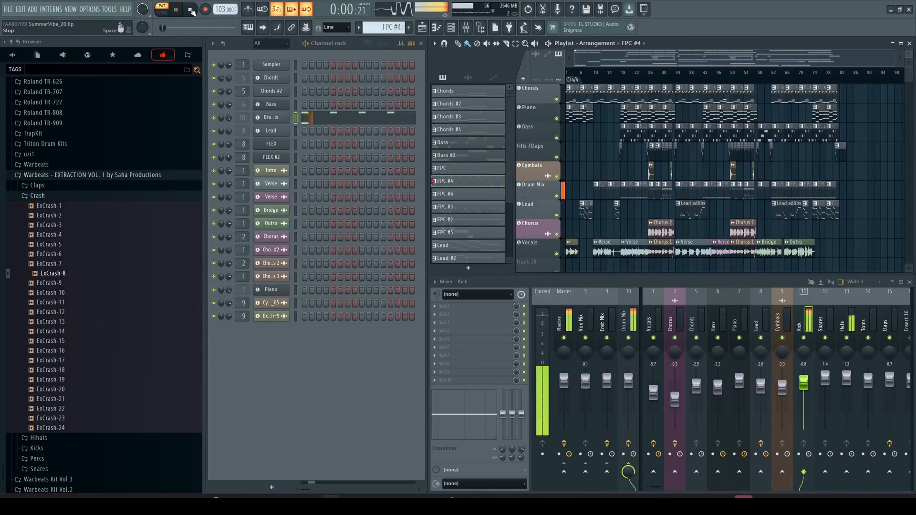
- Audition the FPC #6 and FPC #3 drum patterns one after the other, stopping playback after each
click(492, 195)
click(176, 11)
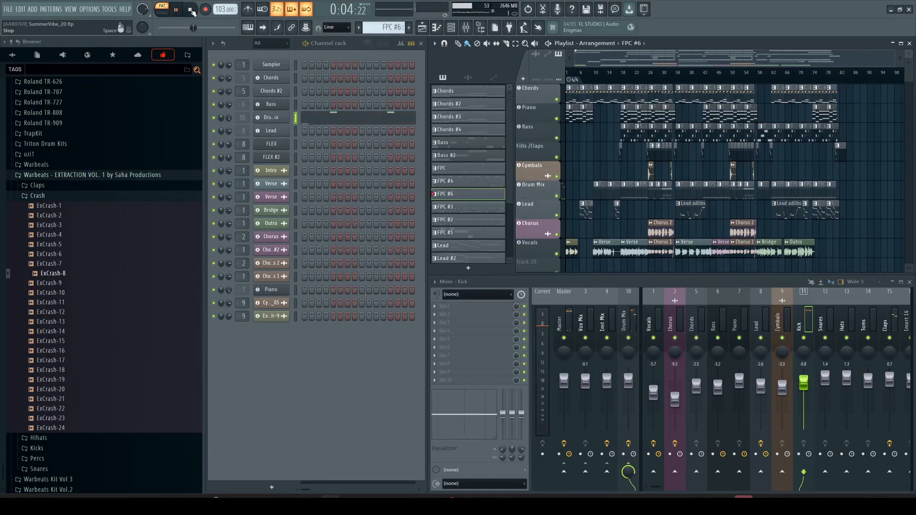
click(190, 10)
click(486, 208)
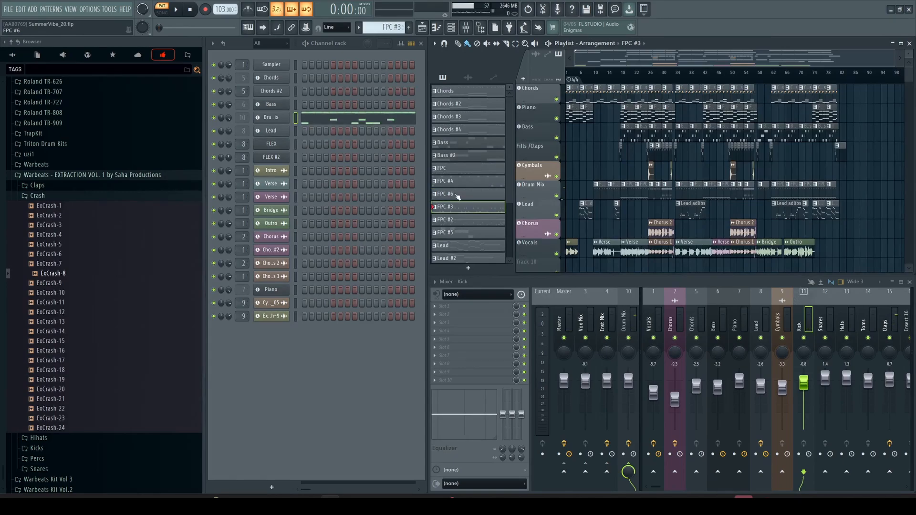
click(176, 10)
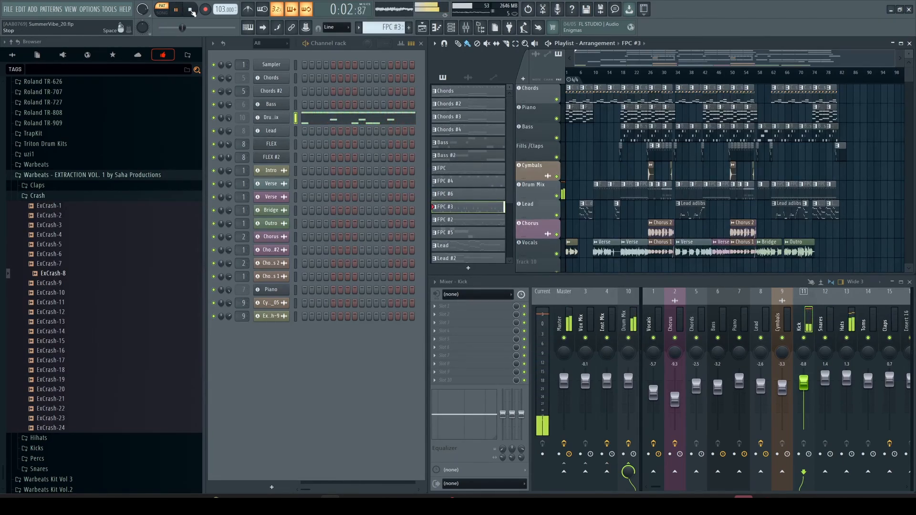
click(191, 10)
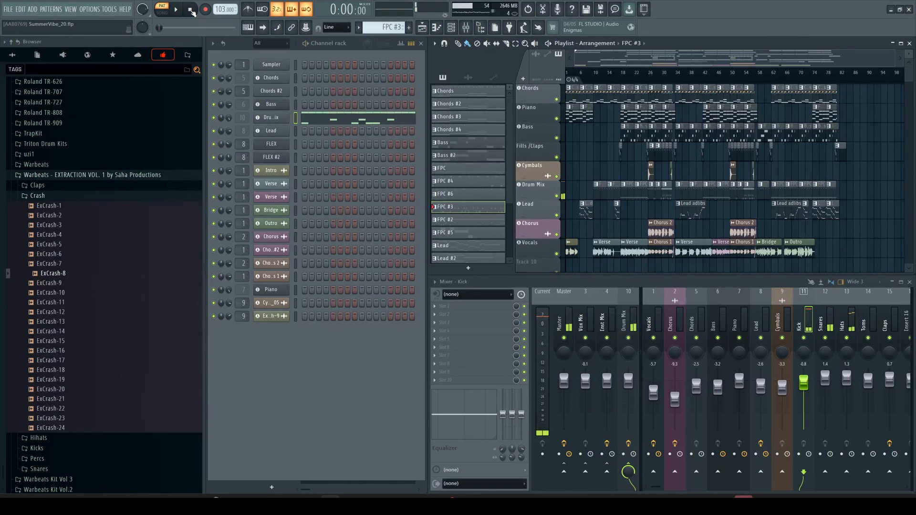
- Play the FPC #2 drum pattern and the FPC #5 fill pattern in turn, stopping playback after each
click(472, 220)
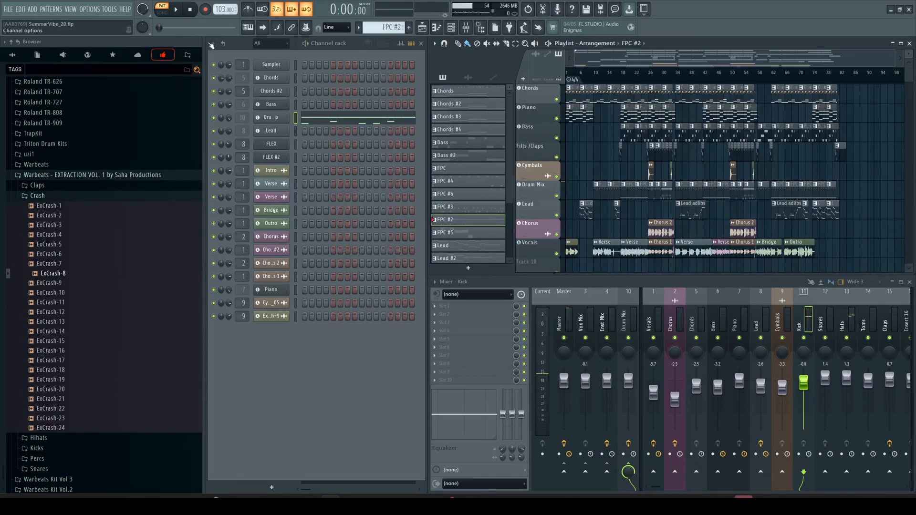
key(space)
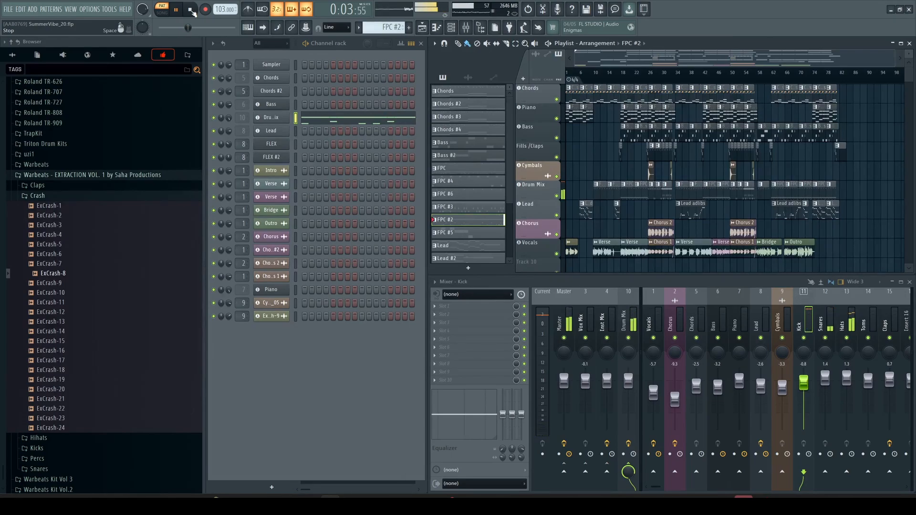
click(192, 10)
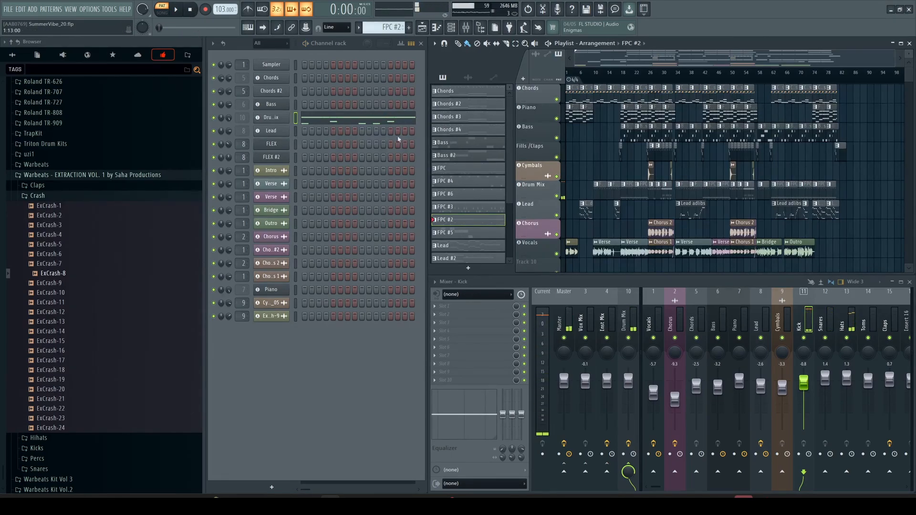
click(477, 235)
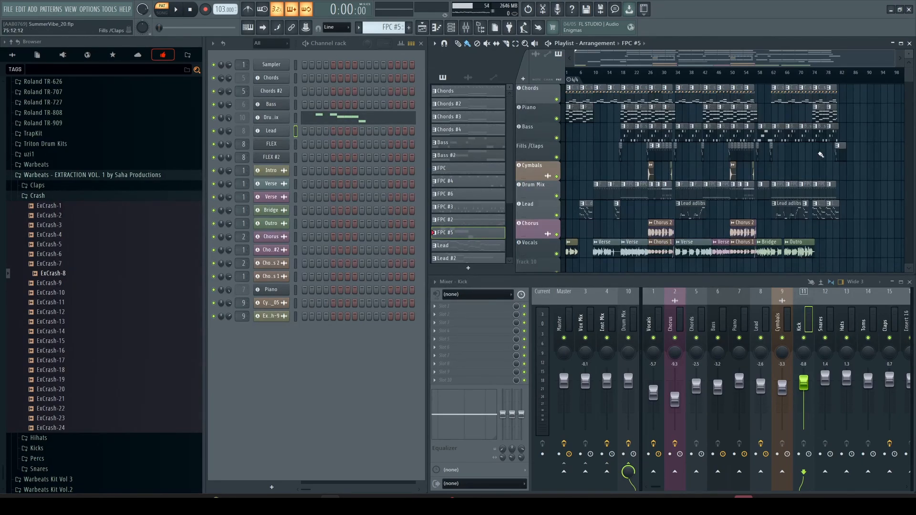
click(177, 11)
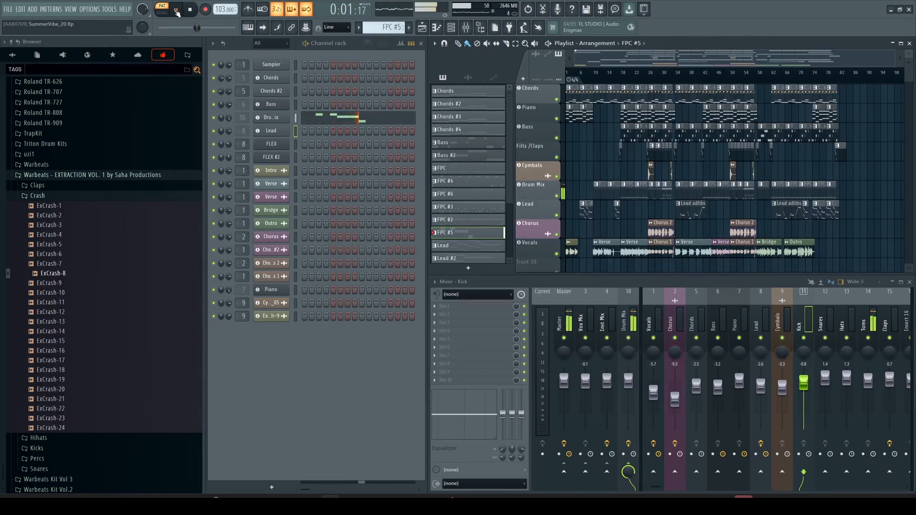
click(191, 10)
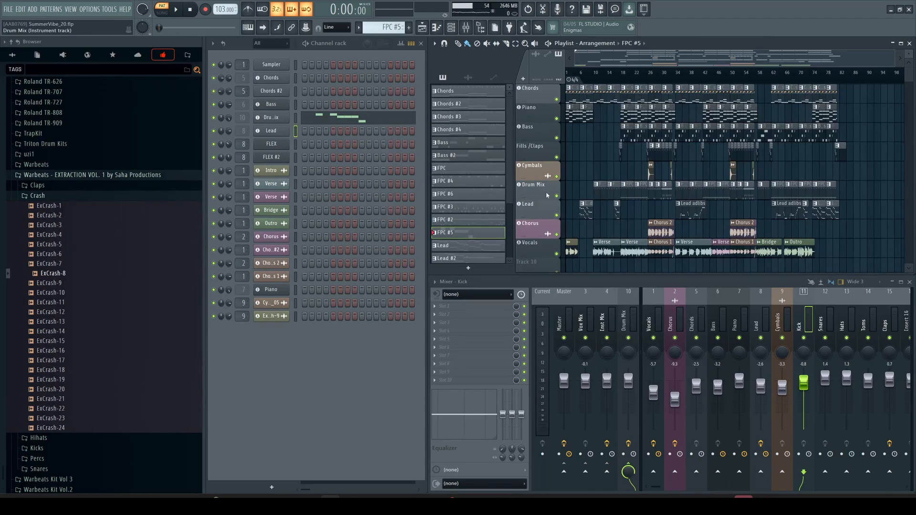
- Select the Lead pattern, play it and stop playback
scroll(487, 221, down, 3)
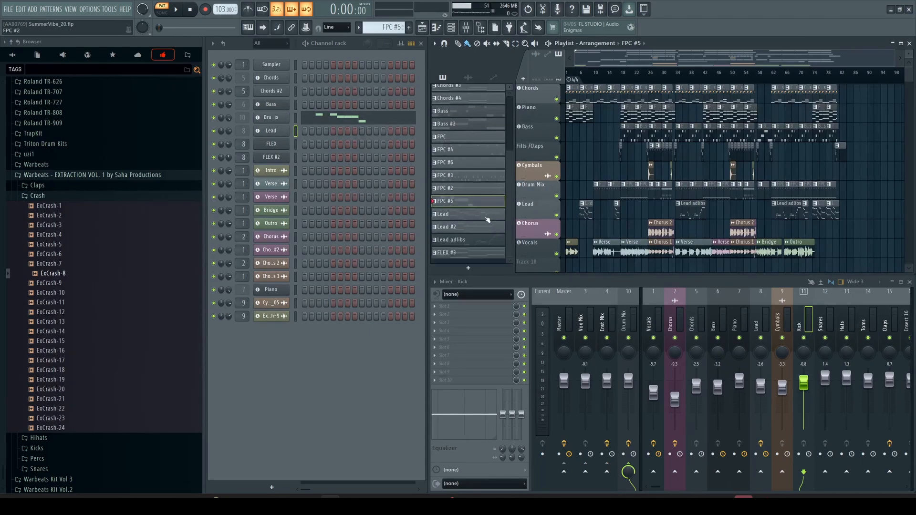
click(479, 213)
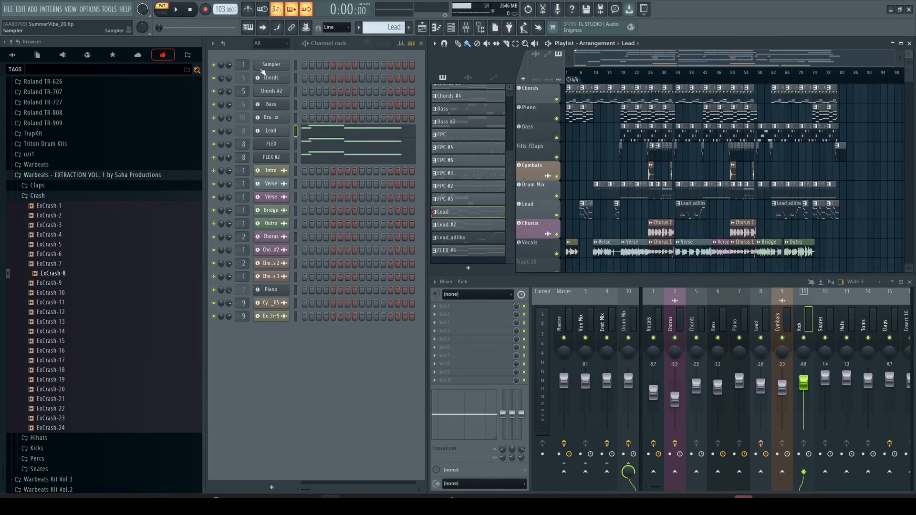
click(176, 11)
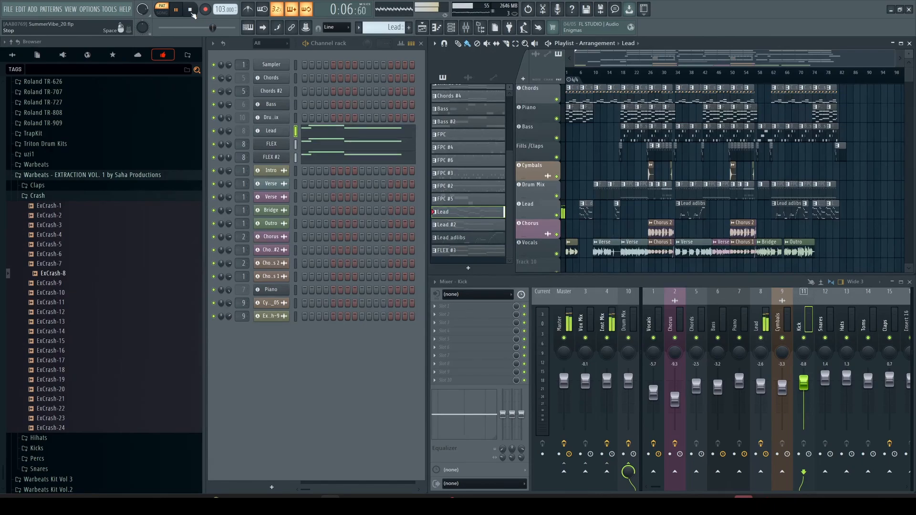
click(193, 14)
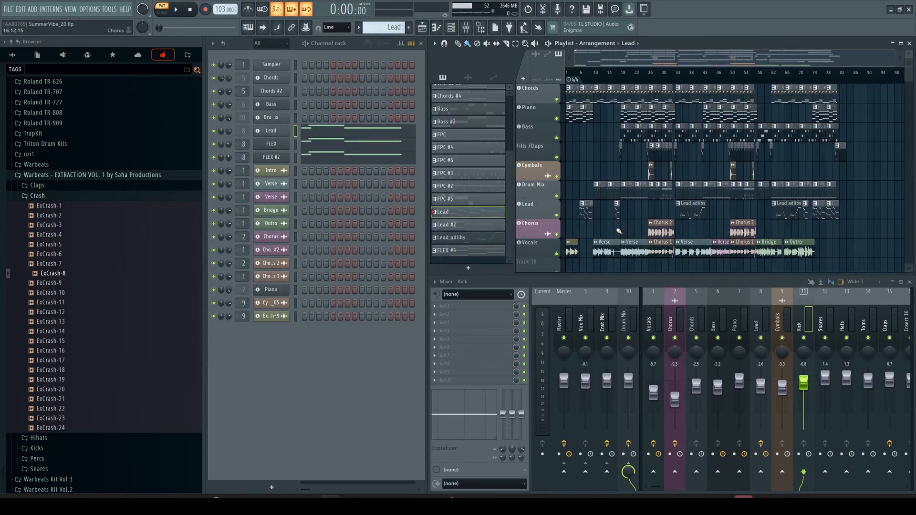
- Show the Lead adlibs pattern's full melody in the Lead channel's piano roll, audition it and close the piano roll
scroll(684, 236, up, 8)
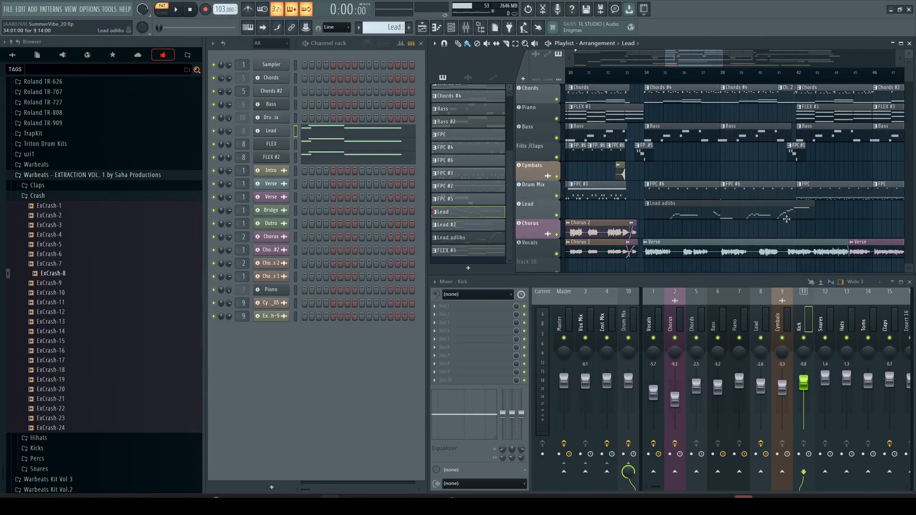
click(684, 206)
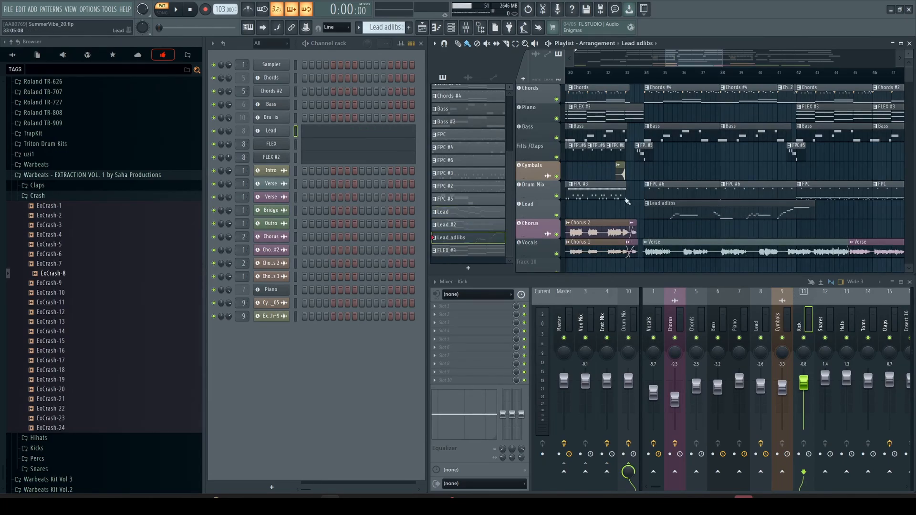
click(373, 133)
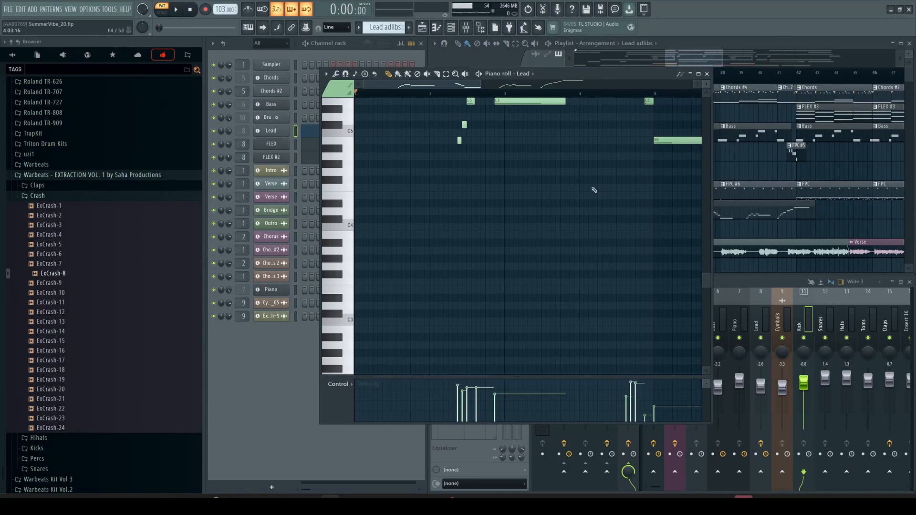
scroll(594, 190, up, 5)
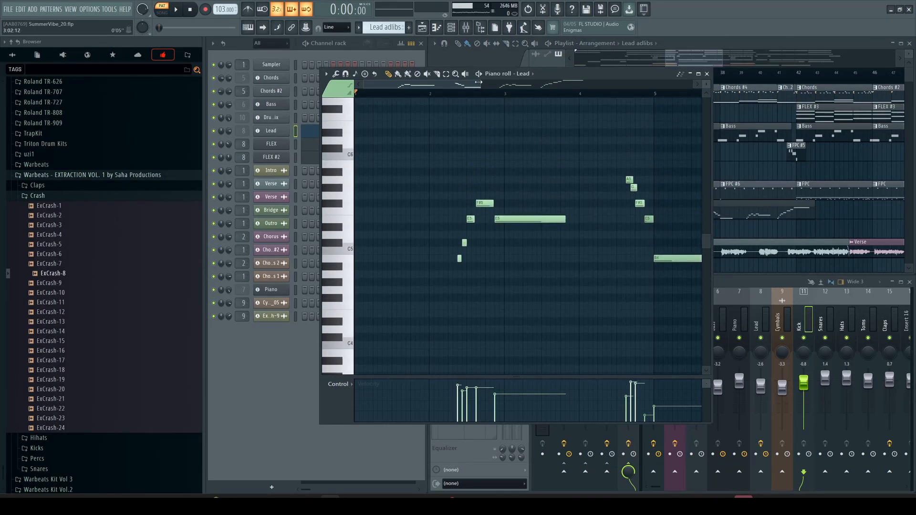
drag(477, 82, 626, 78)
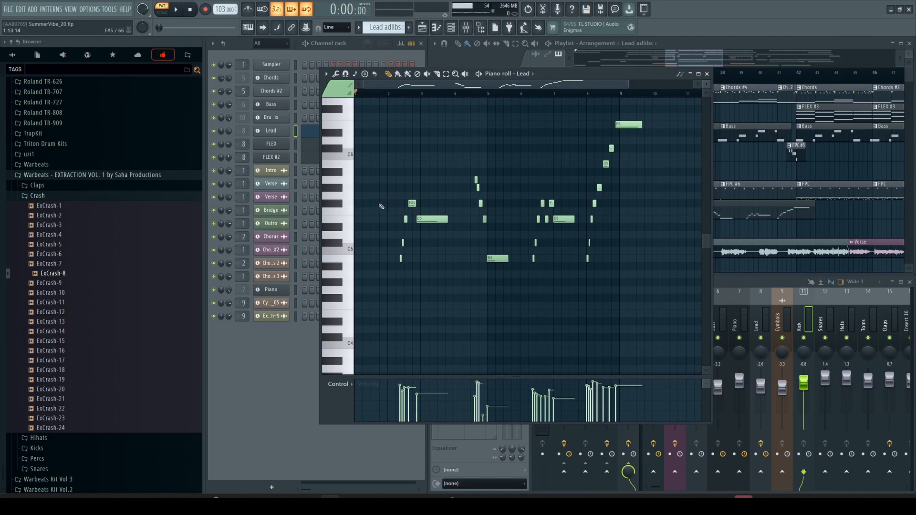
click(176, 10)
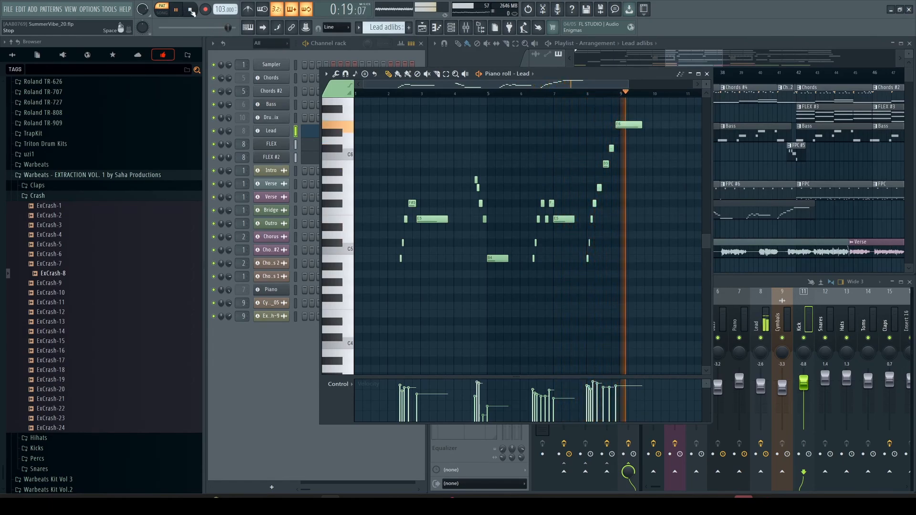
click(192, 11)
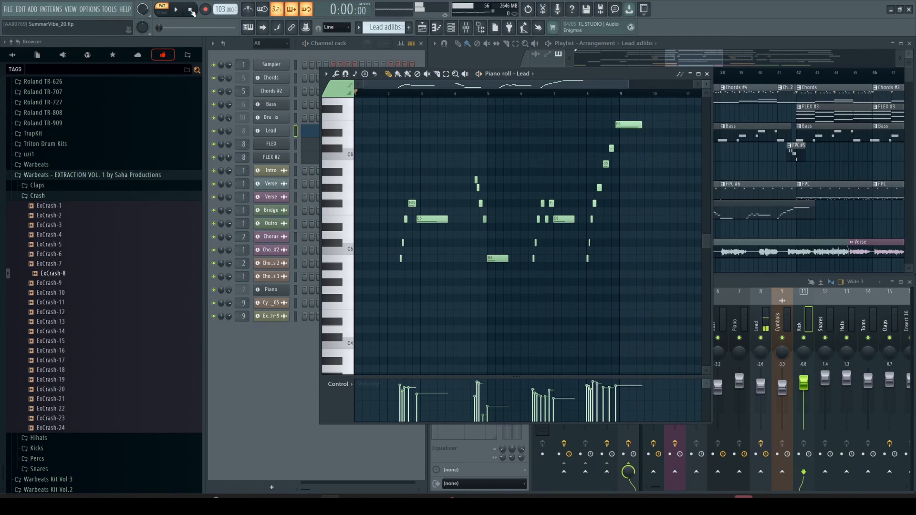
click(707, 74)
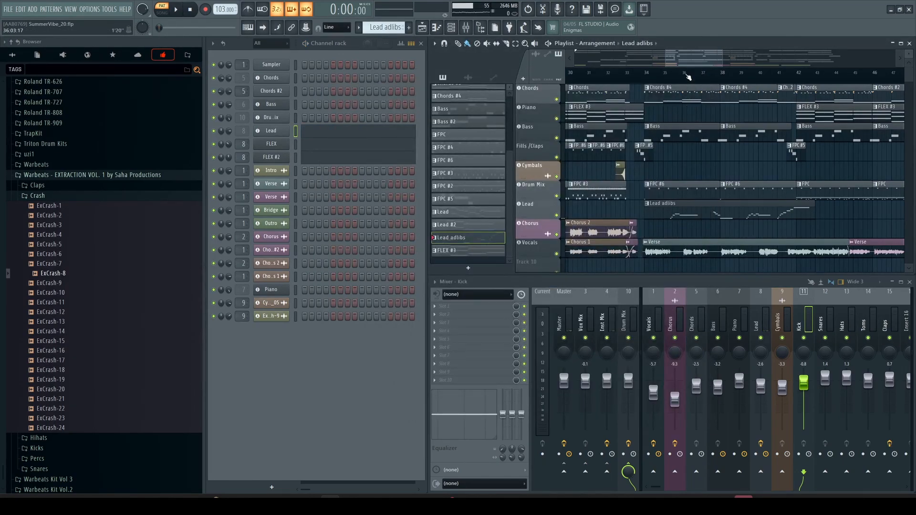
- Show the FLEX #3 pattern's Piano chords in the piano roll, audition them and close the piano roll
drag(664, 61, 575, 61)
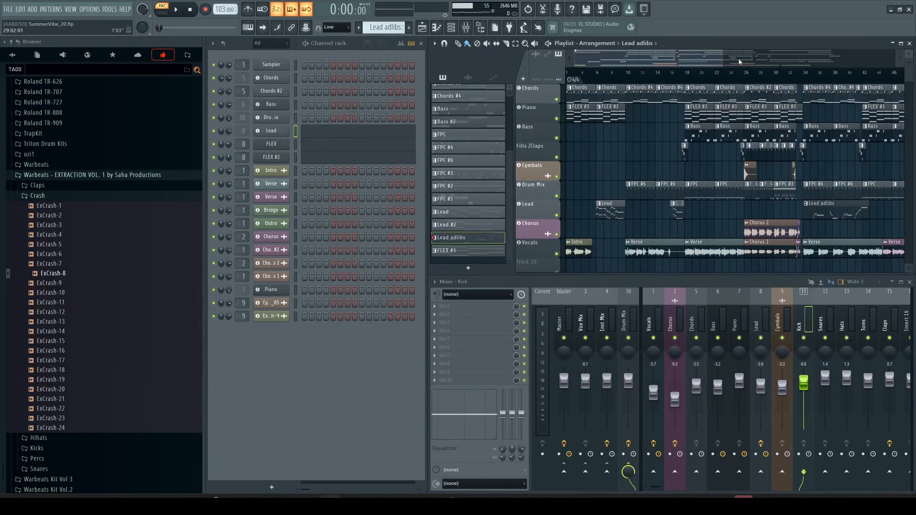
click(484, 253)
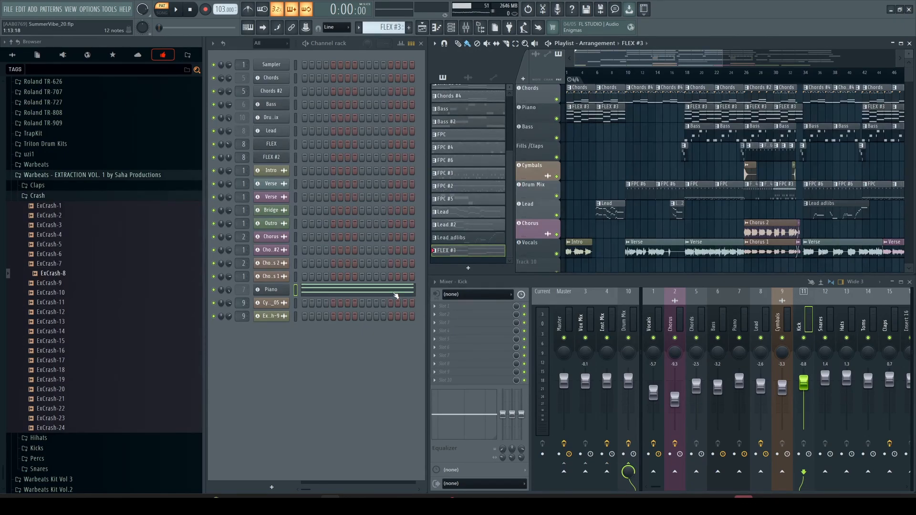
click(370, 295)
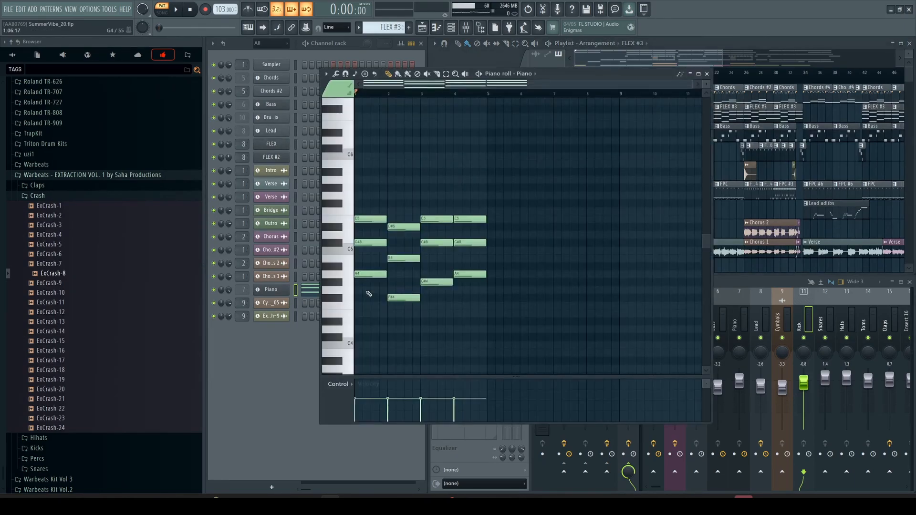
click(176, 11)
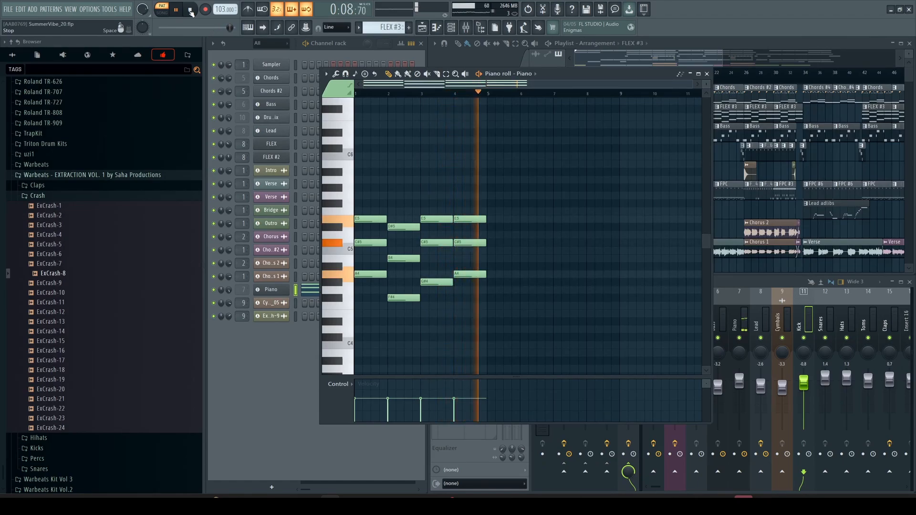
click(191, 10)
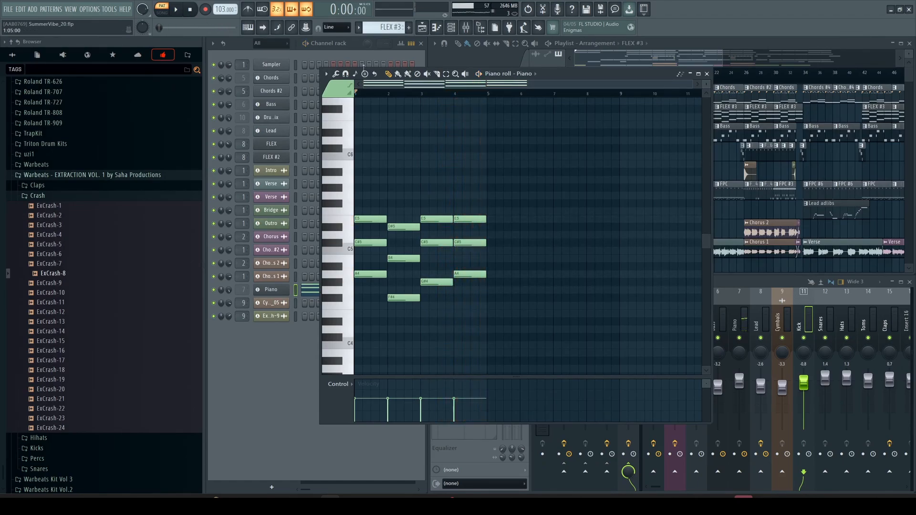
click(707, 73)
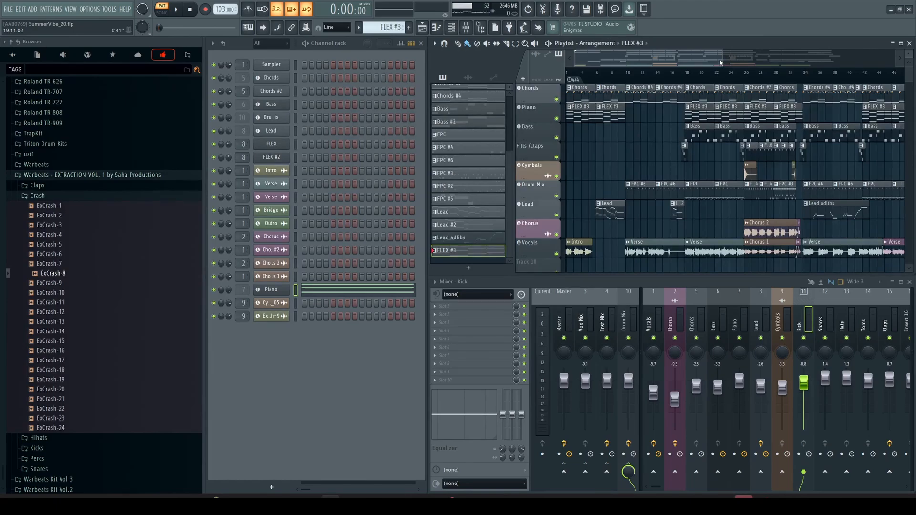
- Review the routing and effect slots of the Vox Mix, Inst Mix, Drum Mix and Master mixer tracks
drag(722, 56, 842, 54)
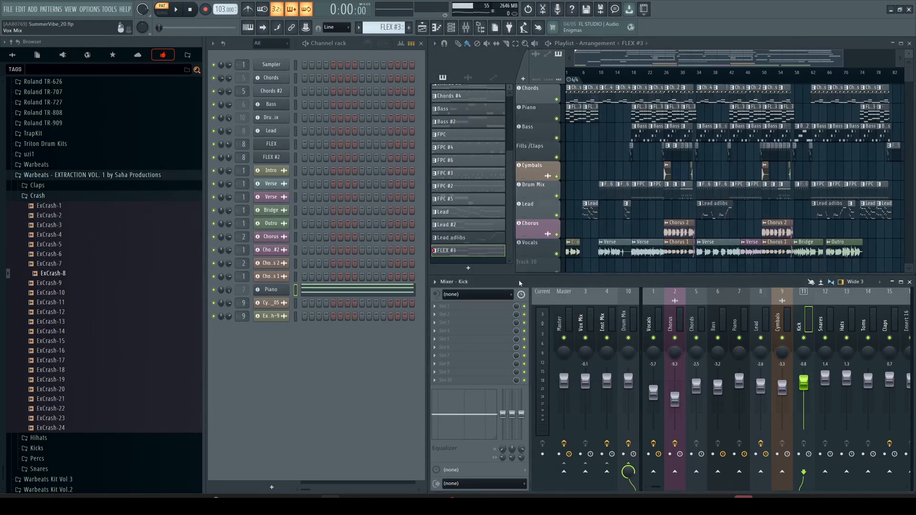
click(589, 326)
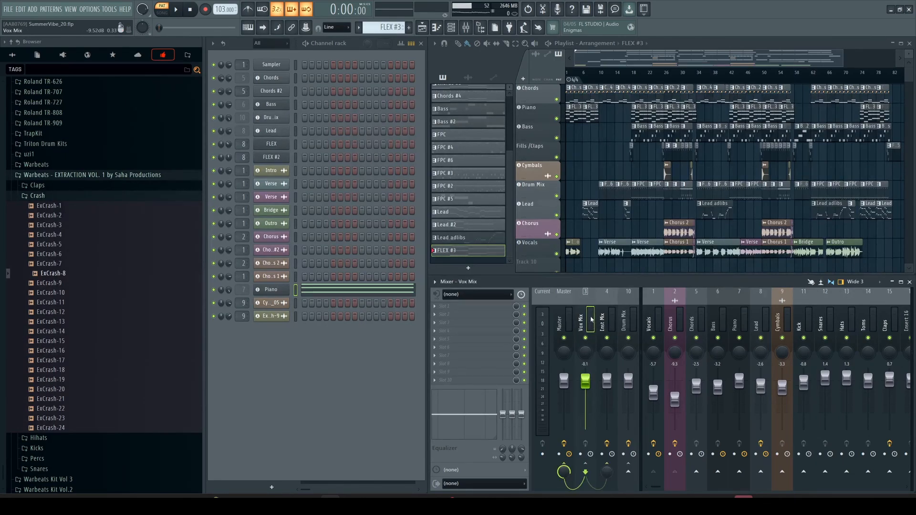
click(612, 320)
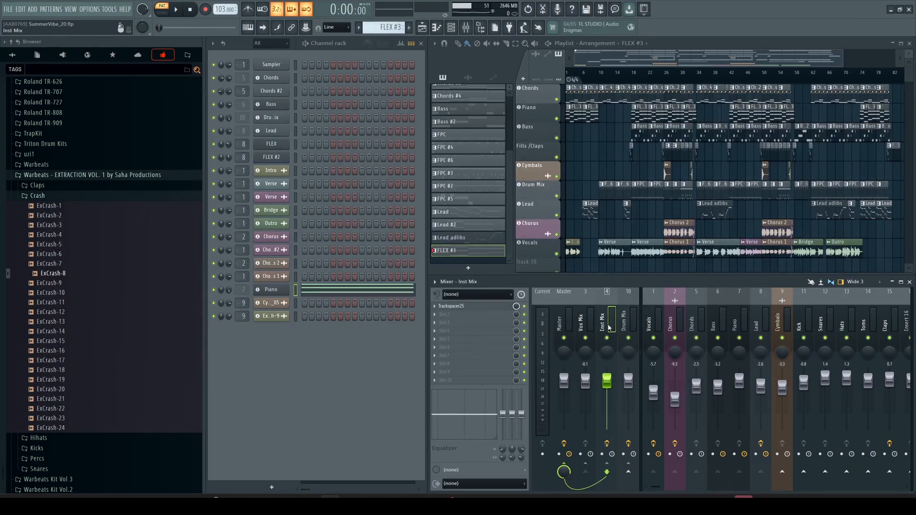
click(632, 327)
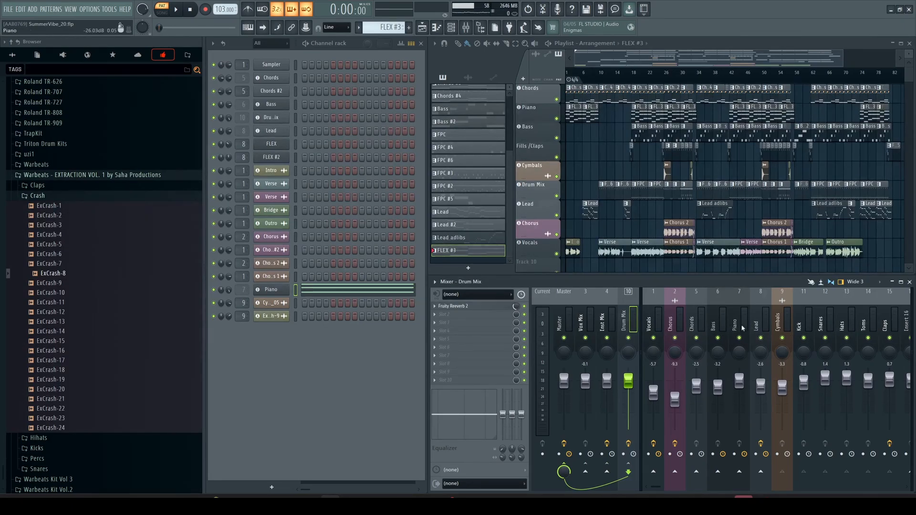
click(606, 326)
click(582, 326)
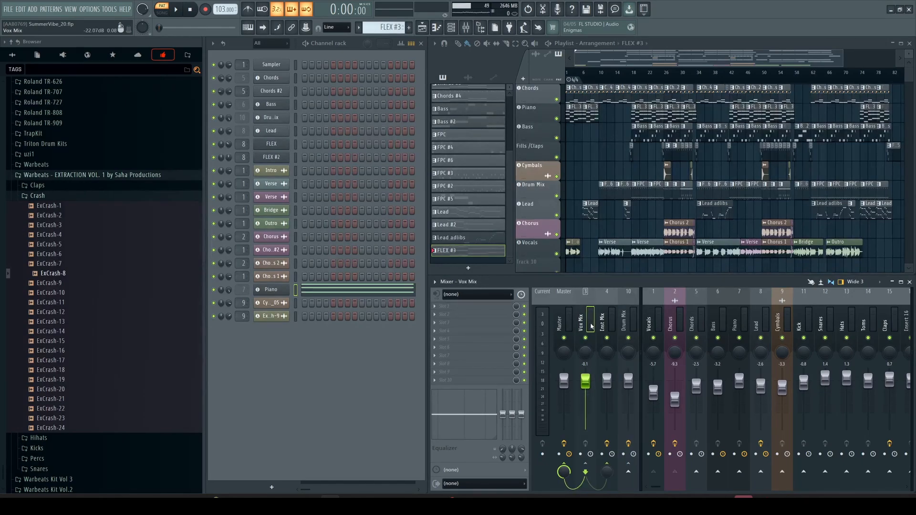
click(568, 327)
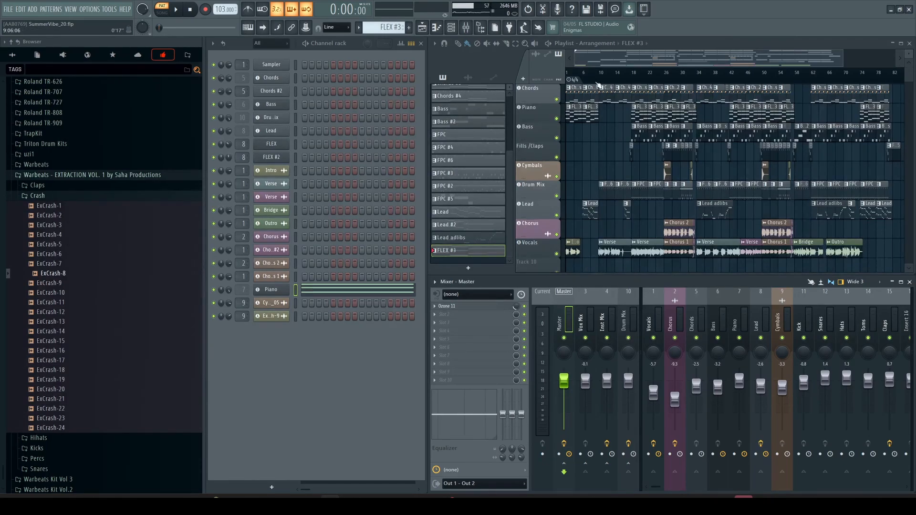
- Switch playback to song mode and play the full arrangement from bar 1
click(573, 73)
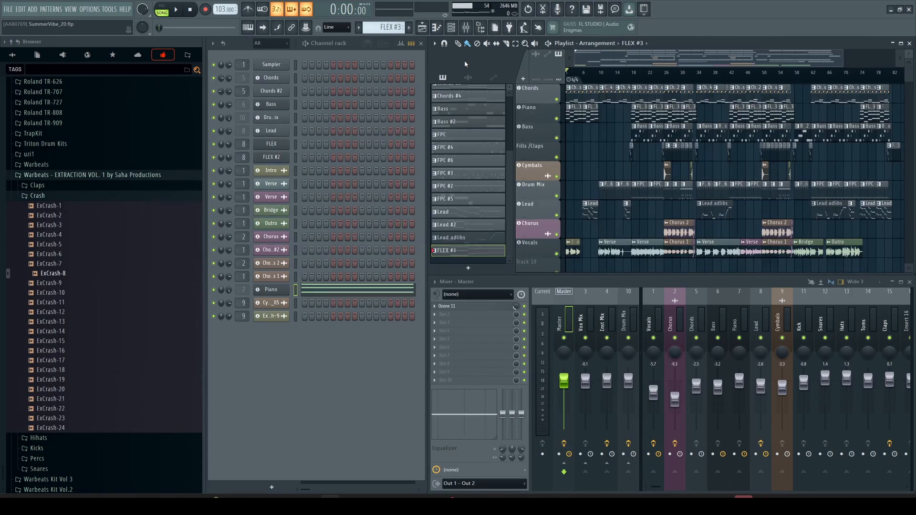
click(177, 10)
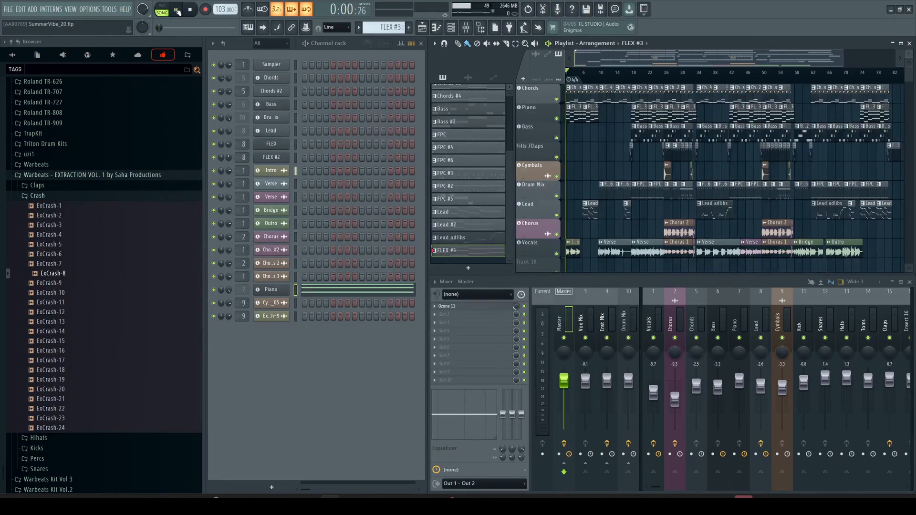